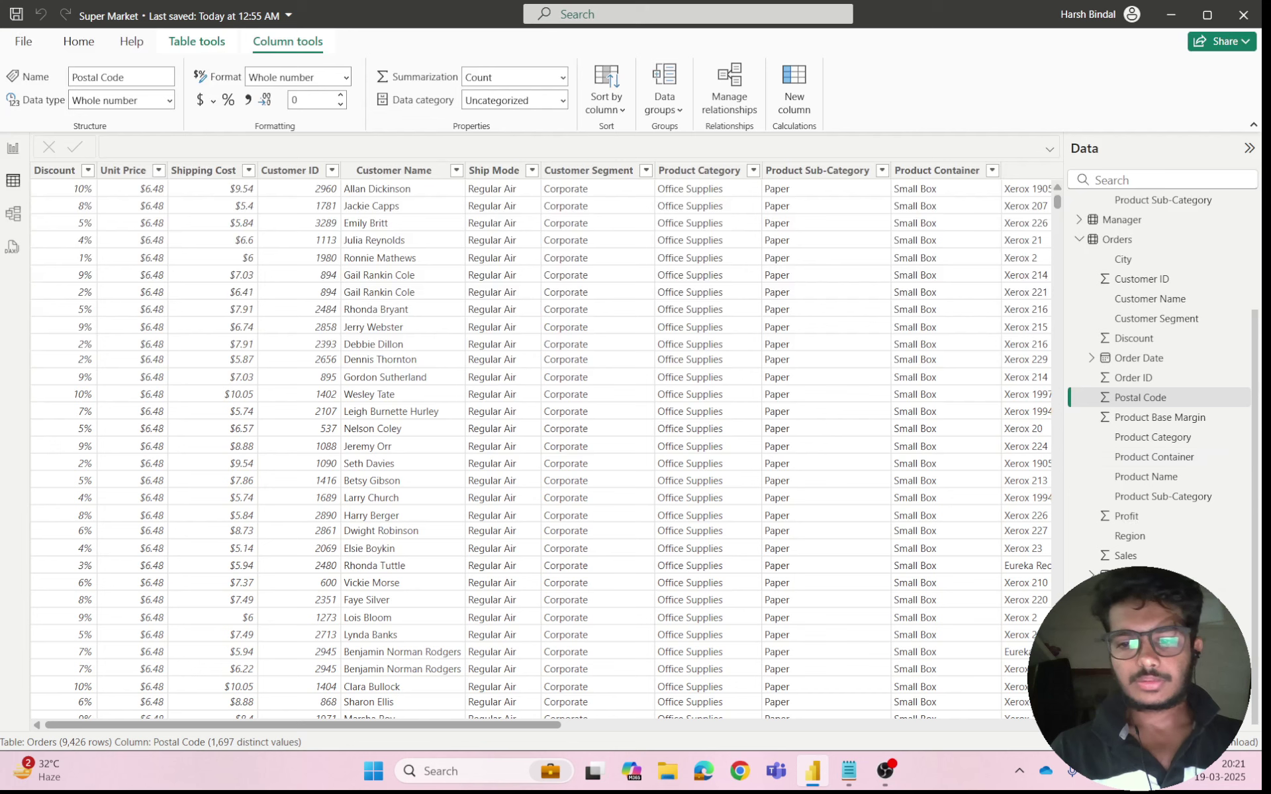
- View the data of the Orders By Region, Returned Orders and DimProduct tables
{"action": "left_click", "coordinate": [1138, 655]}
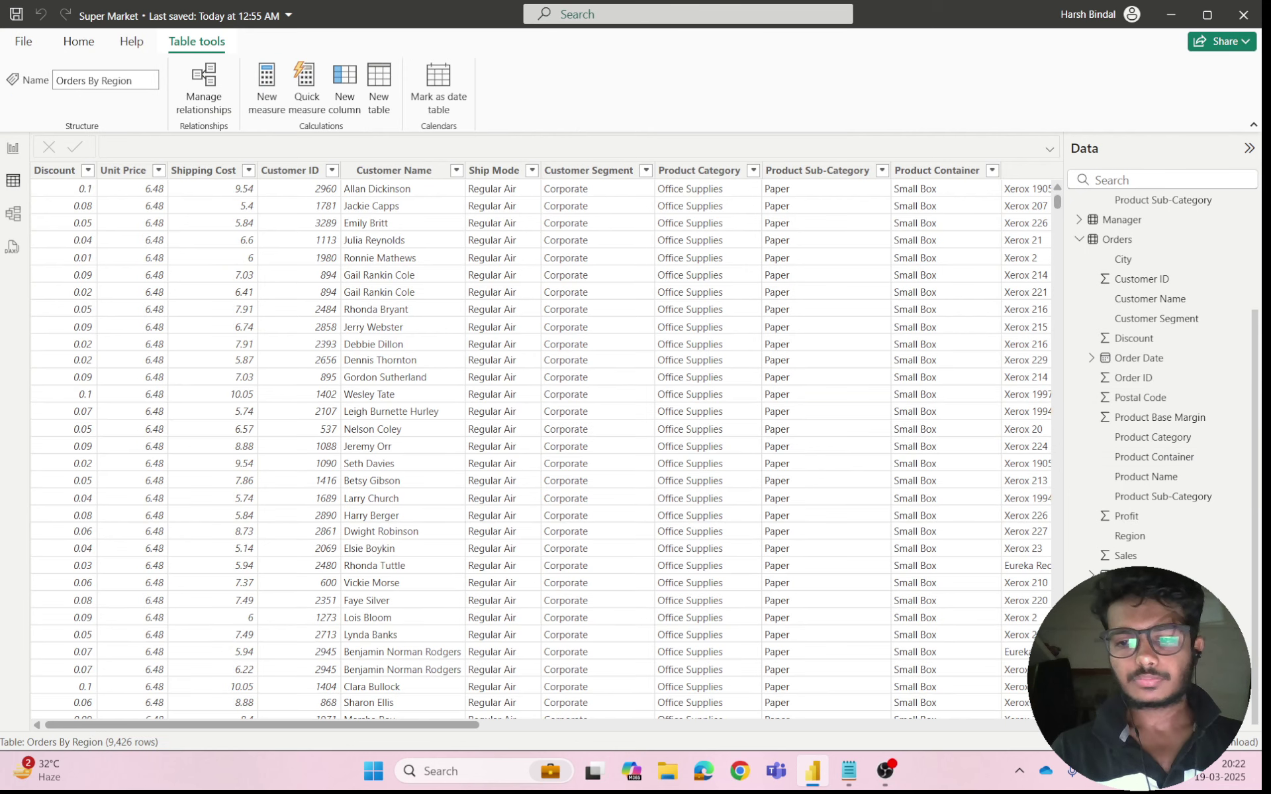
{"action": "left_click", "coordinate": [1138, 675]}
{"action": "scroll", "coordinate": [1158, 582], "scroll_direction": "up", "scroll_amount": 3}
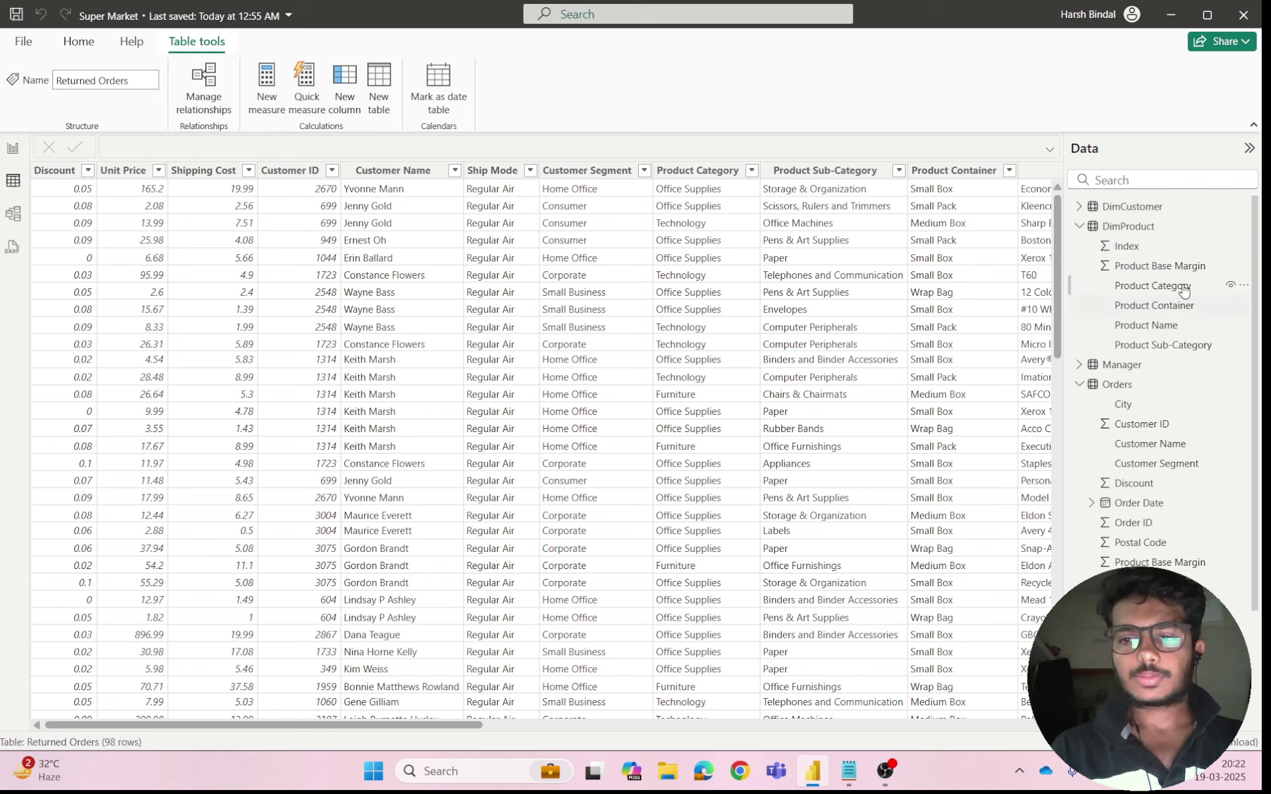
{"action": "left_click", "coordinate": [1129, 226]}
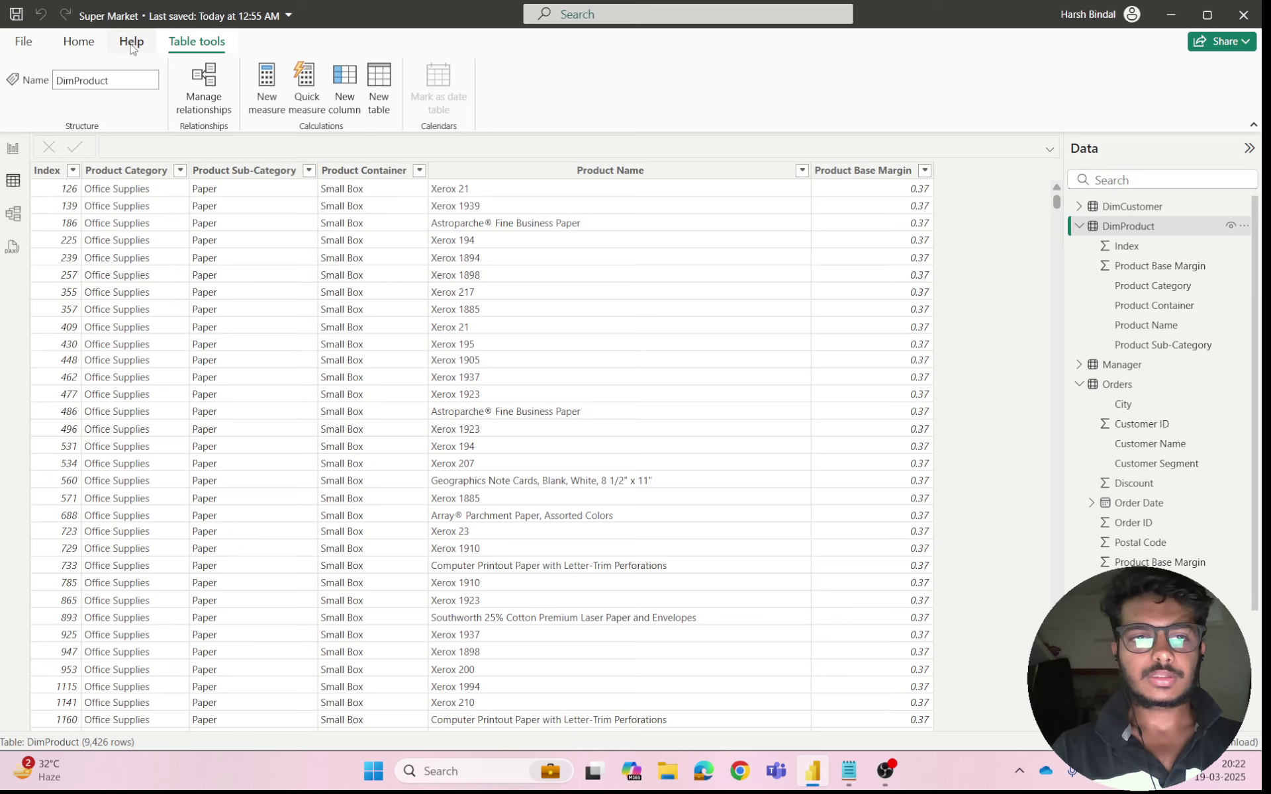
- Open the model's queries in the Power Query Editor for transforming the data
{"action": "left_click", "coordinate": [24, 41]}
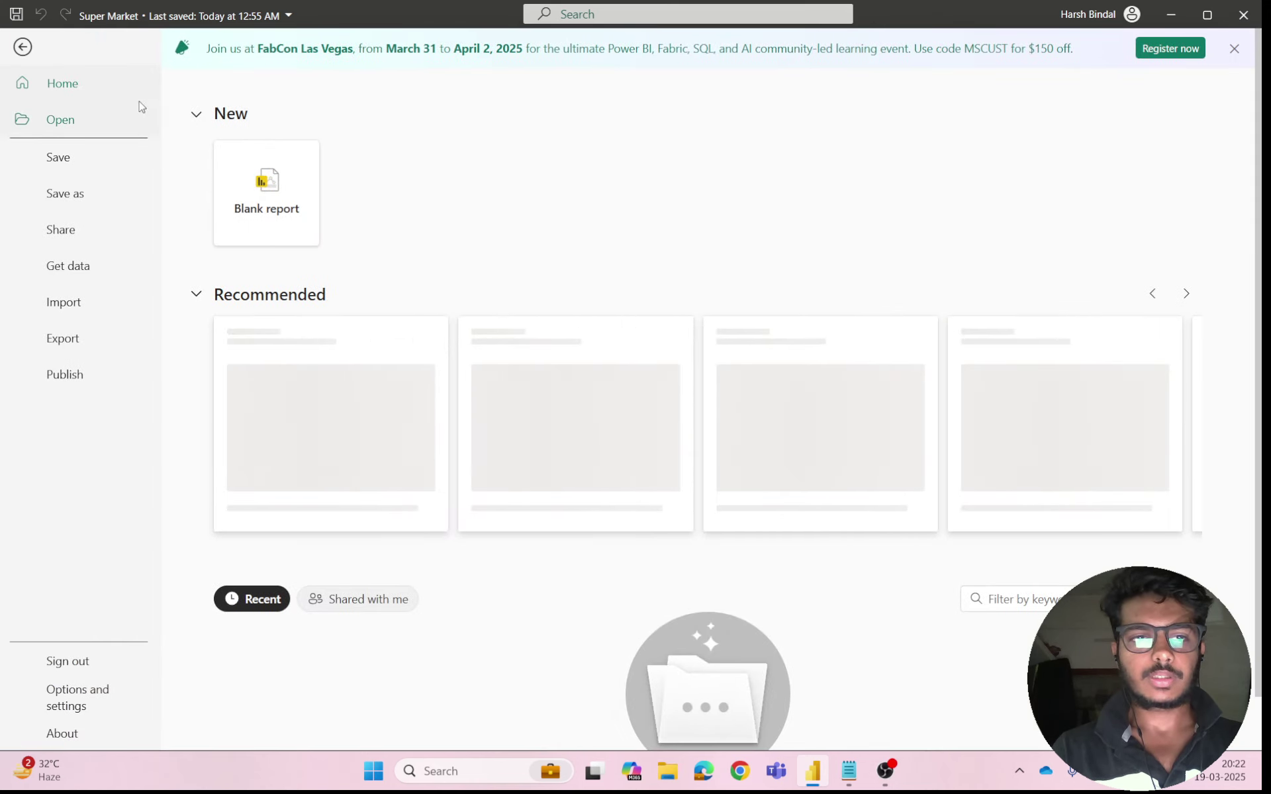
{"action": "left_click", "coordinate": [22, 47]}
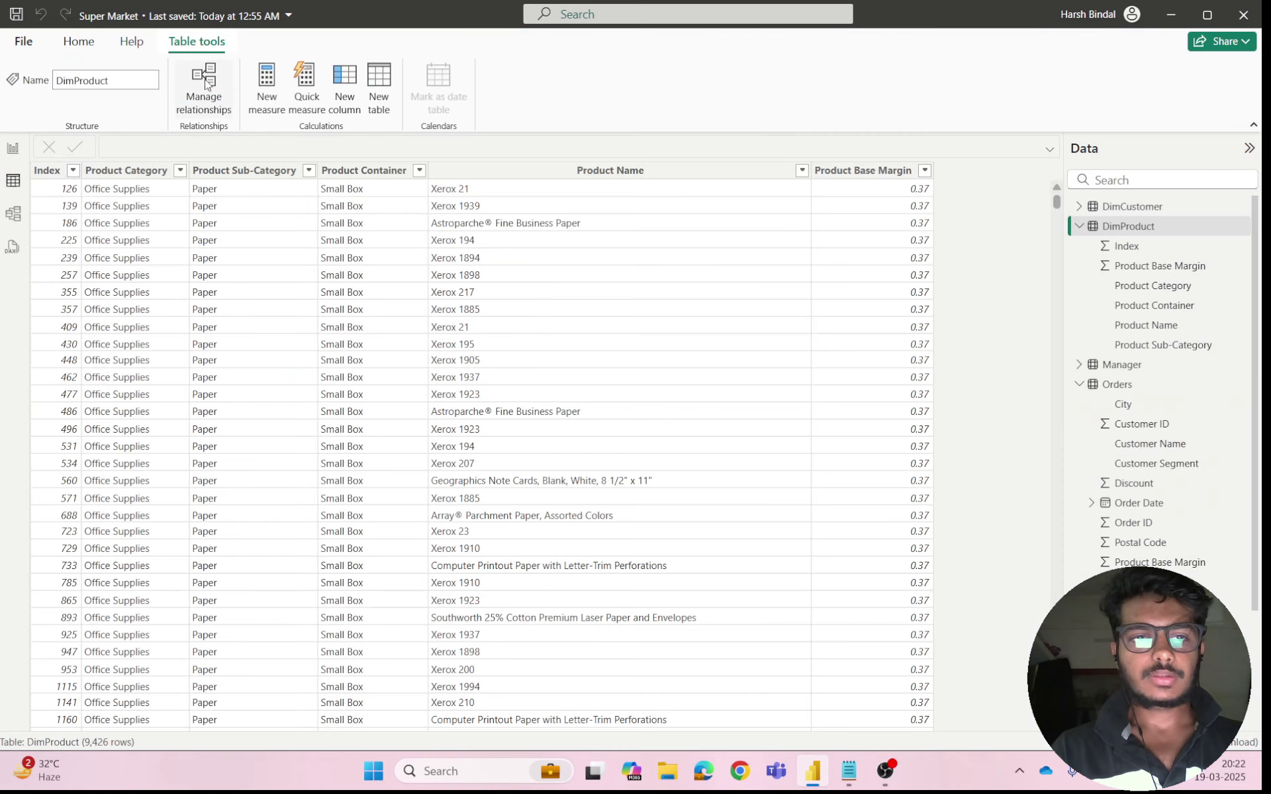
{"action": "left_click", "coordinate": [79, 42]}
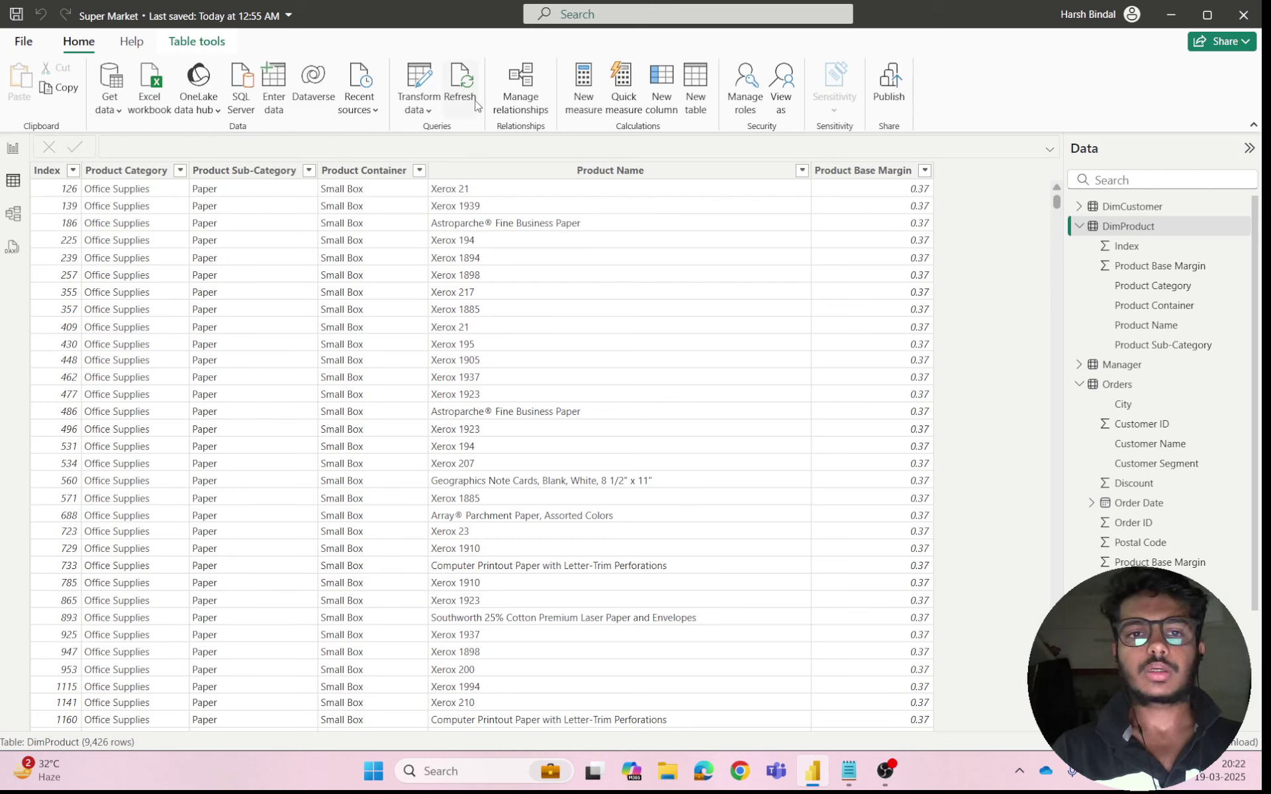
{"action": "left_click", "coordinate": [411, 101]}
{"action": "left_click", "coordinate": [439, 136]}
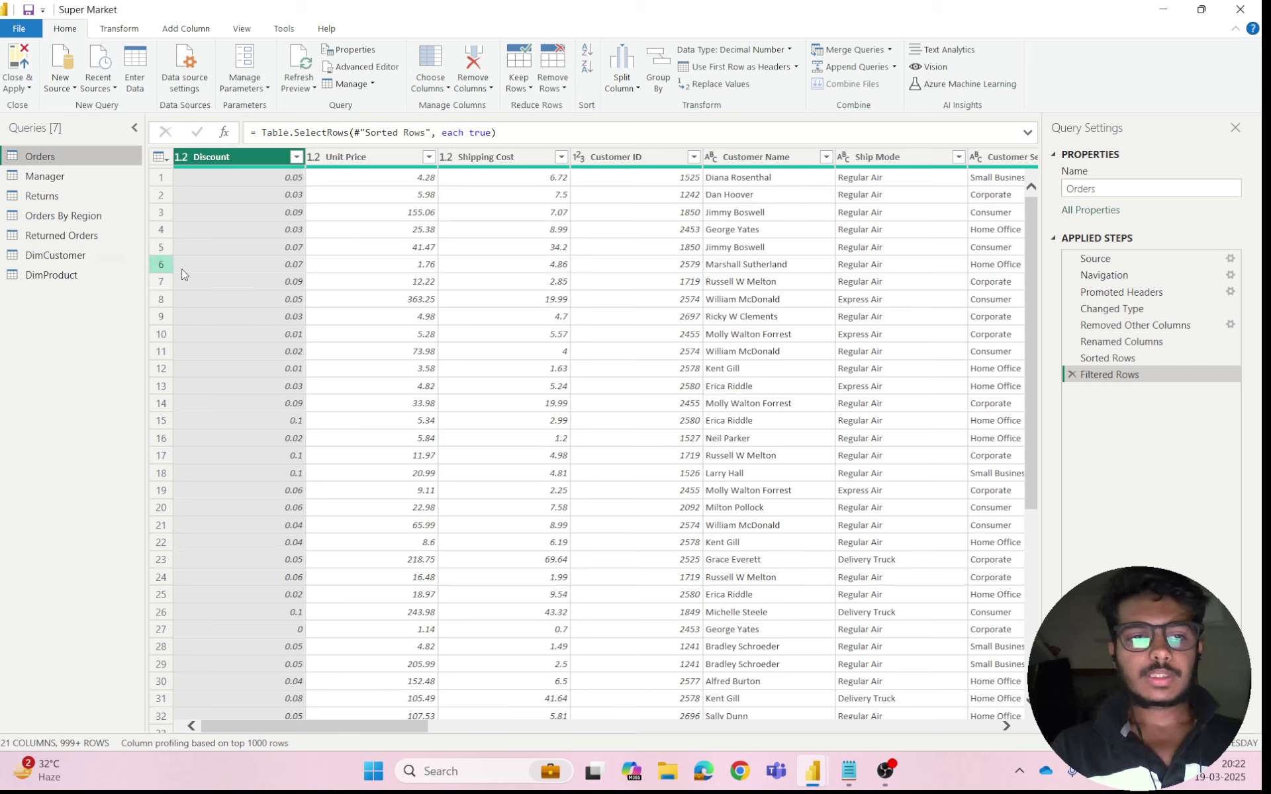
- Review the columns and applied steps of the DimCustomer and DimProduct queries
{"action": "left_click", "coordinate": [38, 262]}
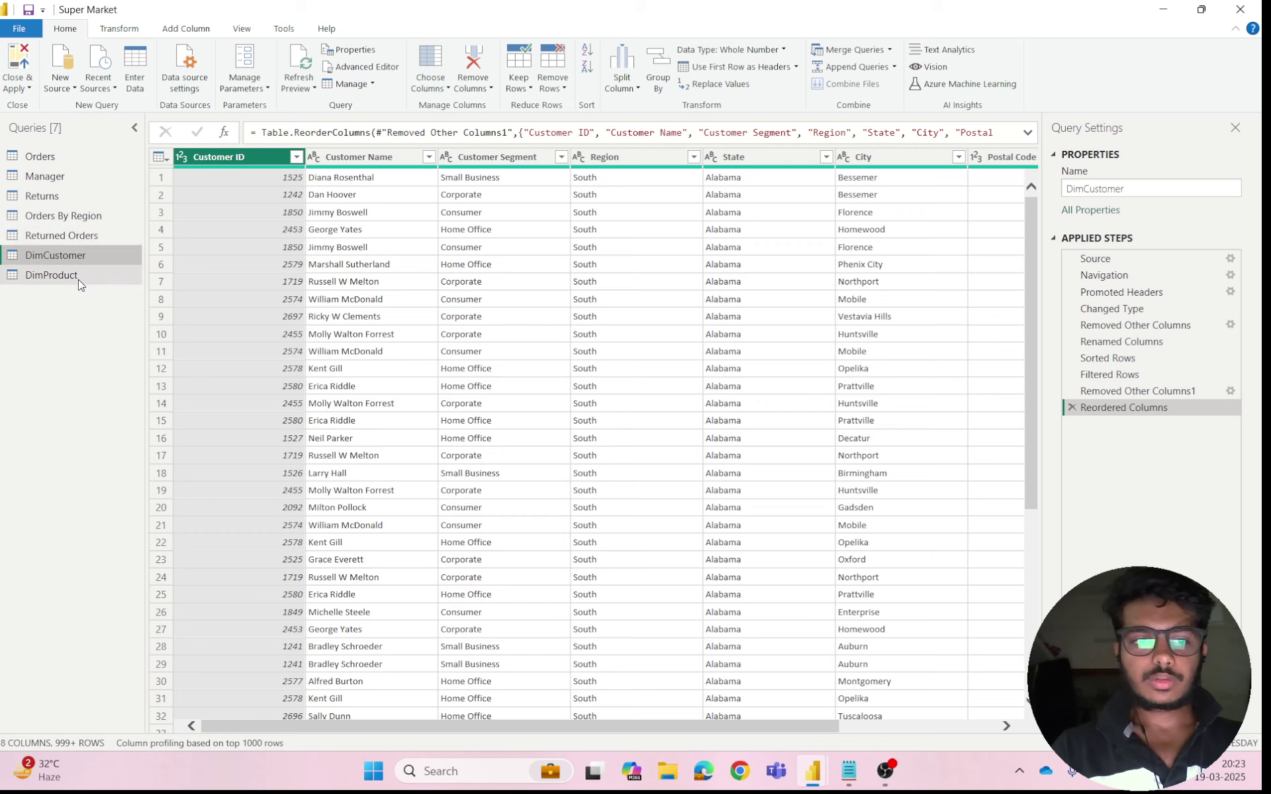
{"action": "left_click", "coordinate": [89, 274]}
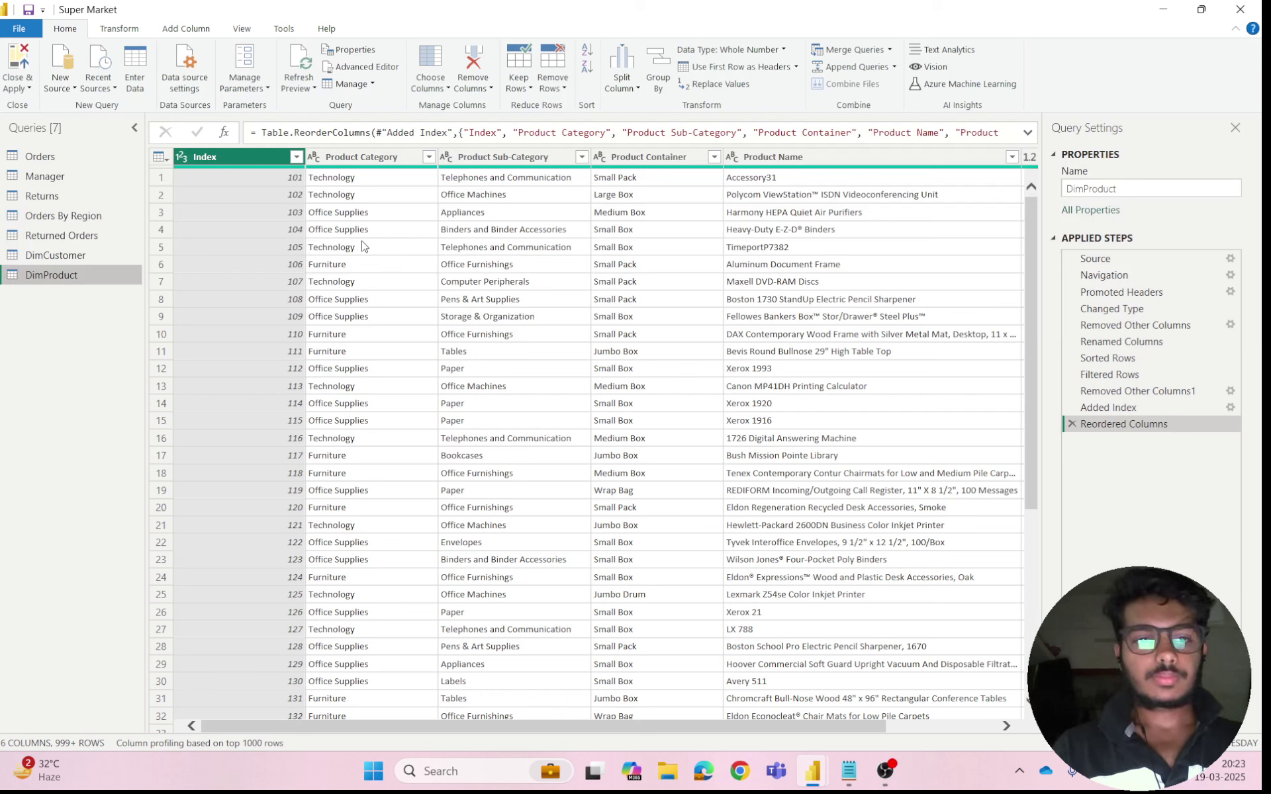
{"action": "left_click", "coordinate": [69, 254]}
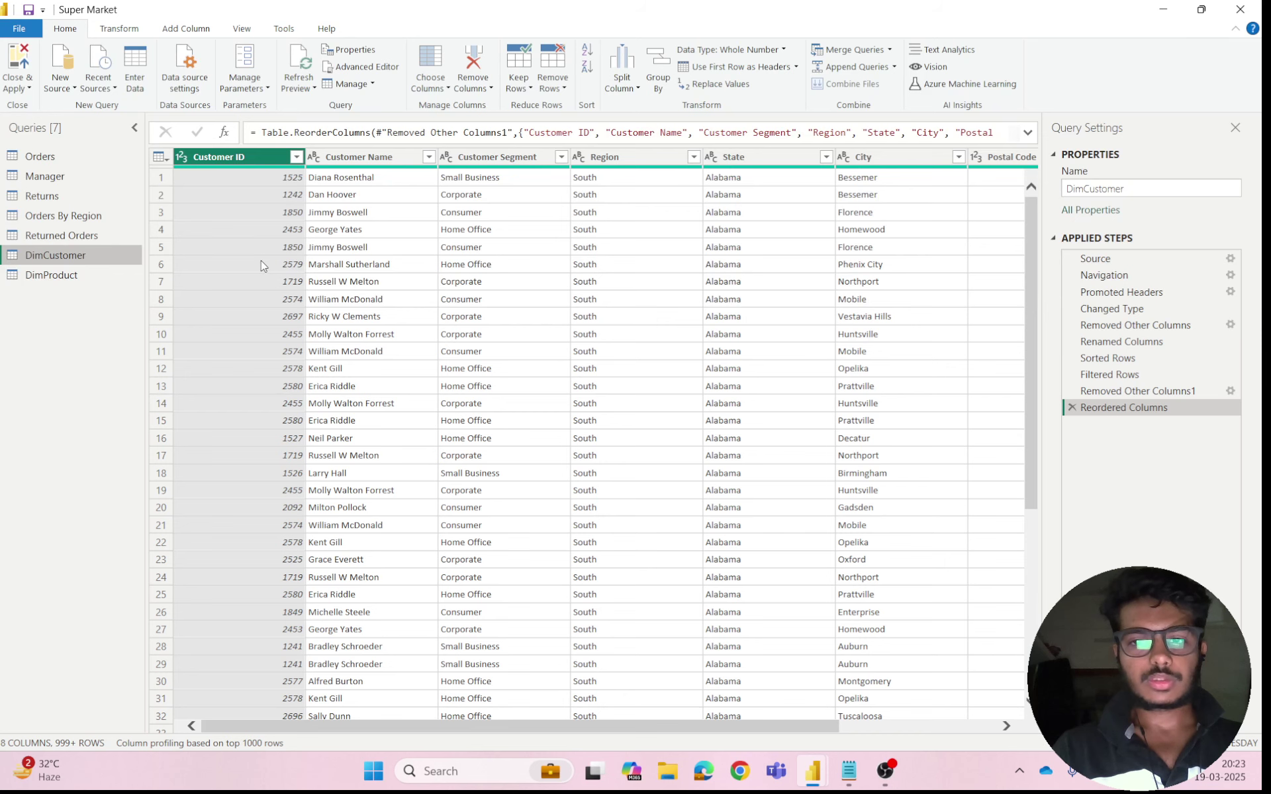
{"action": "left_click", "coordinate": [52, 274]}
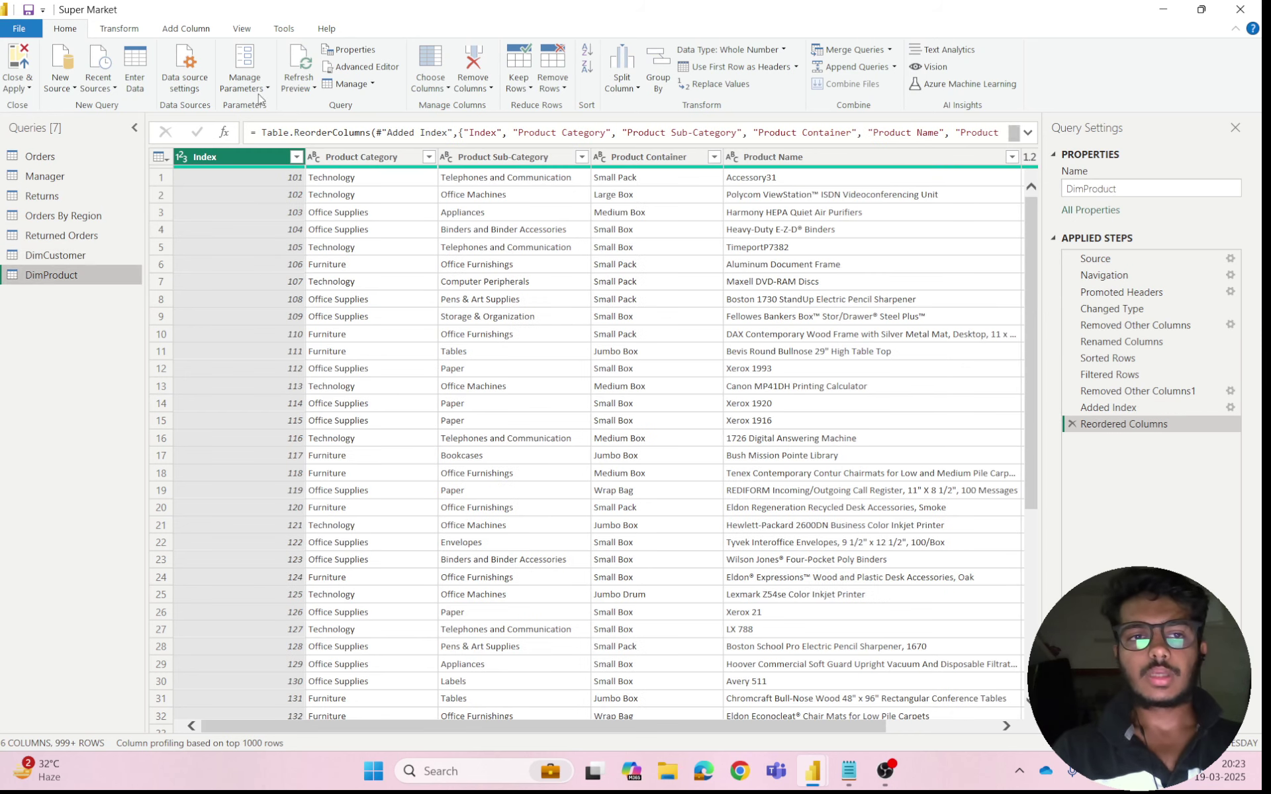
{"action": "left_click", "coordinate": [188, 29]}
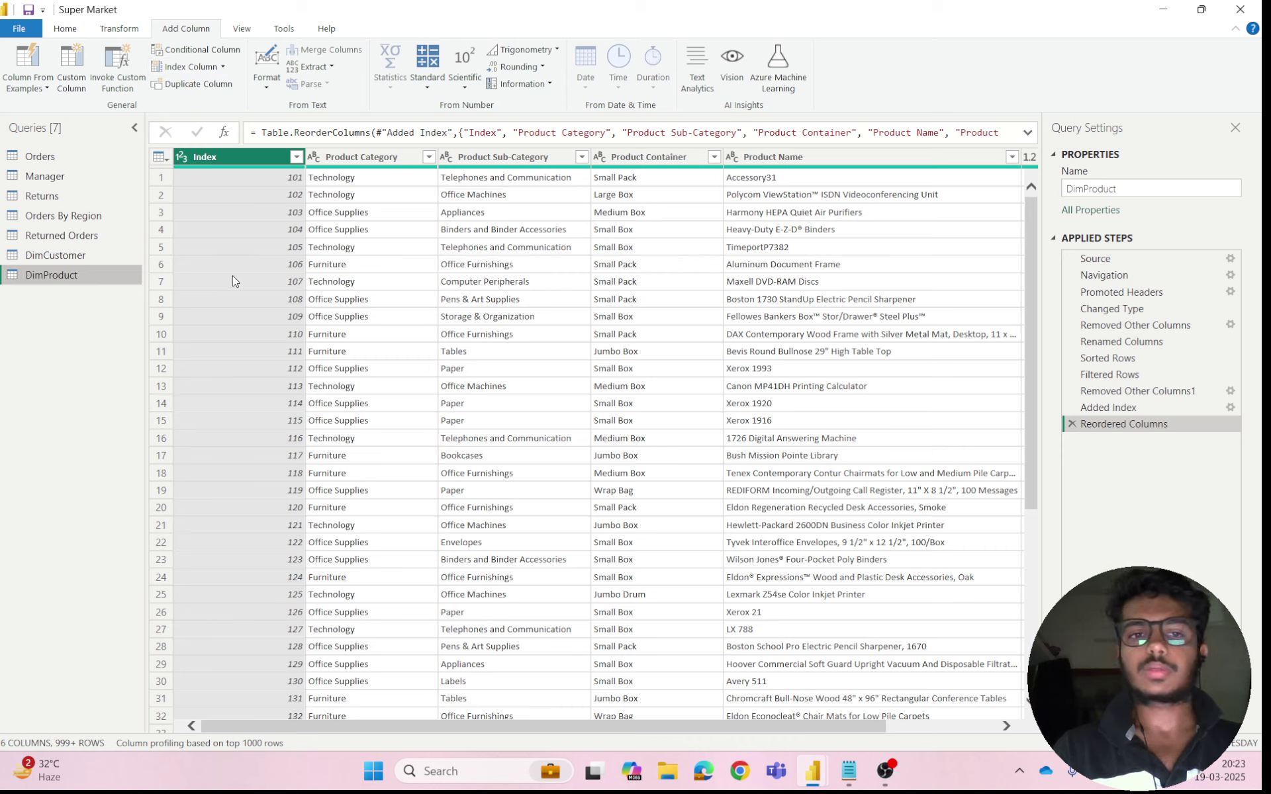
{"action": "left_click", "coordinate": [224, 70]}
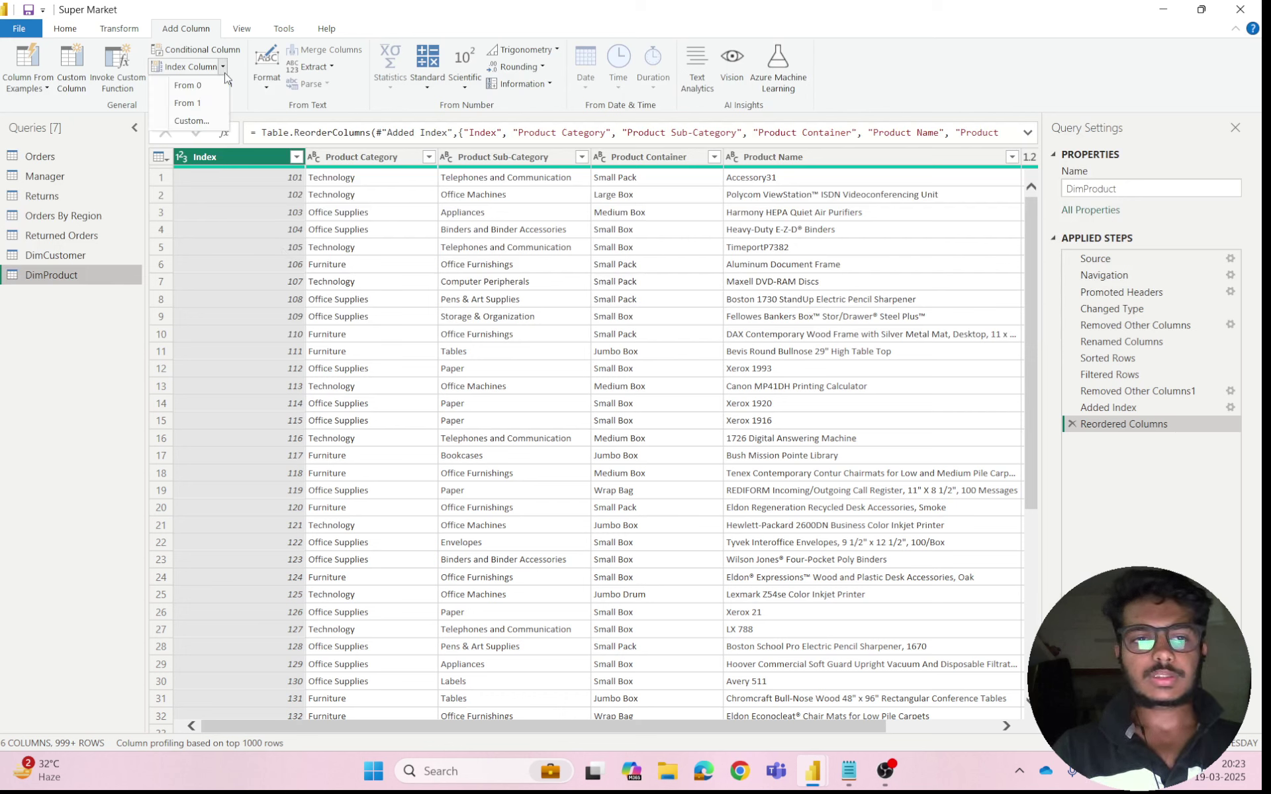
{"action": "left_click", "coordinate": [194, 121]}
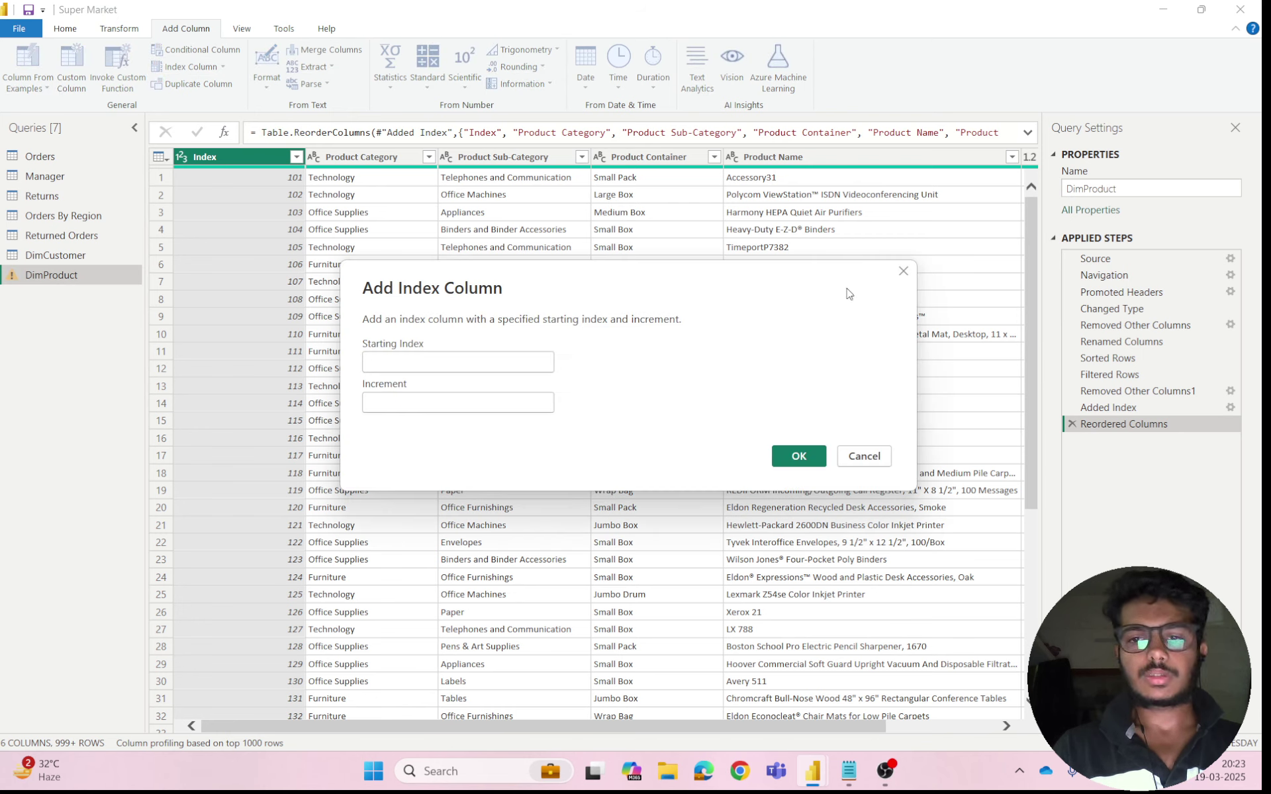
{"action": "left_click", "coordinate": [902, 271]}
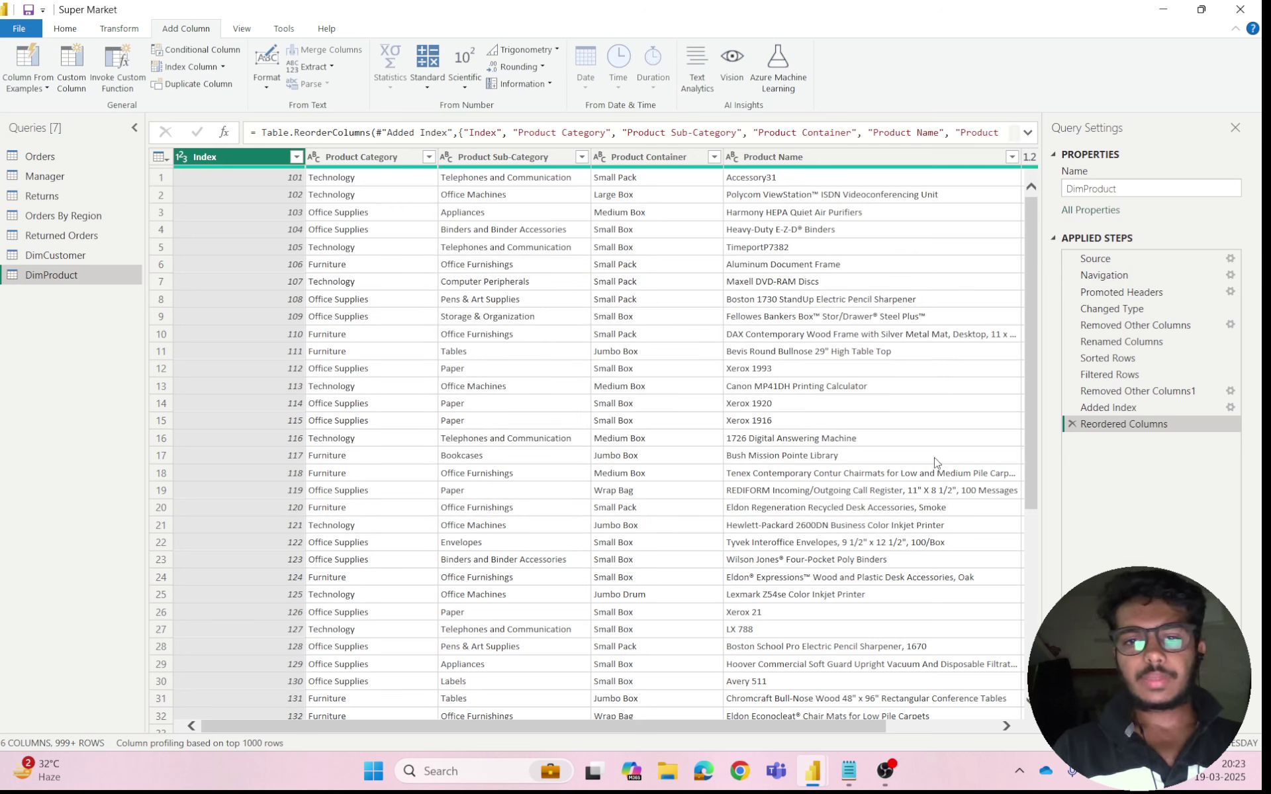
- Compare the key column of DimProduct with the Customer ID column of DimCustomer
{"action": "left_click_drag", "start_coordinate": [641, 727], "coordinate": [236, 712]}
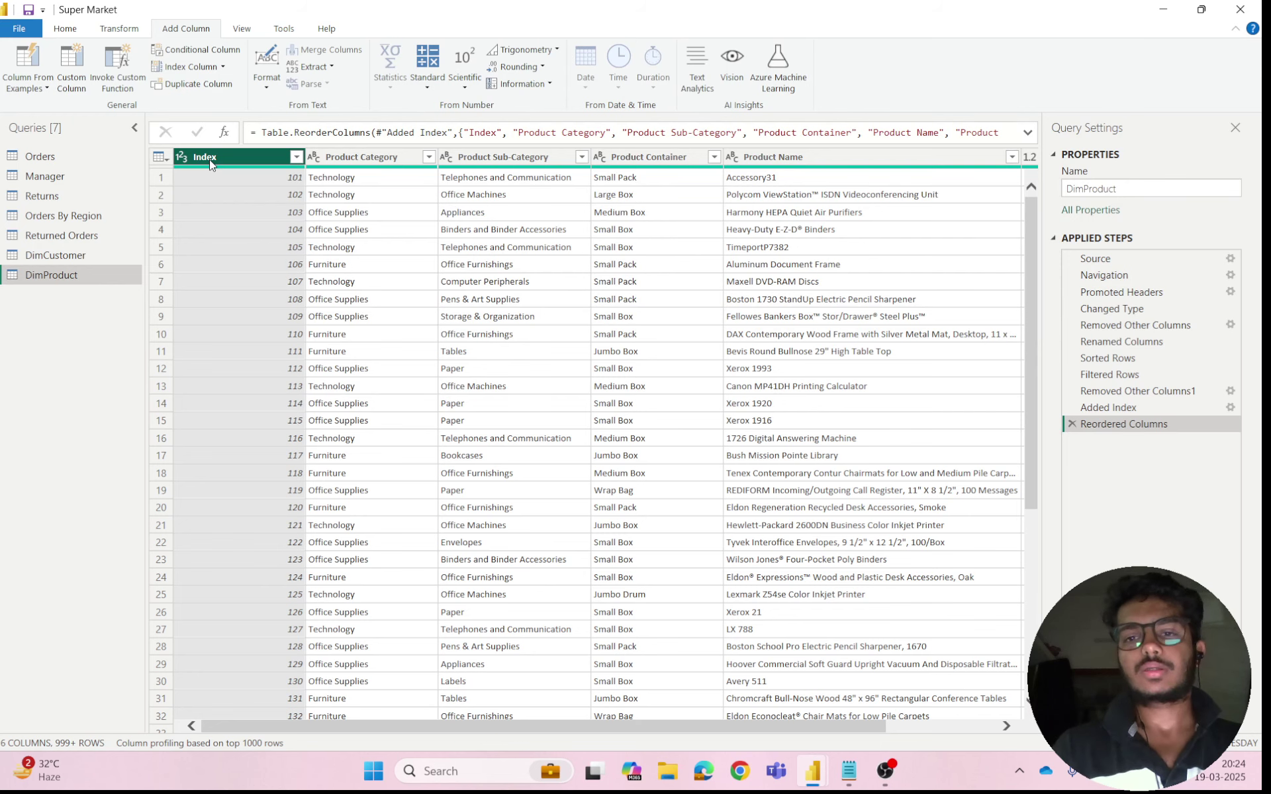
{"action": "left_click", "coordinate": [34, 250]}
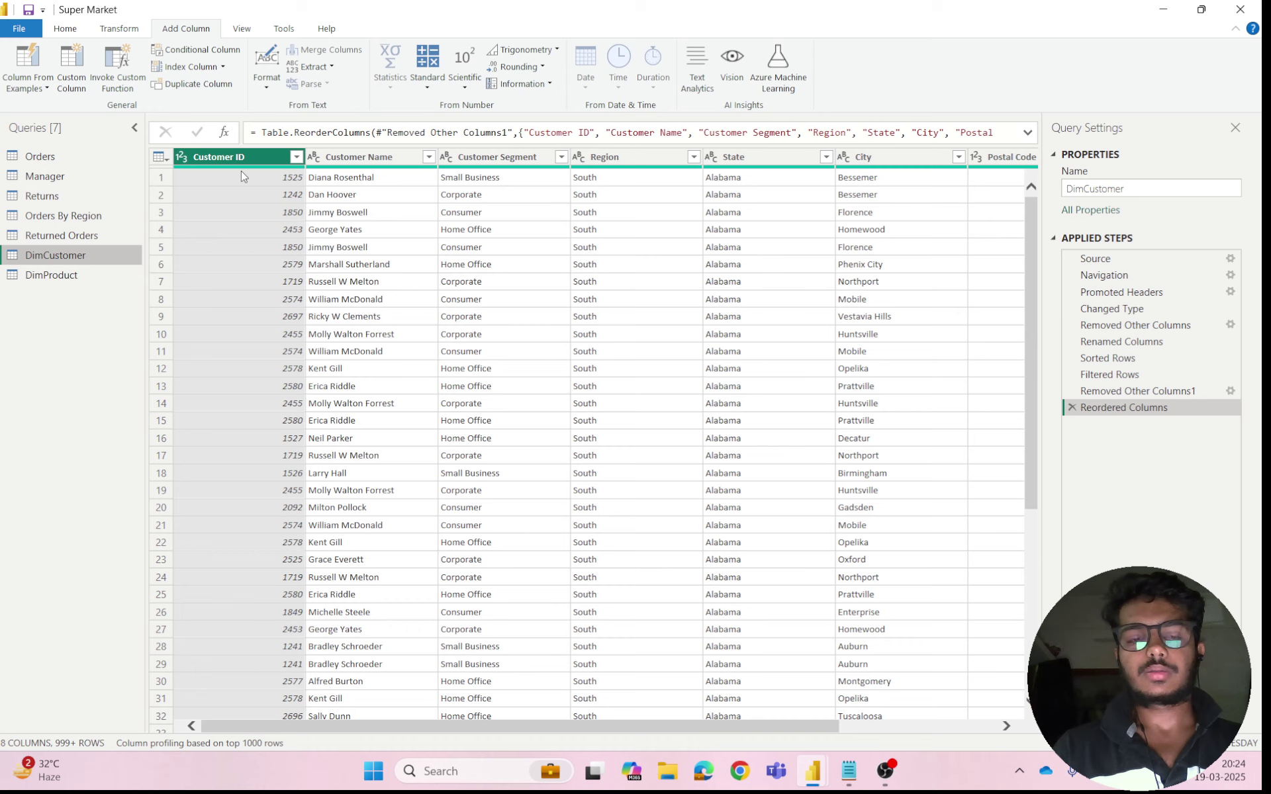
{"action": "left_click", "coordinate": [49, 271]}
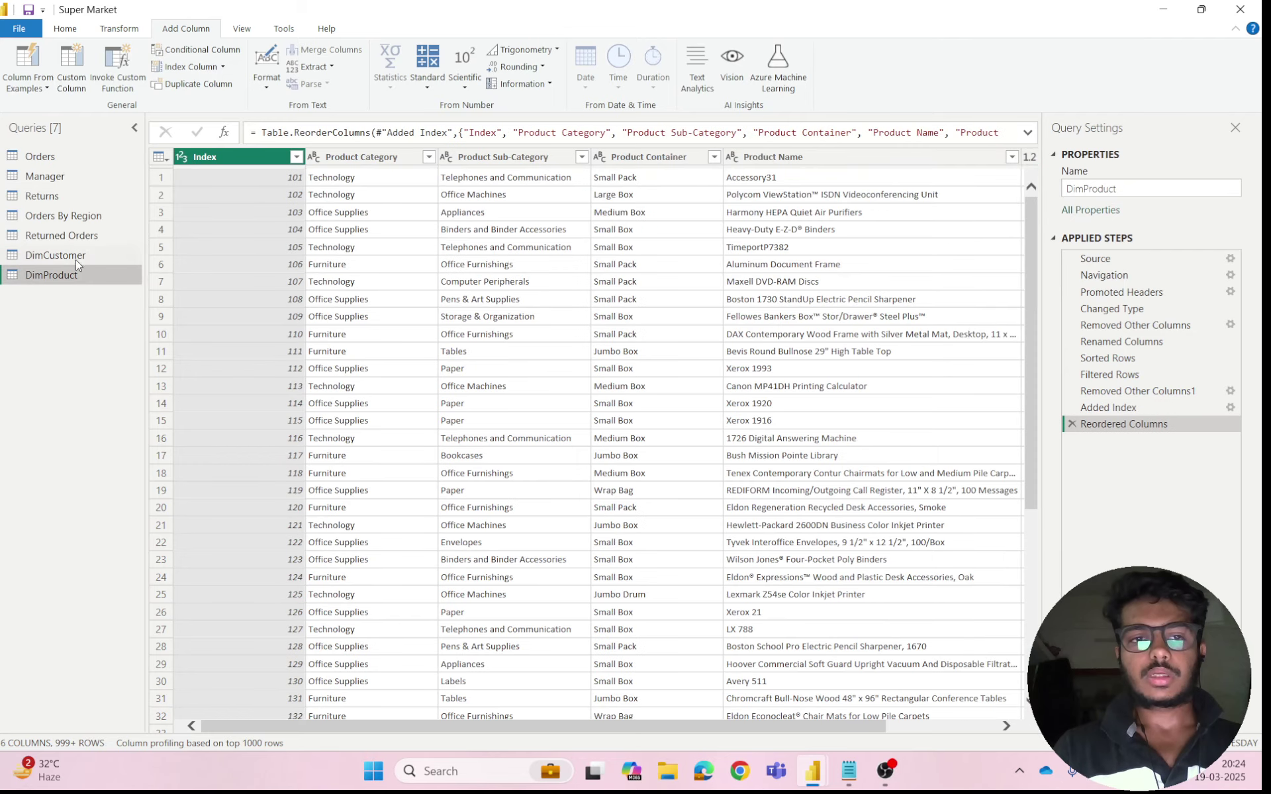
- Replace the Index column's name in the DimProduct query with Product
{"action": "double_click", "coordinate": [230, 158]}
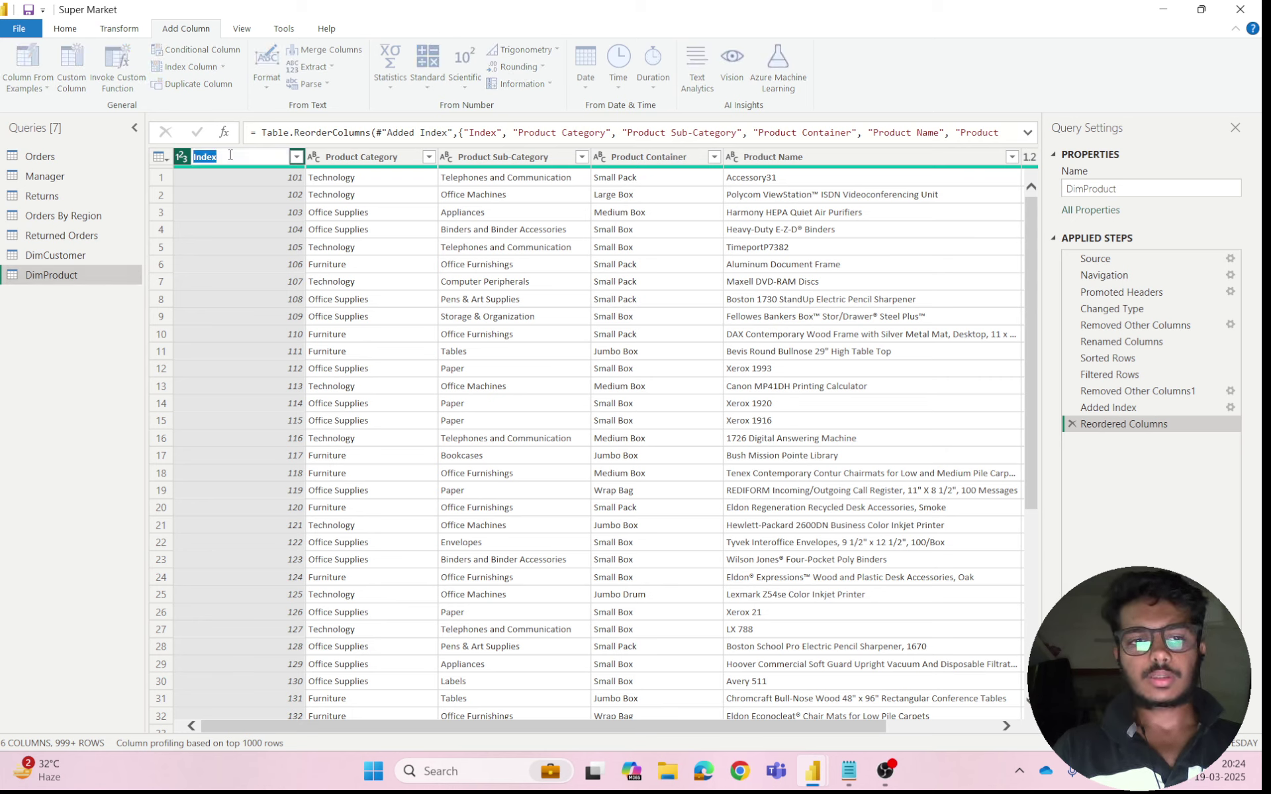
{"action": "key", "text": "BackSpace"}
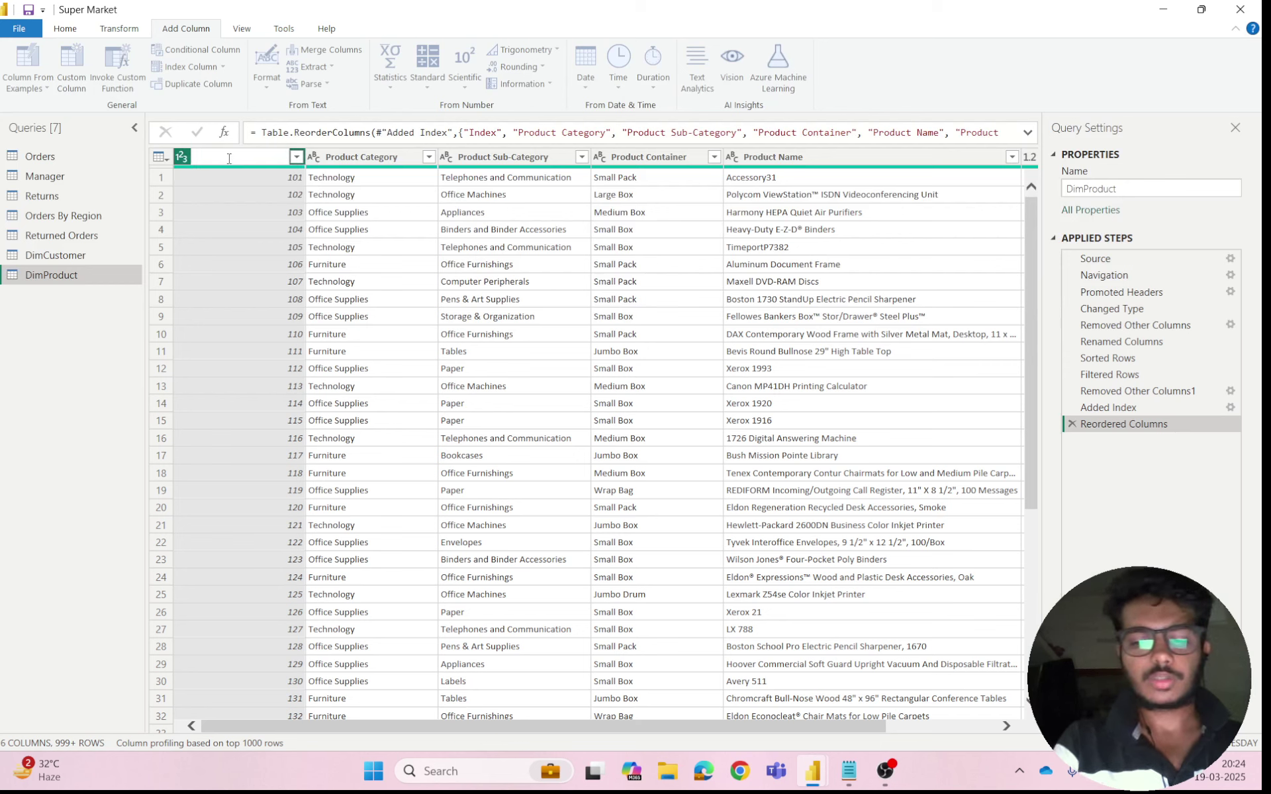
{"action": "type", "text": "Product"}
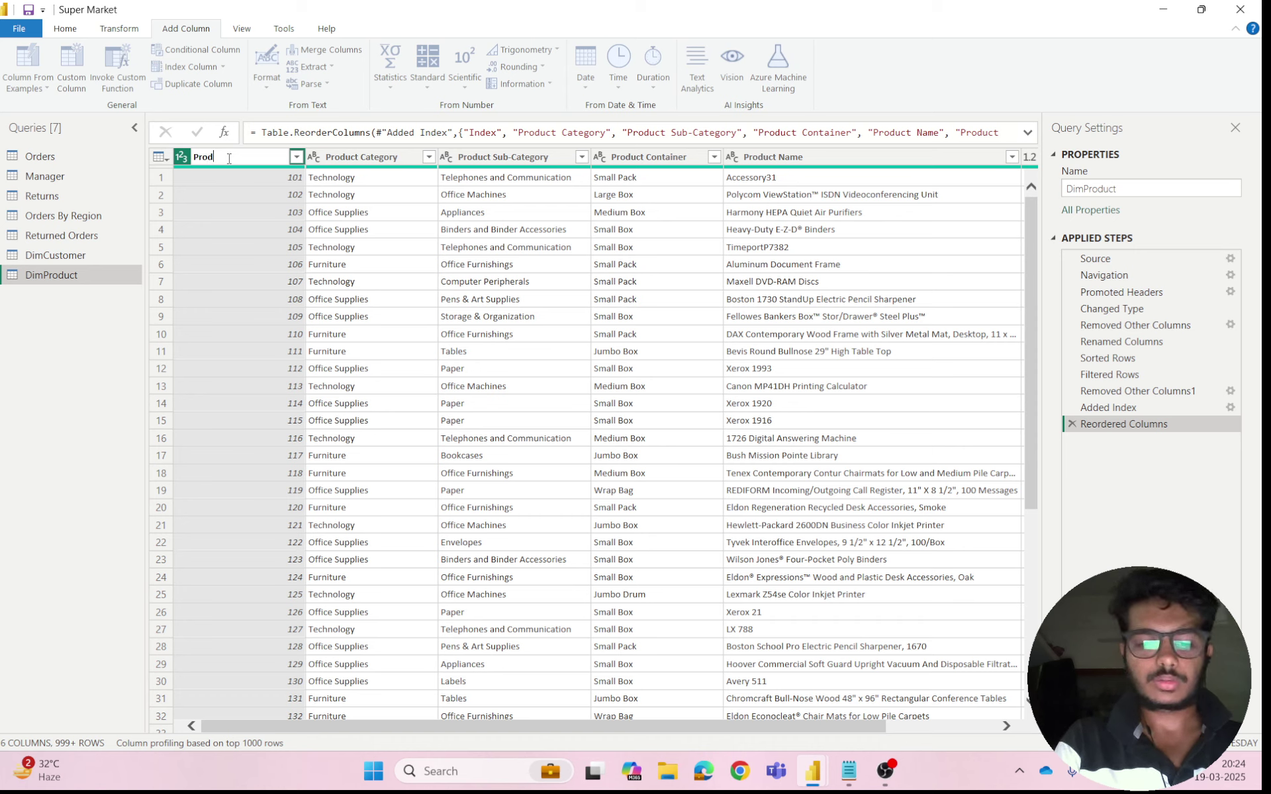
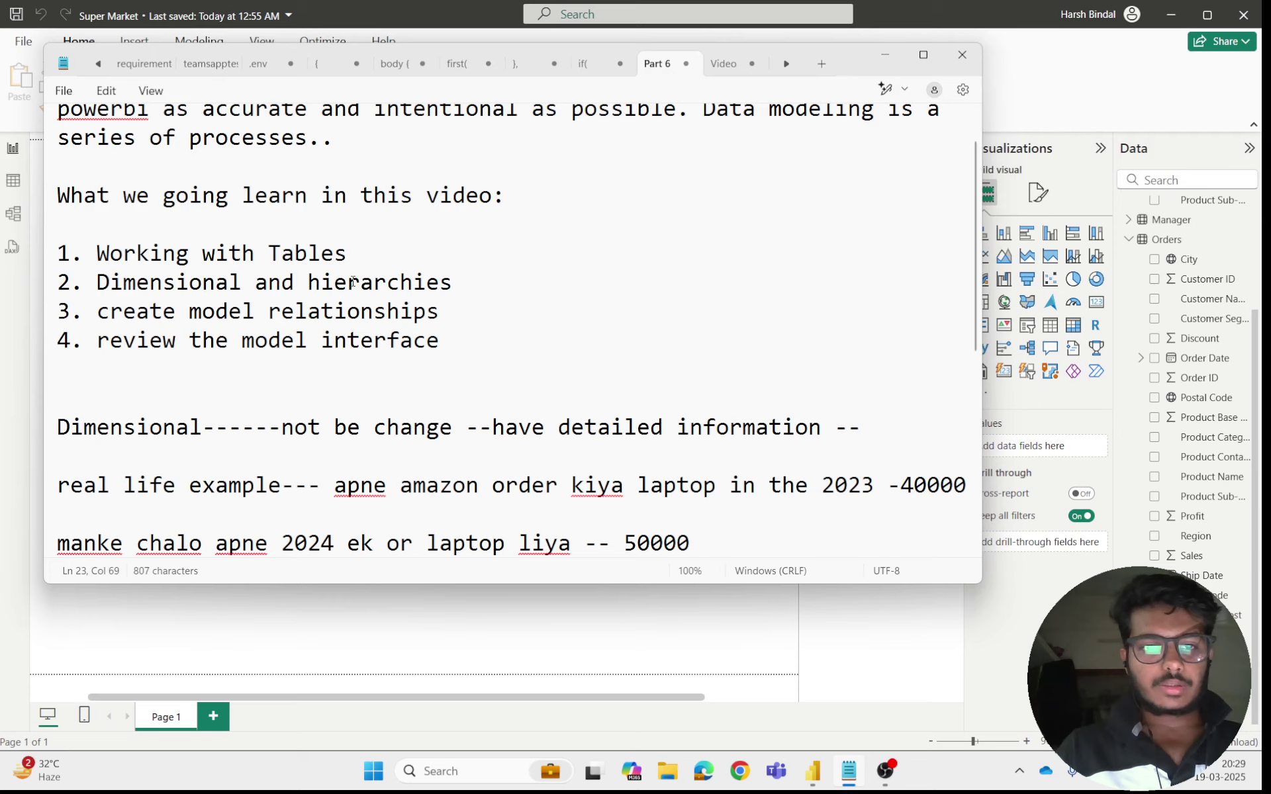
- Highlight the hierarchies topic in the notes and examine the levels of Ship Date's Date Hierarchy in the Orders table in Power BI Desktop
{"action": "left_click_drag", "start_coordinate": [306, 281], "coordinate": [496, 279]}
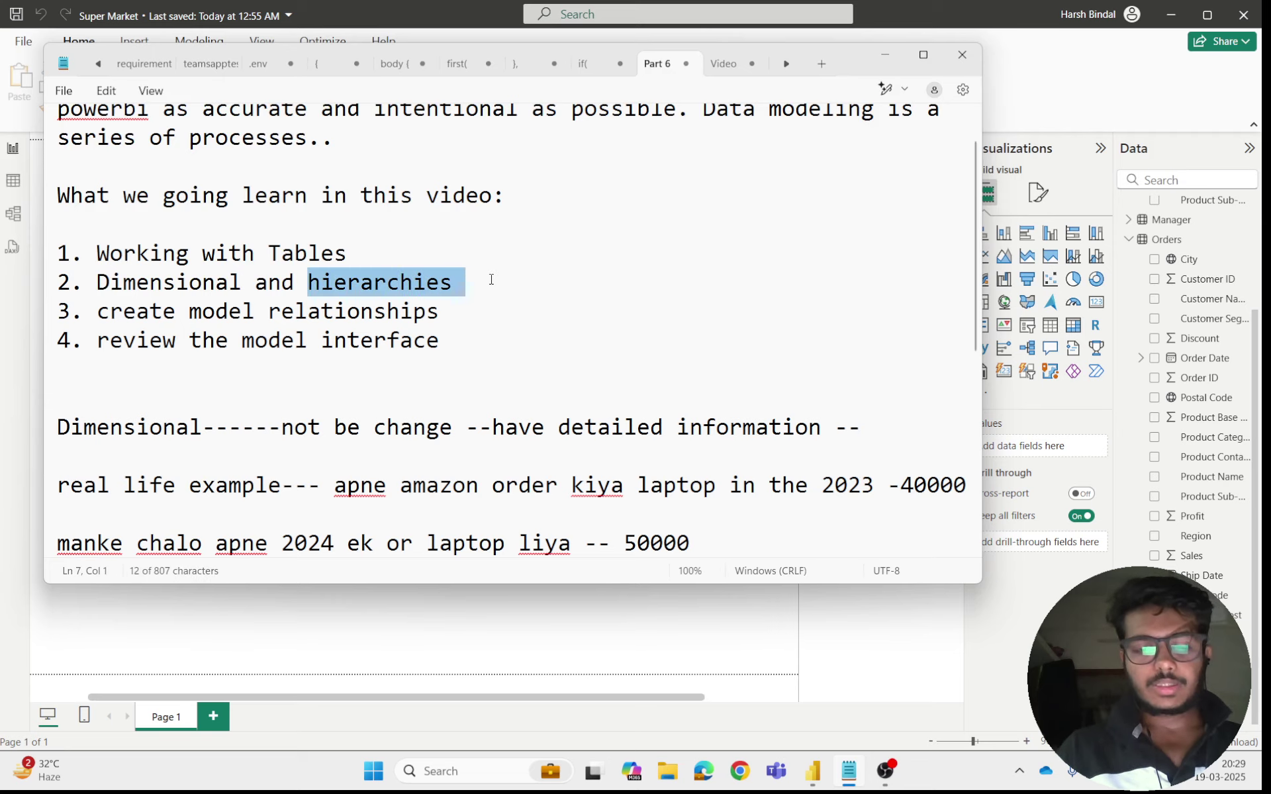
{"action": "left_click", "coordinate": [885, 55]}
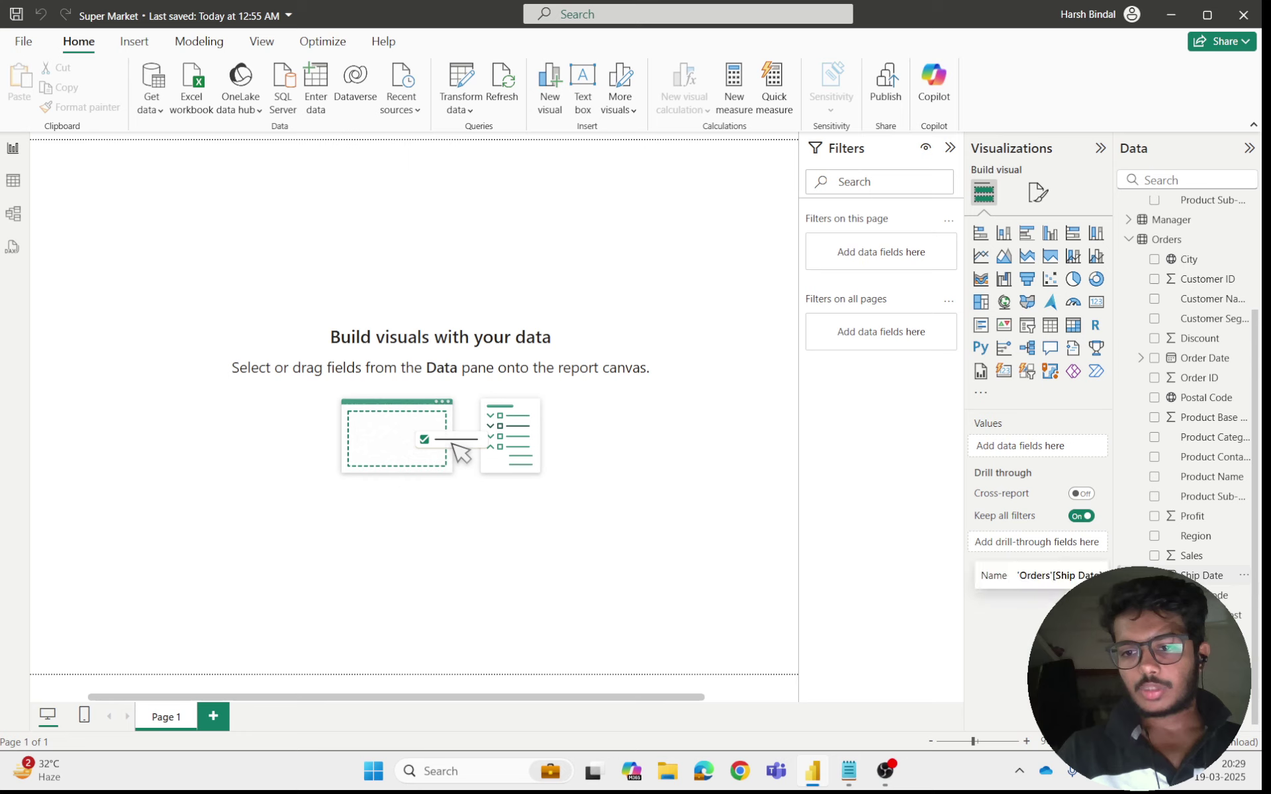
{"action": "left_click", "coordinate": [1141, 575]}
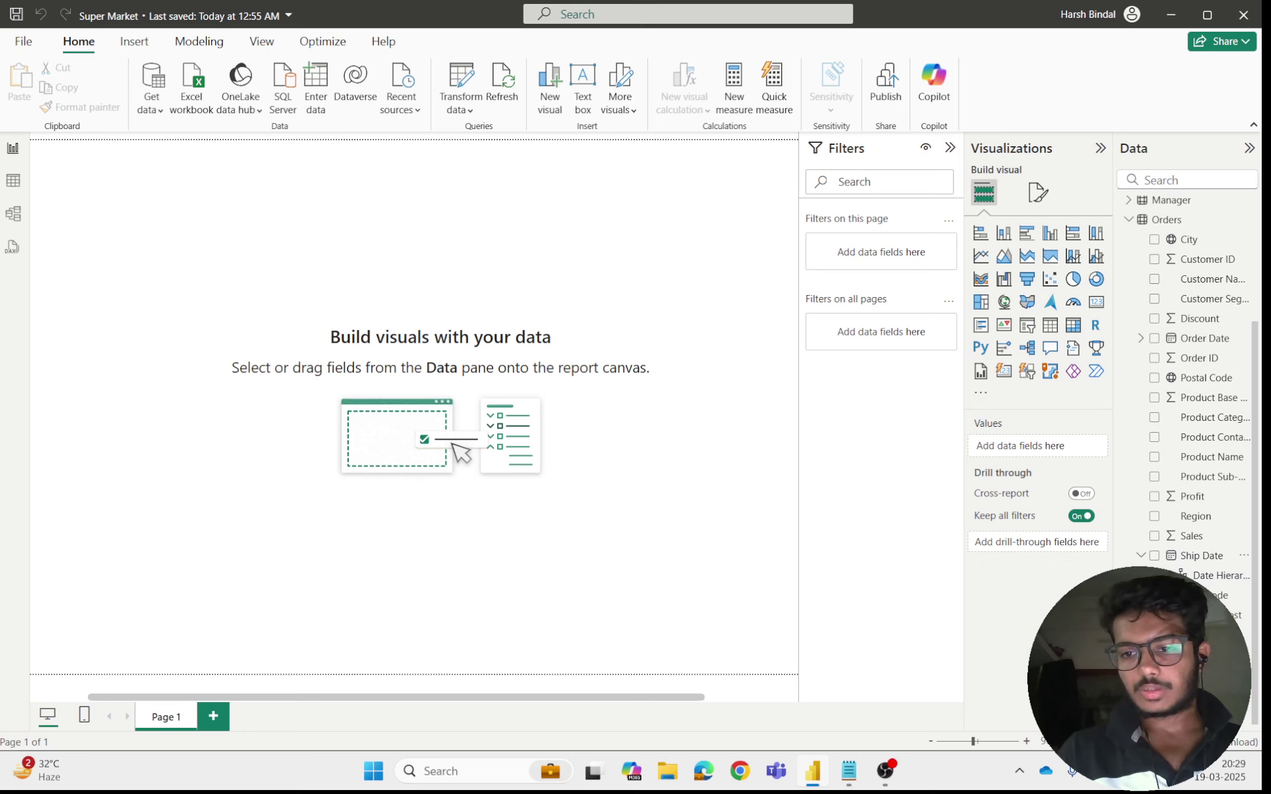
{"action": "left_click_drag", "start_coordinate": [1114, 576], "coordinate": [964, 576]}
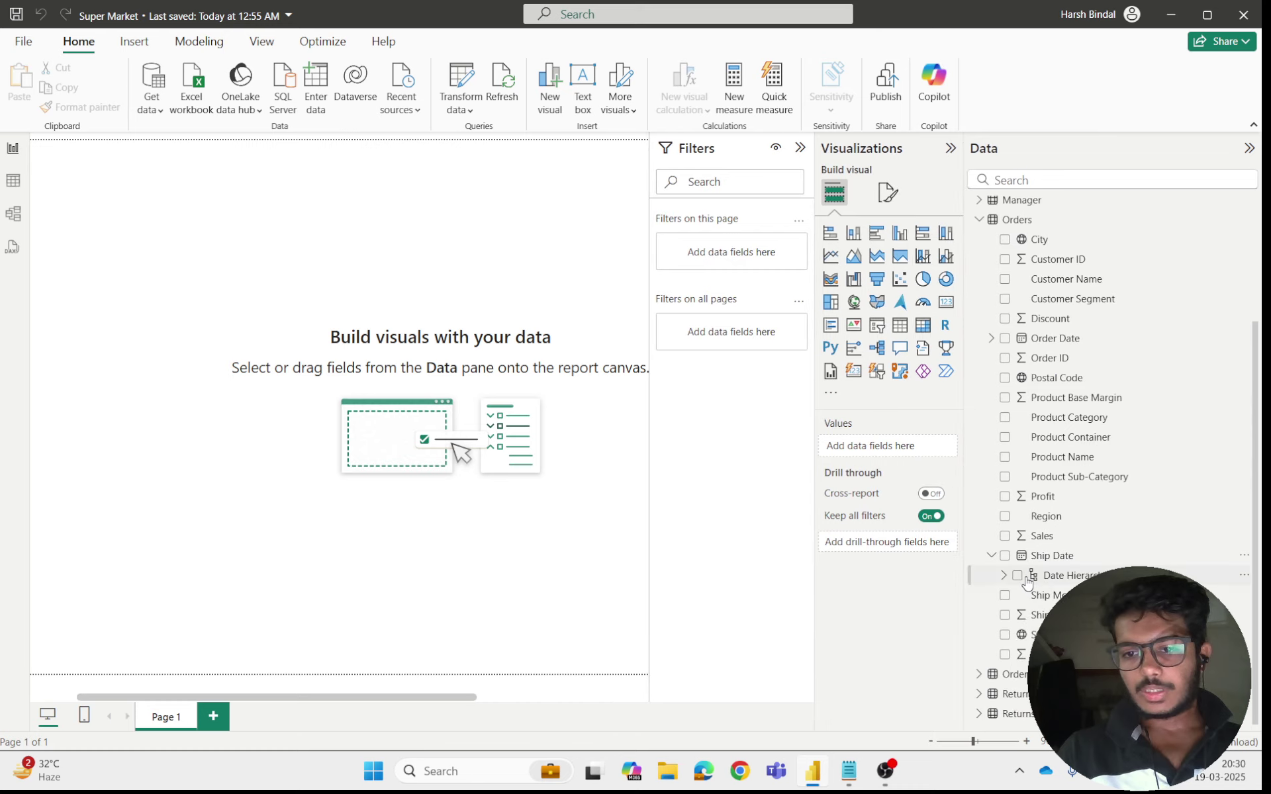
{"action": "left_click", "coordinate": [1002, 576]}
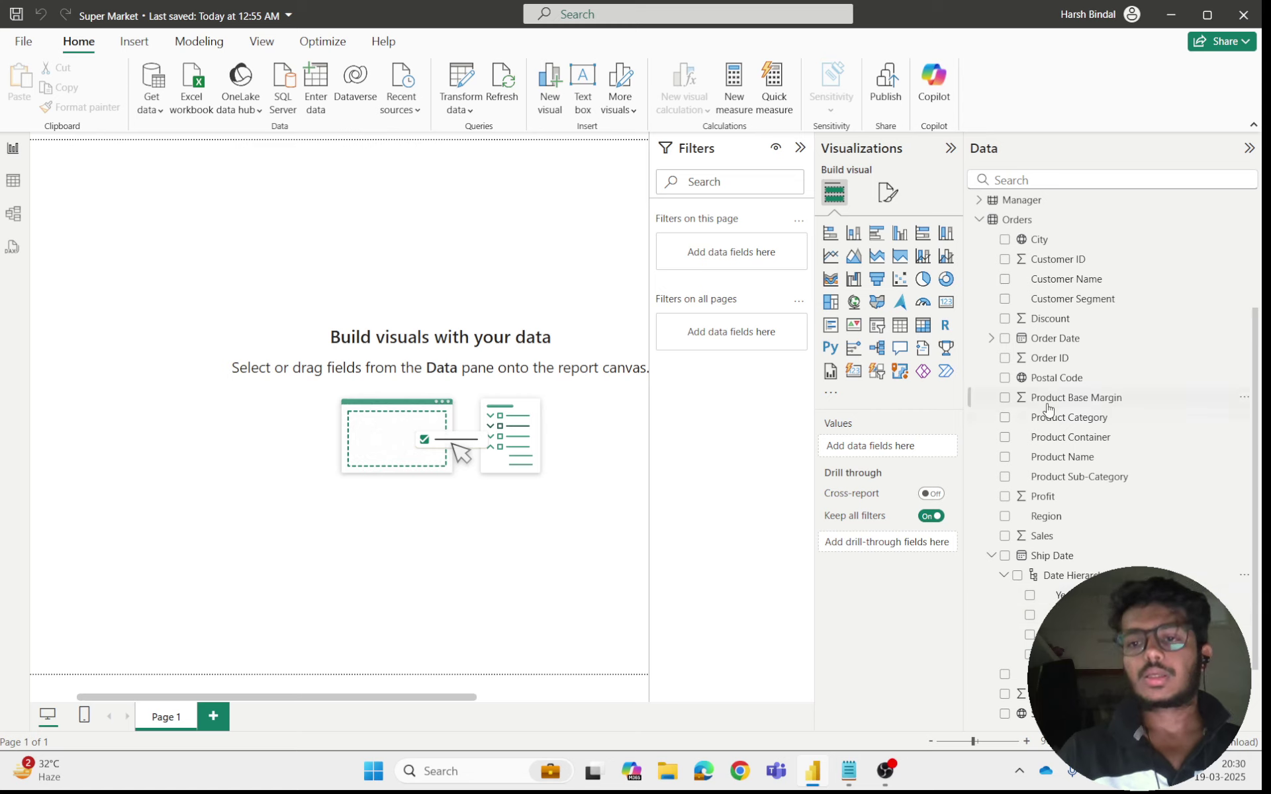
{"action": "scroll", "coordinate": [1112, 430], "scroll_direction": "down", "scroll_amount": 2}
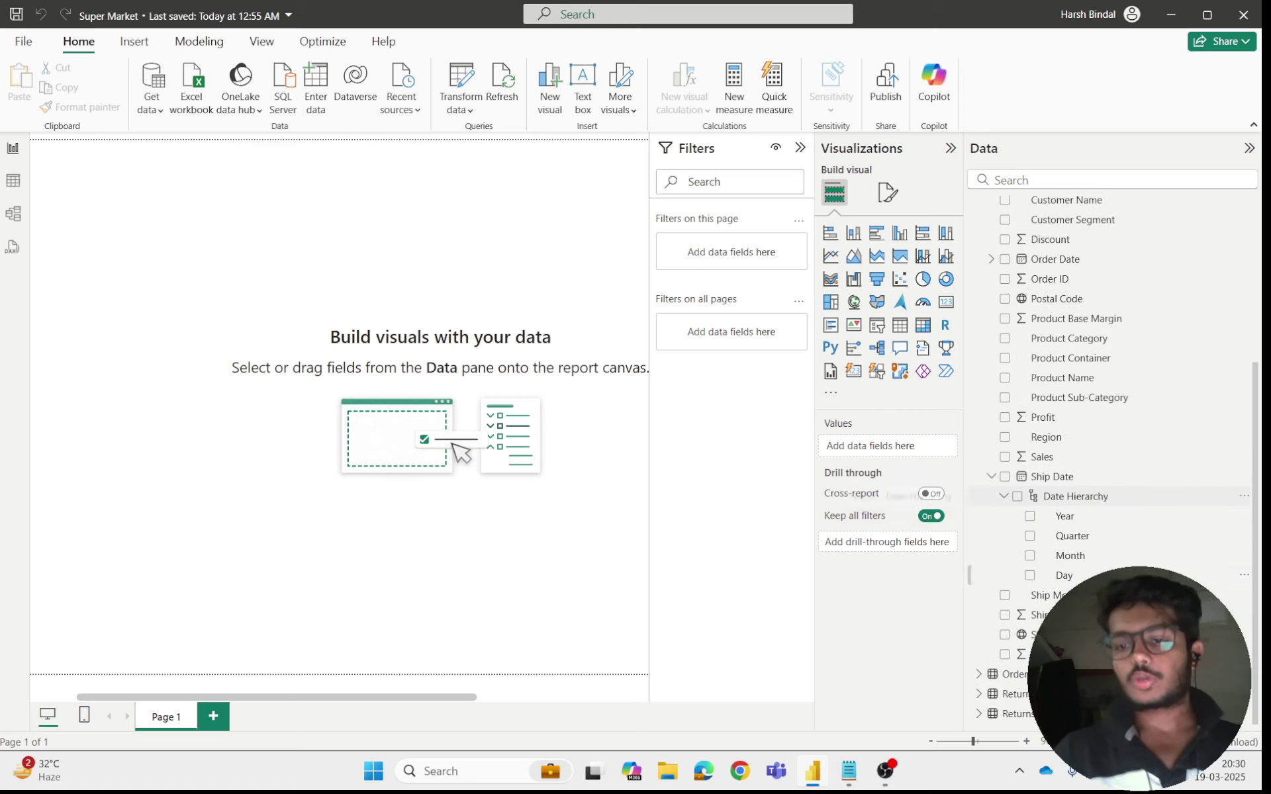
{"action": "scroll", "coordinate": [1112, 430], "scroll_direction": "up", "scroll_amount": 2}
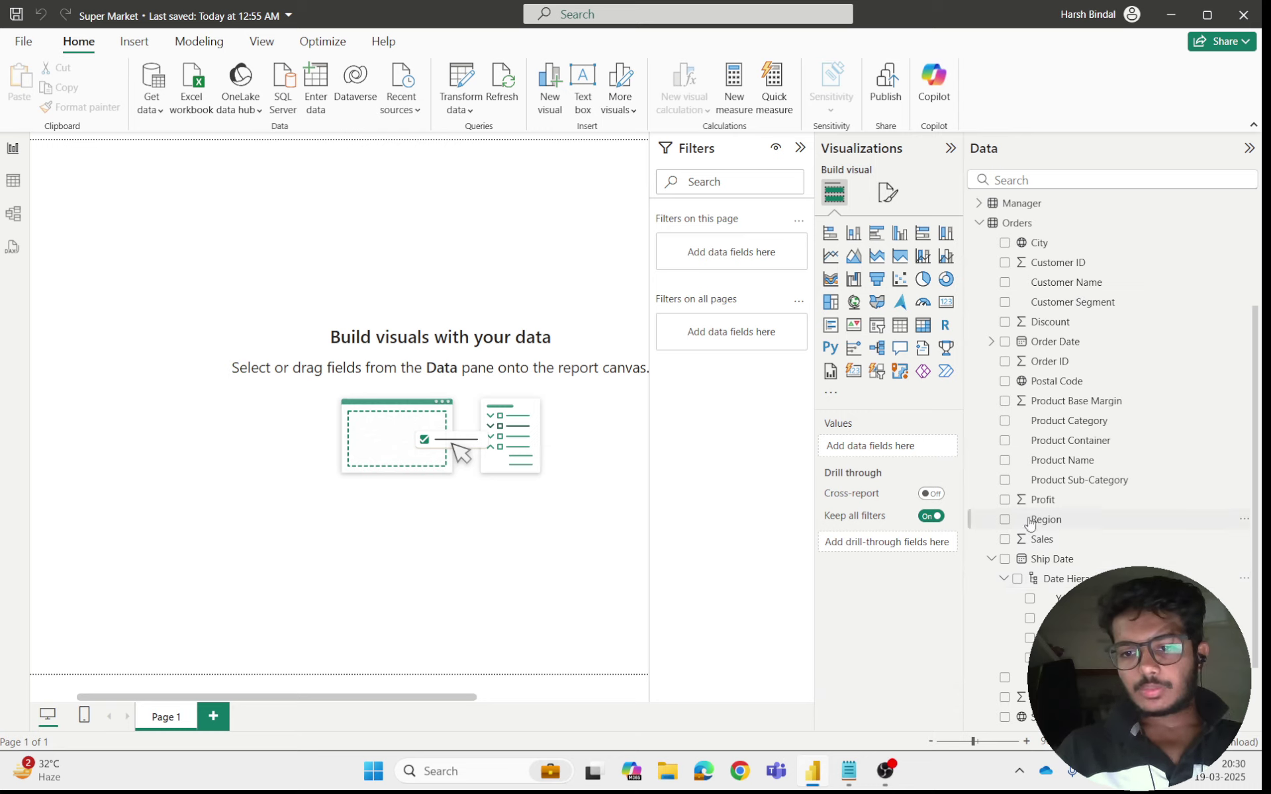
- Create a hierarchy from the Region field of the Orders table and expand it to show its level
{"action": "left_click", "coordinate": [1245, 521]}
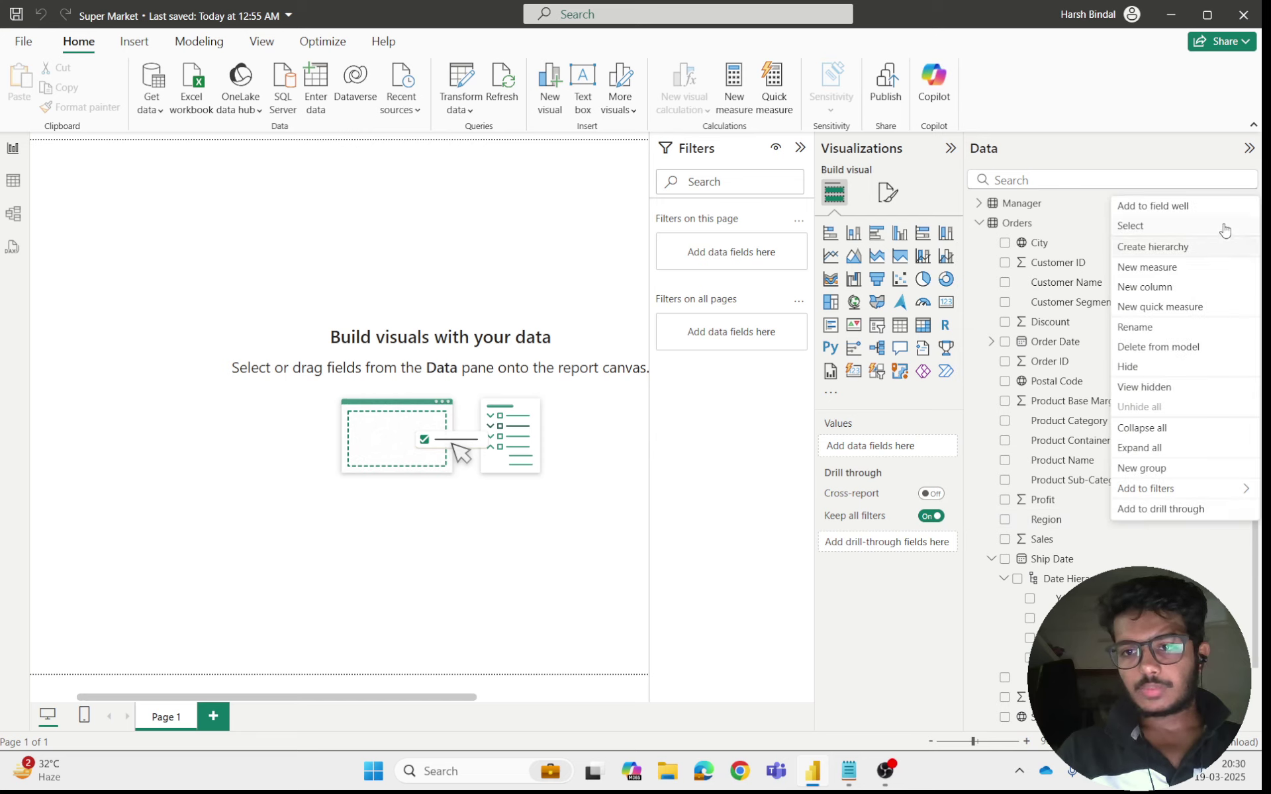
{"action": "left_click", "coordinate": [1190, 259]}
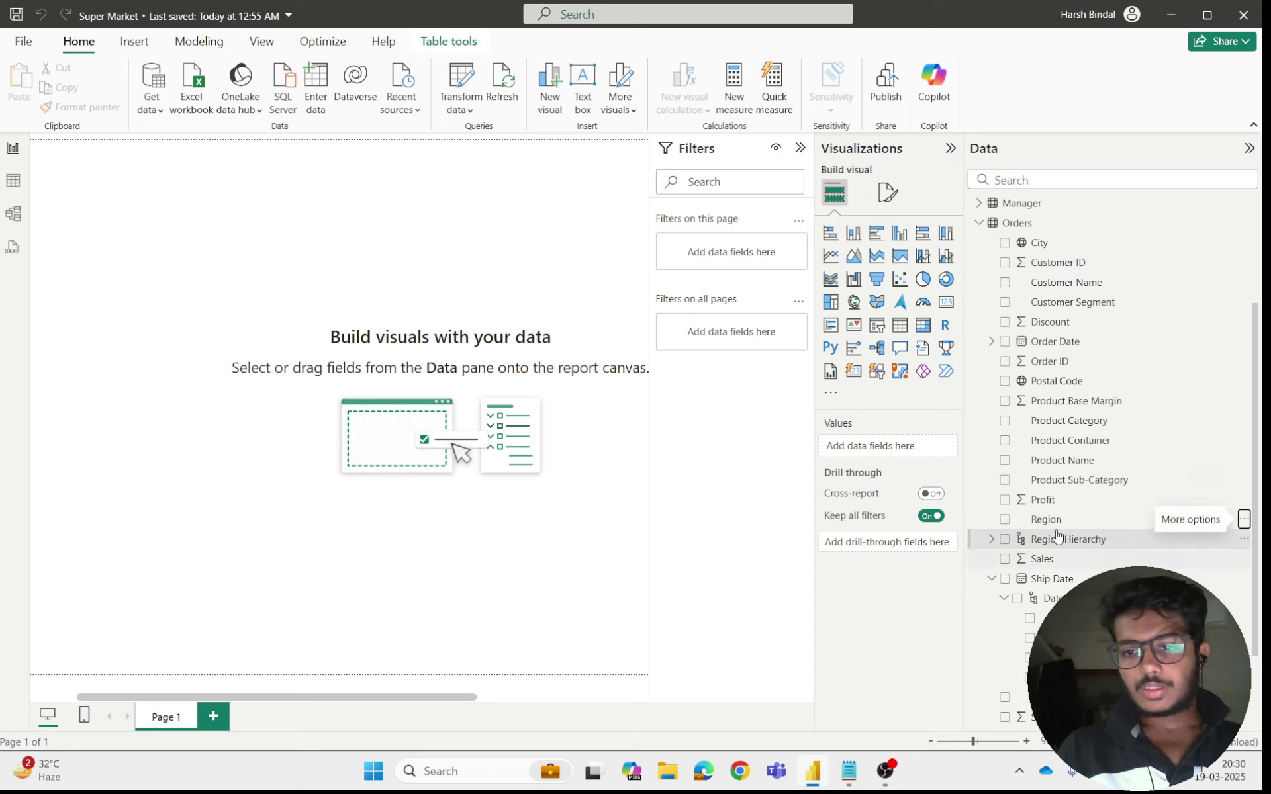
{"action": "left_click", "coordinate": [990, 540]}
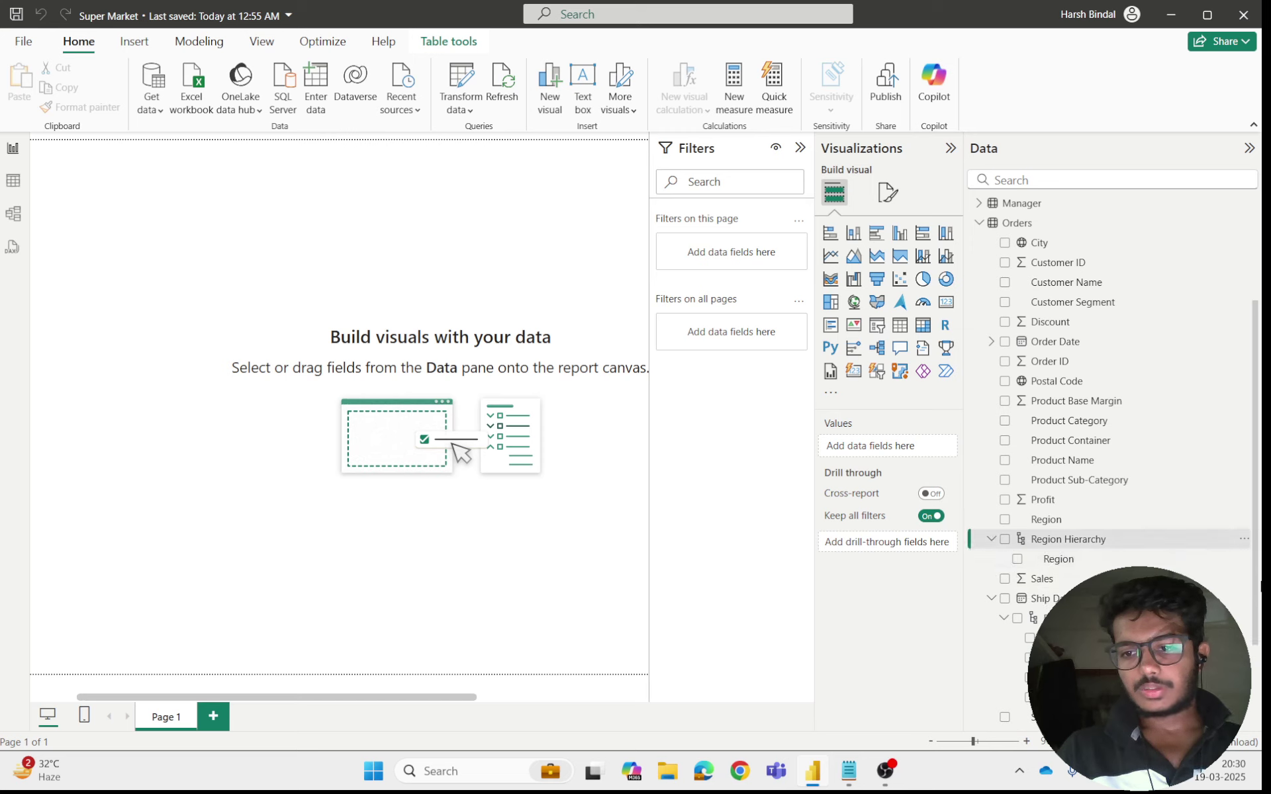
{"action": "left_click", "coordinate": [1247, 542]}
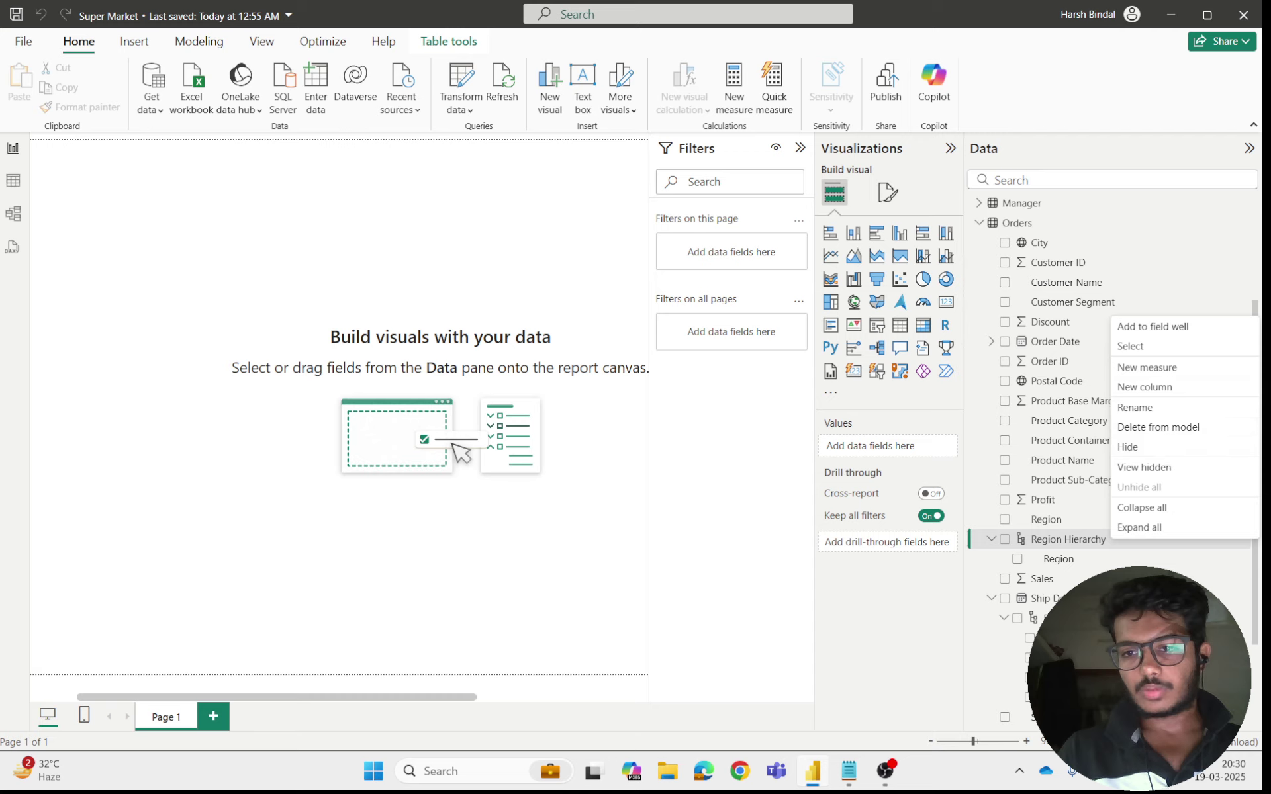
{"action": "left_click", "coordinate": [1224, 579]}
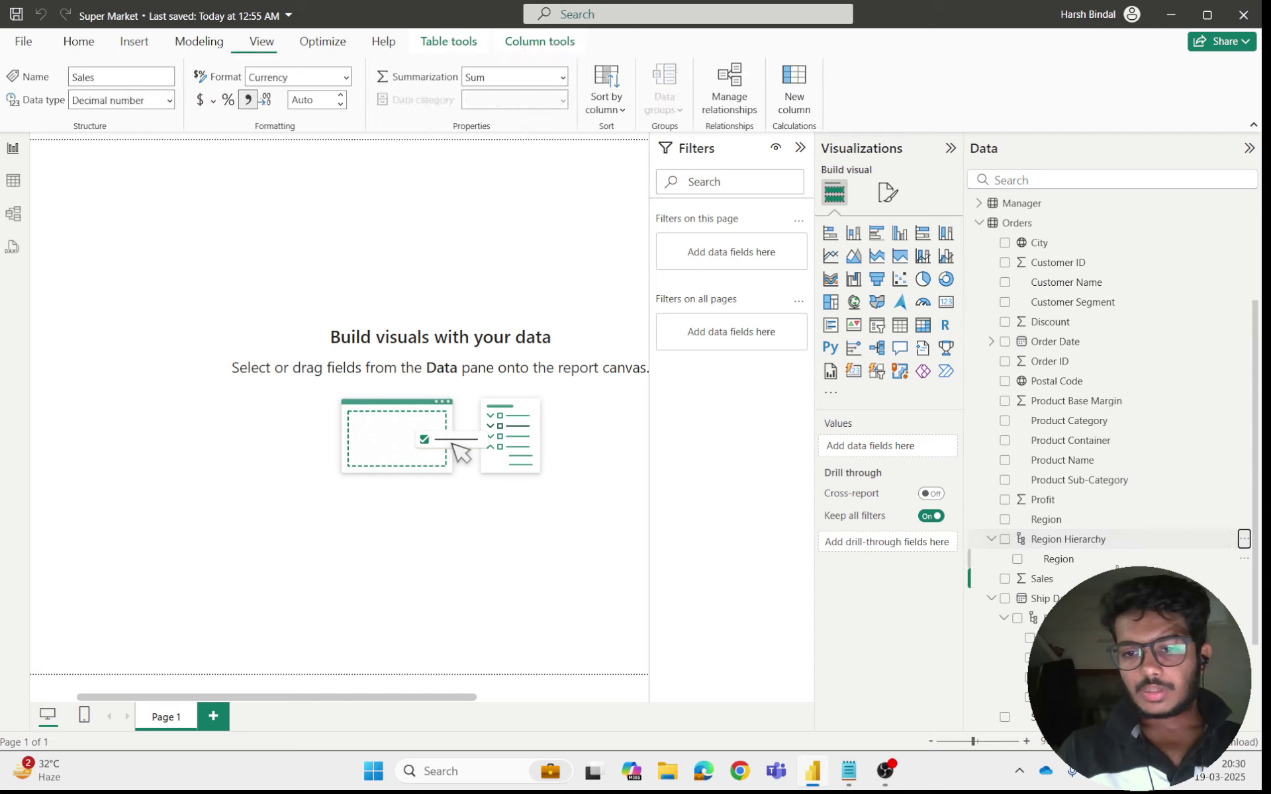
{"action": "left_click", "coordinate": [1244, 560]}
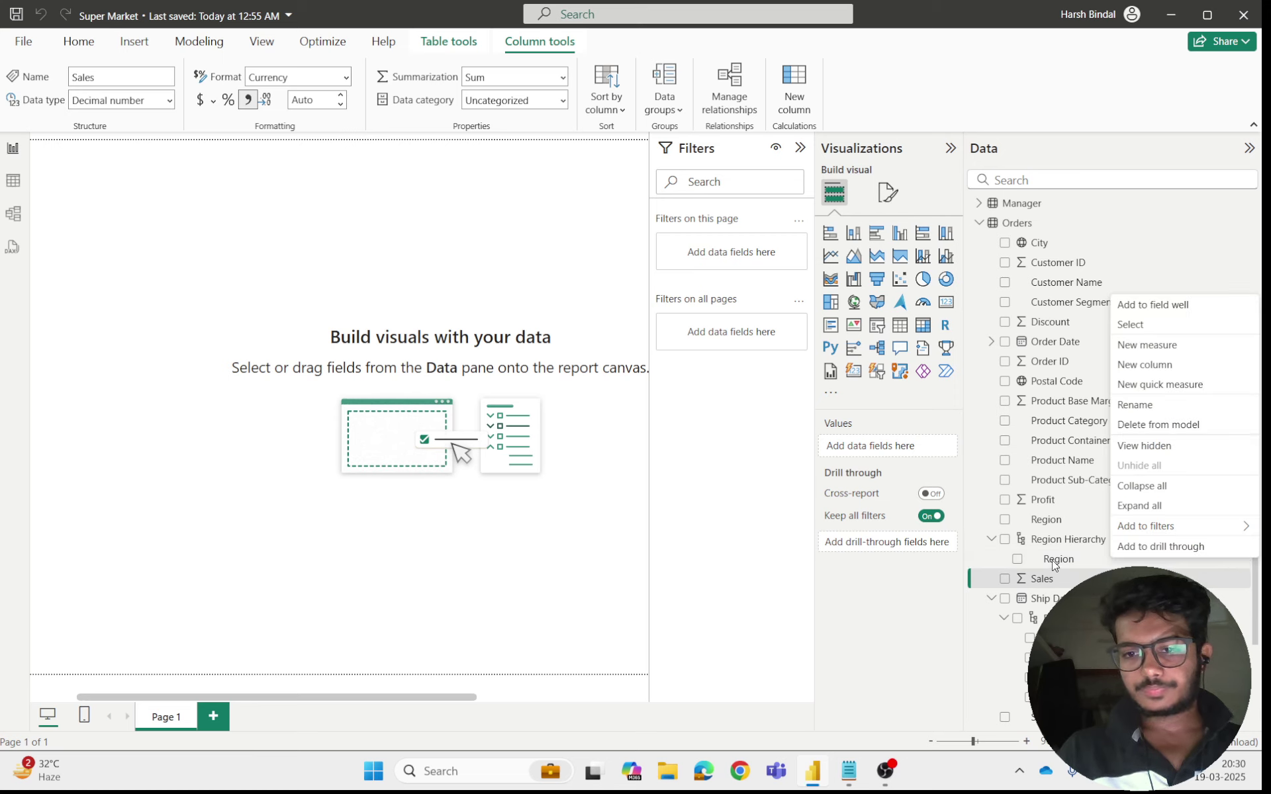
{"action": "left_click", "coordinate": [1054, 563]}
{"action": "left_click", "coordinate": [1246, 564]}
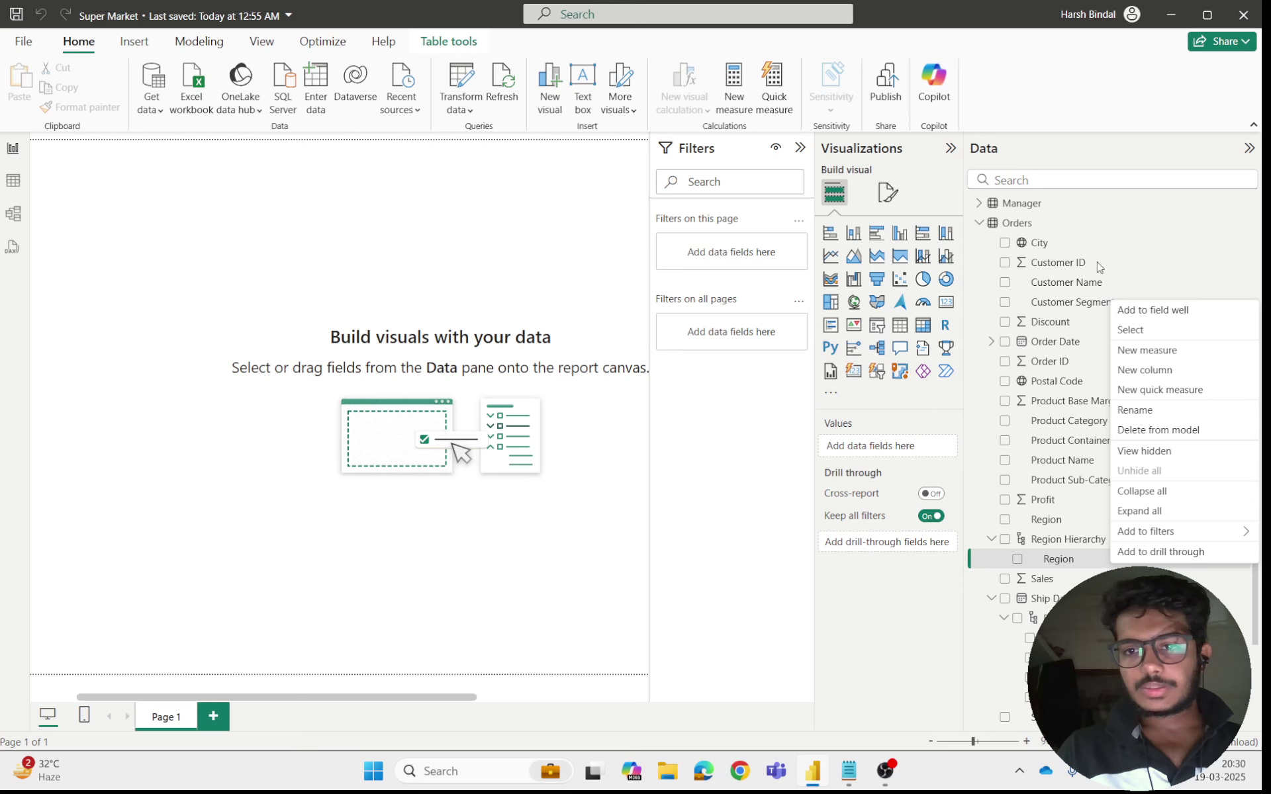
- Add the City and Postal Code fields of the Orders table as levels of Region Hierarchy
{"action": "left_click", "coordinate": [1038, 245]}
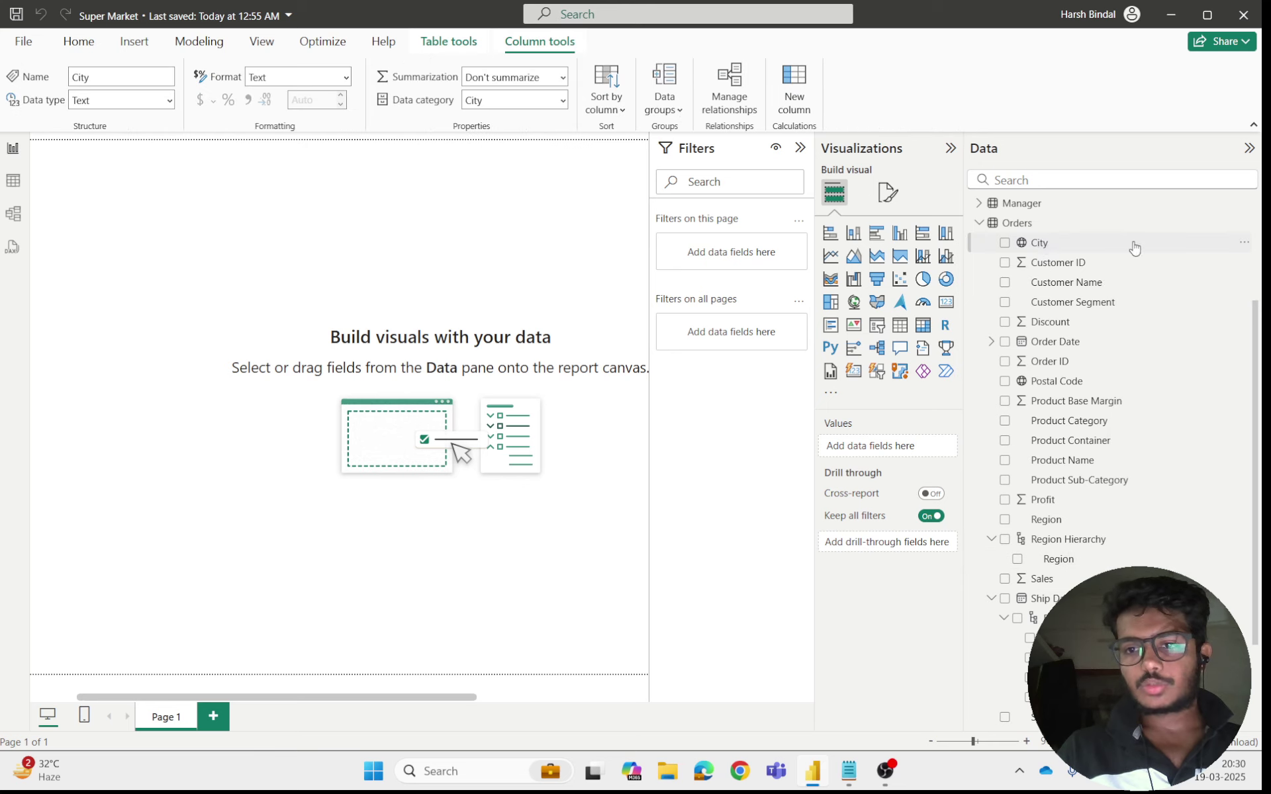
{"action": "left_click", "coordinate": [1243, 246]}
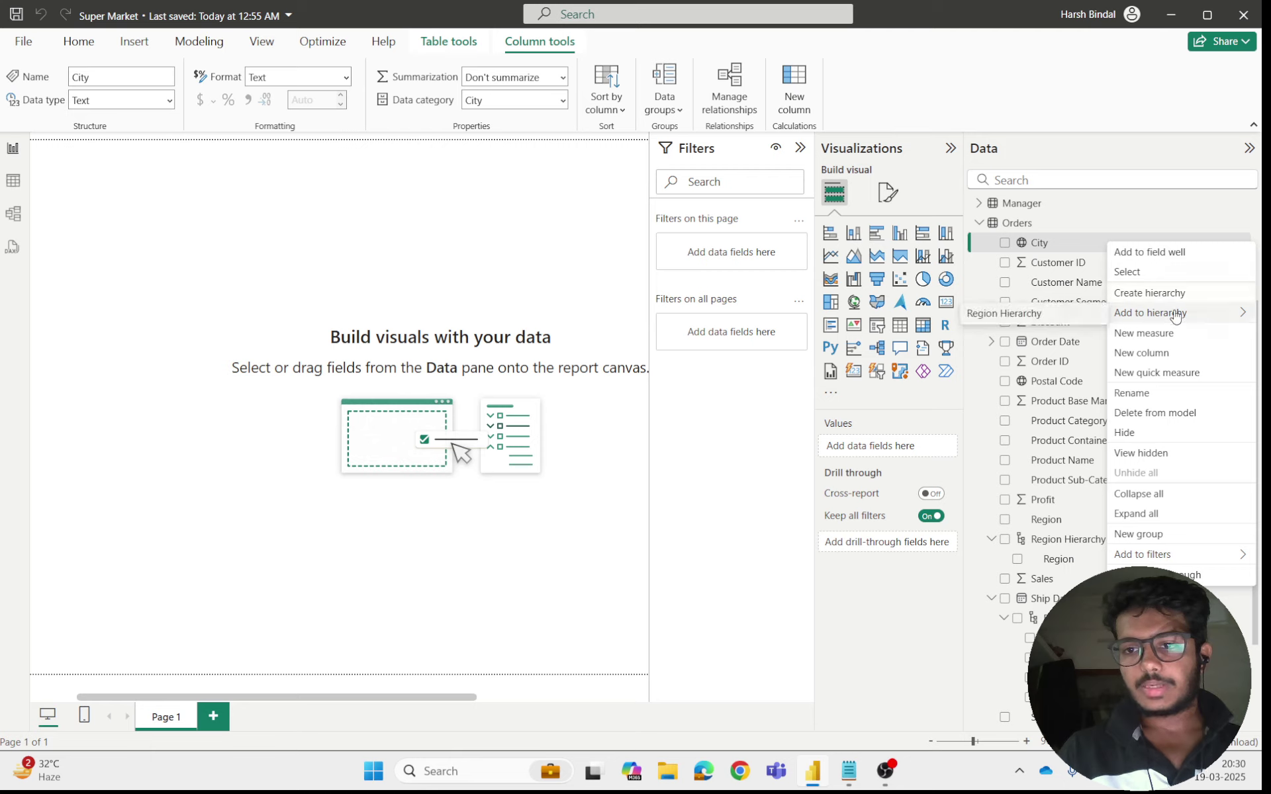
{"action": "left_click", "coordinate": [1010, 319]}
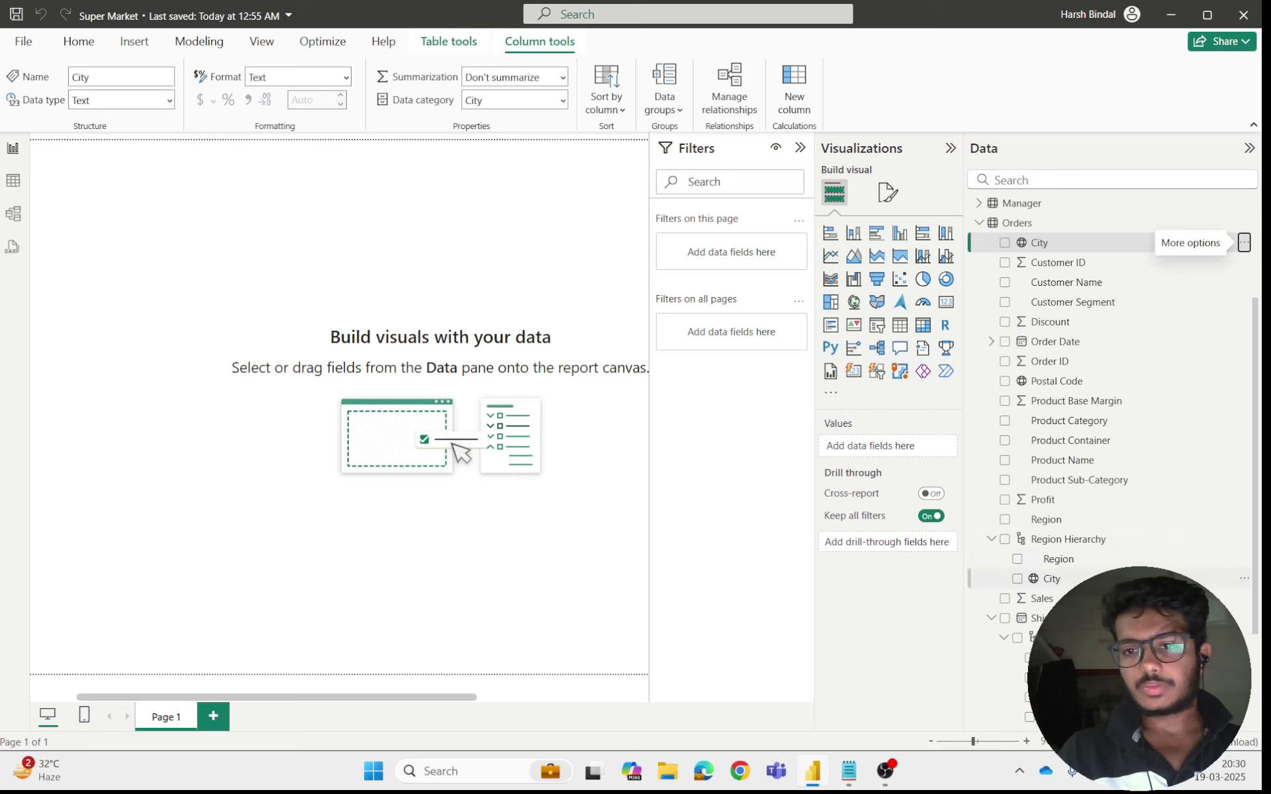
{"action": "scroll", "coordinate": [1146, 529], "scroll_direction": "down", "scroll_amount": 2}
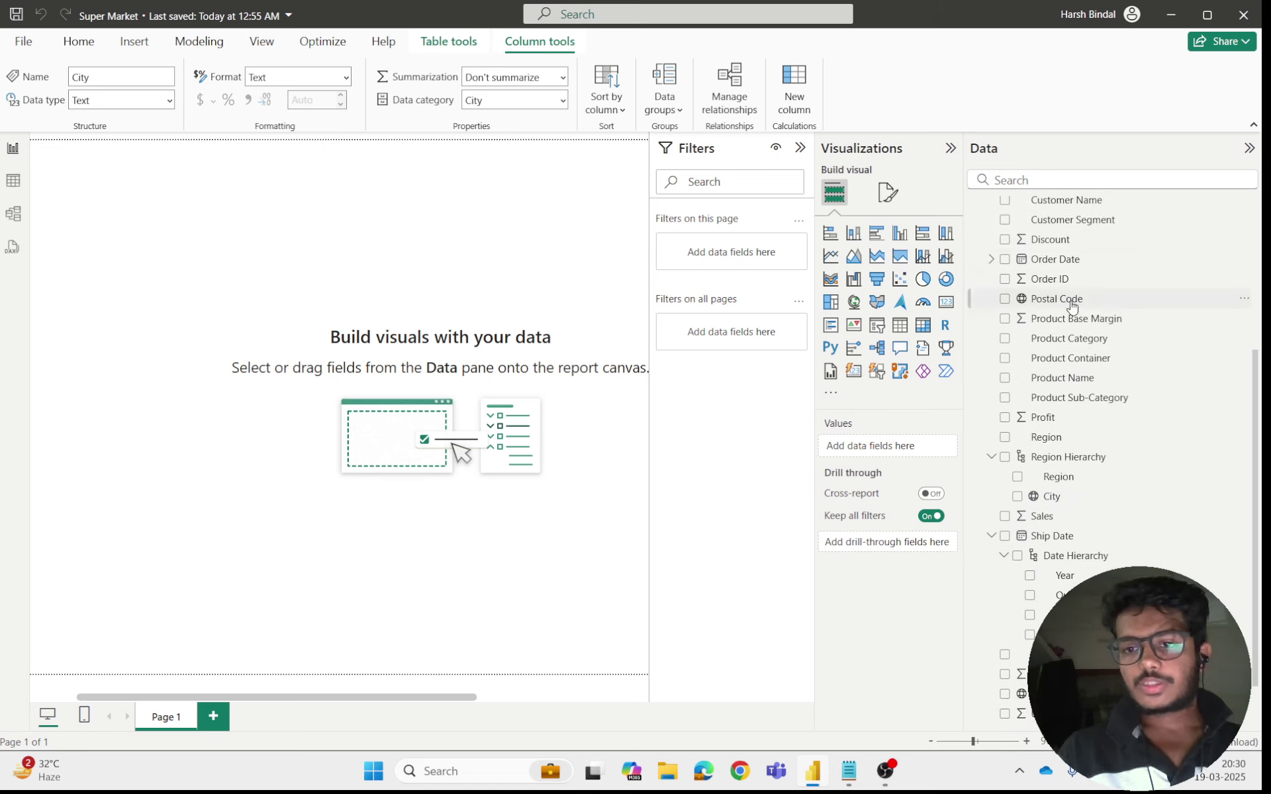
{"action": "left_click", "coordinate": [1242, 301]}
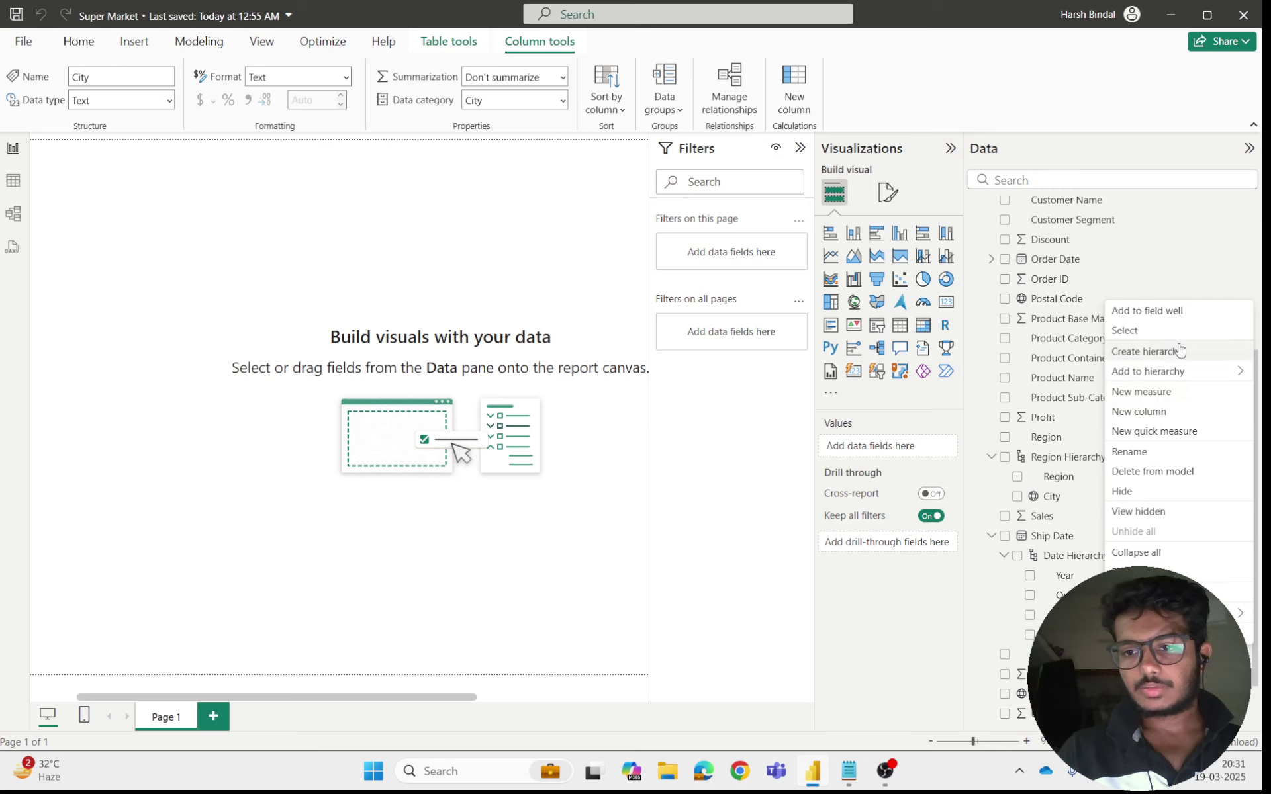
{"action": "mouse_move", "coordinate": [1174, 372]}
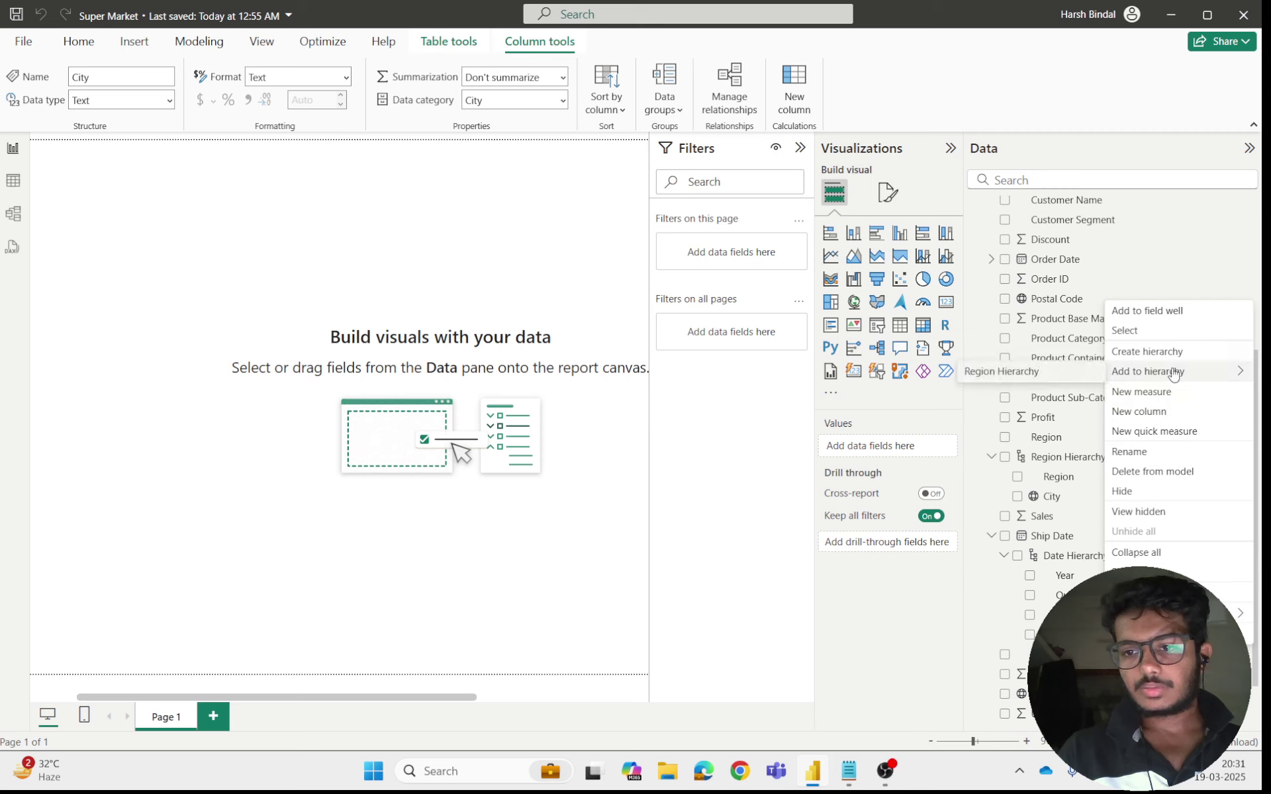
{"action": "left_click", "coordinate": [1000, 376]}
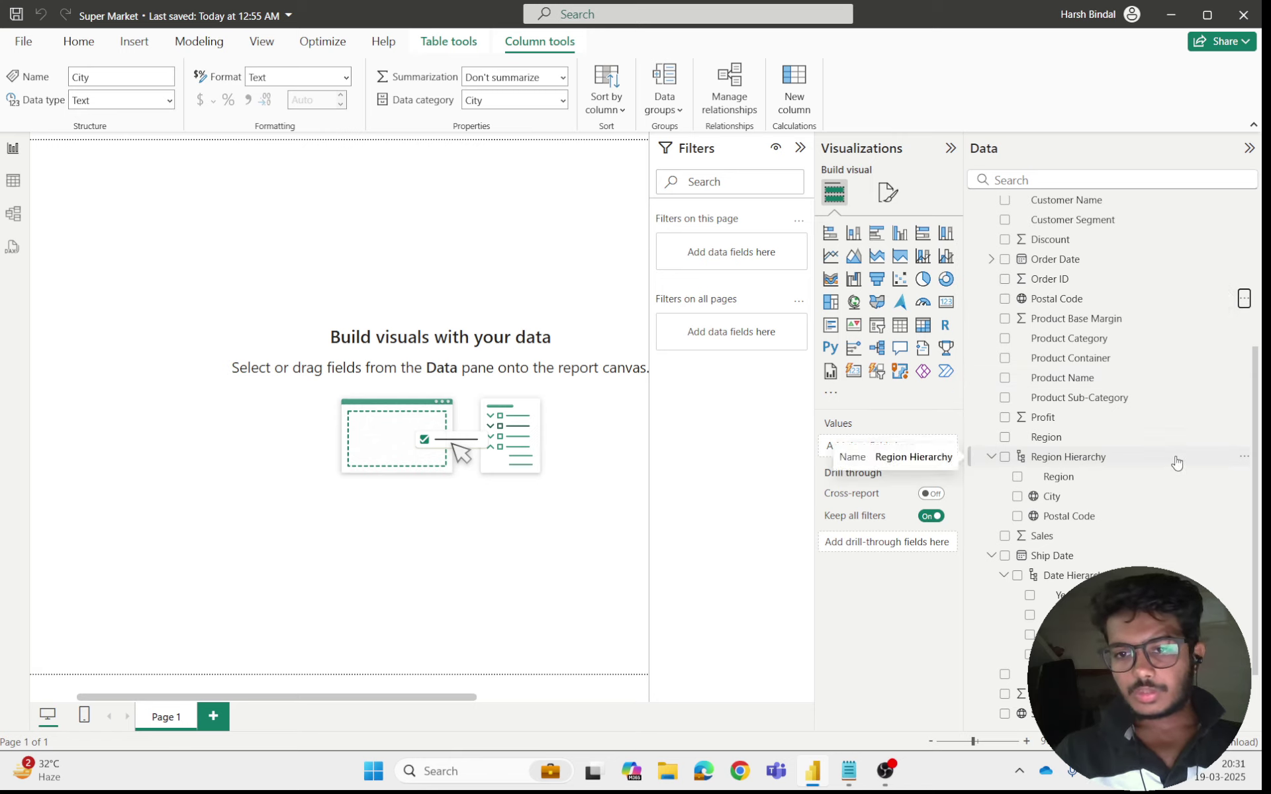
- Add the State field of the Orders table as a further level of Region Hierarchy
{"action": "scroll", "coordinate": [1125, 463], "scroll_direction": "down", "scroll_amount": 2}
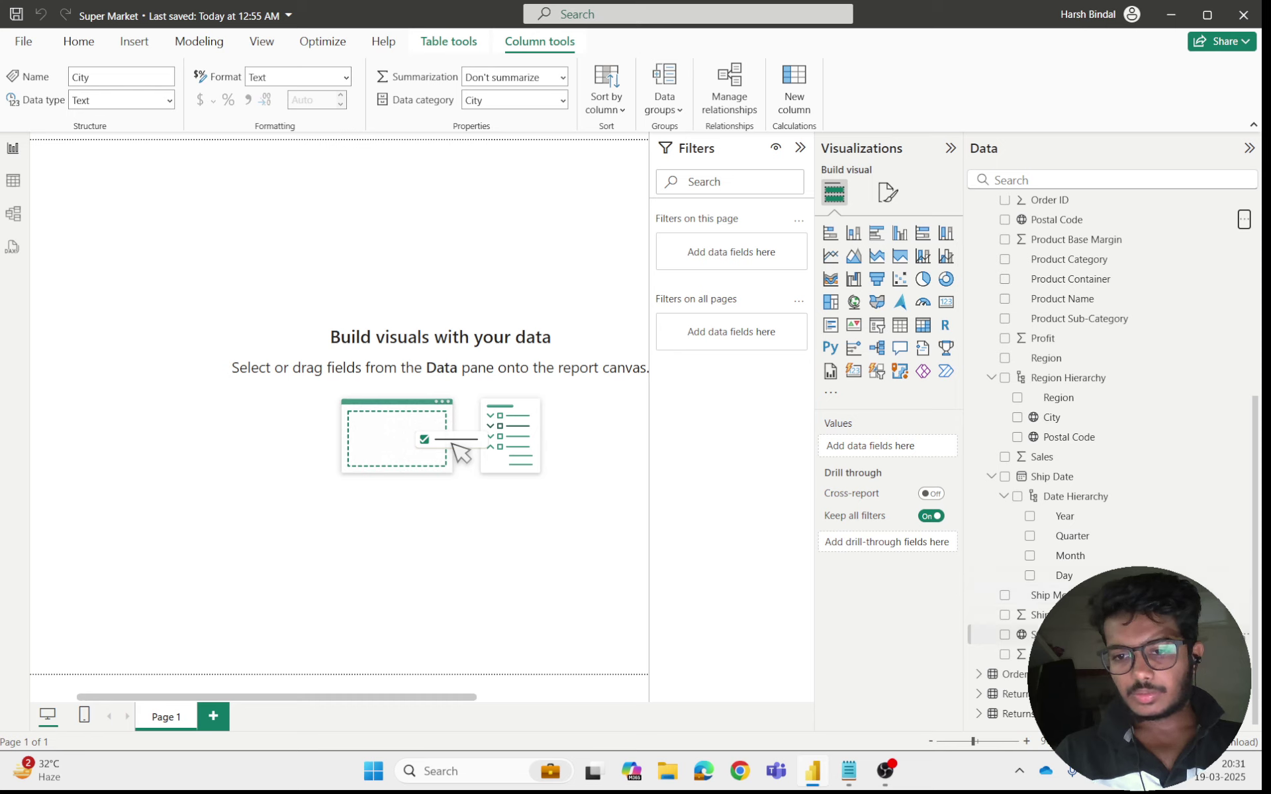
{"action": "left_click", "coordinate": [1244, 634]}
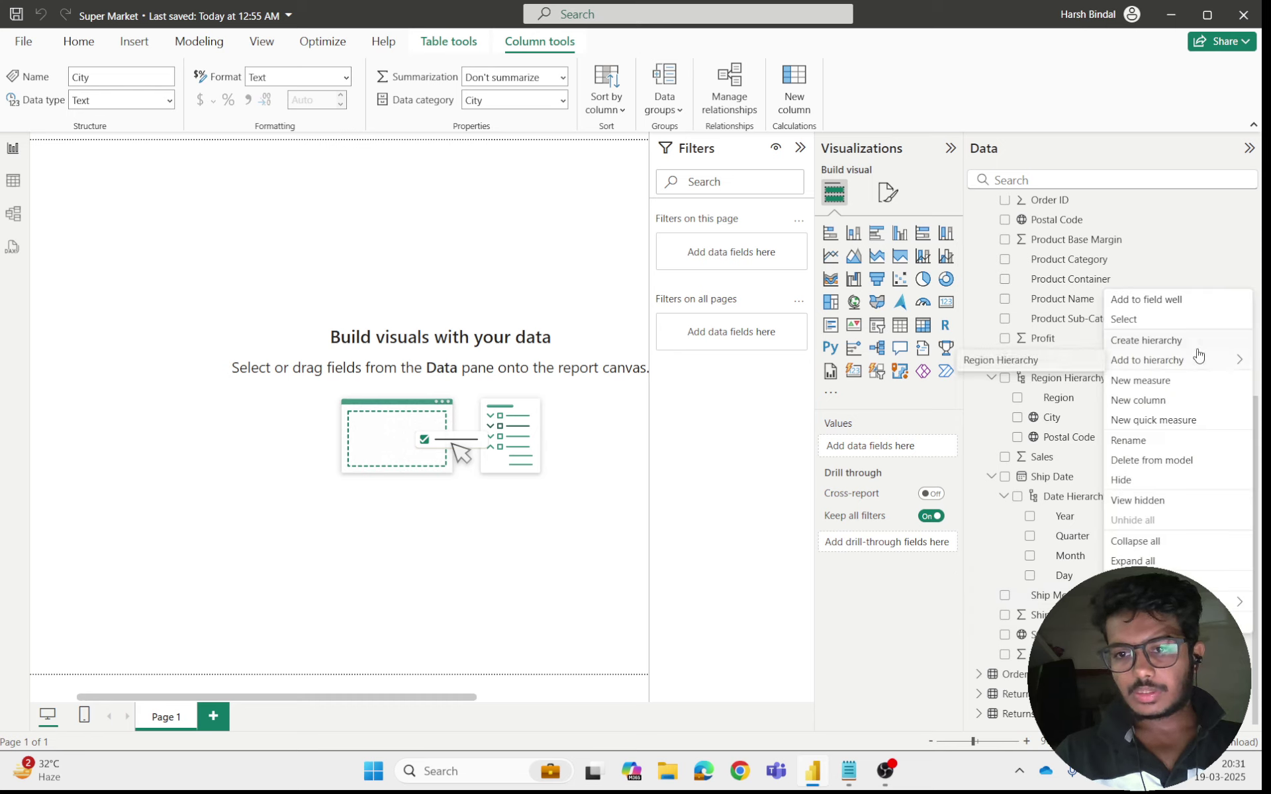
{"action": "mouse_move", "coordinate": [1102, 369]}
{"action": "left_click", "coordinate": [1059, 360]}
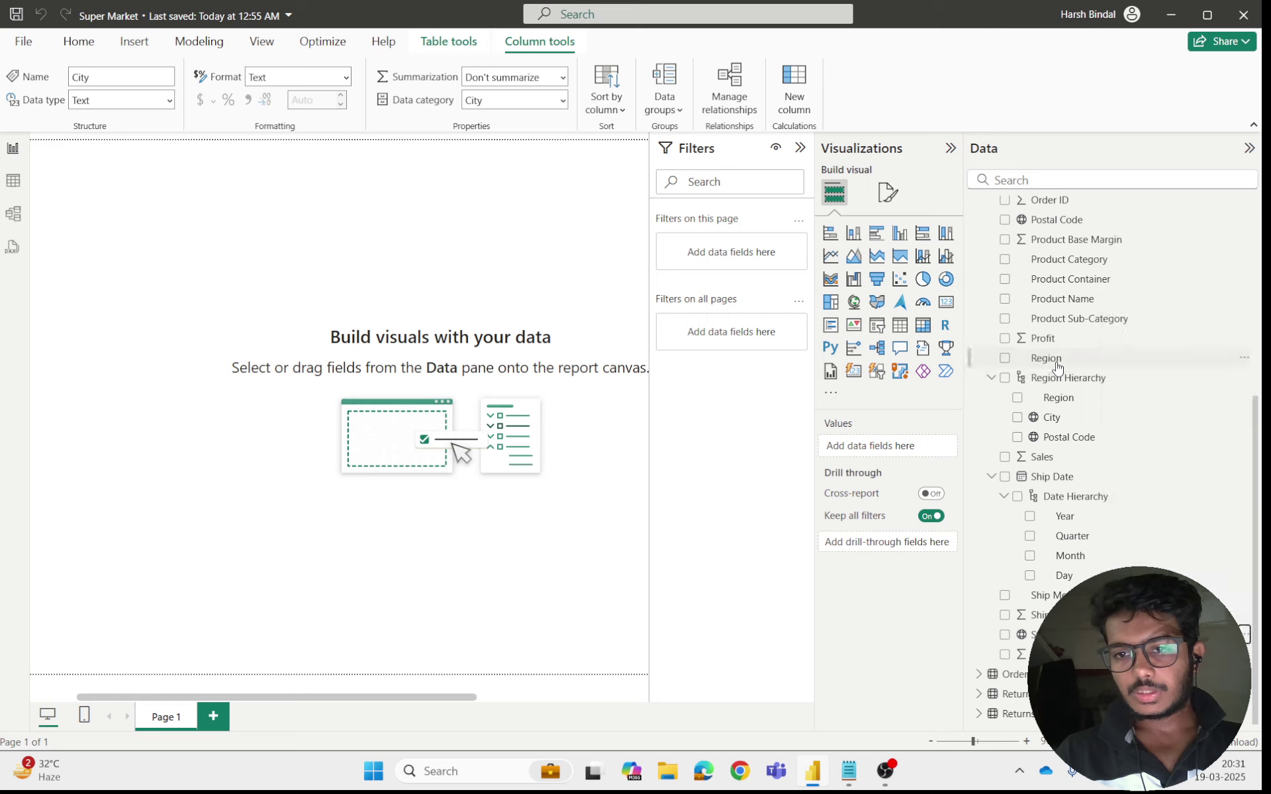
- Check the video's topic list in the Notepad notes and return to Power BI Desktop
{"action": "scroll", "coordinate": [1243, 452], "scroll_direction": "up", "scroll_amount": 5}
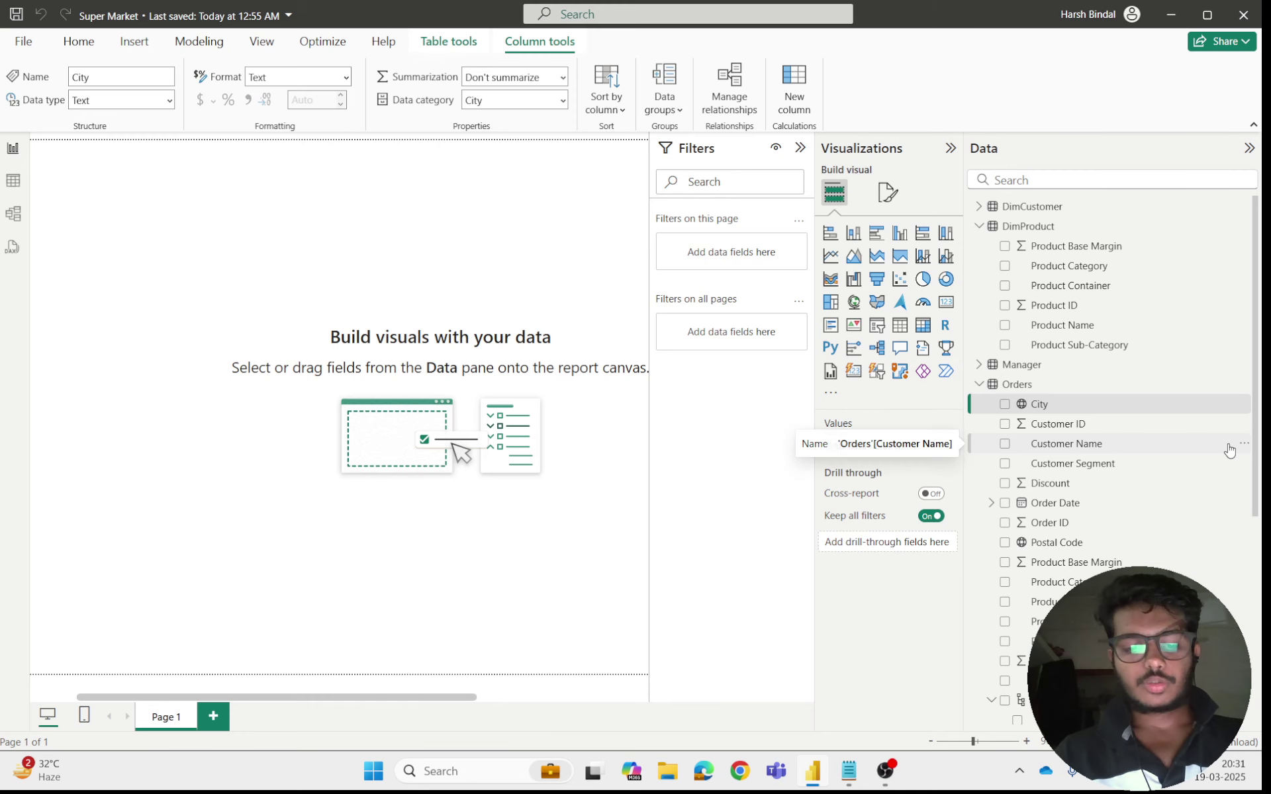
{"action": "key", "text": "alt+Tab"}
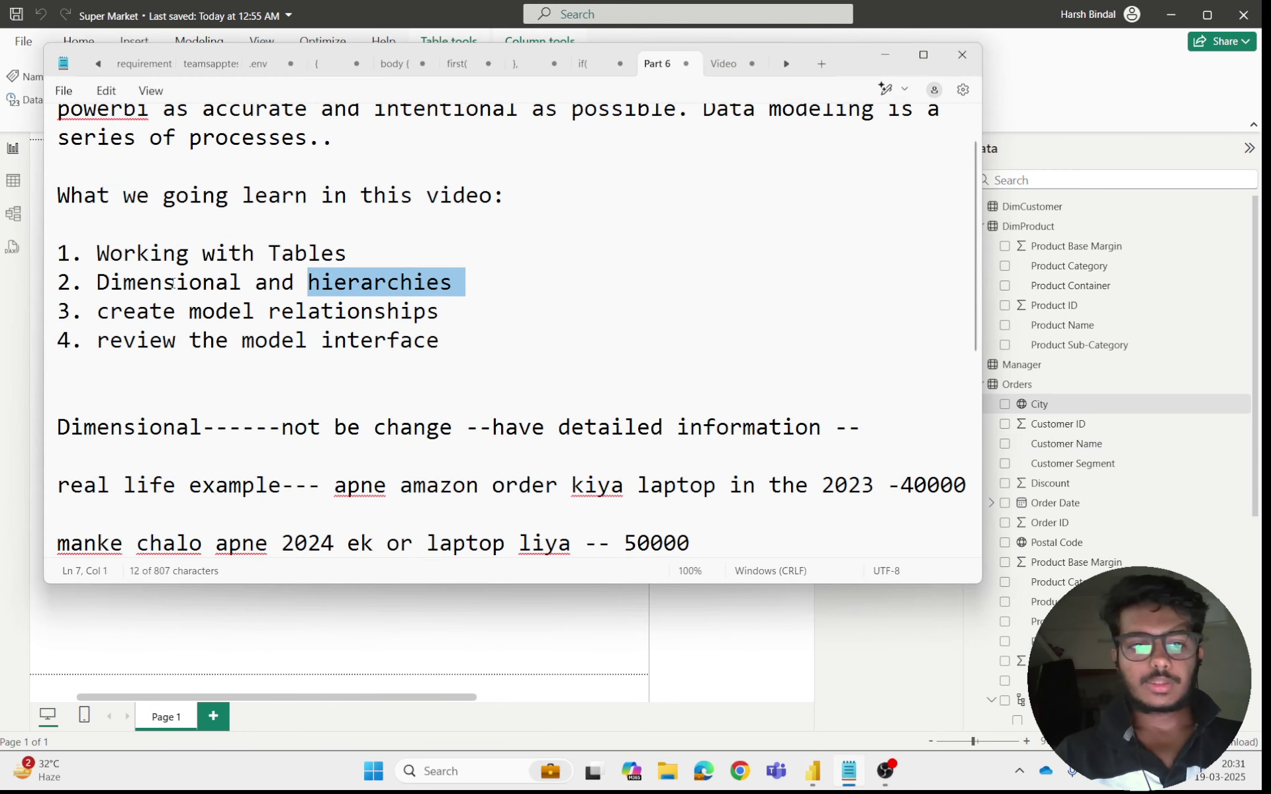
{"action": "left_click", "coordinate": [885, 55]}
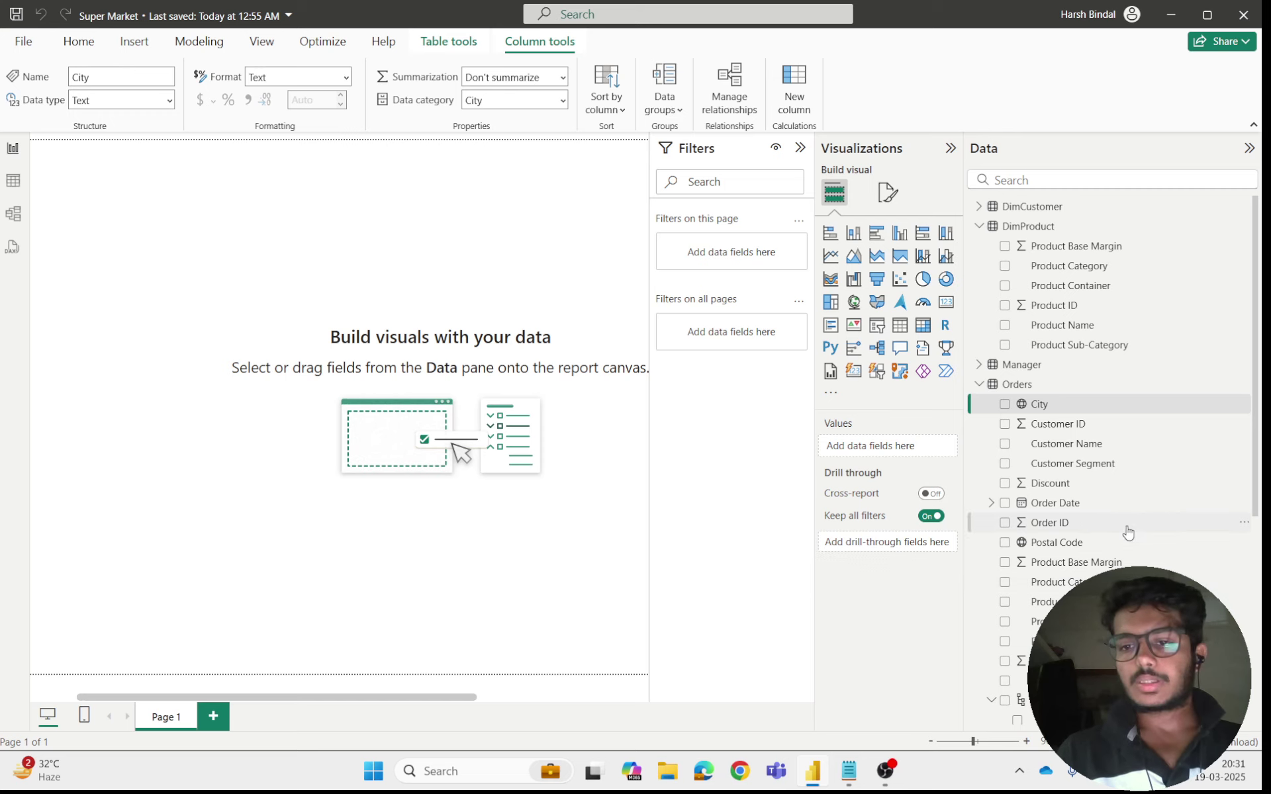
- Examine the fields of the Orders table and the levels of Region Hierarchy, leaving the hierarchy collapsed
{"action": "scroll", "coordinate": [1127, 533], "scroll_direction": "down", "scroll_amount": 3}
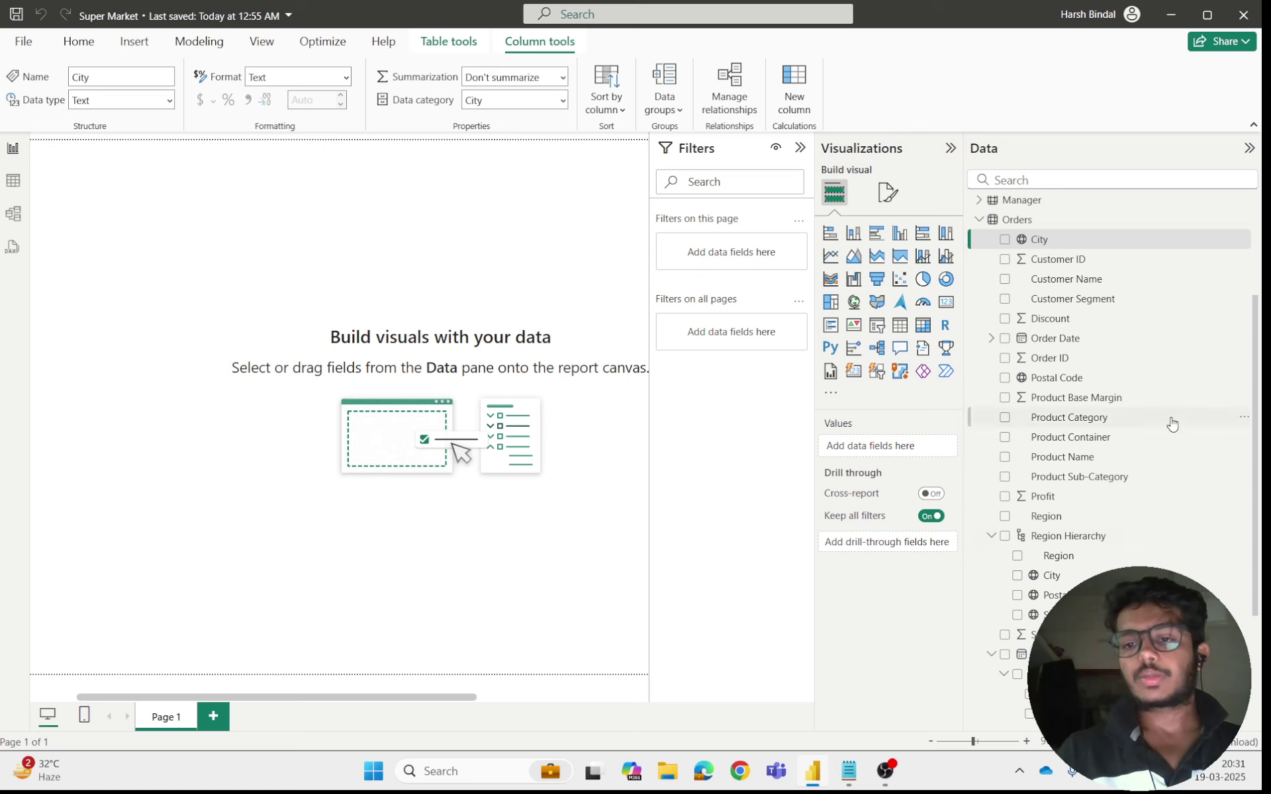
{"action": "scroll", "coordinate": [1170, 421], "scroll_direction": "up", "scroll_amount": 5}
{"action": "scroll", "coordinate": [1165, 417], "scroll_direction": "down", "scroll_amount": 5}
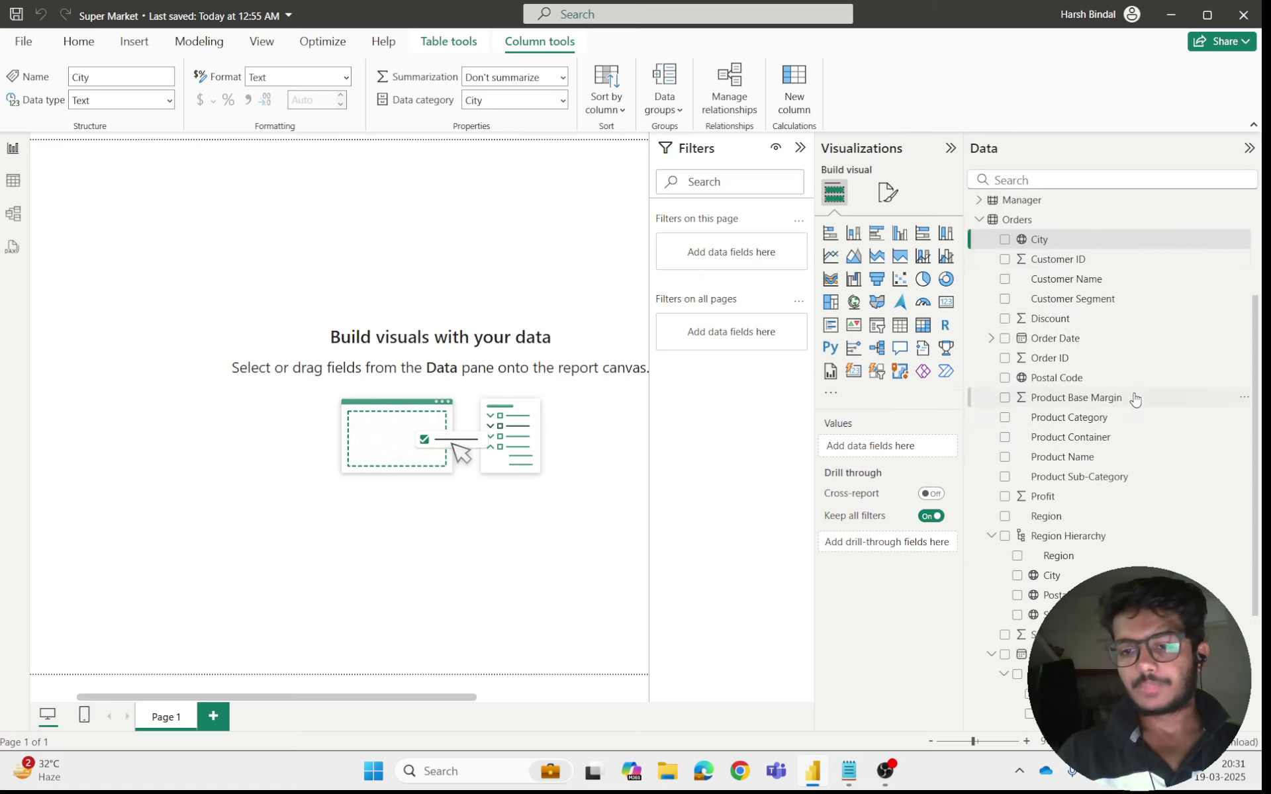
{"action": "scroll", "coordinate": [1134, 399], "scroll_direction": "up", "scroll_amount": 3}
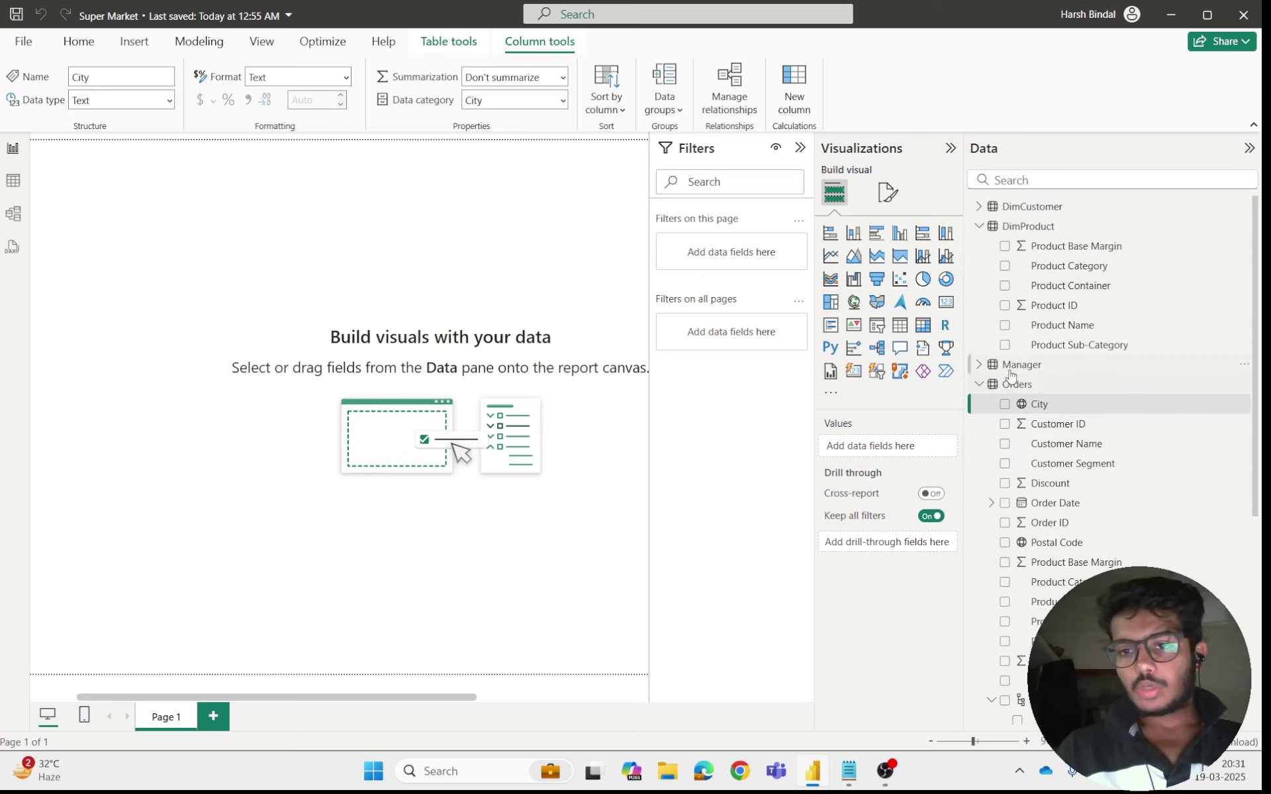
{"action": "left_click", "coordinate": [979, 385]}
{"action": "left_click", "coordinate": [979, 385]}
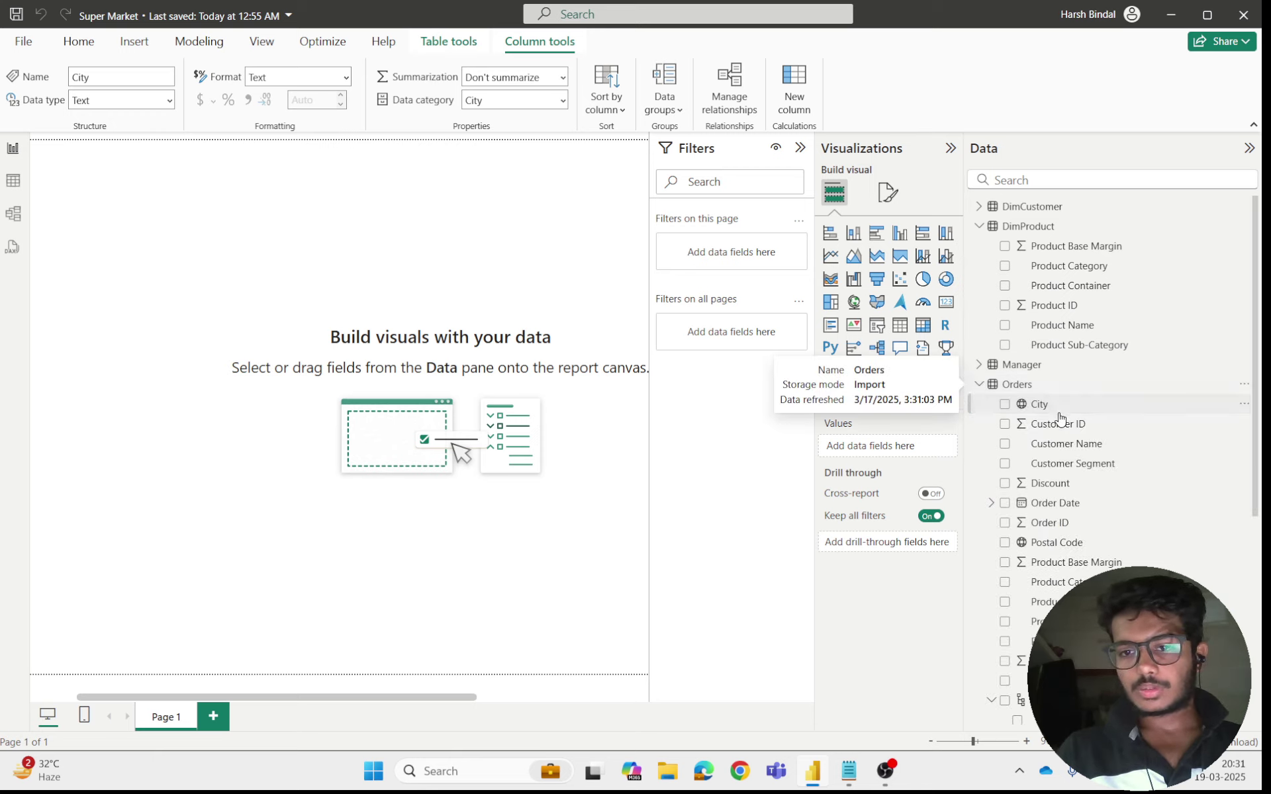
{"action": "scroll", "coordinate": [1059, 414], "scroll_direction": "down", "scroll_amount": 5}
{"action": "scroll", "coordinate": [1056, 410], "scroll_direction": "down", "scroll_amount": 3}
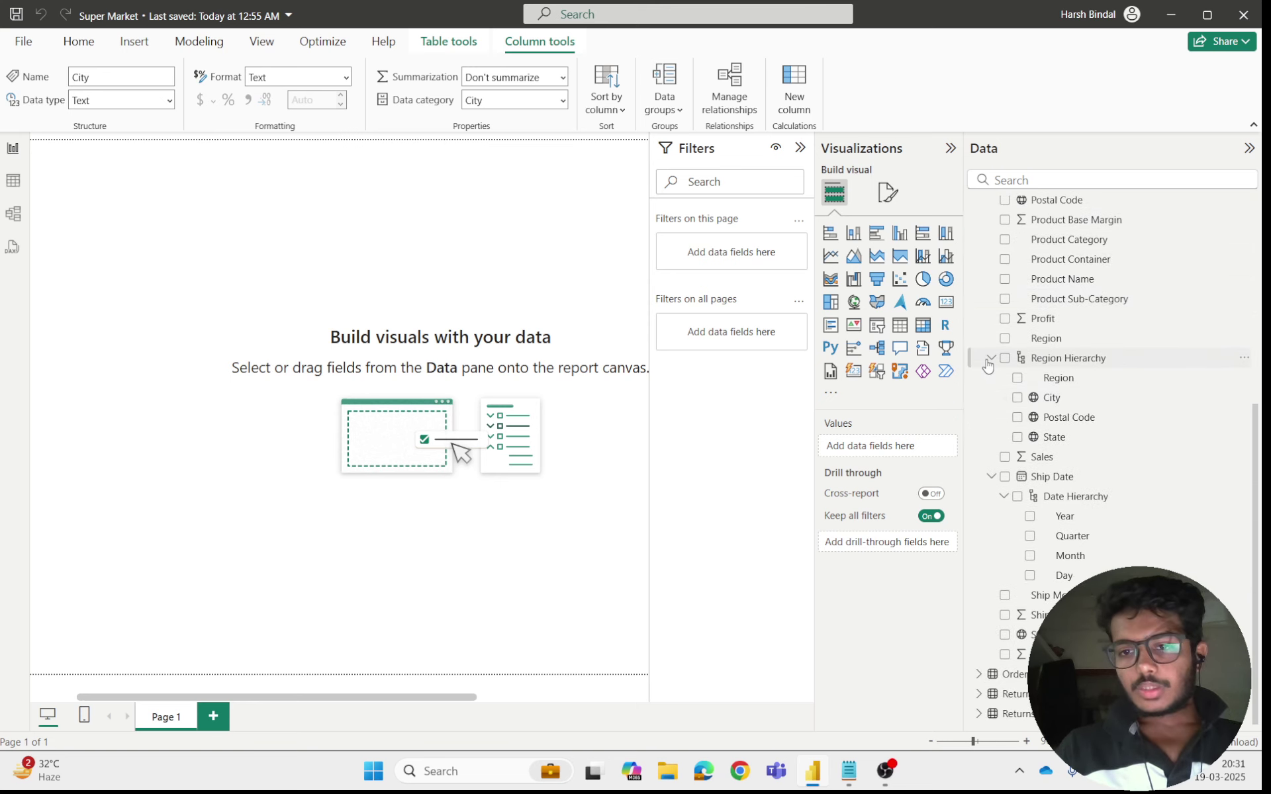
{"action": "left_click", "coordinate": [990, 358]}
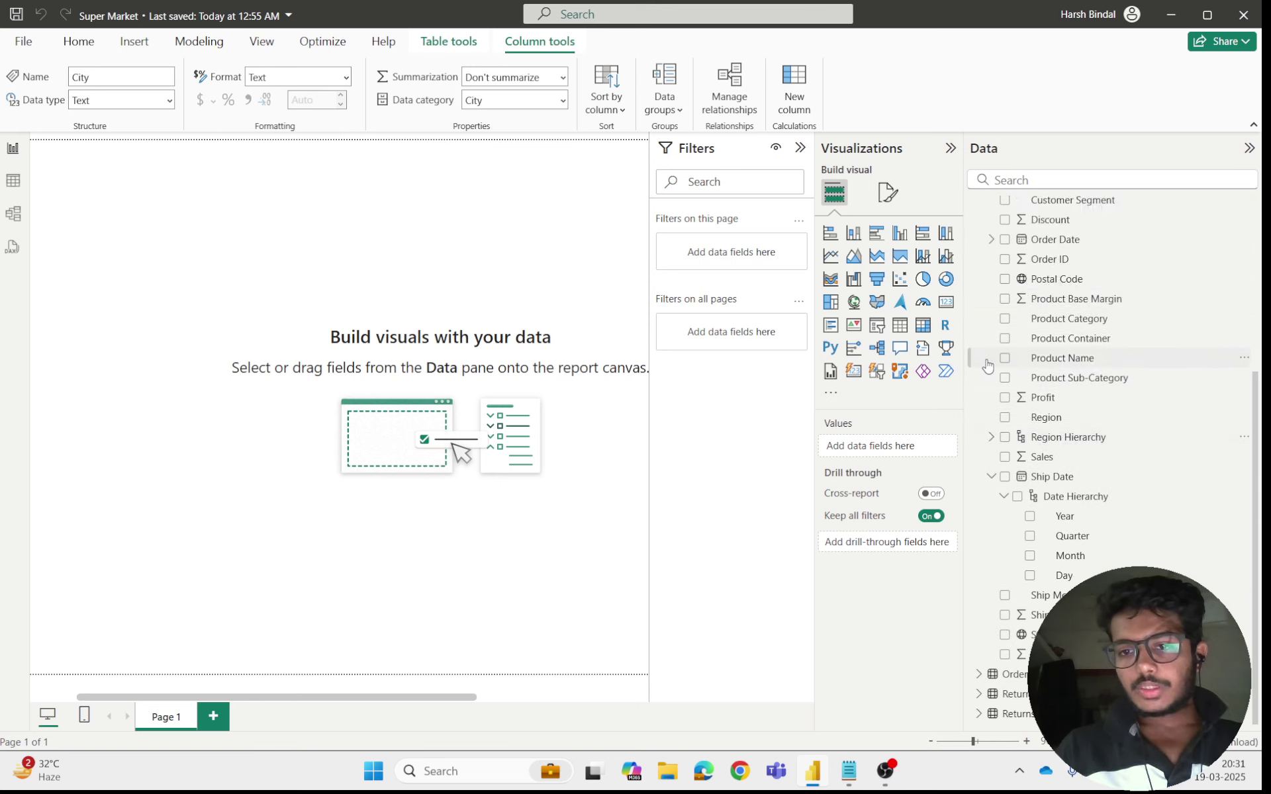
{"action": "left_click", "coordinate": [989, 438]}
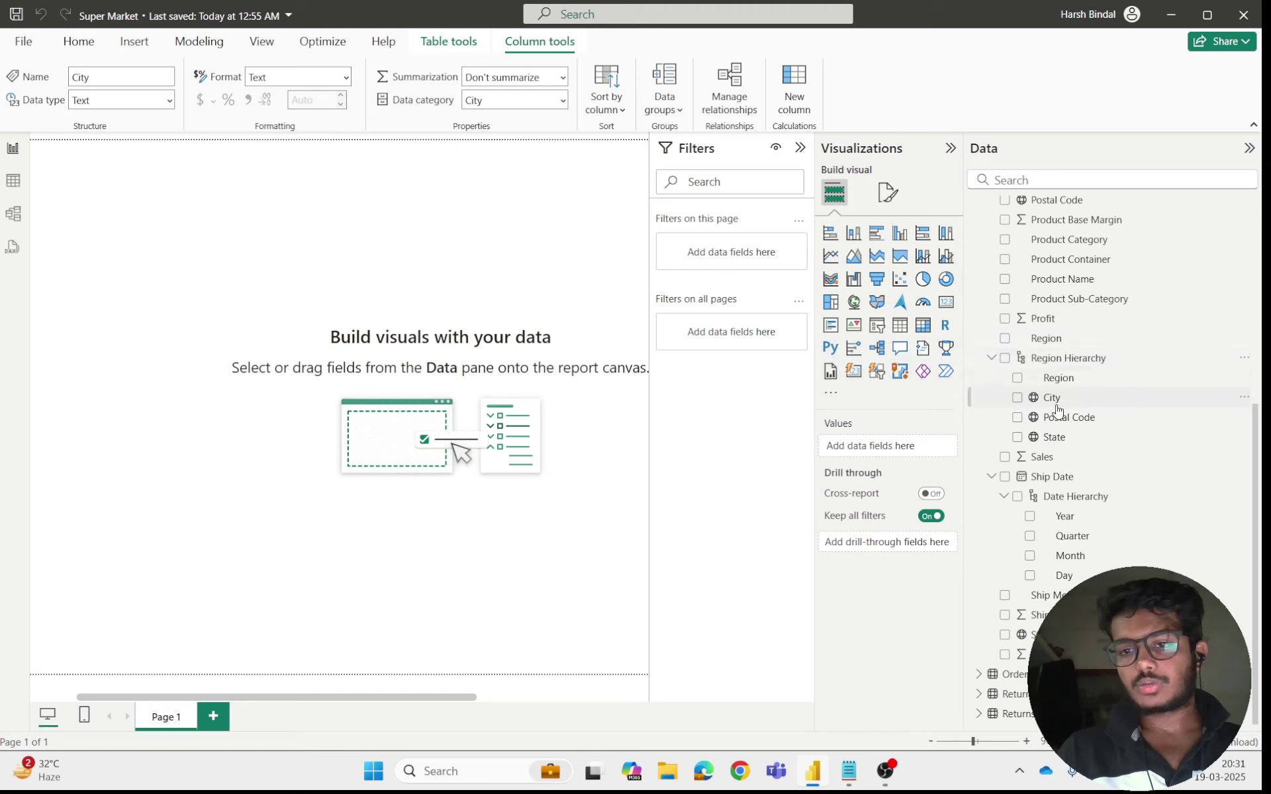
{"action": "left_click", "coordinate": [990, 357]}
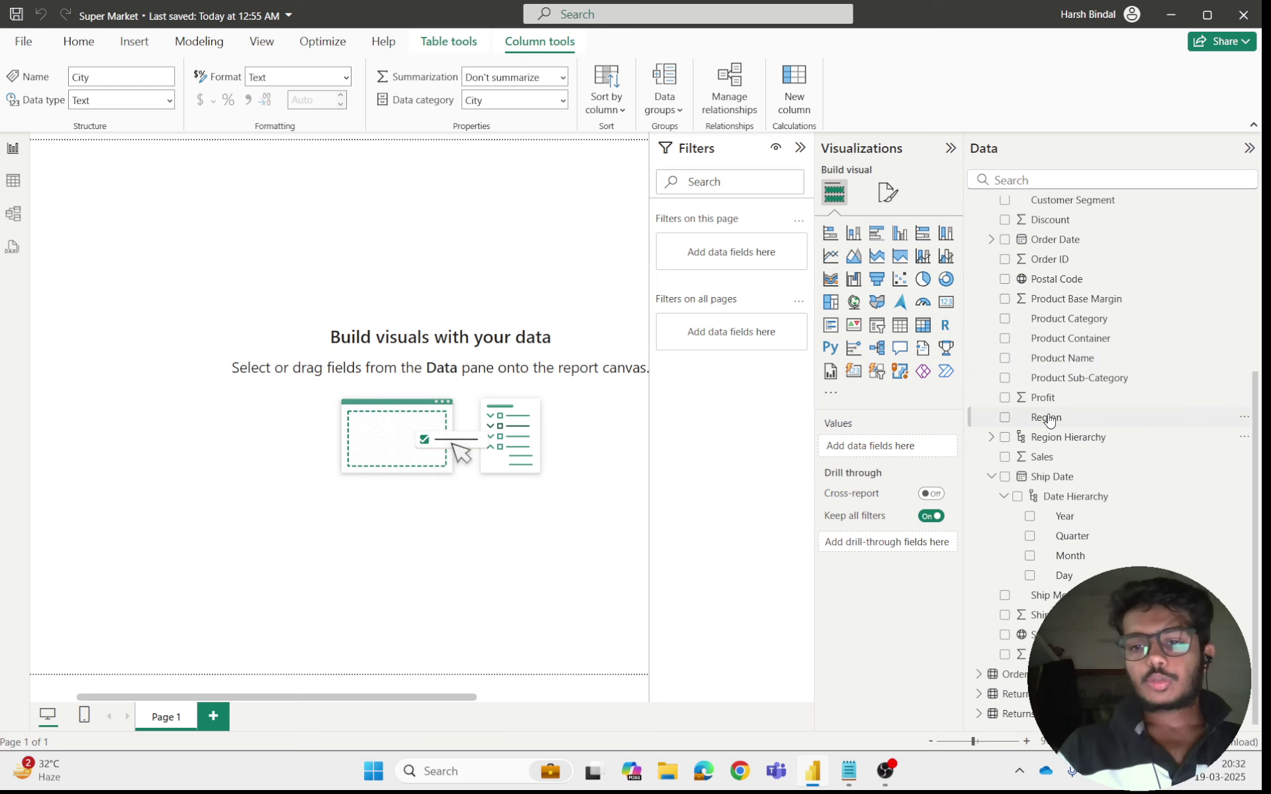
- Switch to the Notepad notes, highlight the "create model relationships" topic and return to Power BI Desktop
{"action": "scroll", "coordinate": [1052, 420], "scroll_direction": "up", "scroll_amount": 5}
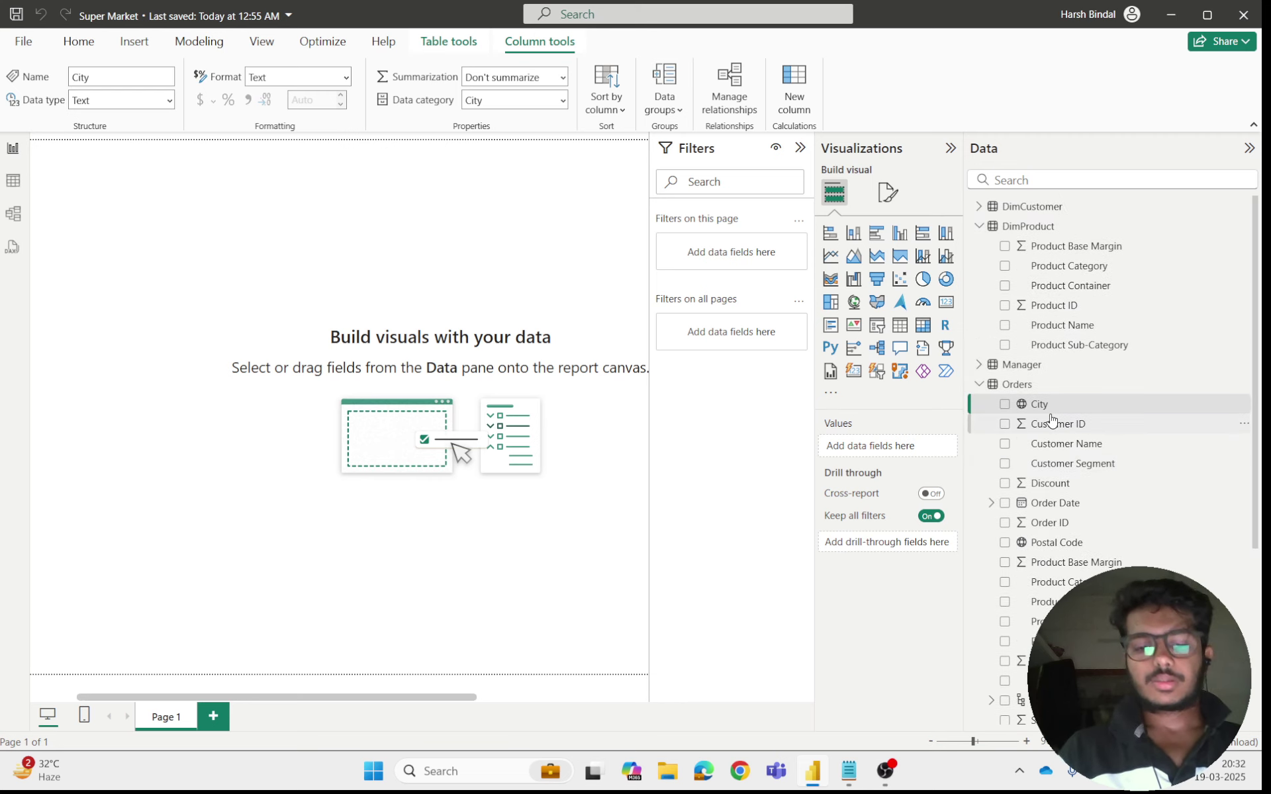
{"action": "key", "text": "alt+Tab"}
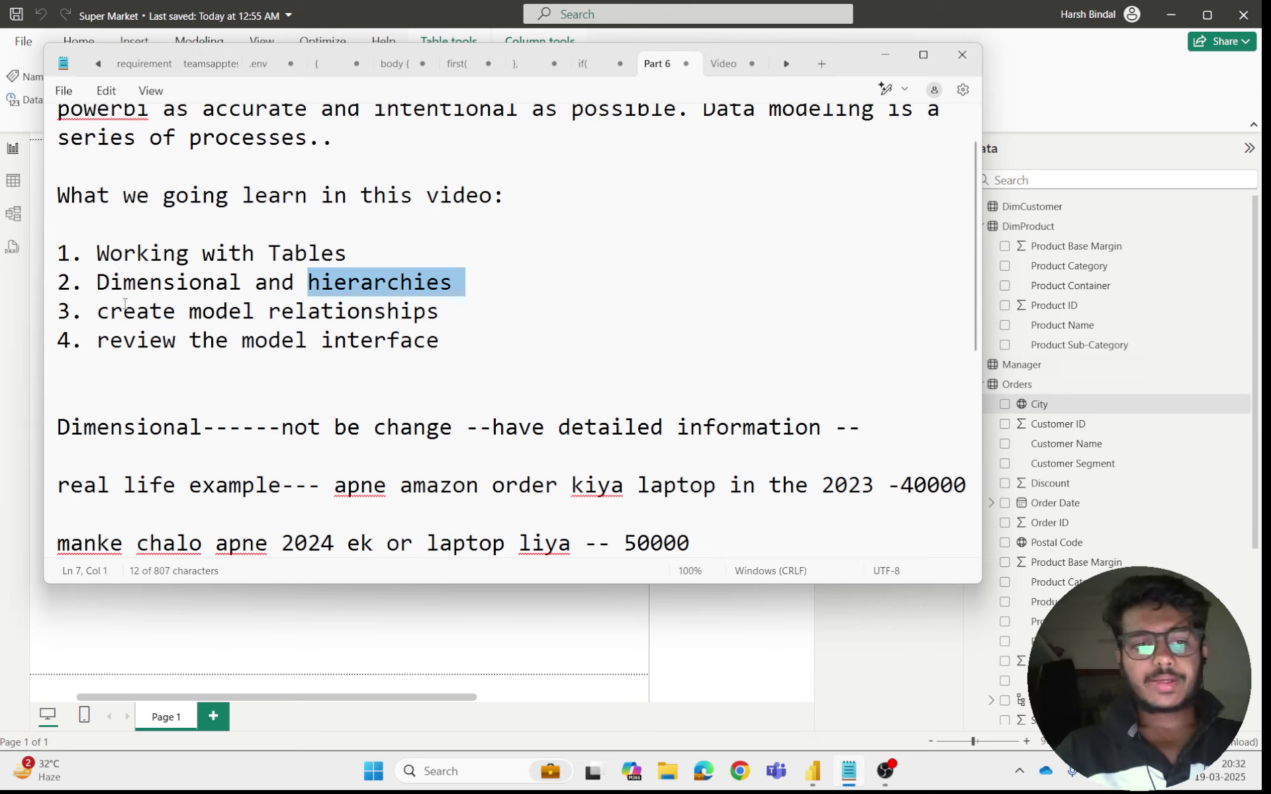
{"action": "left_click_drag", "start_coordinate": [97, 311], "coordinate": [479, 314]}
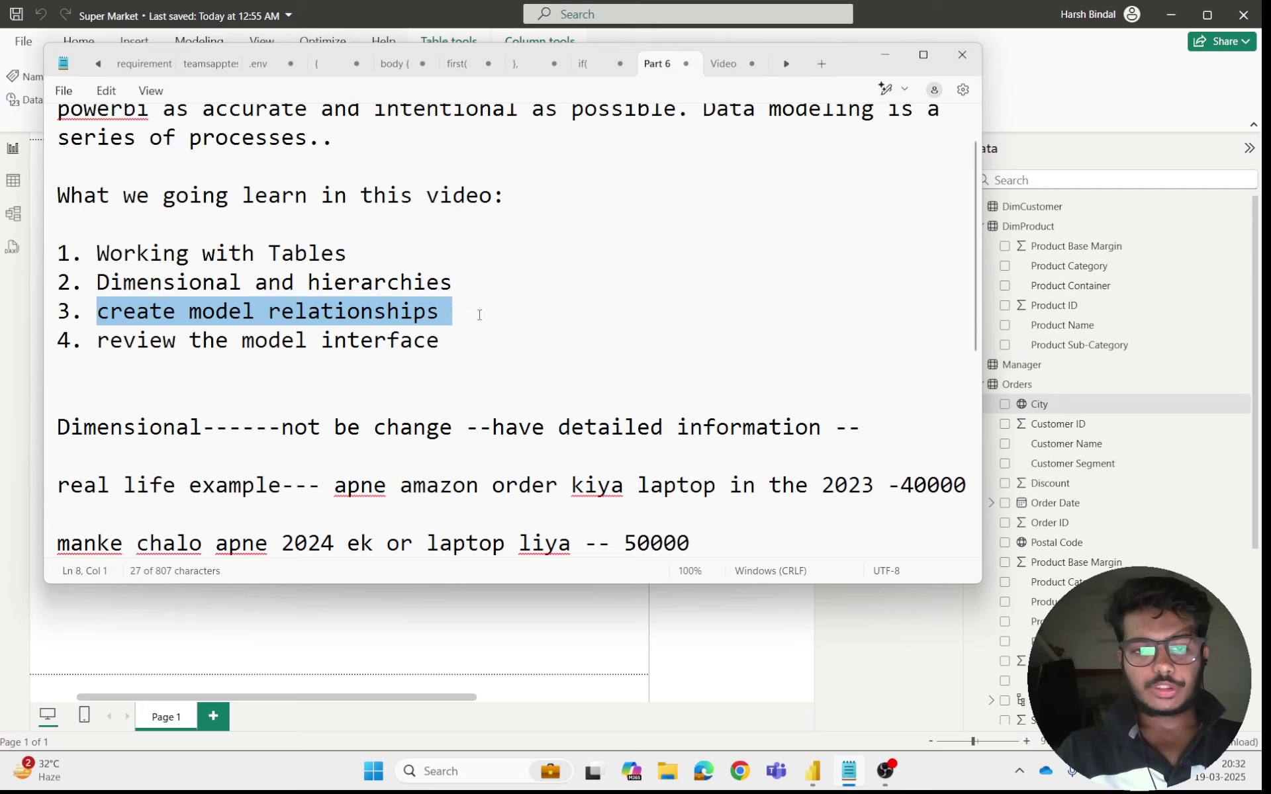
{"action": "left_click", "coordinate": [481, 321]}
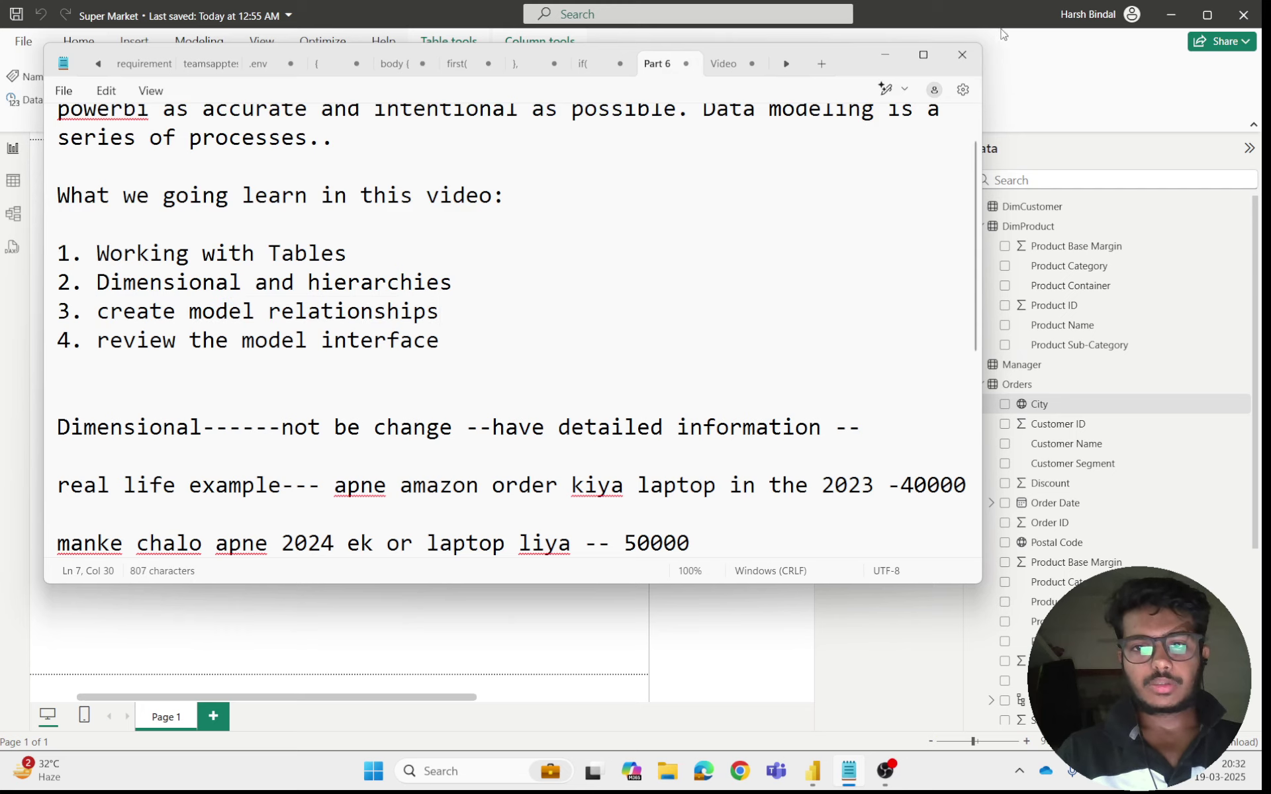
{"action": "left_click", "coordinate": [884, 63]}
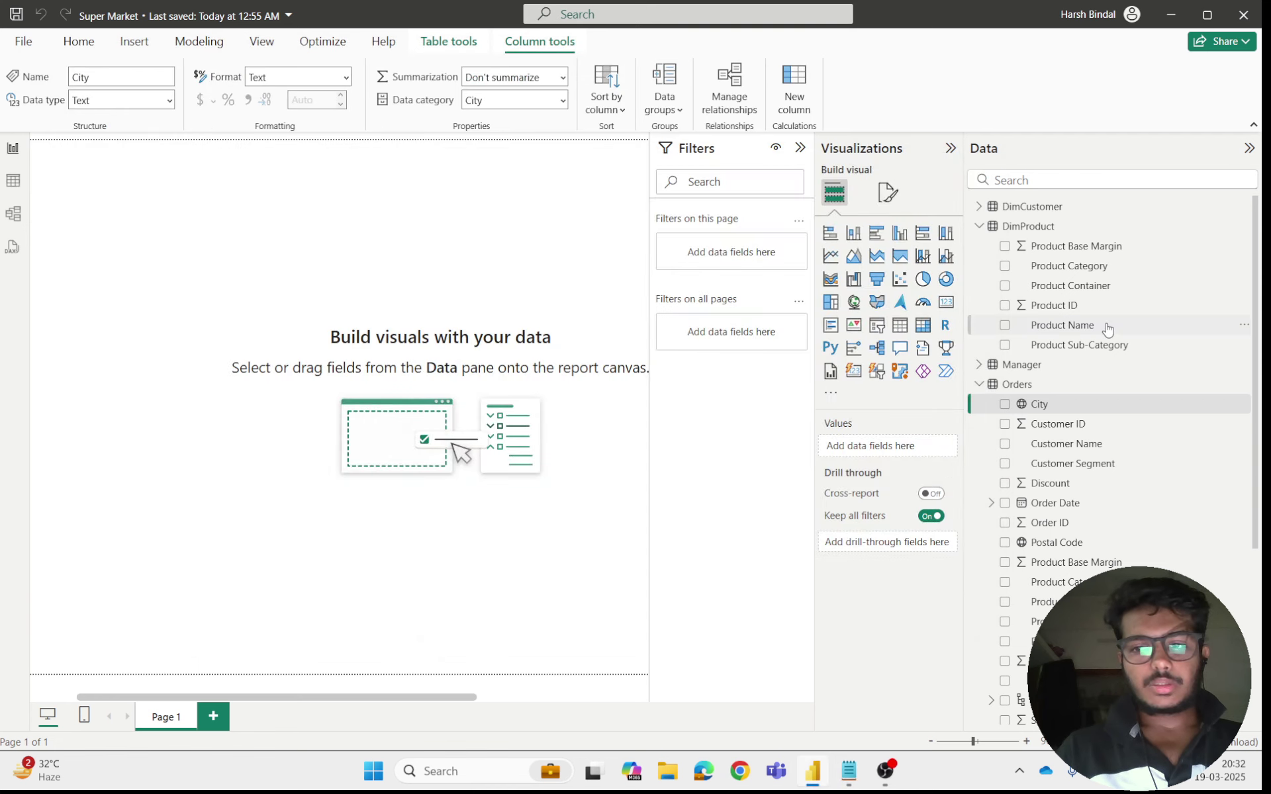
- Switch to Notepad, show the Part 7 notes and highlight "4 types of model relationships" in the Model relationships line
{"action": "scroll", "coordinate": [1107, 329], "scroll_direction": "down", "scroll_amount": 4}
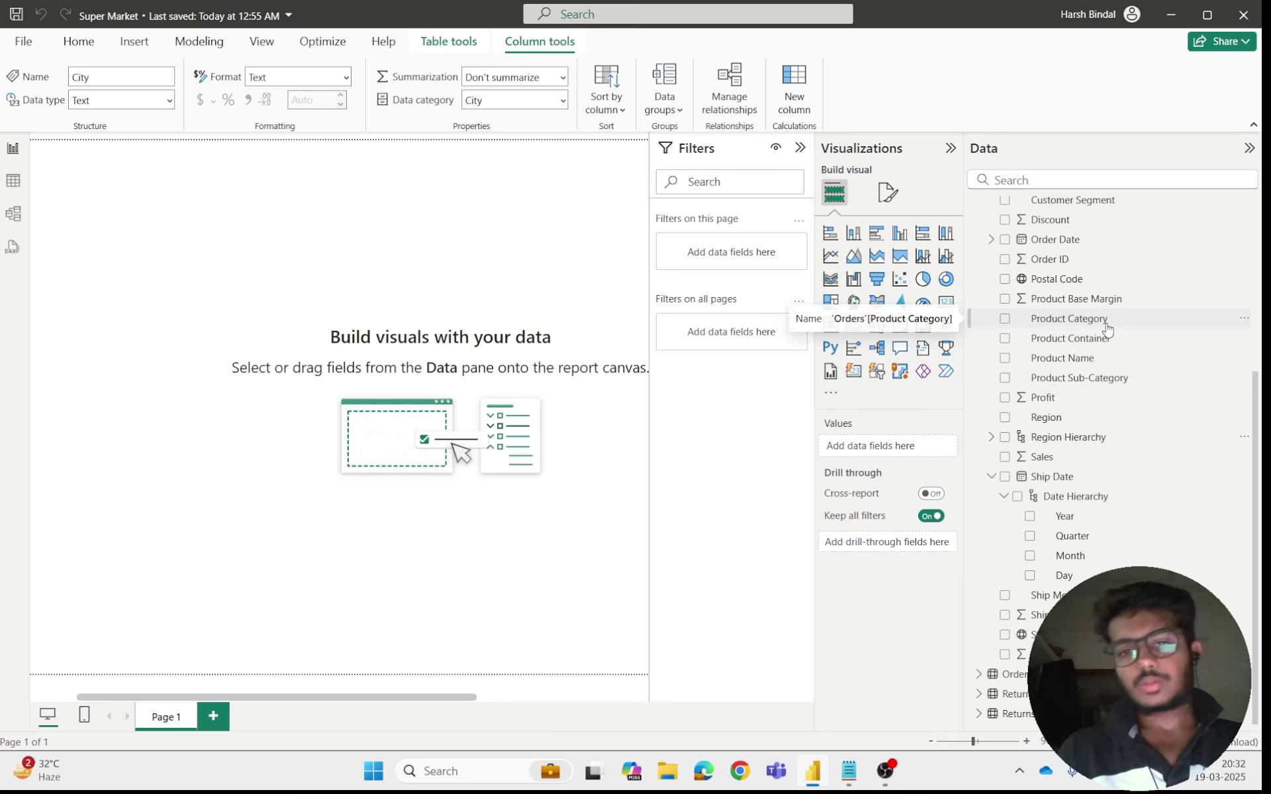
{"action": "scroll", "coordinate": [1107, 329], "scroll_direction": "up", "scroll_amount": 4}
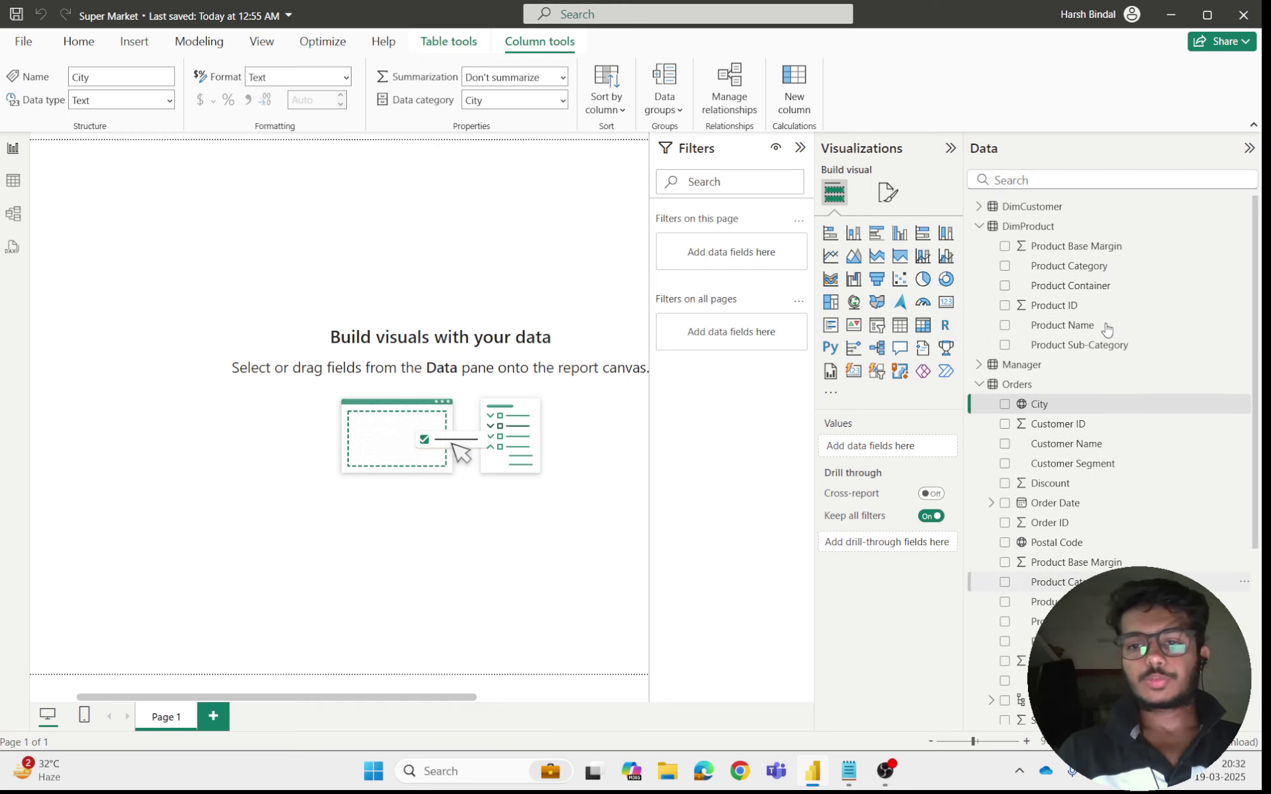
{"action": "key", "text": "alt+Tab"}
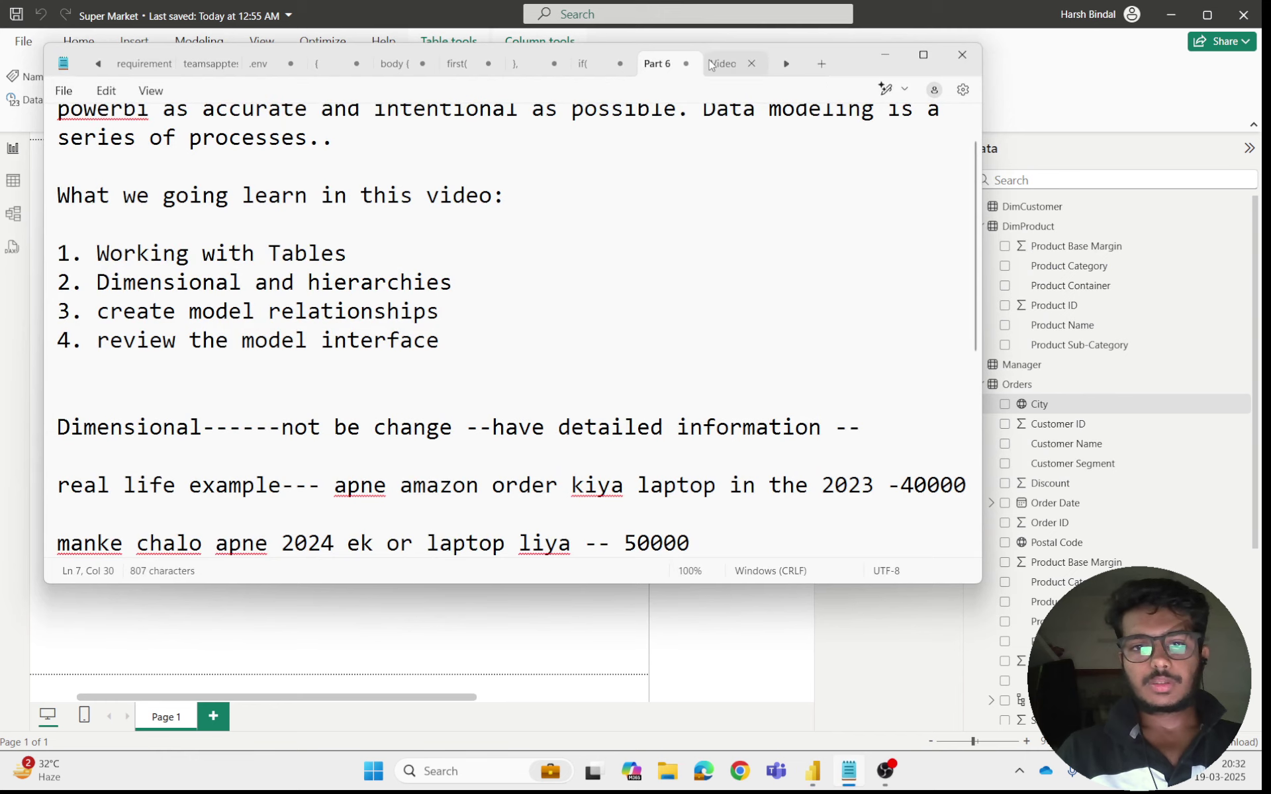
{"action": "left_click", "coordinate": [721, 63]}
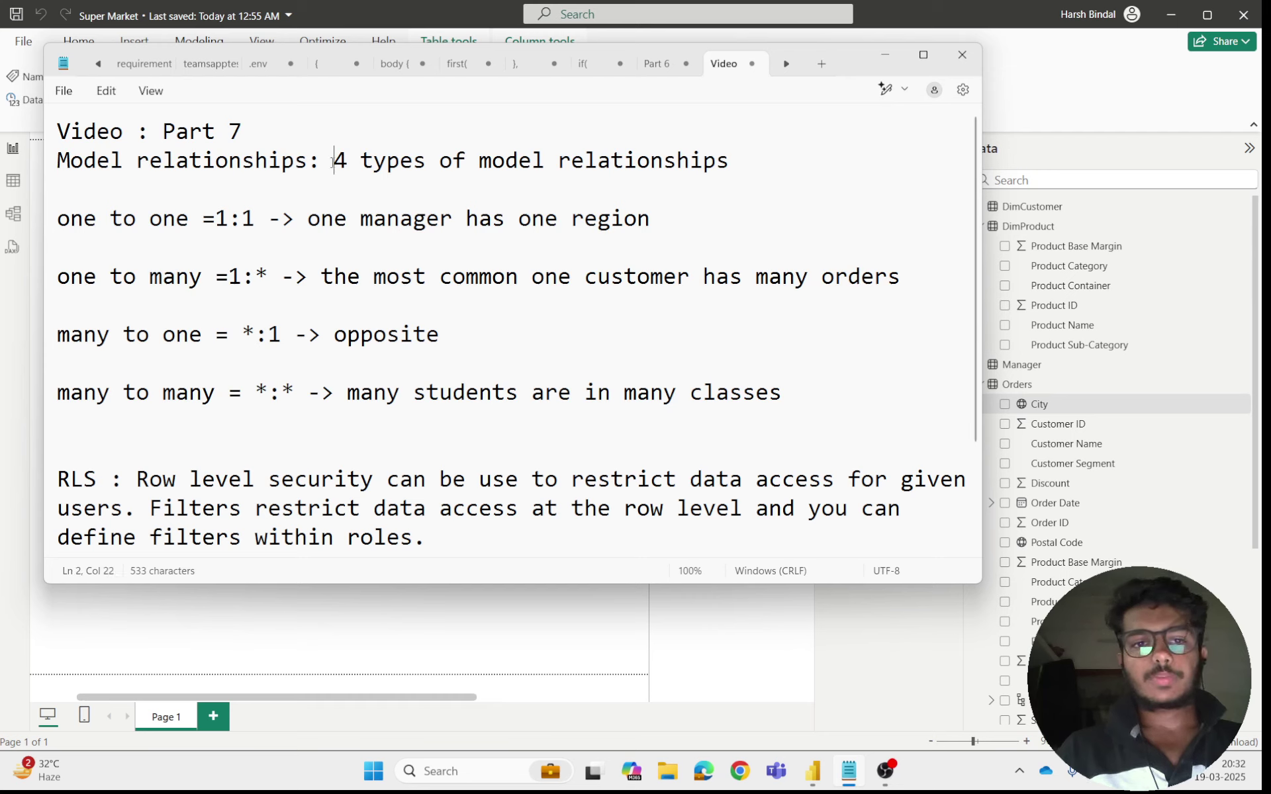
{"action": "left_click_drag", "start_coordinate": [331, 162], "coordinate": [803, 166]}
{"action": "left_click", "coordinate": [743, 199]}
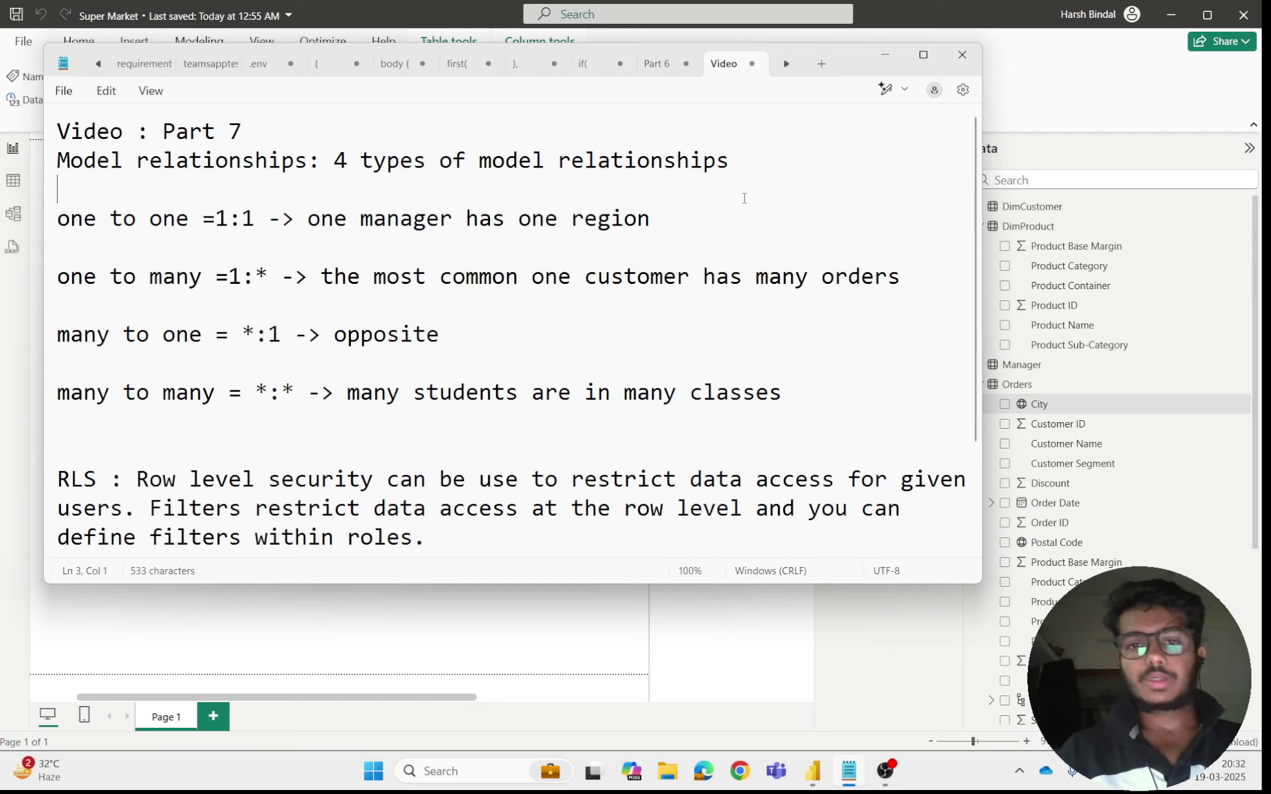
- Examine the one to one relationship line in the Notepad notes and highlight its "1:1" notation
{"action": "left_click_drag", "start_coordinate": [60, 220], "coordinate": [255, 223]}
{"action": "left_click", "coordinate": [93, 235]}
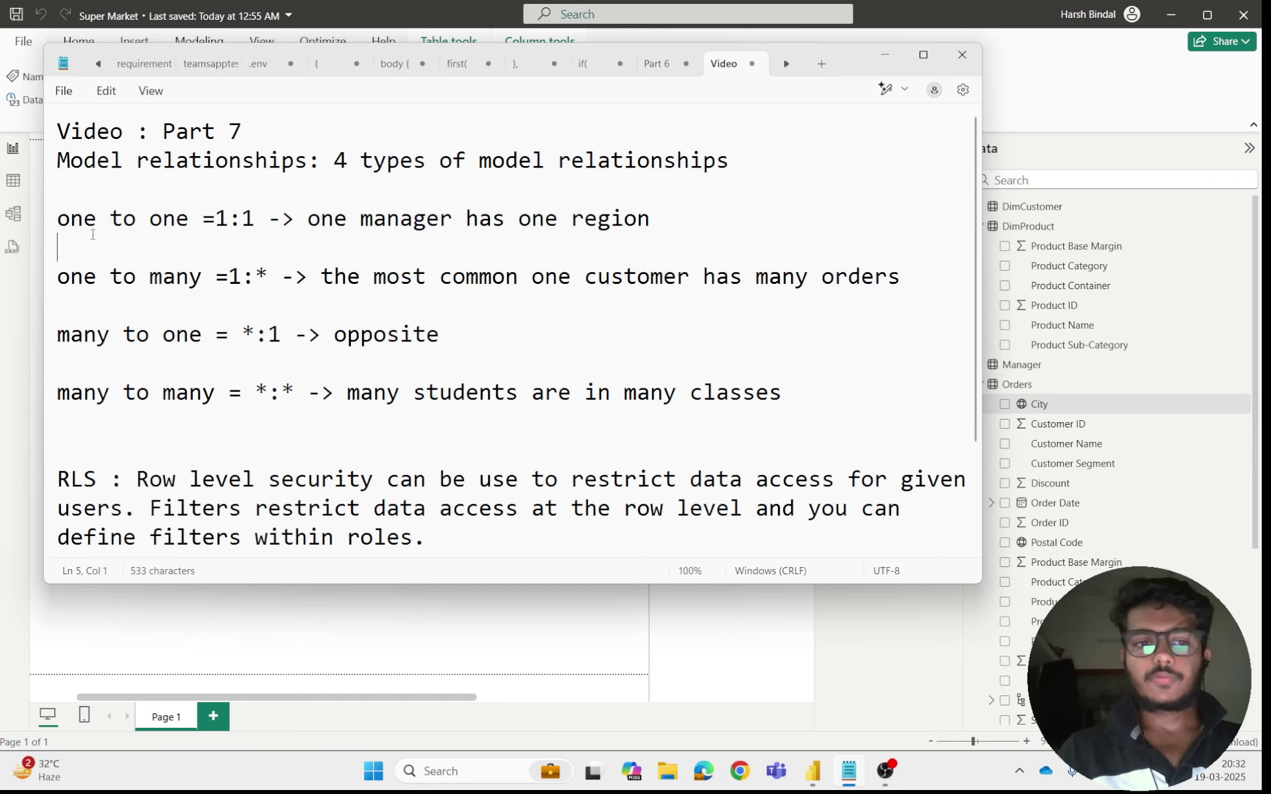
{"action": "left_click", "coordinate": [48, 225]}
{"action": "left_click", "coordinate": [256, 221]}
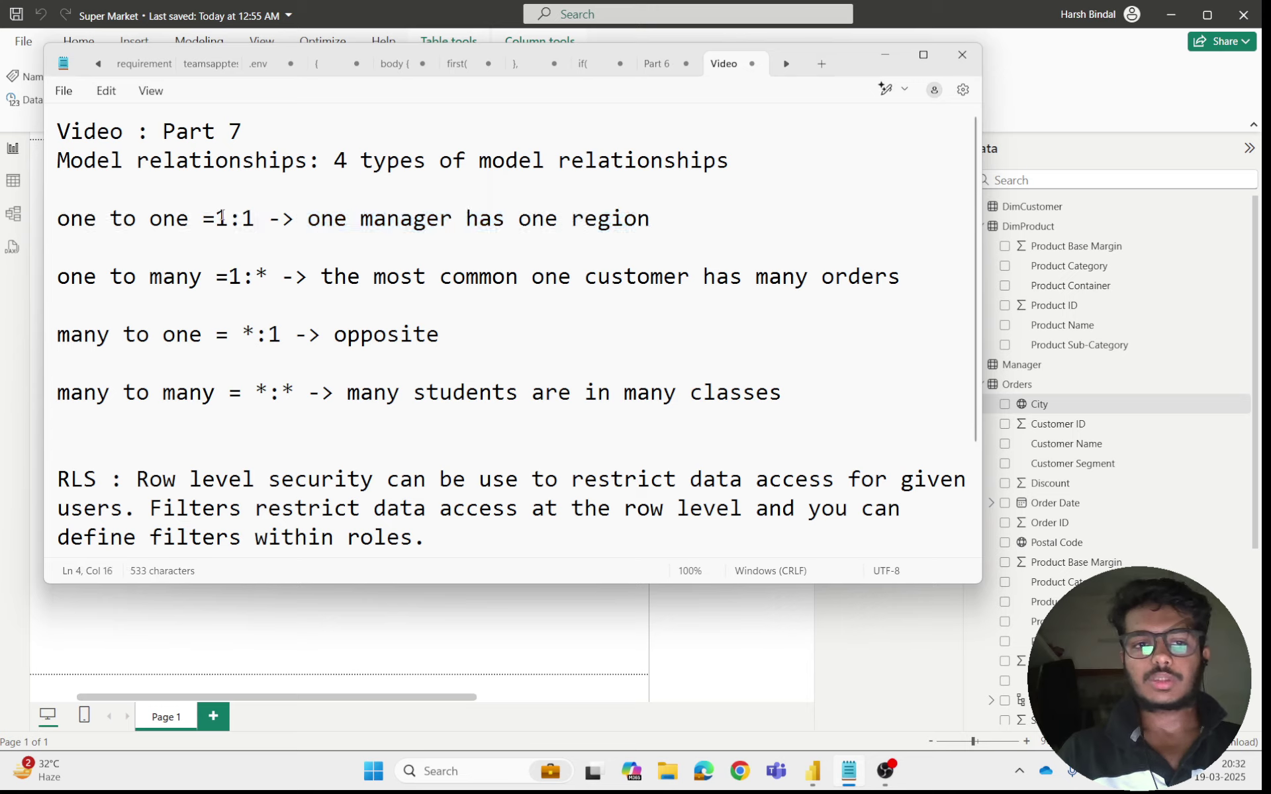
{"action": "left_click_drag", "start_coordinate": [219, 219], "coordinate": [251, 218]}
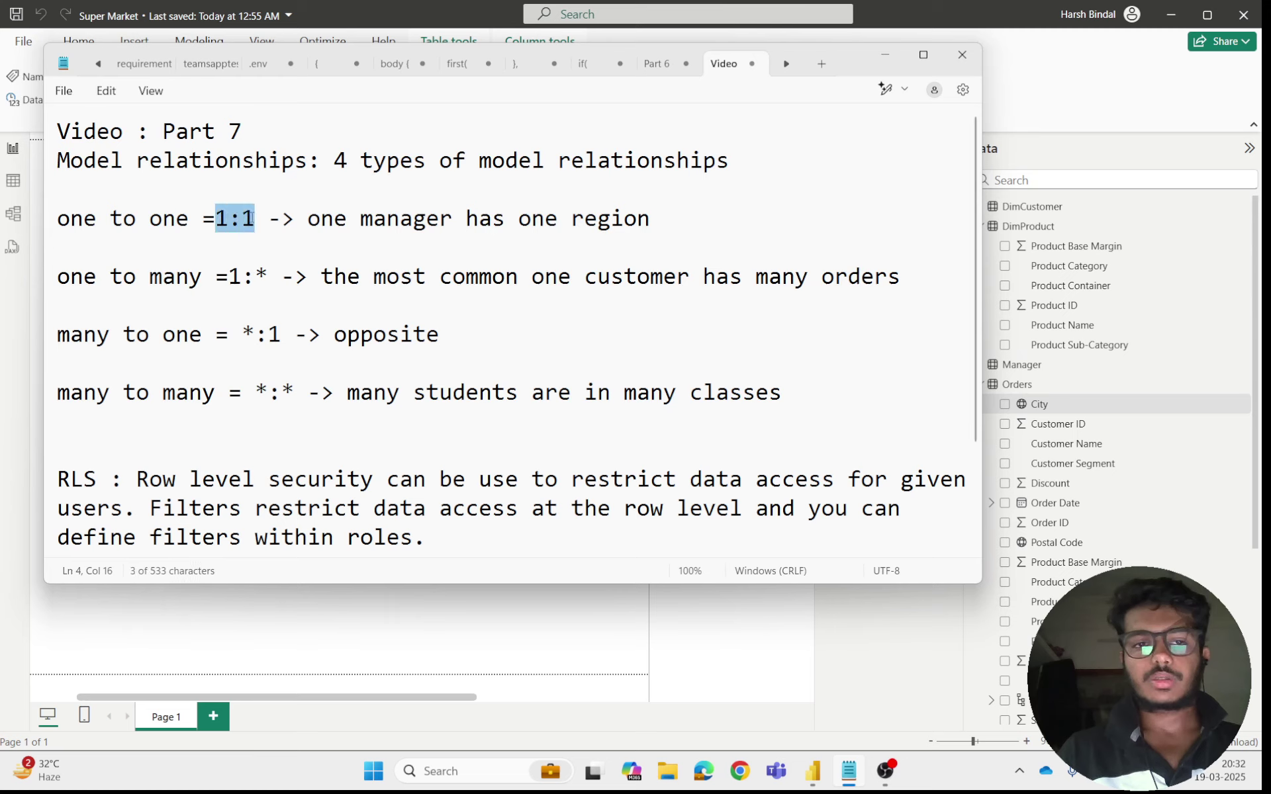
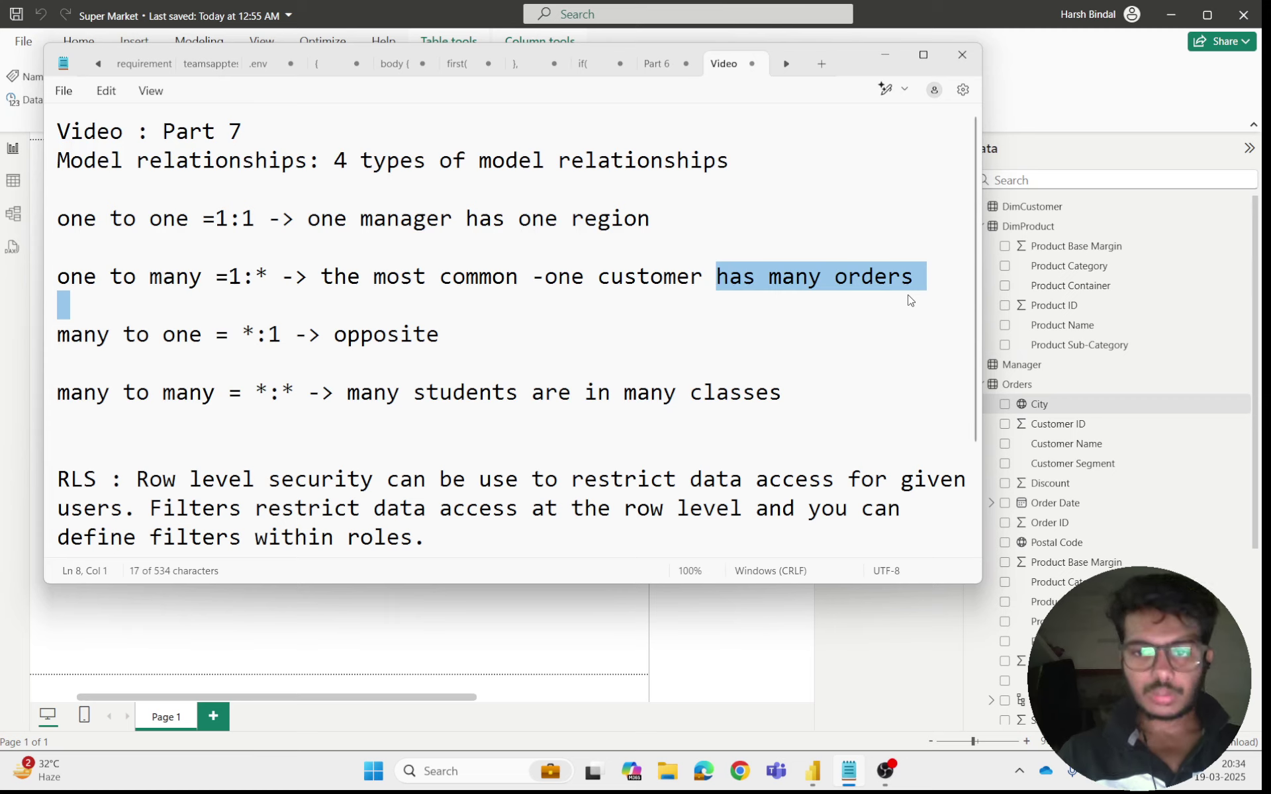
- Review the one to many and many to many lines in the notes, highlighting "the most common" and "many students are in many classes"
{"action": "left_click", "coordinate": [558, 276]}
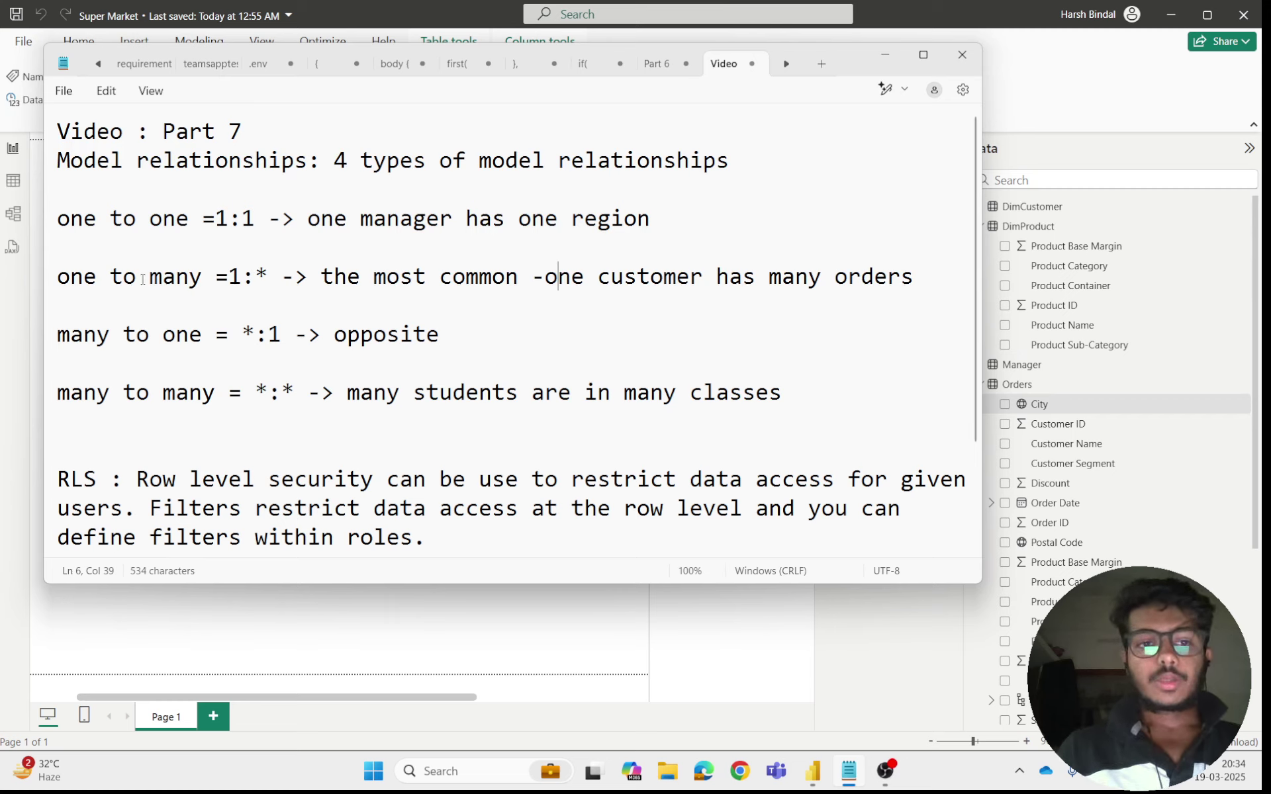
{"action": "left_click_drag", "start_coordinate": [323, 276], "coordinate": [523, 280]}
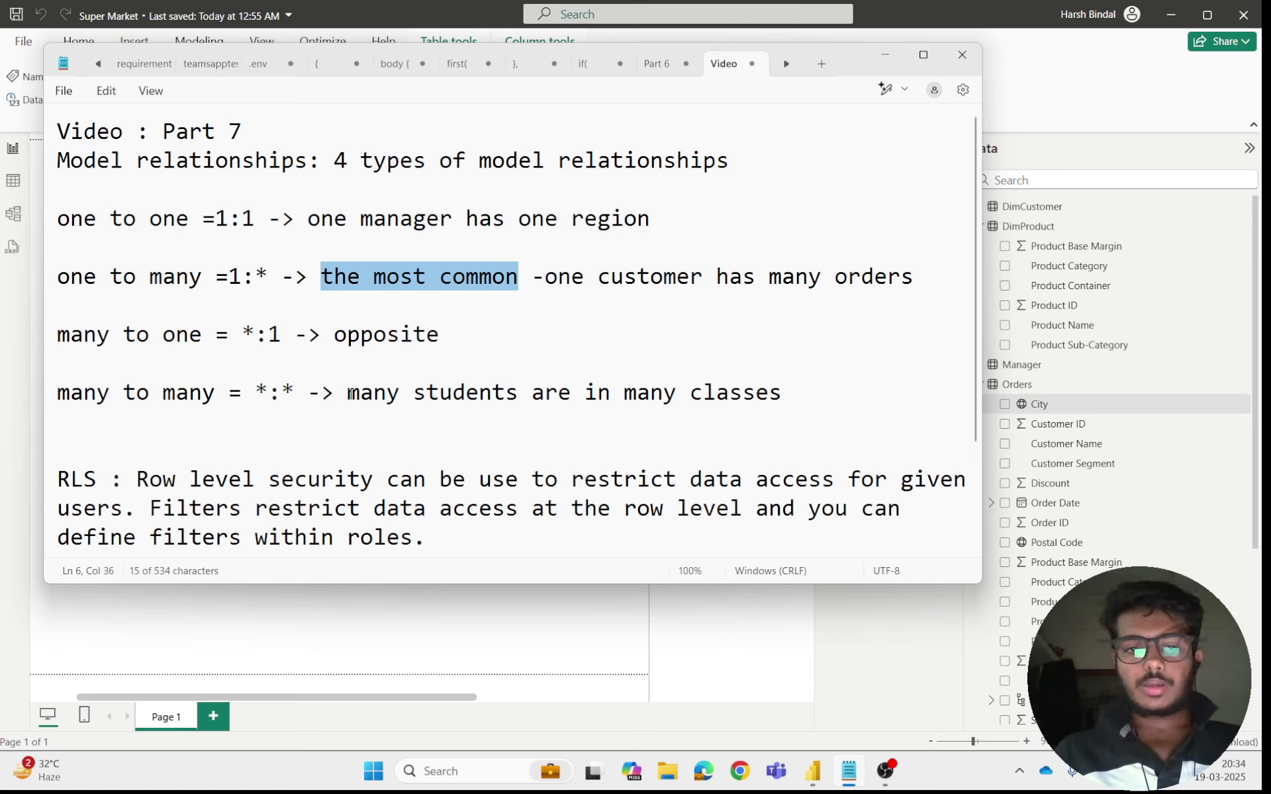
{"action": "left_click_drag", "start_coordinate": [349, 394], "coordinate": [480, 409]}
{"action": "left_click", "coordinate": [786, 379], "text": "shift"}
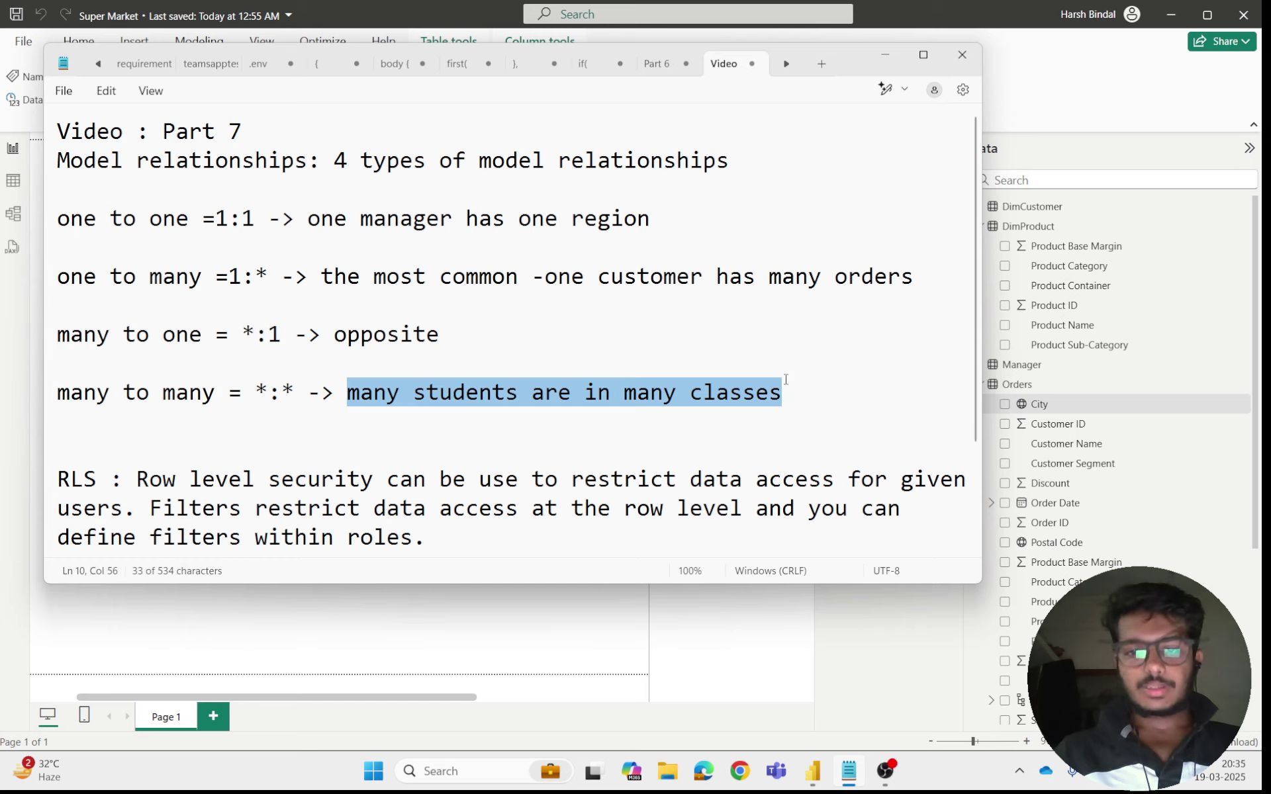
{"action": "left_click", "coordinate": [466, 391]}
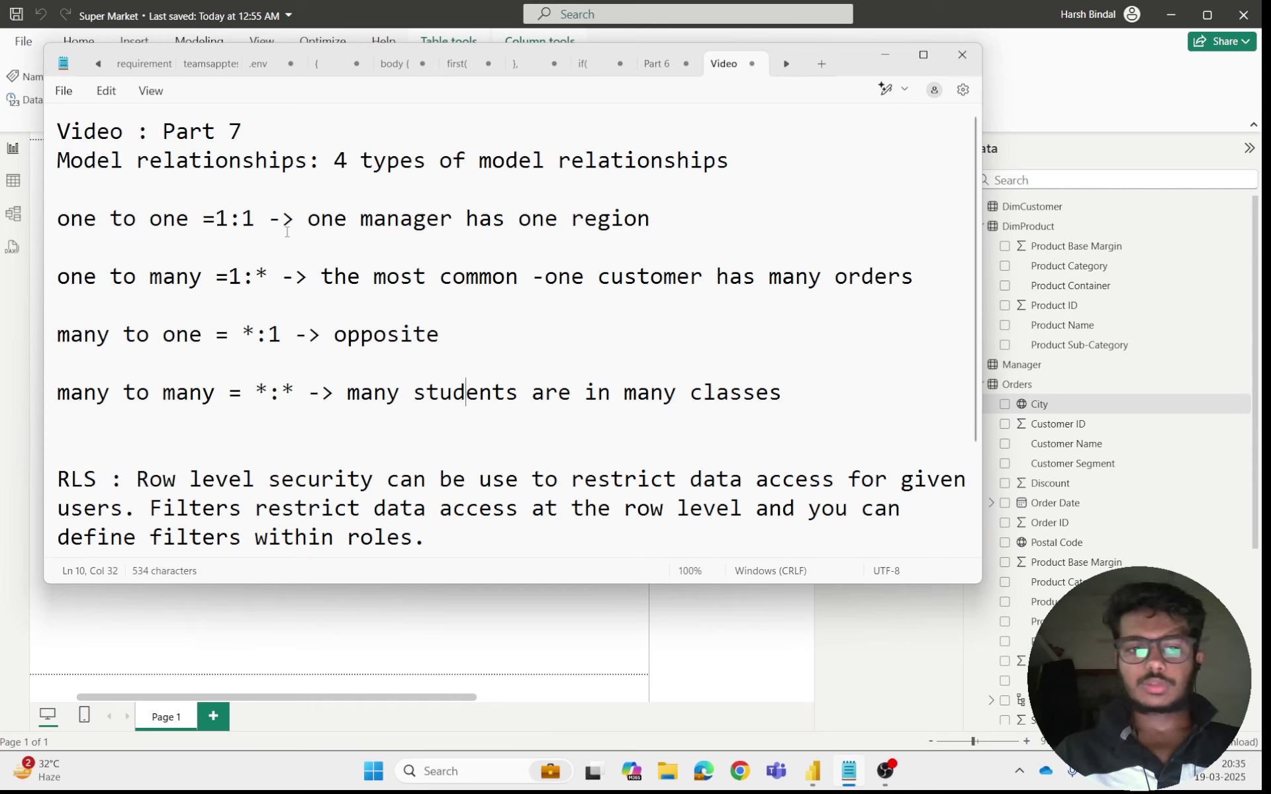
{"action": "left_click_drag", "start_coordinate": [323, 276], "coordinate": [526, 276]}
{"action": "left_click", "coordinate": [510, 315]}
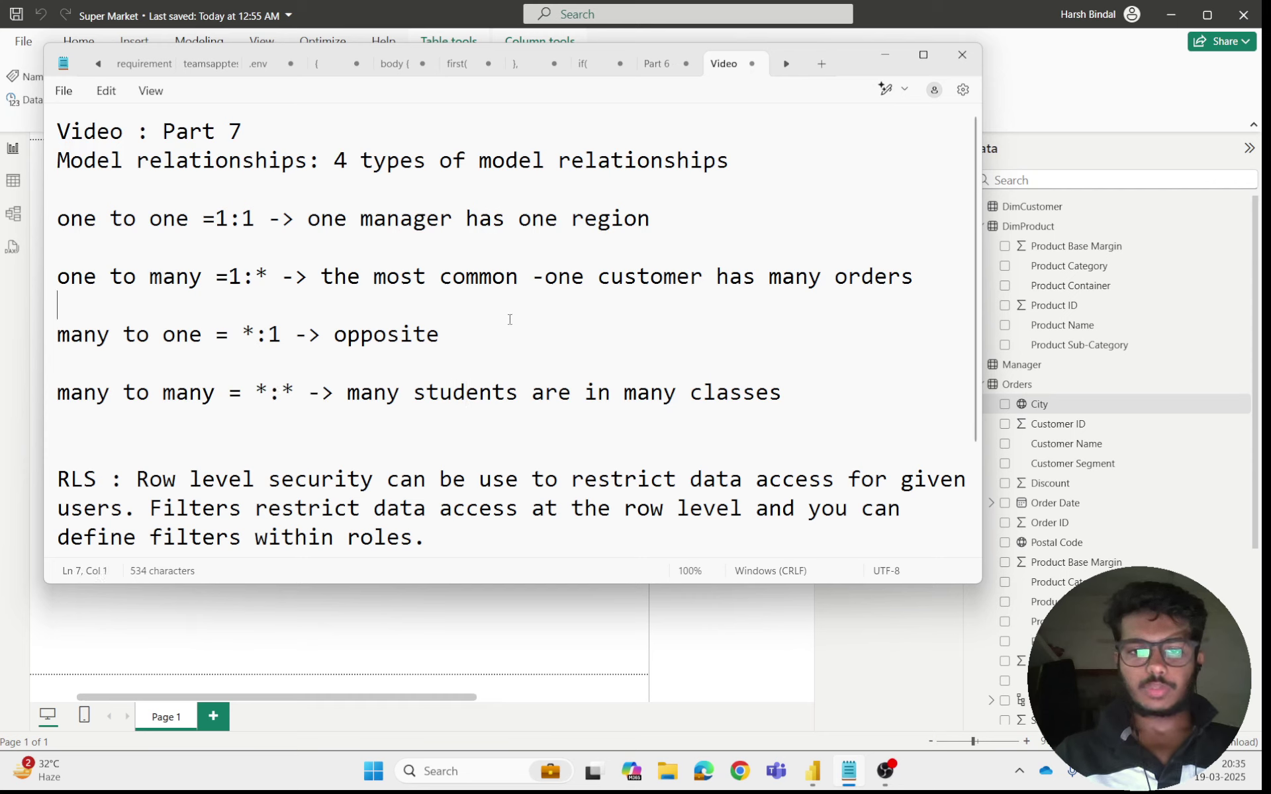
{"action": "scroll", "coordinate": [518, 296], "scroll_direction": "down", "scroll_amount": 2}
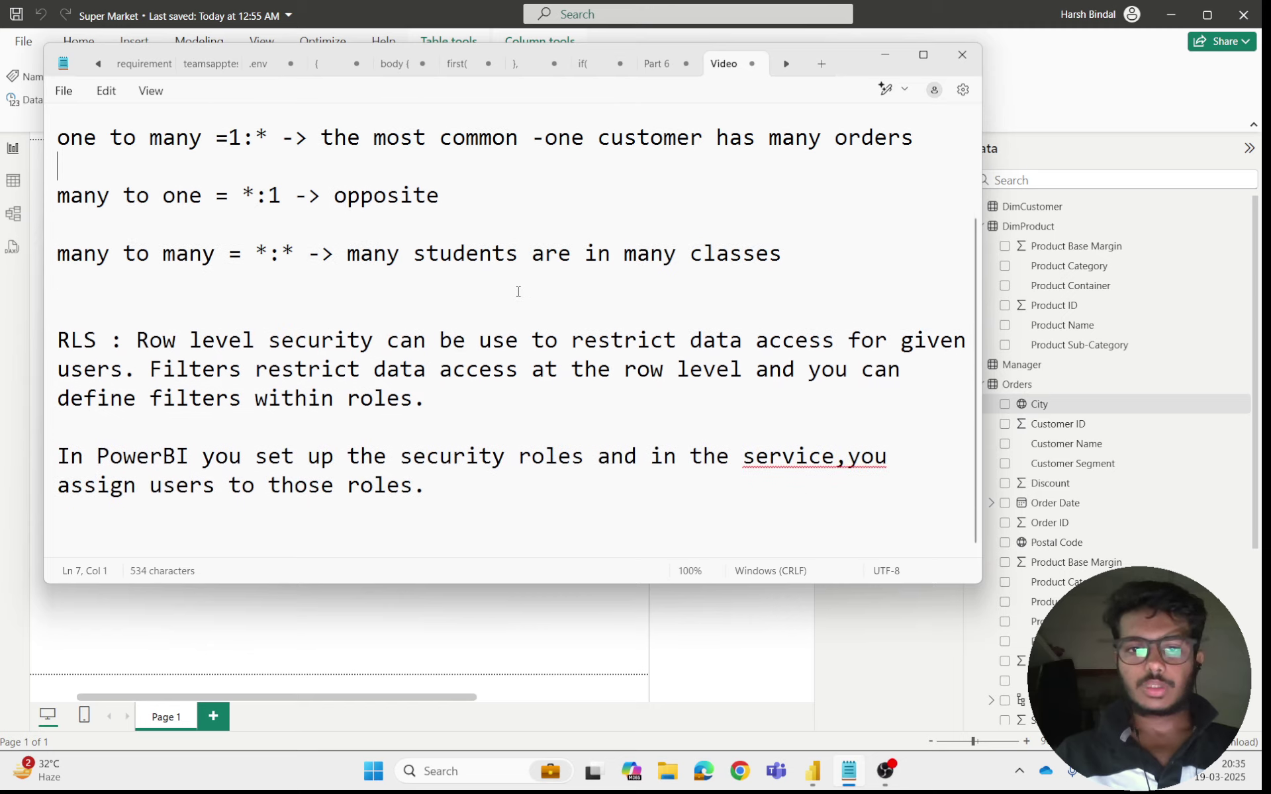
{"action": "scroll", "coordinate": [518, 291], "scroll_direction": "up", "scroll_amount": 2}
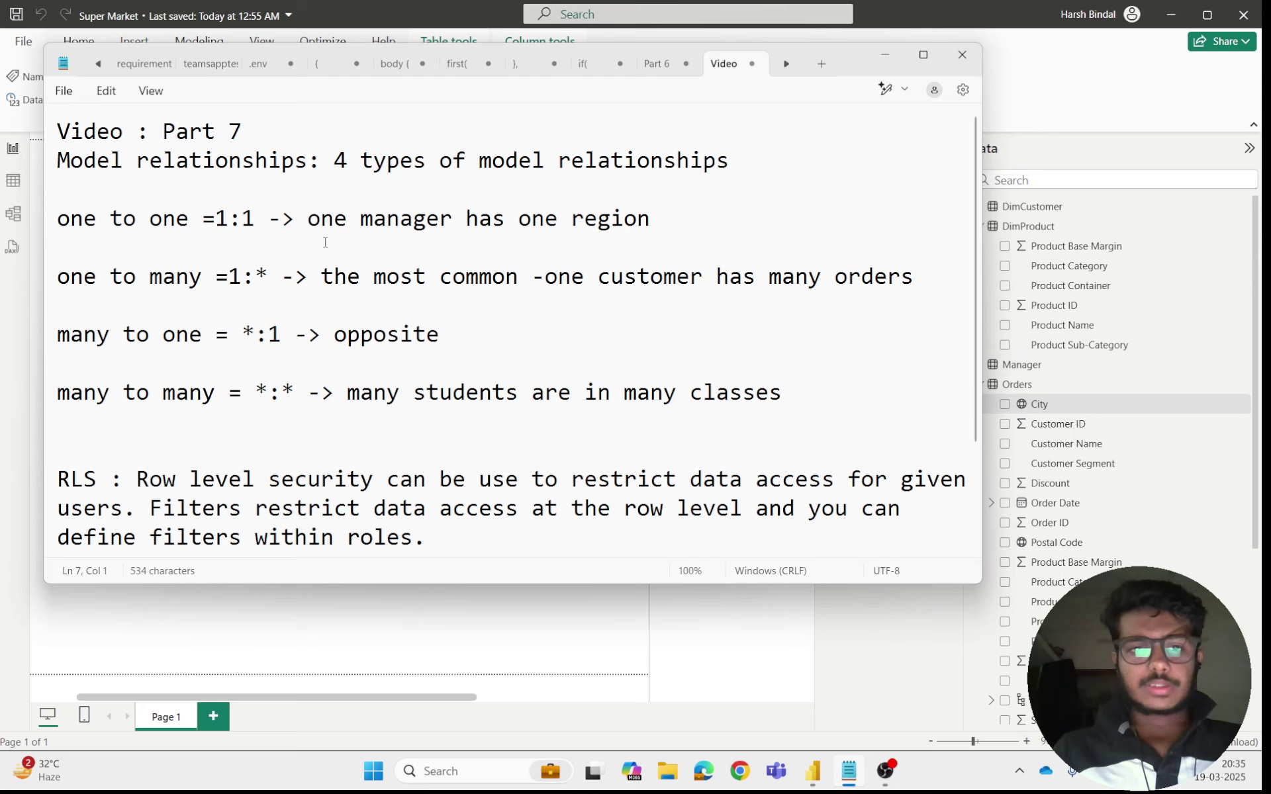
- Return to Power BI Desktop and view the Orders table's data, selecting the Product Category column
{"action": "left_click", "coordinate": [884, 56]}
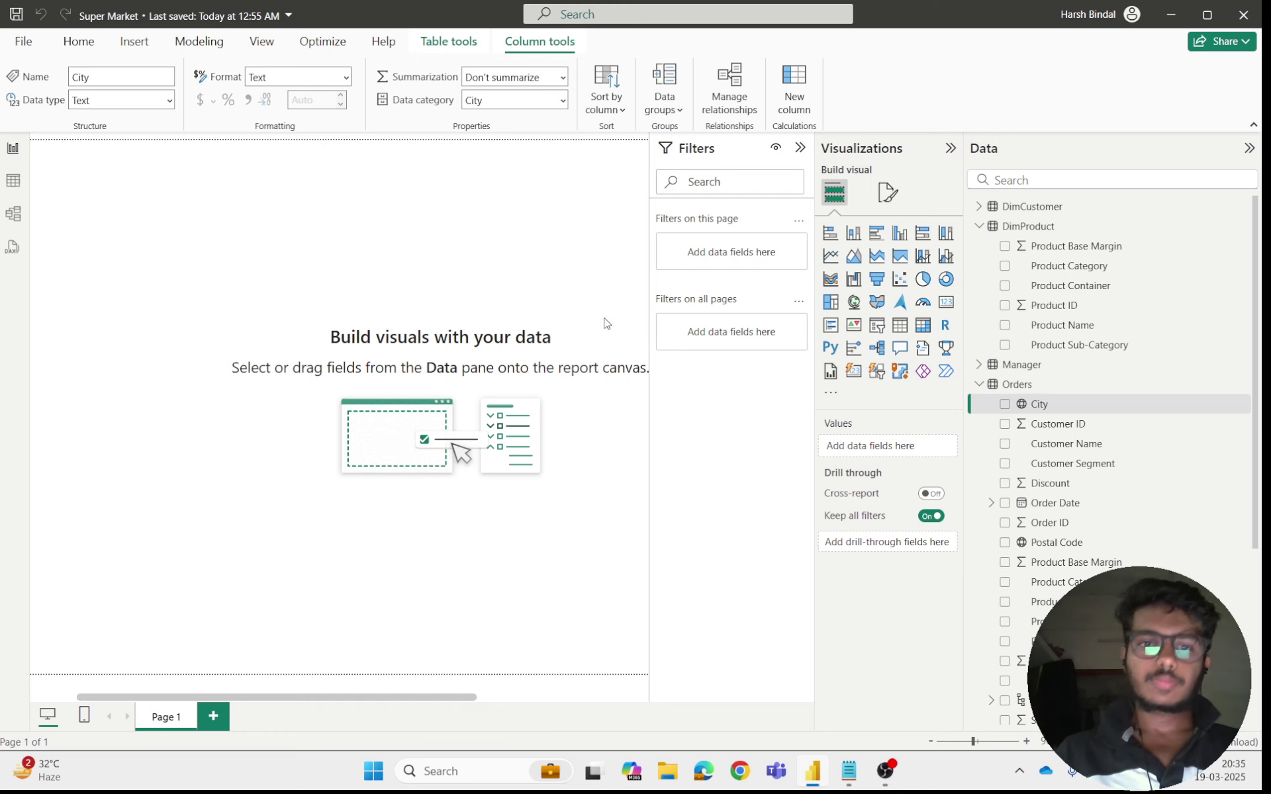
{"action": "left_click", "coordinate": [13, 182]}
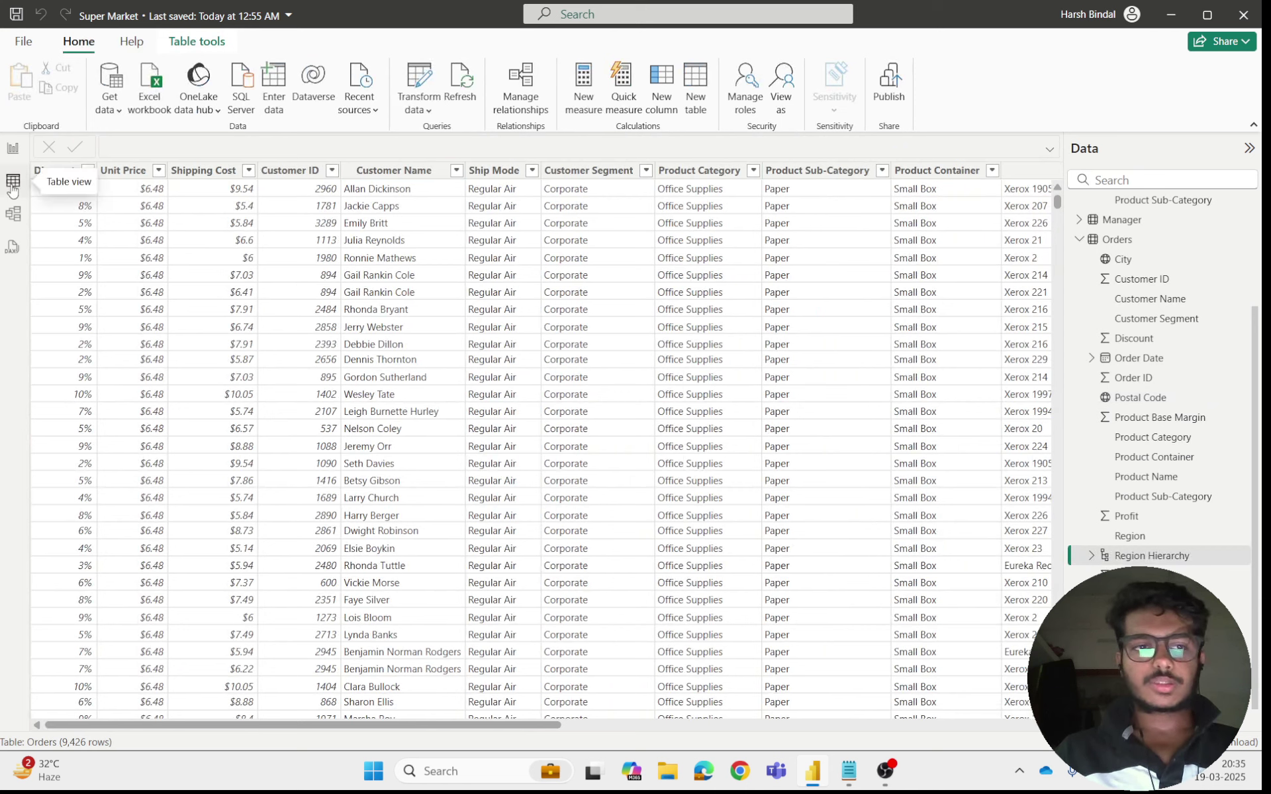
{"action": "left_click", "coordinate": [701, 170]}
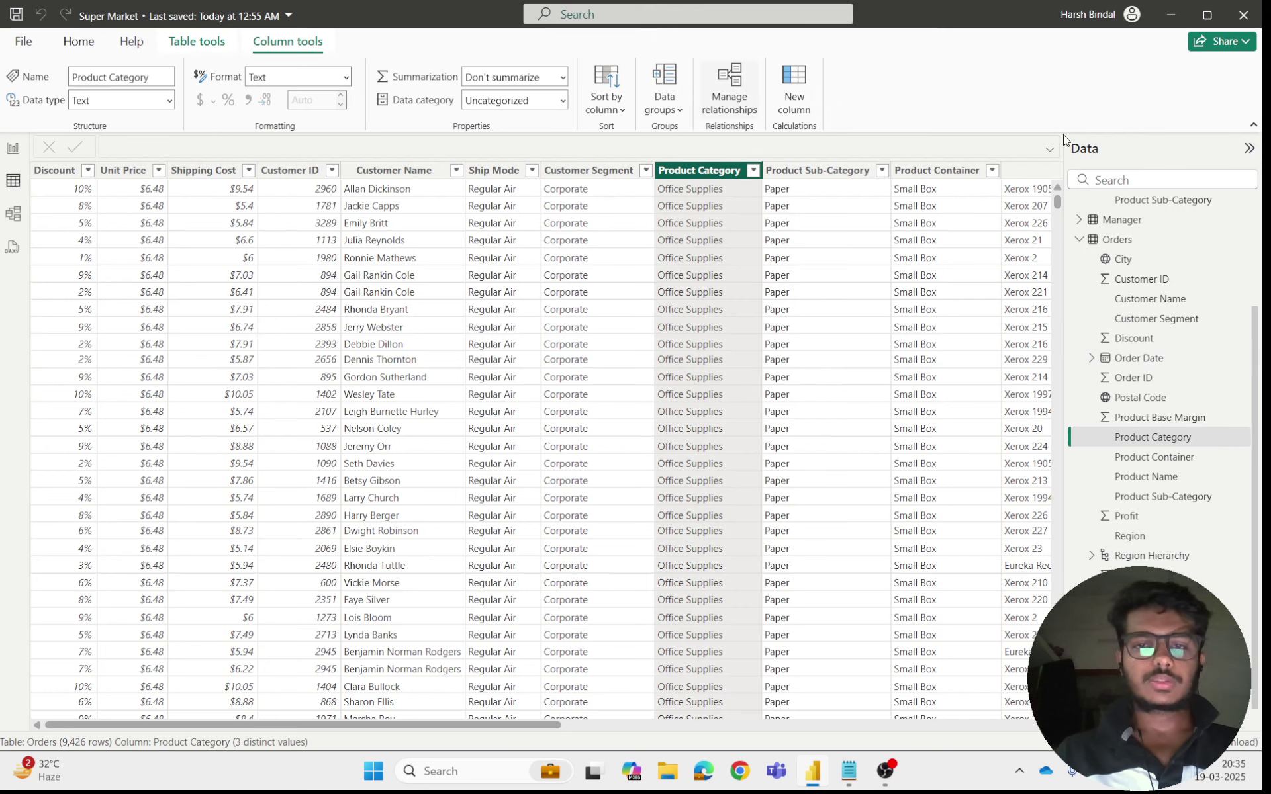
- Show the model diagram with Properties and Data collapsed and look over all tables from Orders to DimProduct
{"action": "left_click", "coordinate": [19, 223]}
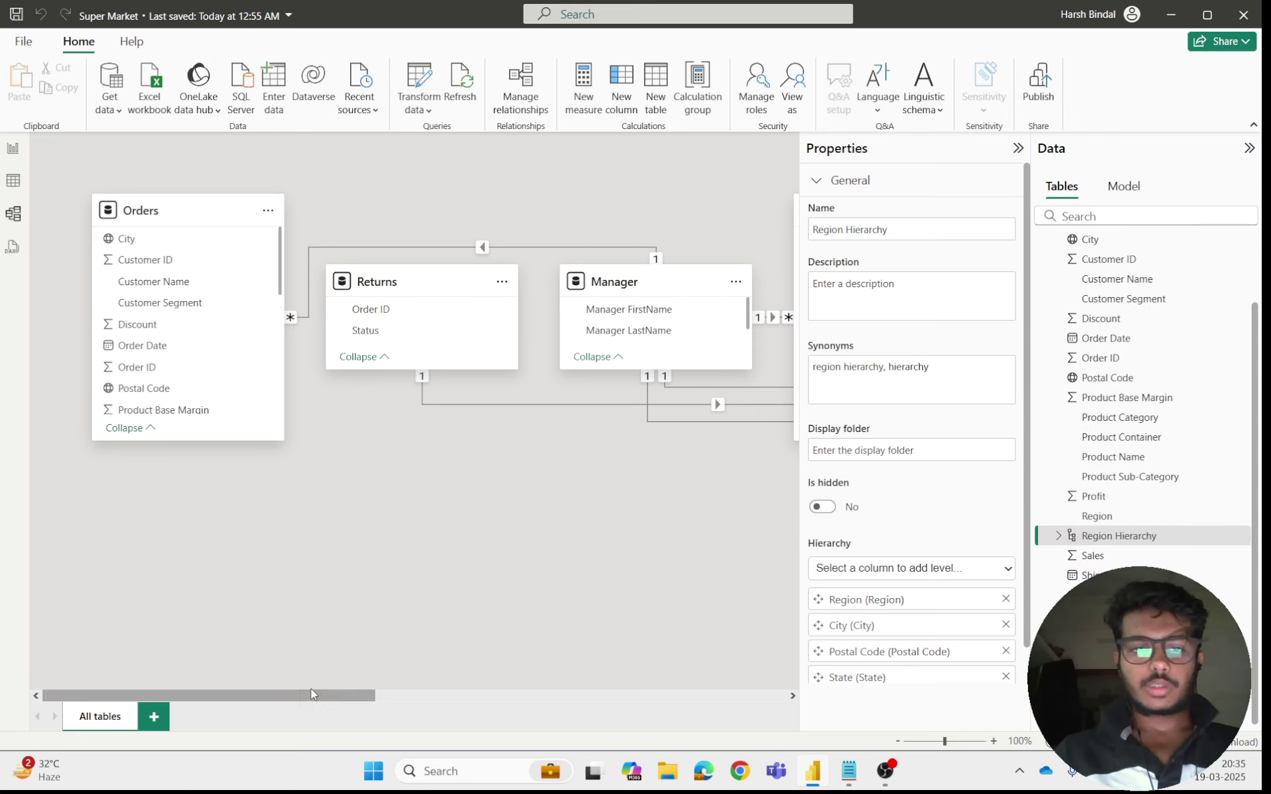
{"action": "left_click_drag", "start_coordinate": [244, 696], "coordinate": [576, 696]}
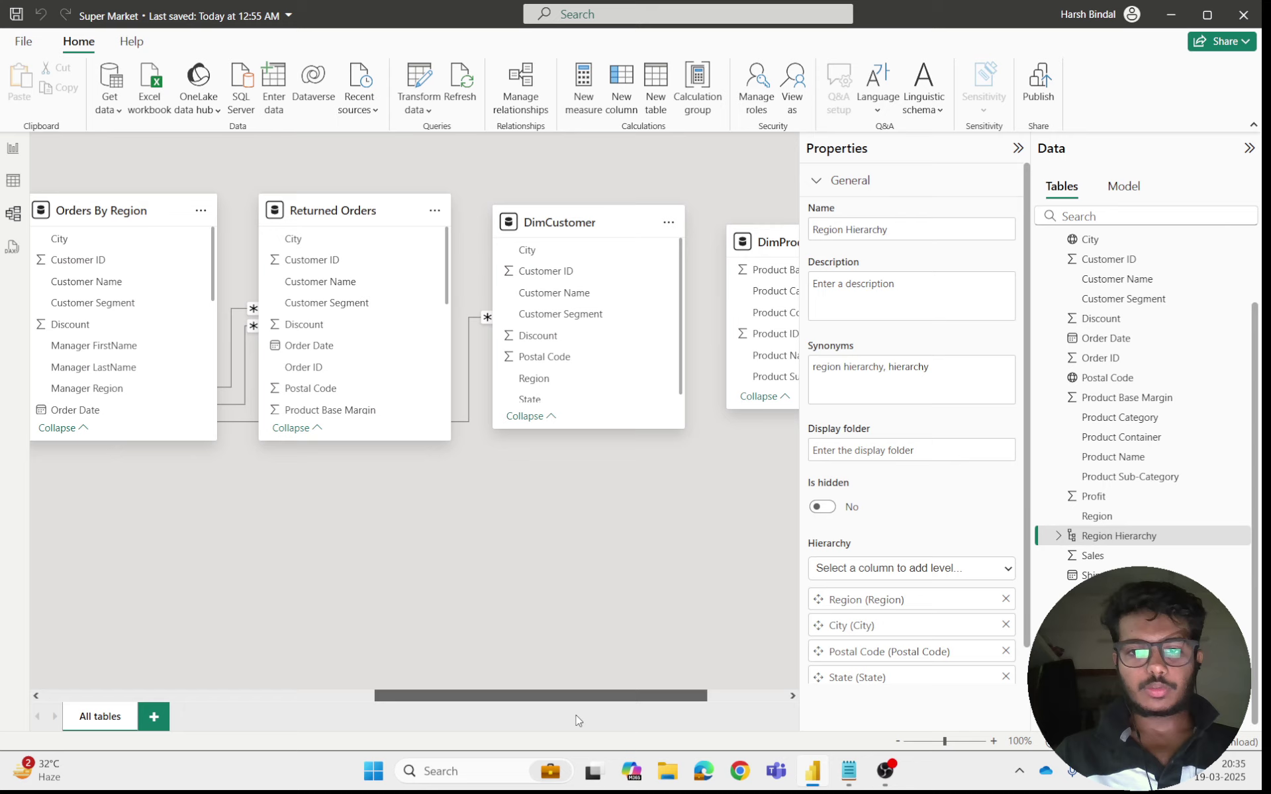
{"action": "left_click", "coordinate": [1018, 147]}
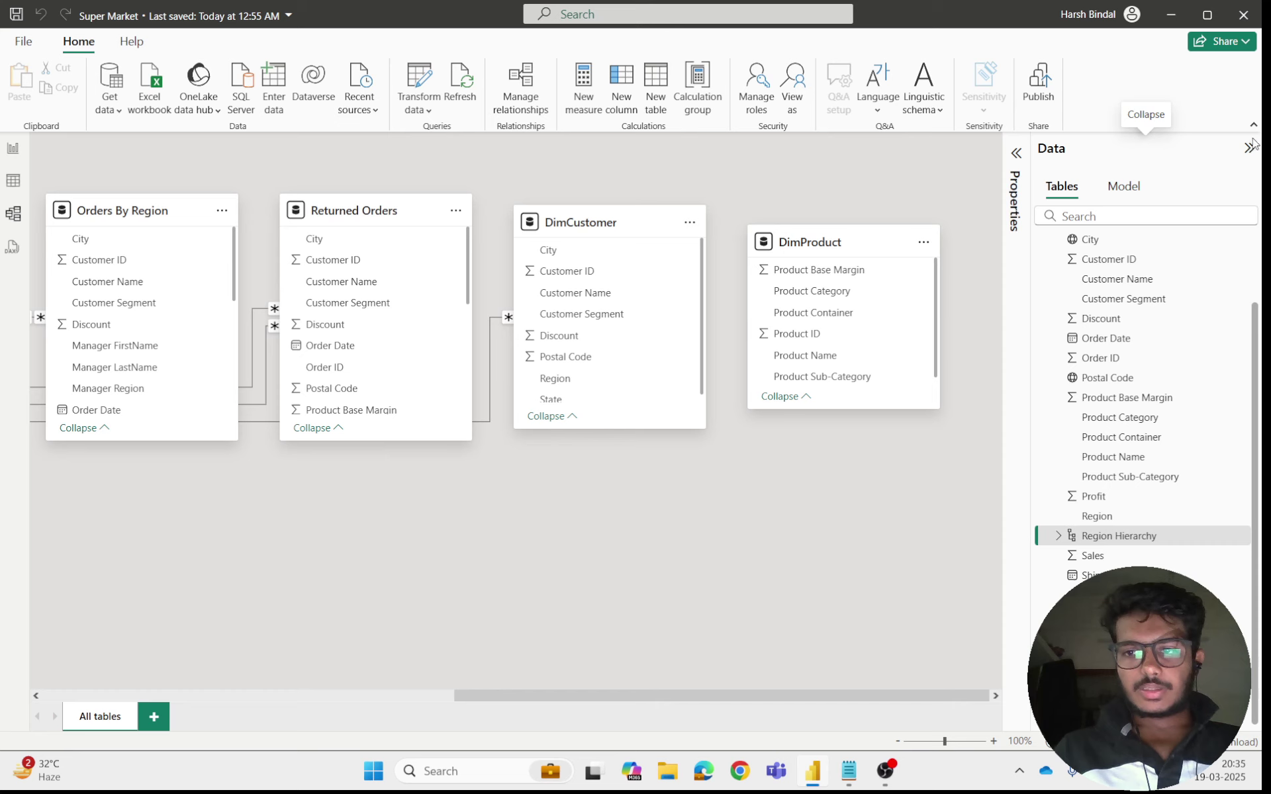
{"action": "left_click", "coordinate": [1249, 148]}
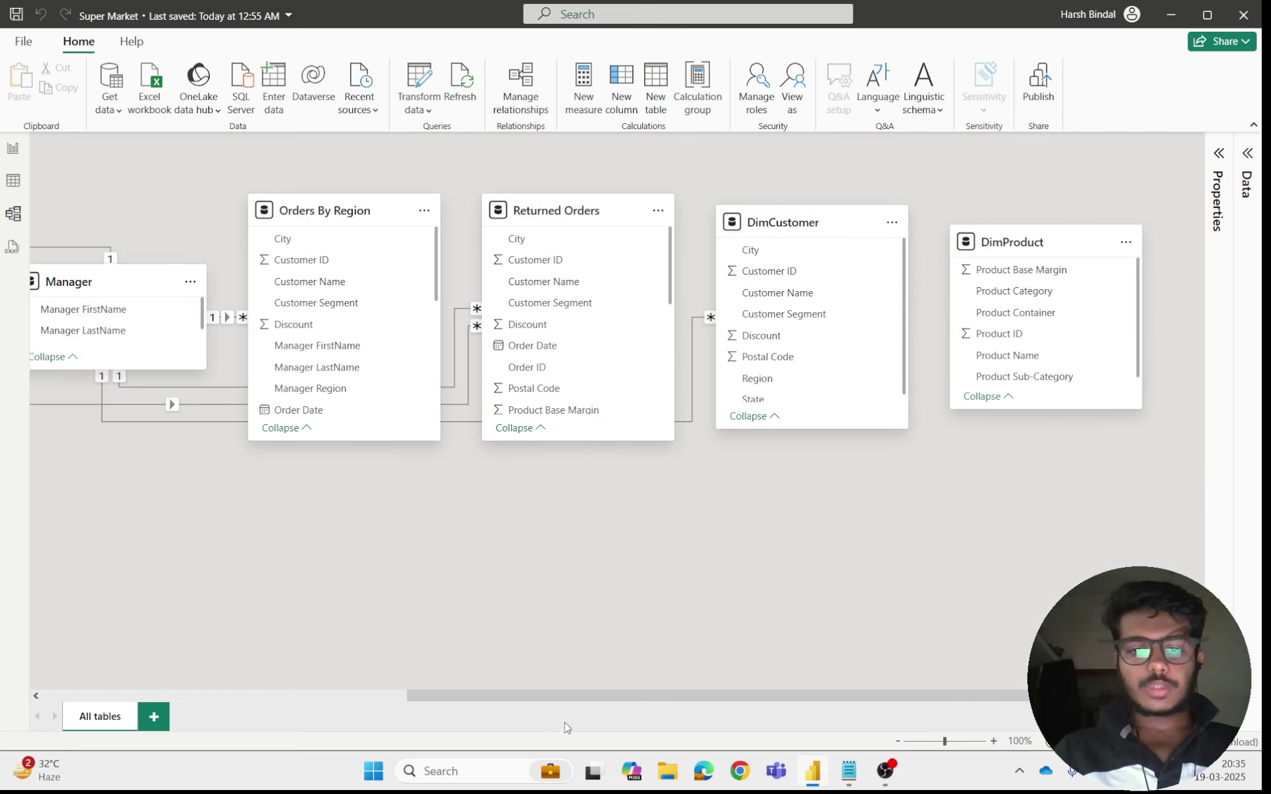
{"action": "left_click_drag", "start_coordinate": [547, 694], "coordinate": [213, 692]}
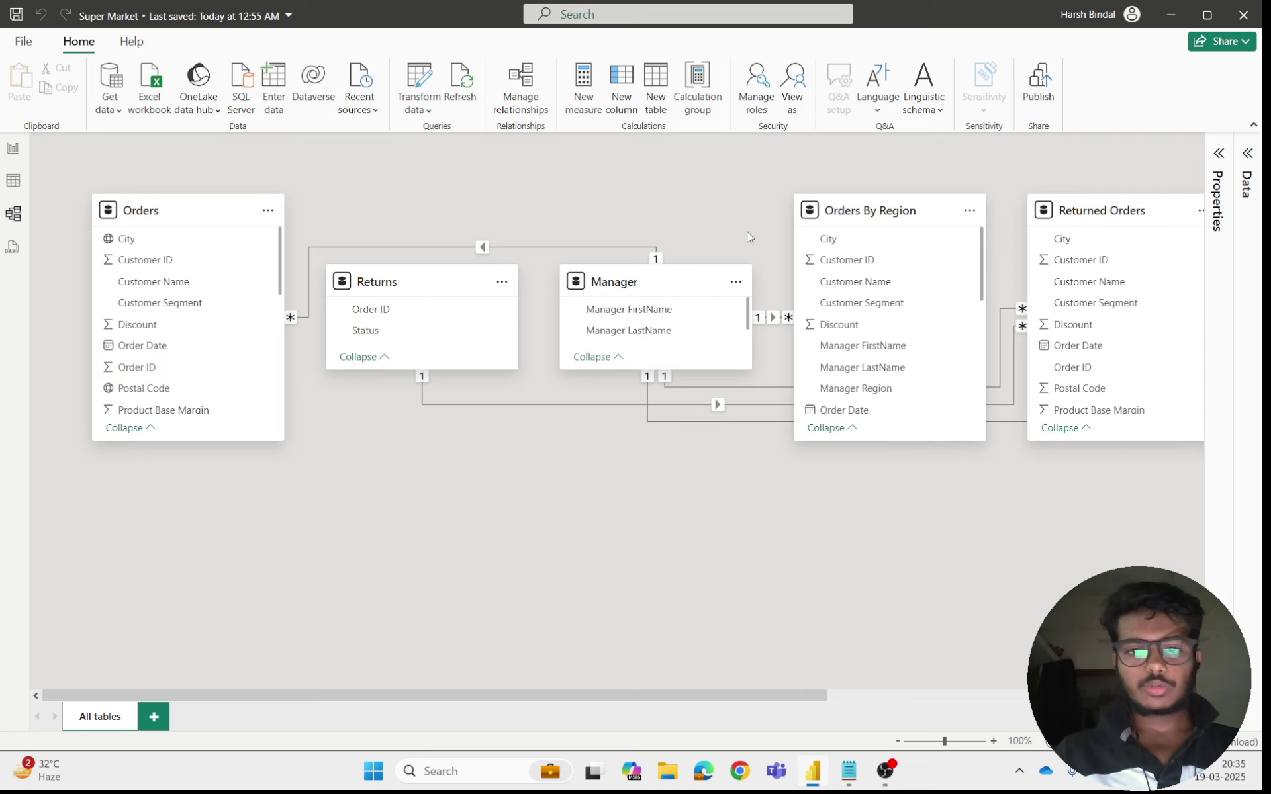
- Open the properties of the Orders–Manager relationship, review its cardinality options and save it as Many to one (*:1)
{"action": "left_click", "coordinate": [308, 318]}
{"action": "right_click", "coordinate": [307, 319]}
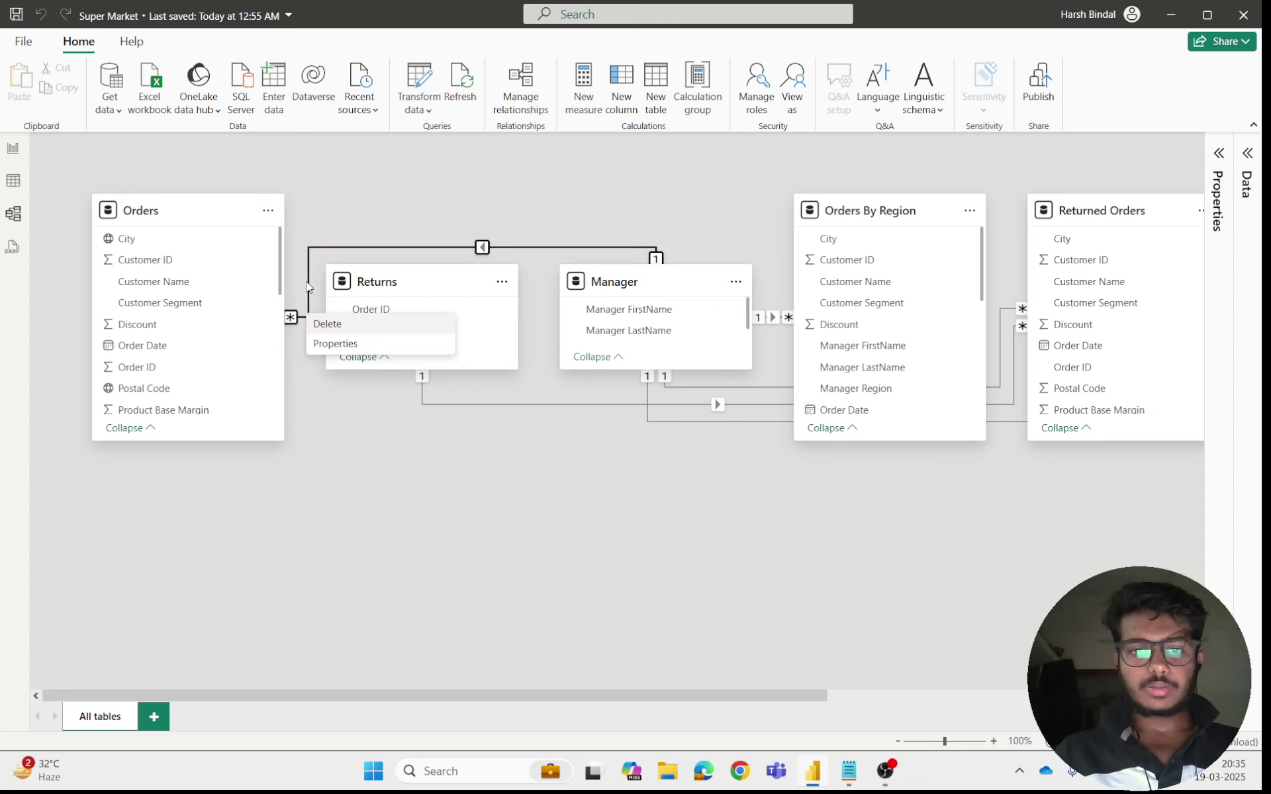
{"action": "left_click", "coordinate": [322, 343]}
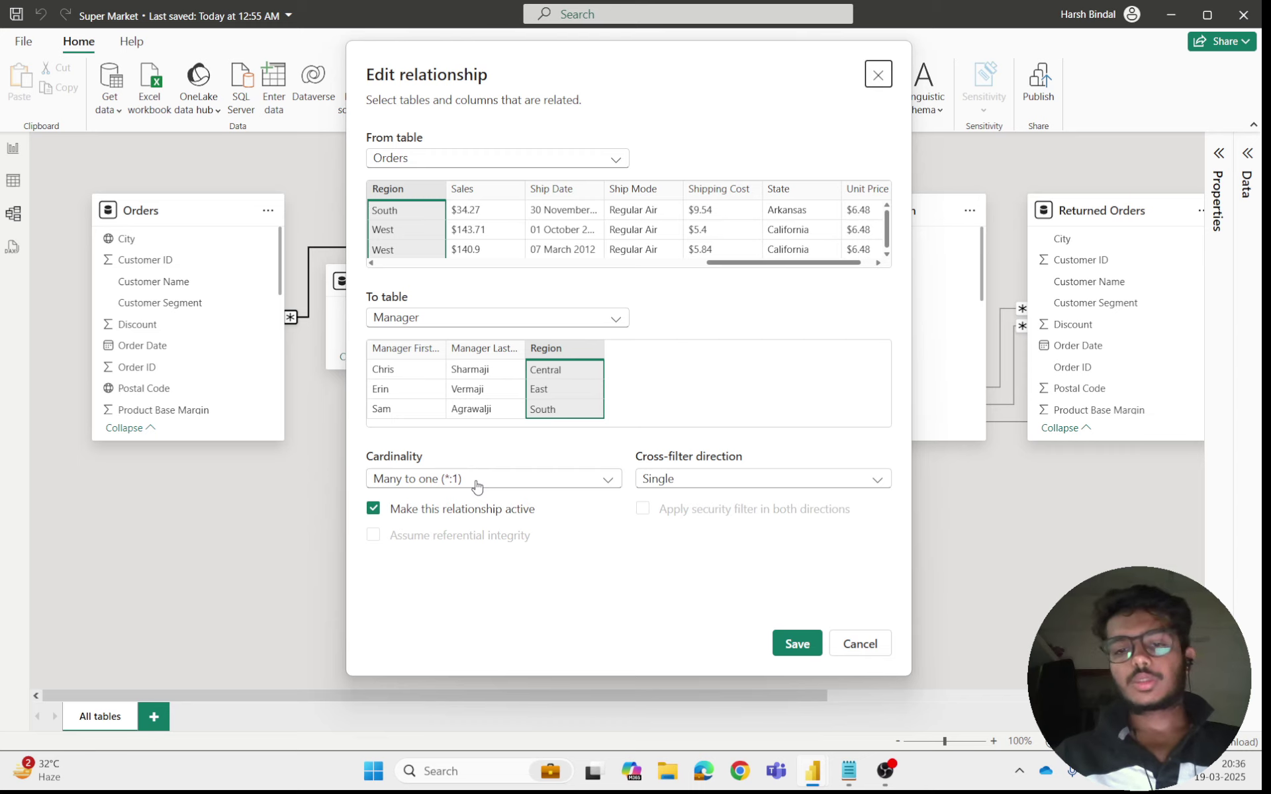
{"action": "left_click", "coordinate": [514, 482]}
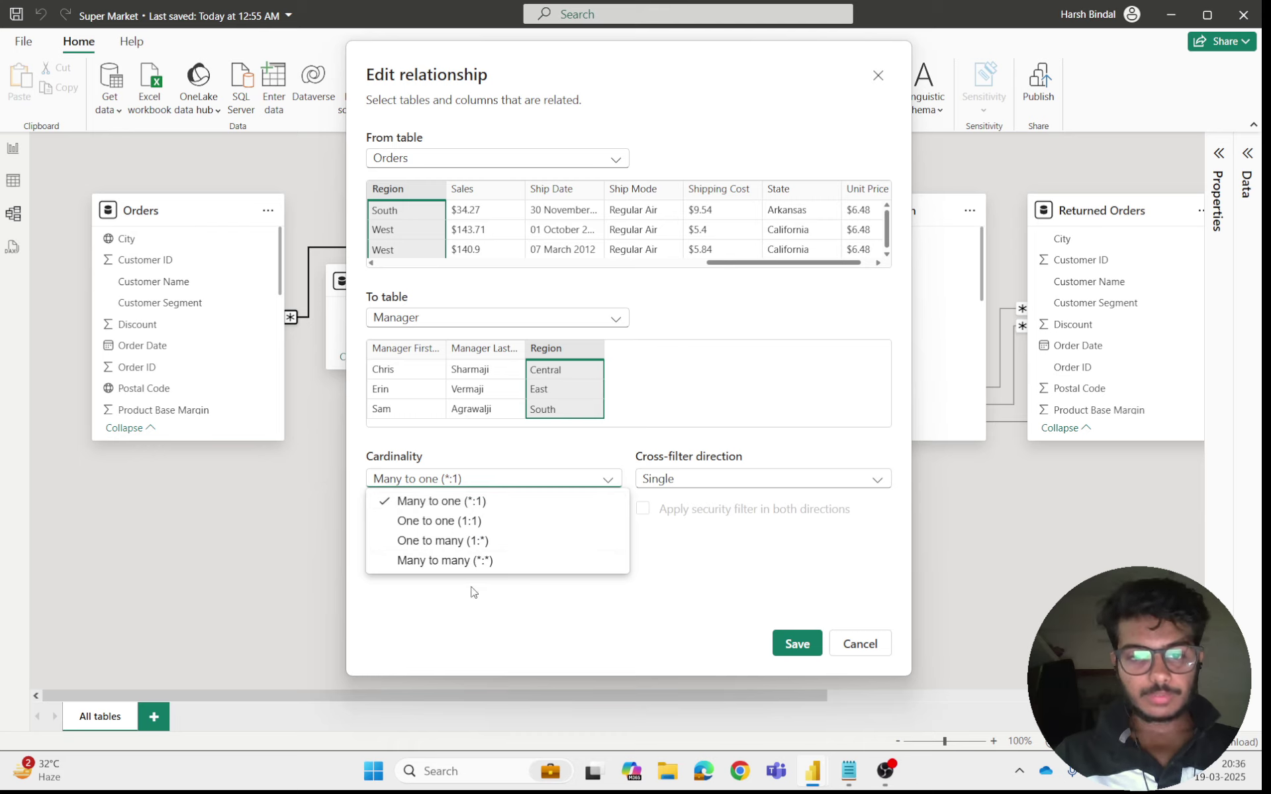
{"action": "left_click", "coordinate": [789, 646]}
{"action": "left_click", "coordinate": [789, 643]}
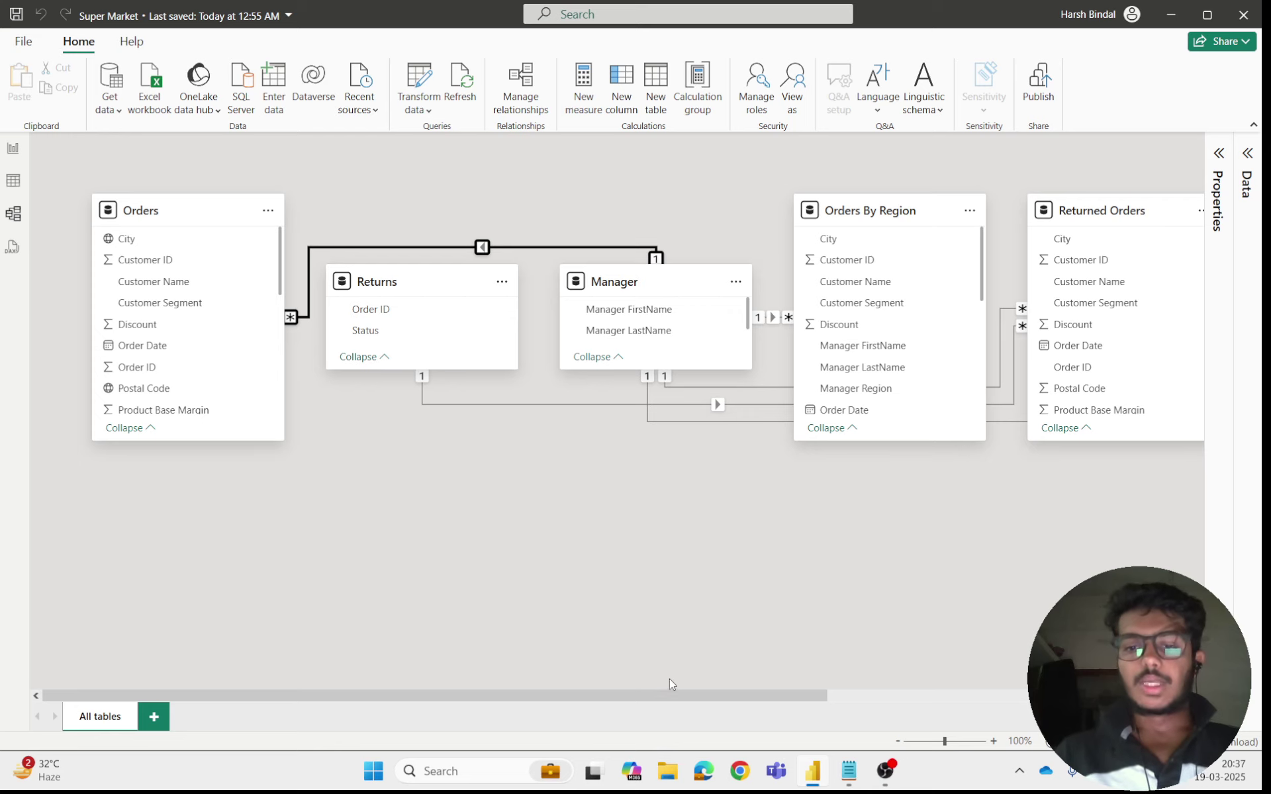
- Move the Returns table lower in the model diagram and place the Manager table beside Orders, just above Returns
{"action": "left_click_drag", "start_coordinate": [626, 695], "coordinate": [233, 689]}
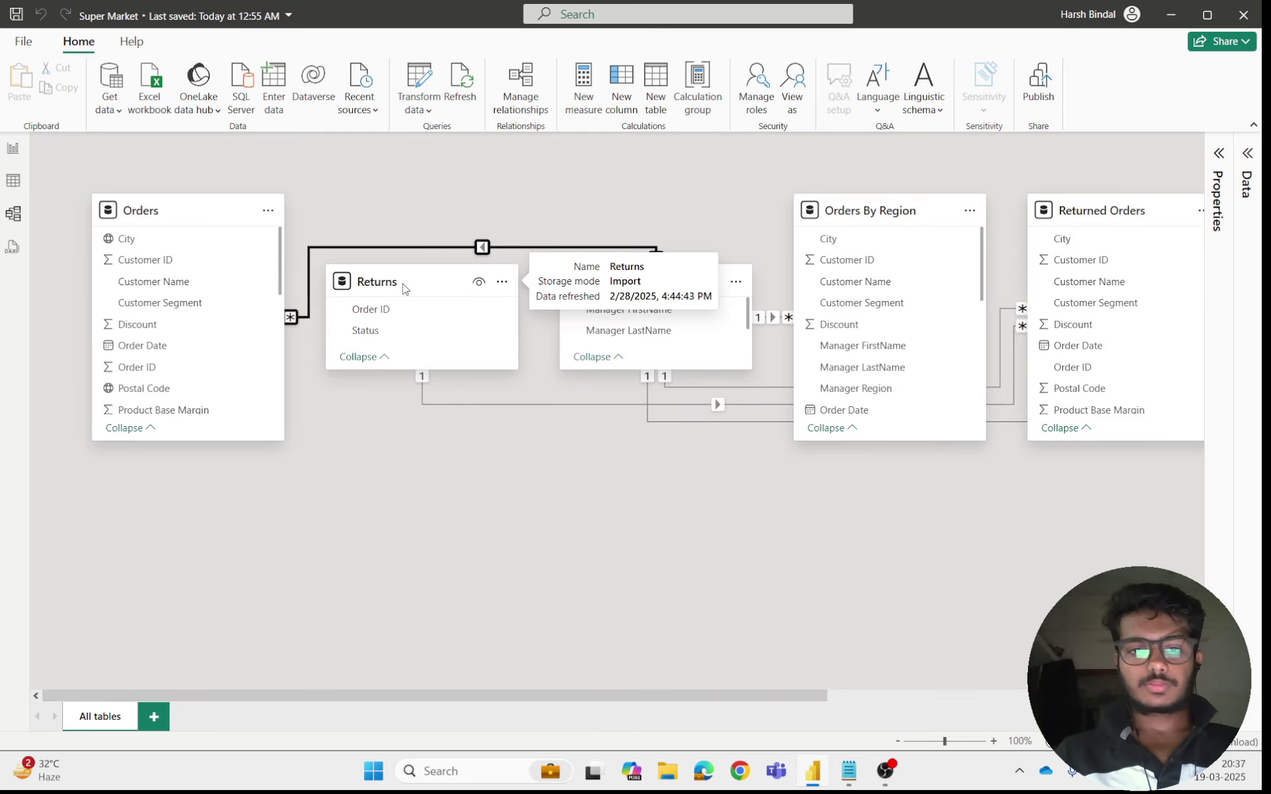
{"action": "left_click_drag", "start_coordinate": [411, 281], "coordinate": [370, 510]}
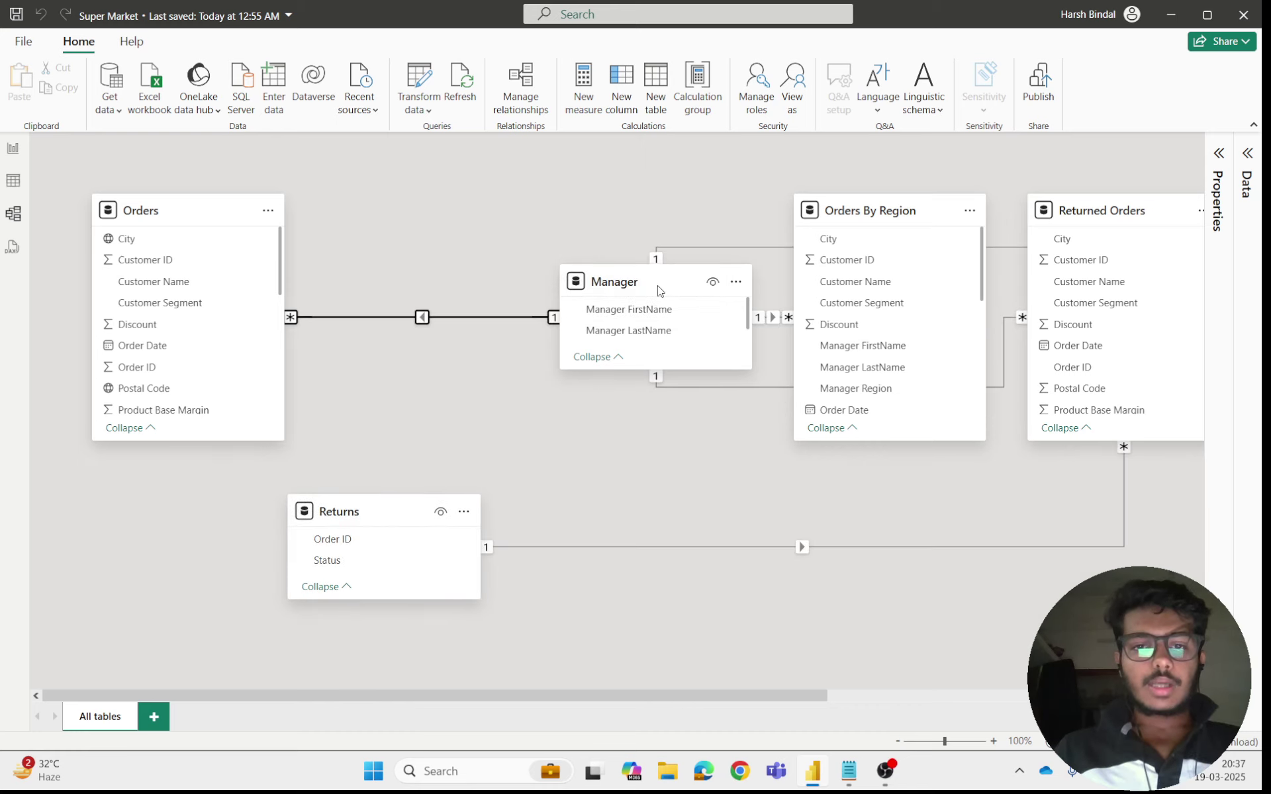
{"action": "left_click_drag", "start_coordinate": [618, 292], "coordinate": [435, 391]}
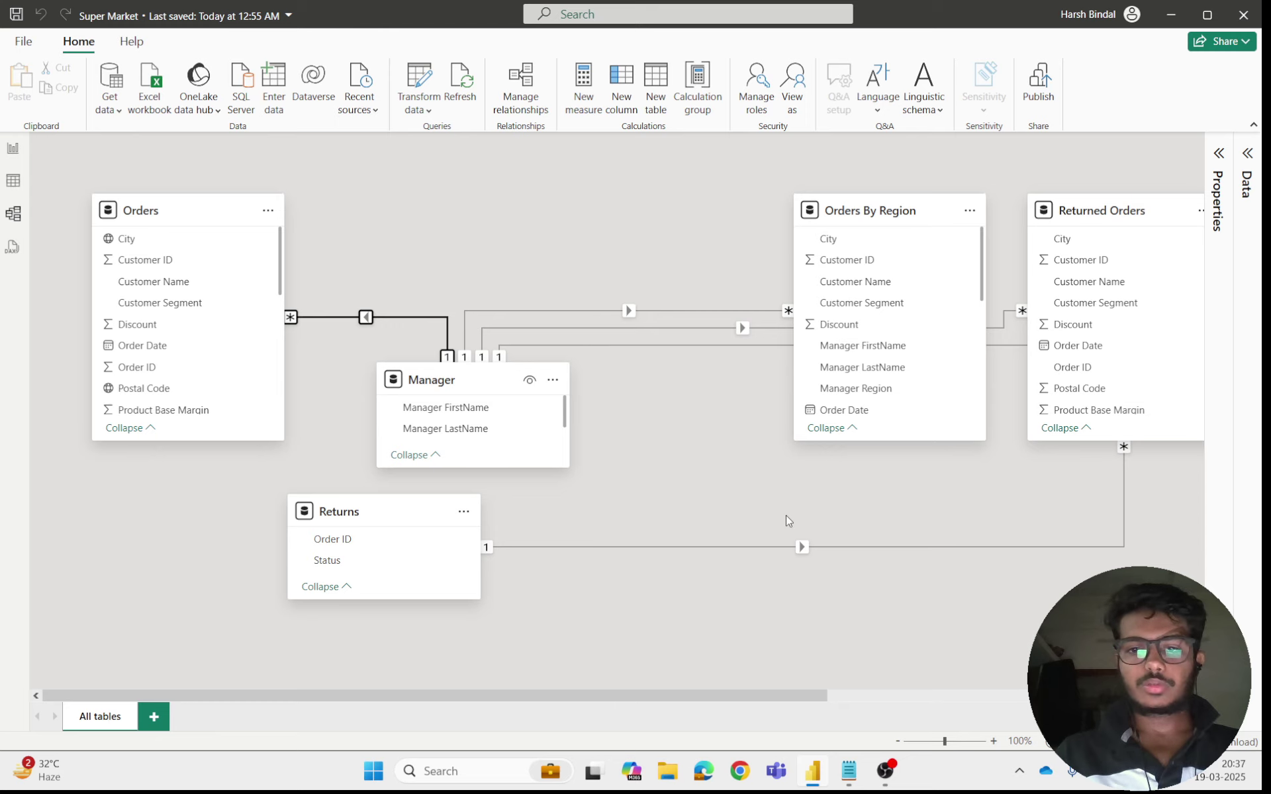
- Move the Returned Orders and DimCustomer tables down to the lower row of the model diagram
{"action": "left_click_drag", "start_coordinate": [738, 703], "coordinate": [792, 708]}
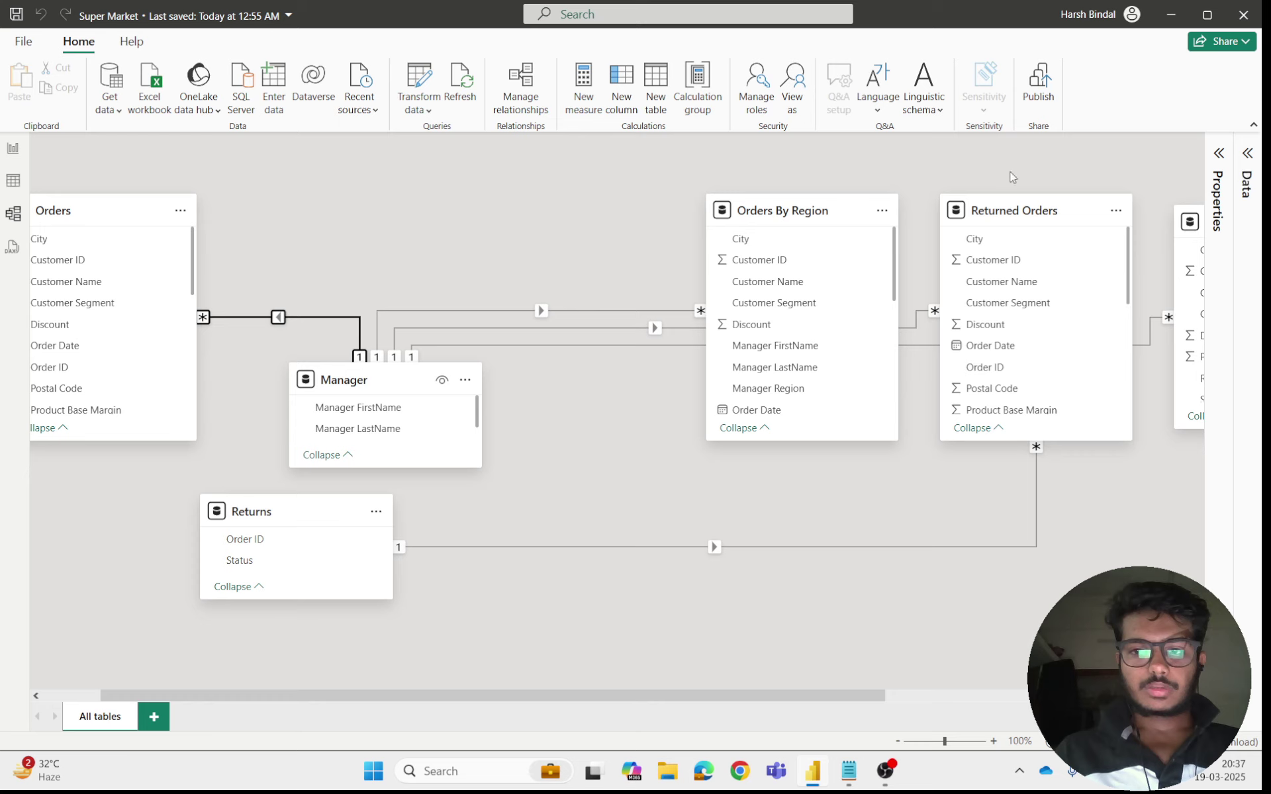
{"action": "left_click_drag", "start_coordinate": [989, 211], "coordinate": [611, 496]}
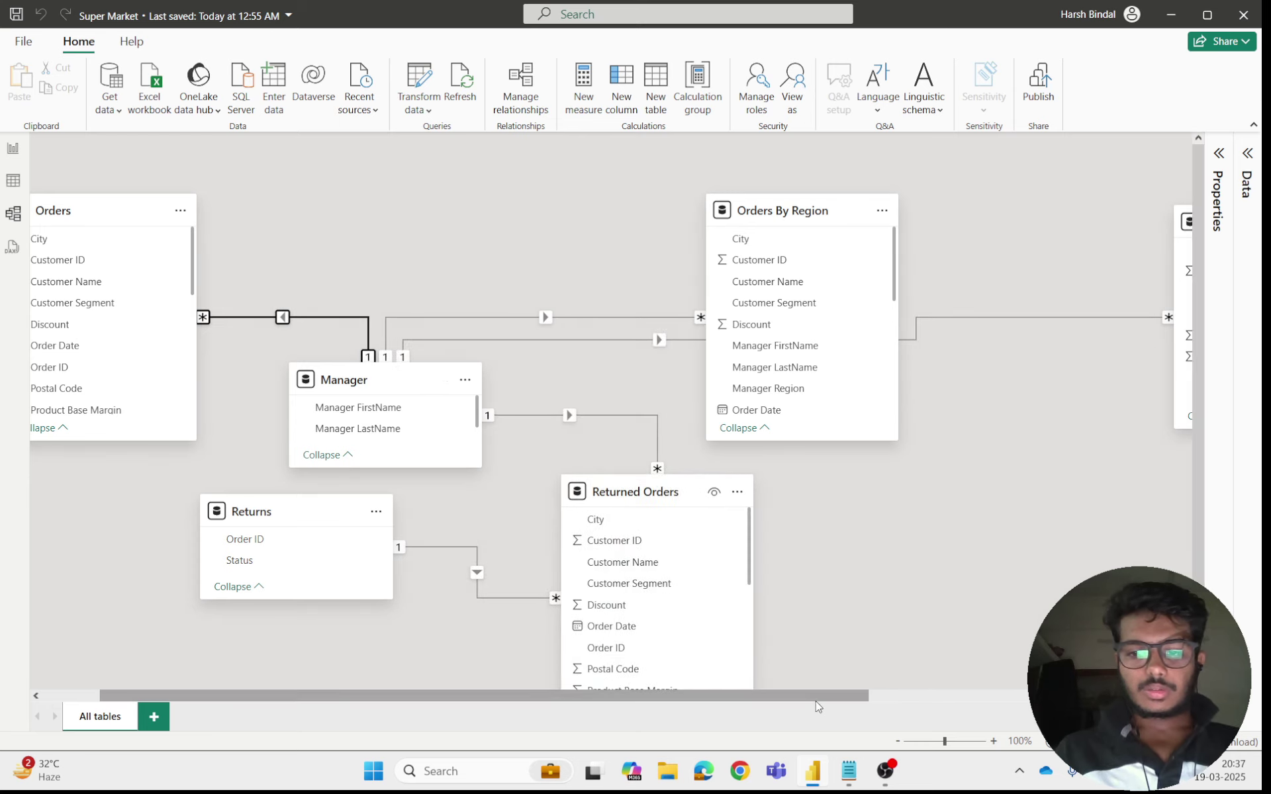
{"action": "left_click_drag", "start_coordinate": [824, 695], "coordinate": [1047, 696]}
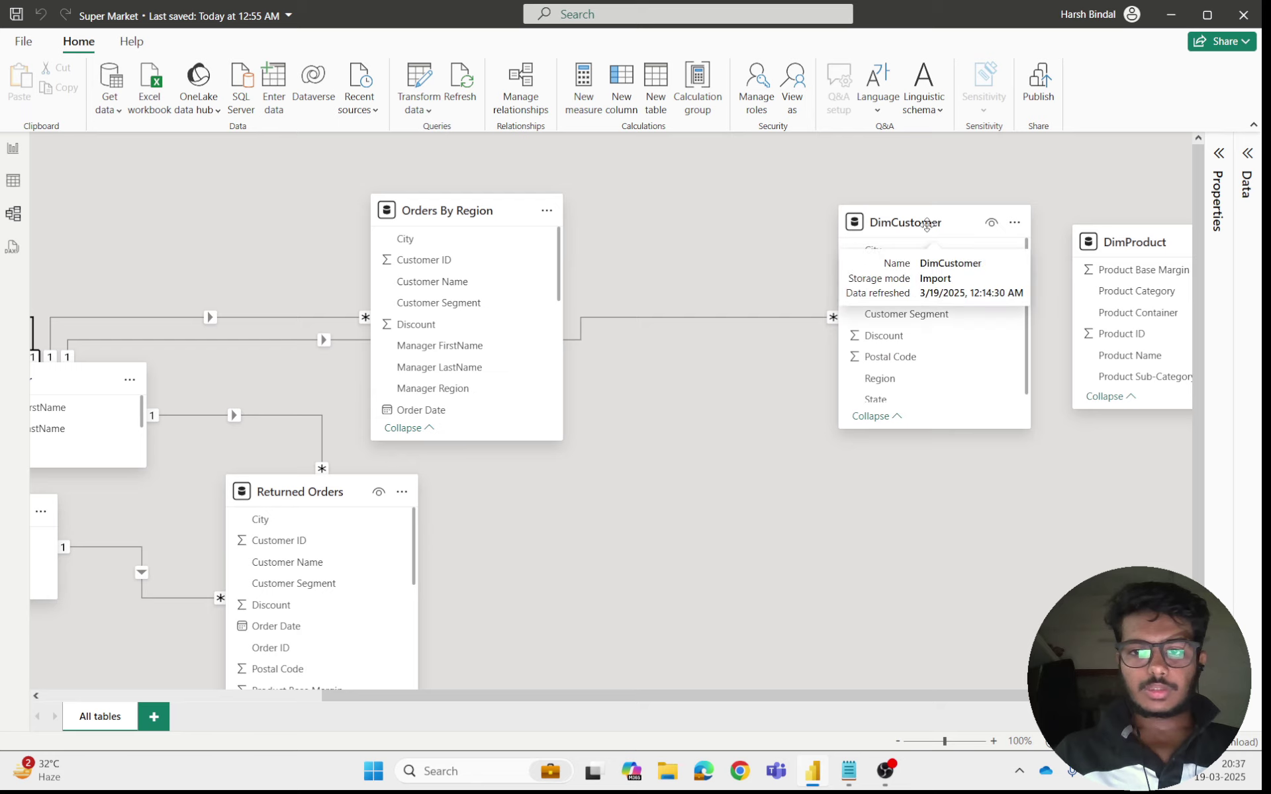
{"action": "left_click_drag", "start_coordinate": [949, 231], "coordinate": [667, 483]}
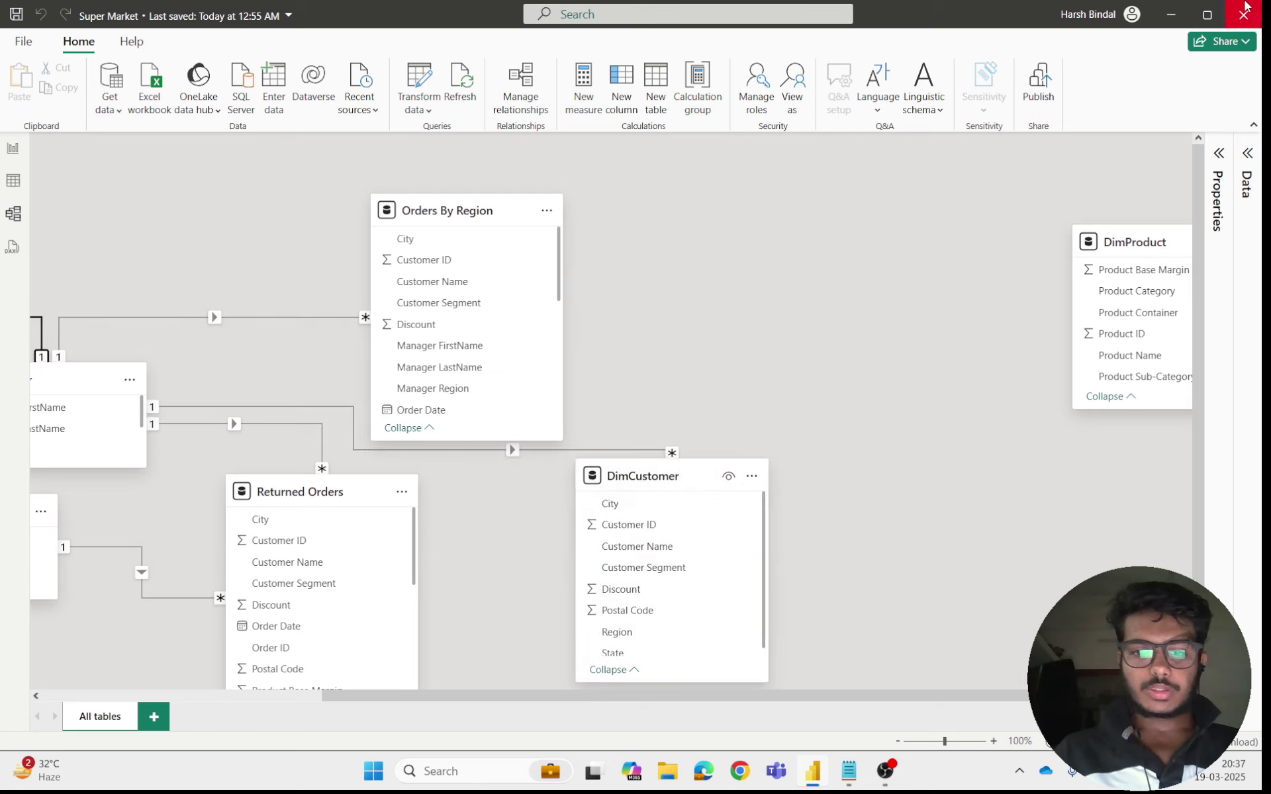
- Arrange the model diagram with DimCustomer beneath Orders, Returned Orders beneath Orders By Region, and Returns beneath Manager
{"action": "scroll", "coordinate": [1062, 342], "scroll_direction": "down", "scroll_amount": 1}
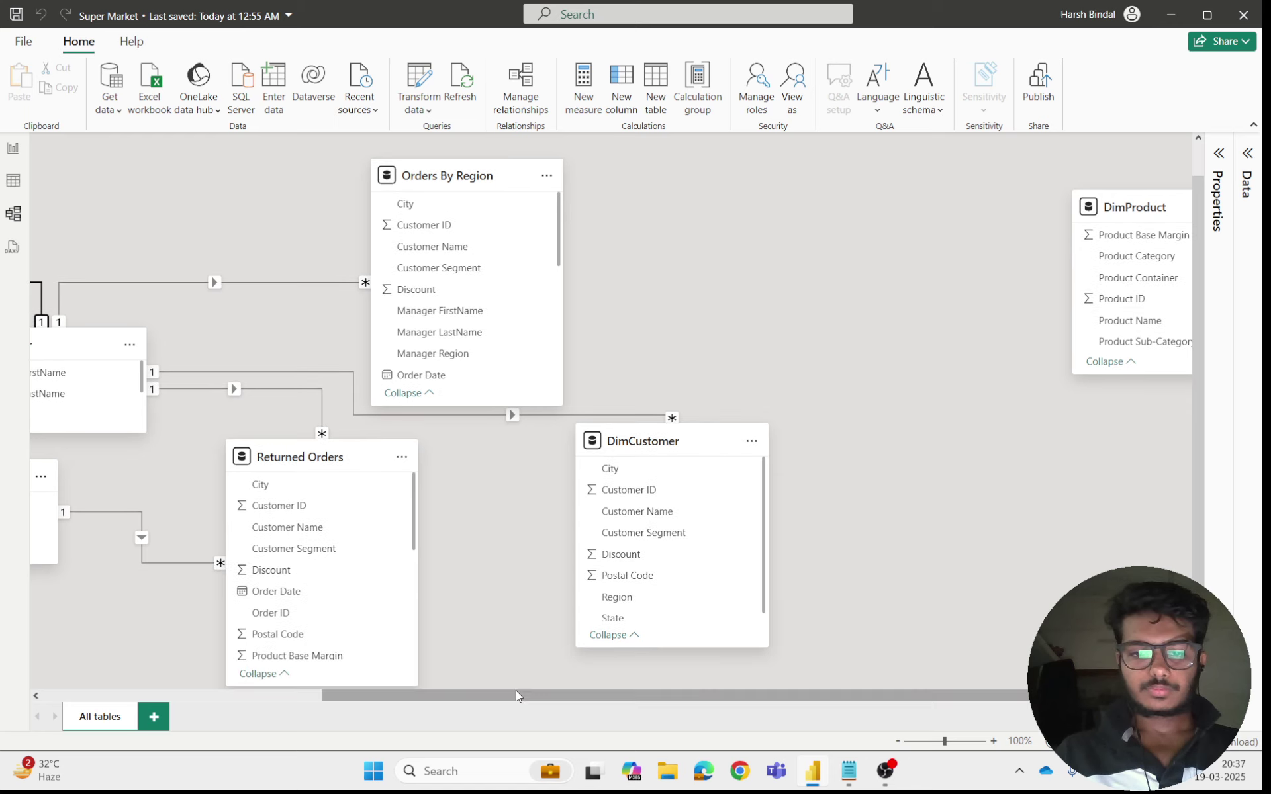
{"action": "left_click_drag", "start_coordinate": [518, 695], "coordinate": [186, 690]}
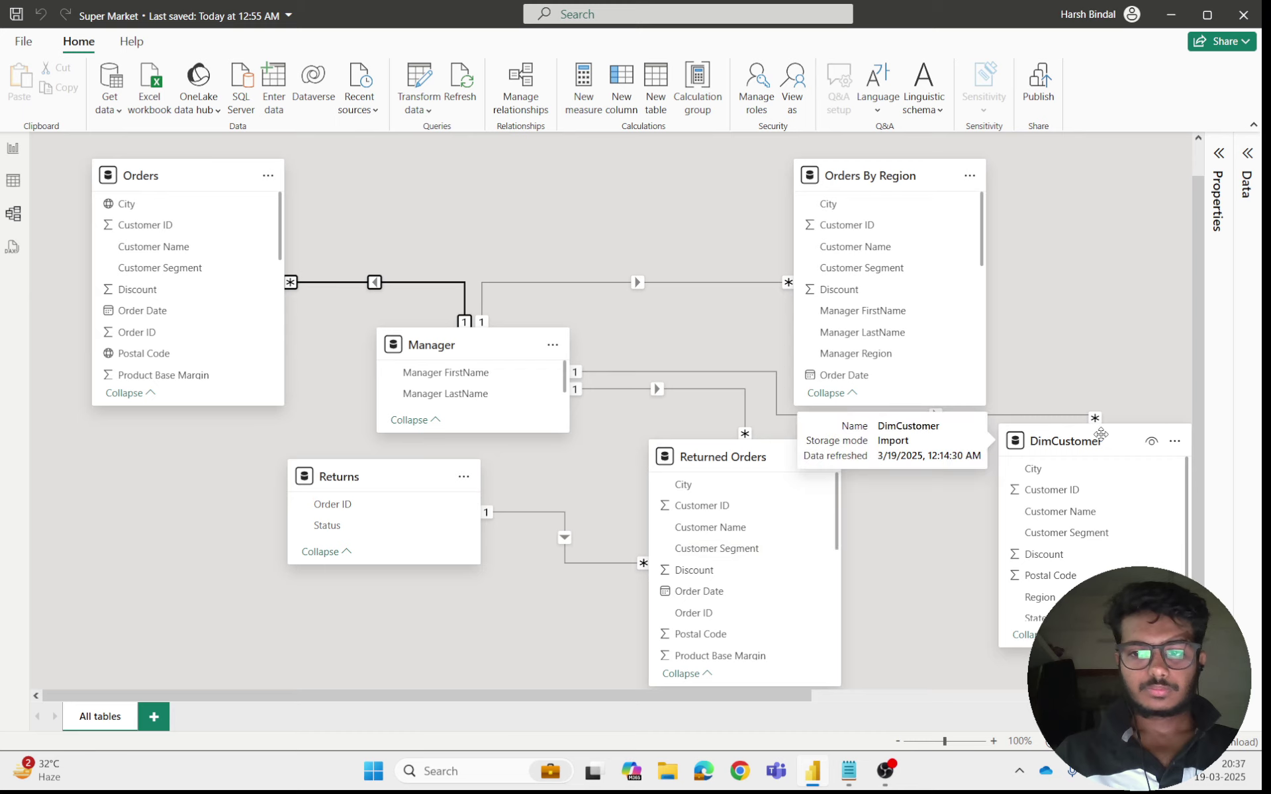
{"action": "left_click_drag", "start_coordinate": [1143, 437], "coordinate": [5, 528]}
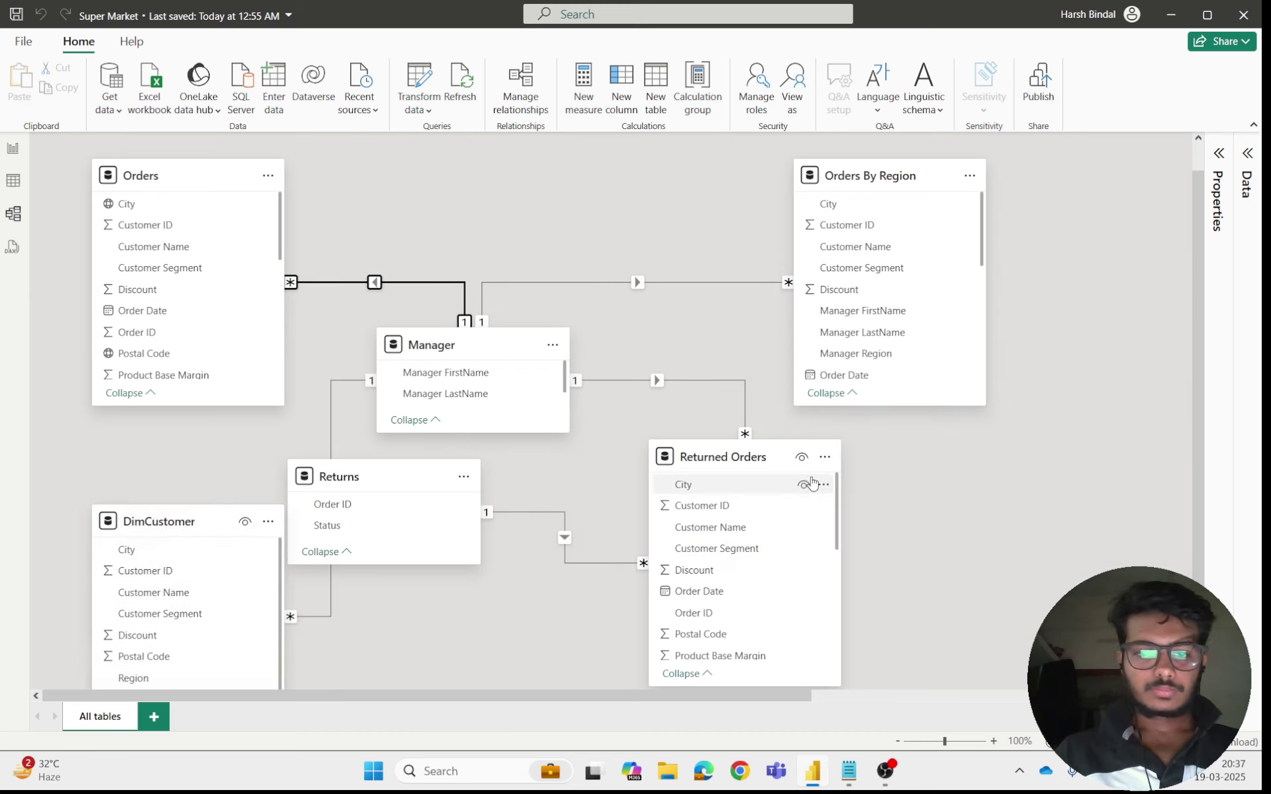
{"action": "left_click_drag", "start_coordinate": [743, 457], "coordinate": [897, 457]}
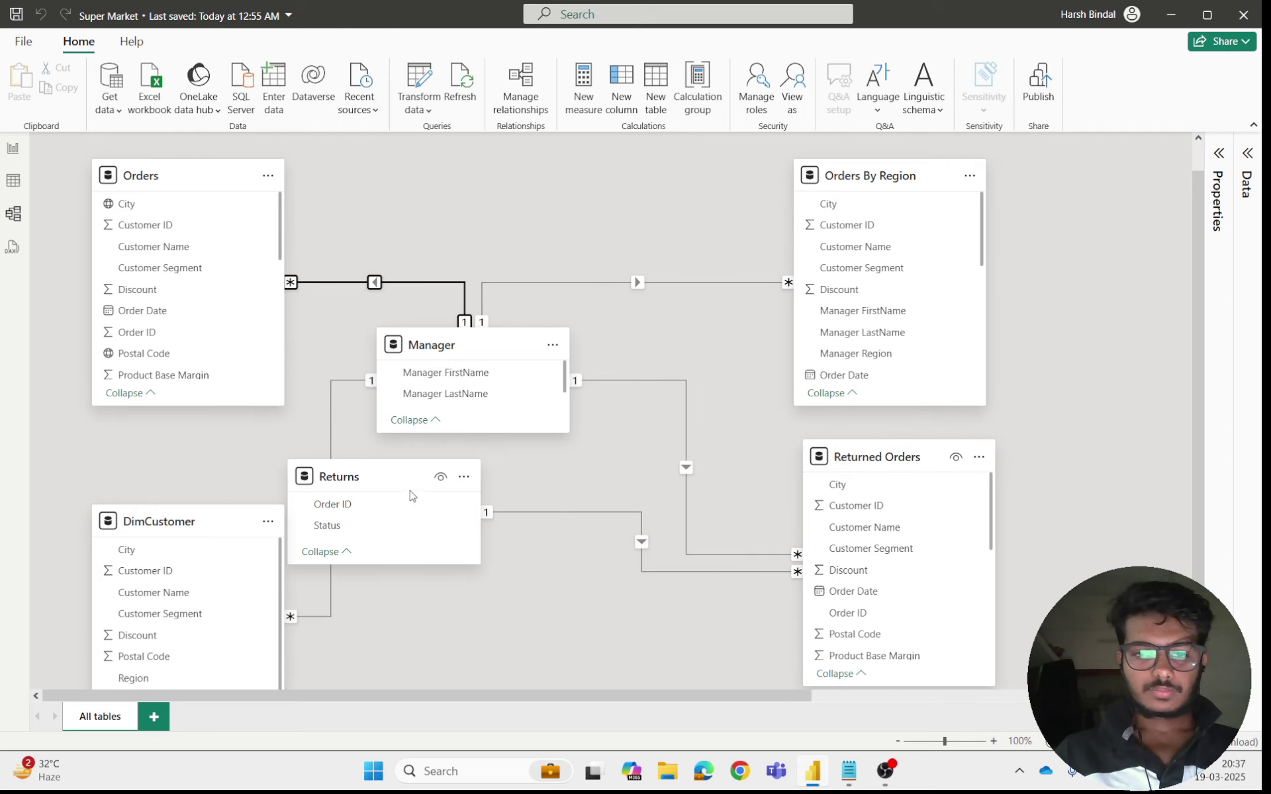
{"action": "left_click_drag", "start_coordinate": [389, 476], "coordinate": [501, 577]}
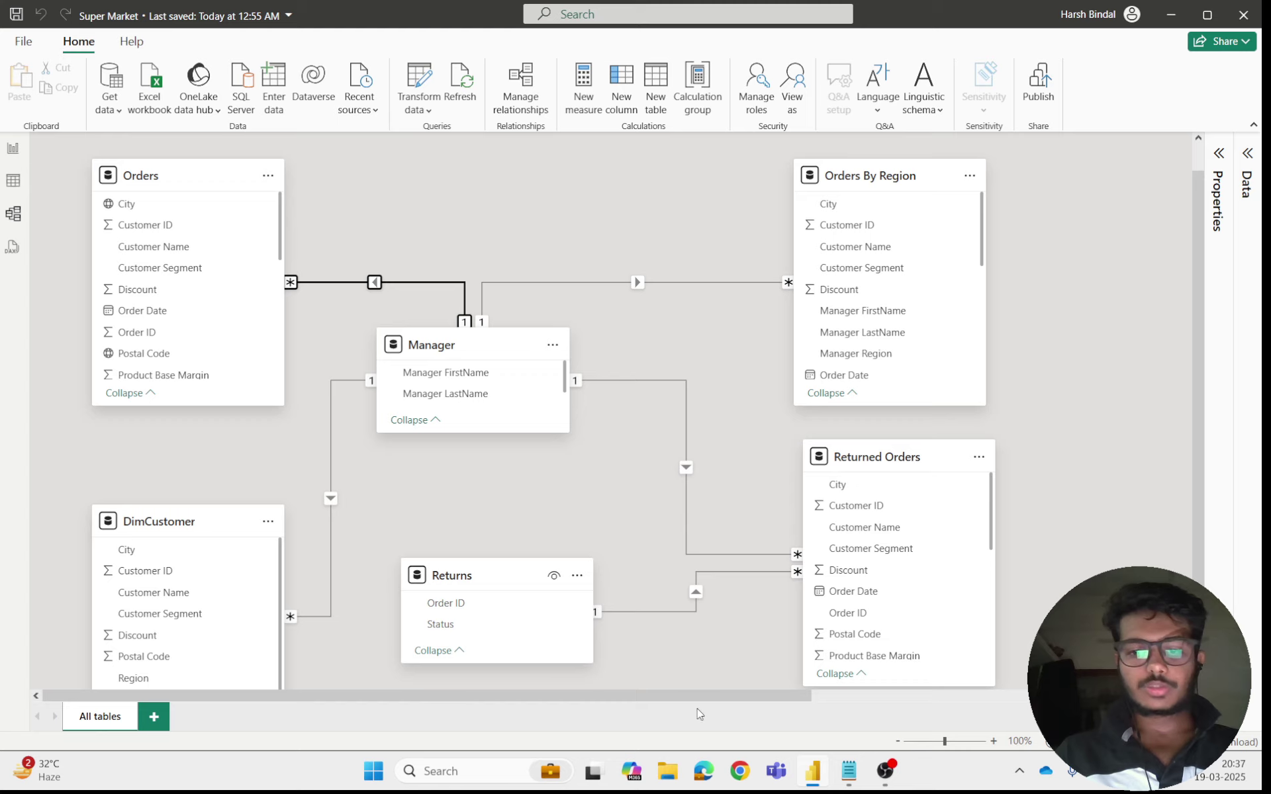
- Examine the tables and relationship lines across the whole model diagram, including the separate DimProduct table
{"action": "mouse_move", "coordinate": [740, 696]}
{"action": "left_mouse_down"}
{"action": "mouse_move", "coordinate": [1108, 697]}
{"action": "mouse_move", "coordinate": [739, 696]}
{"action": "left_mouse_up"}
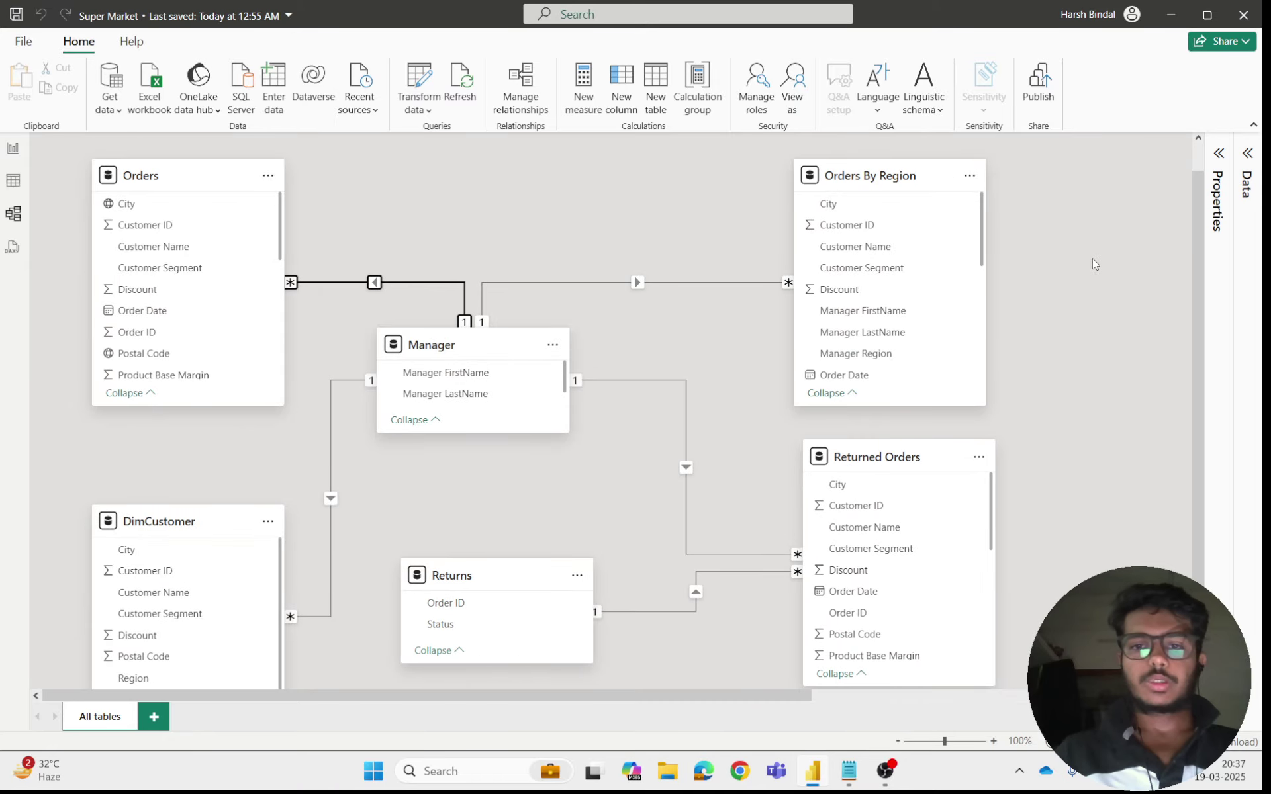
{"action": "scroll", "coordinate": [1092, 261], "scroll_direction": "down", "scroll_amount": 3}
{"action": "scroll", "coordinate": [1078, 264], "scroll_direction": "up", "scroll_amount": 3}
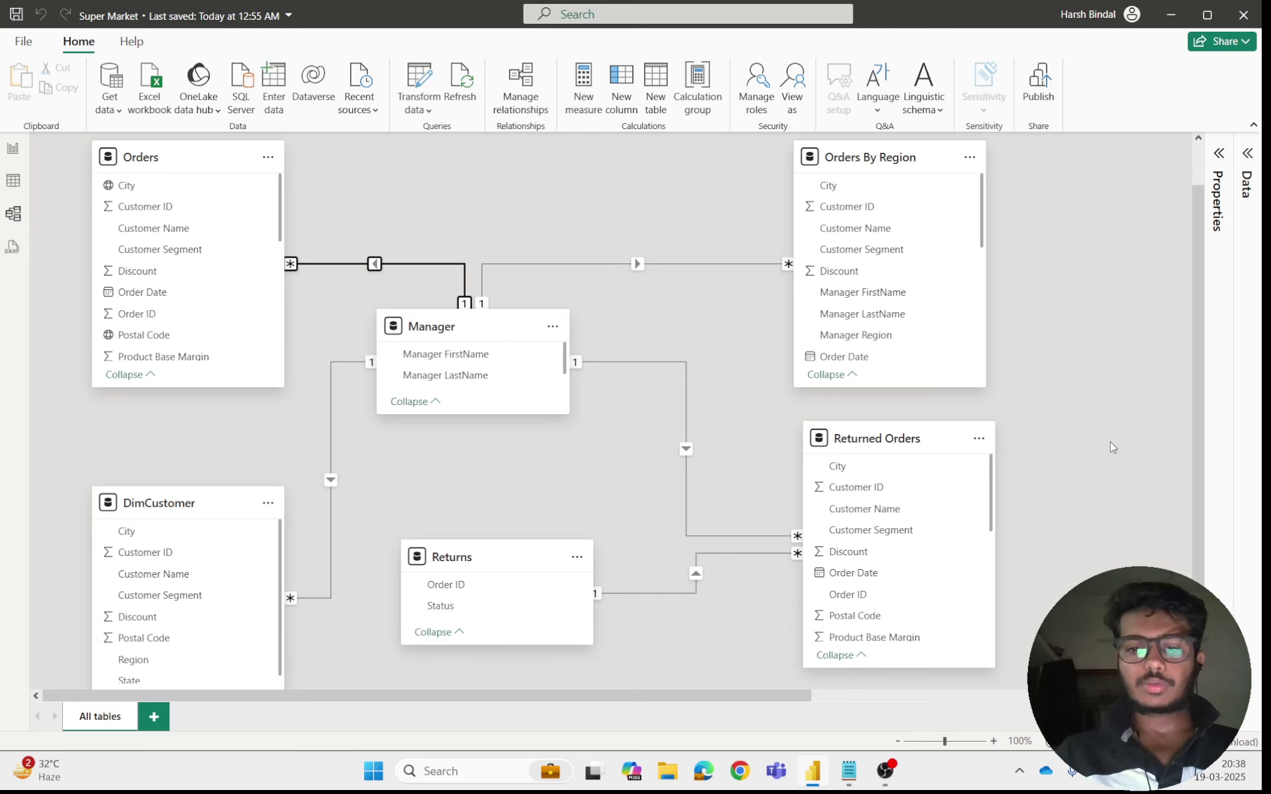
{"action": "scroll", "coordinate": [1110, 442], "scroll_direction": "down", "scroll_amount": 1}
{"action": "scroll", "coordinate": [1110, 442], "scroll_direction": "up", "scroll_amount": 1}
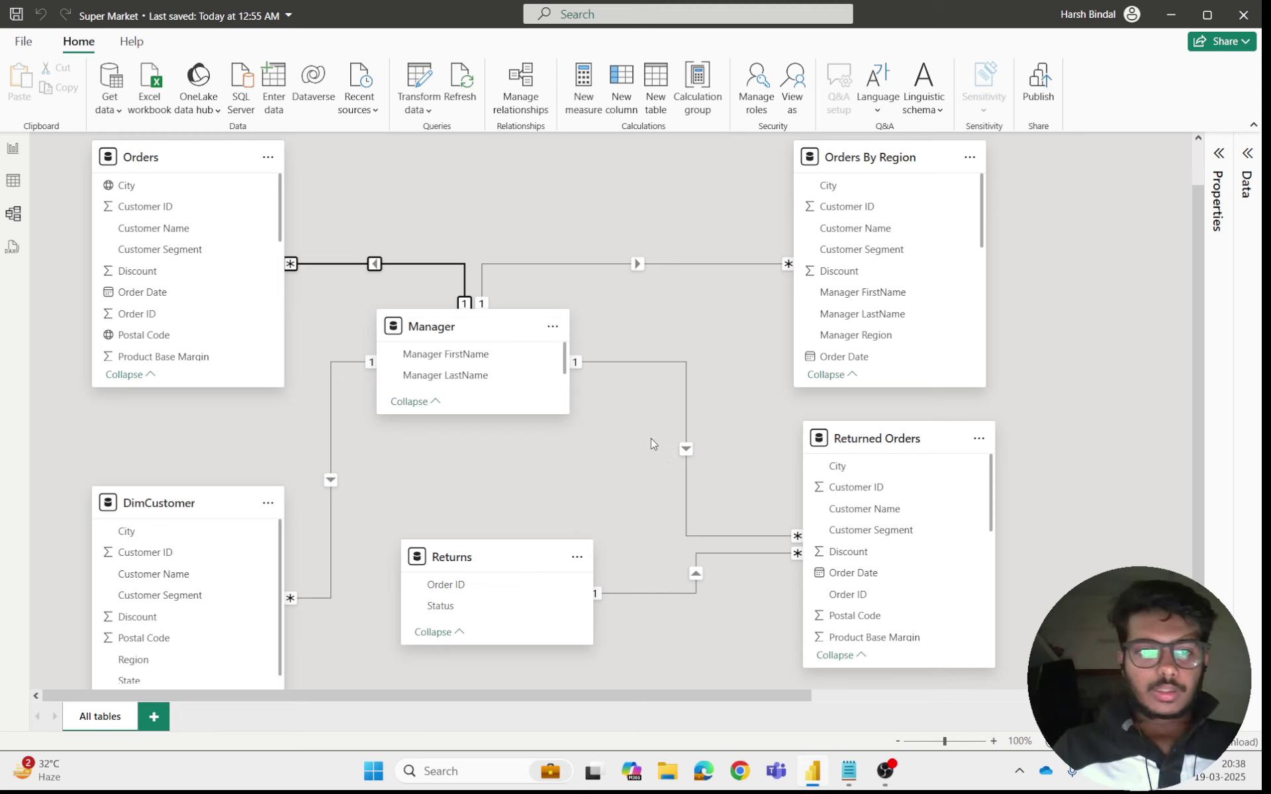
{"action": "scroll", "coordinate": [619, 485], "scroll_direction": "down", "scroll_amount": 1}
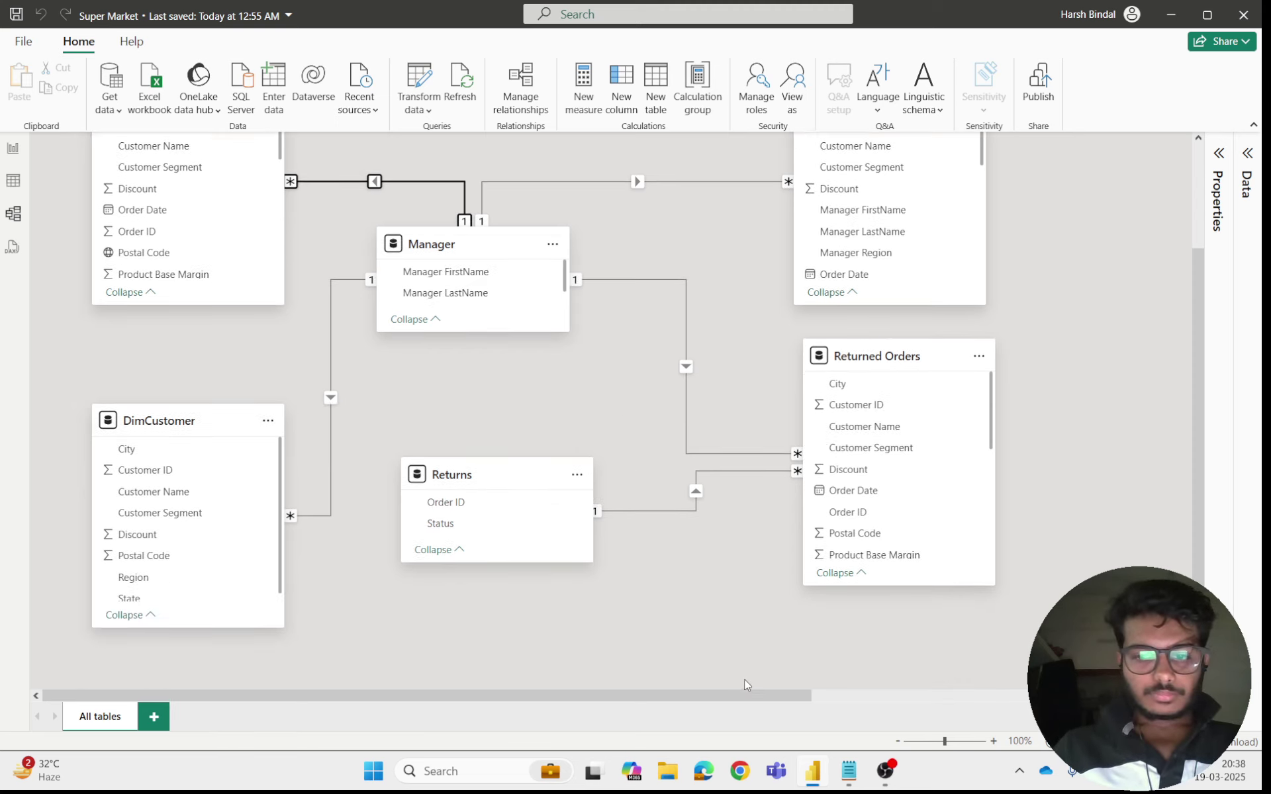
{"action": "left_click_drag", "start_coordinate": [667, 692], "coordinate": [1035, 692]}
{"action": "scroll", "coordinate": [1083, 485], "scroll_direction": "up", "scroll_amount": 2}
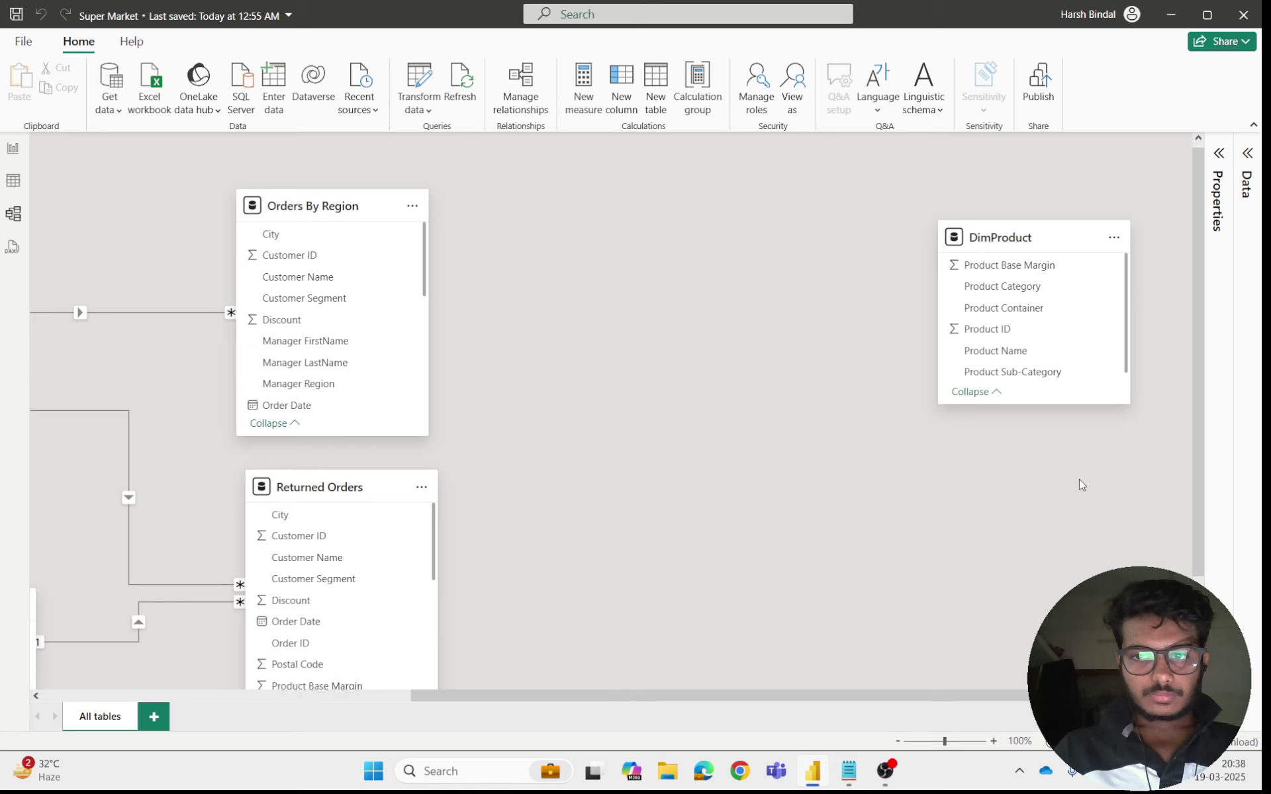
{"action": "scroll", "coordinate": [1079, 483], "scroll_direction": "down", "scroll_amount": 2}
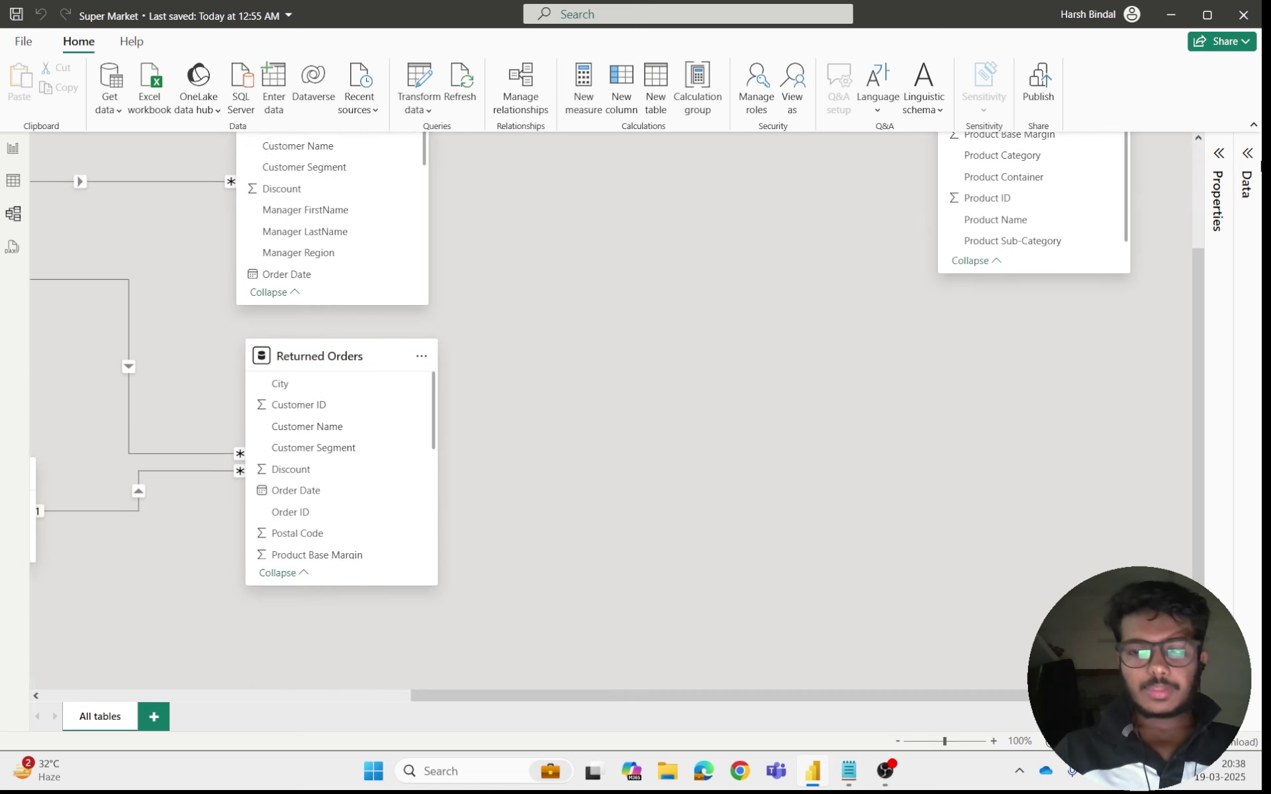
- Show the Orders–Manager relationship properties and review the Orders fields and the semantic model's list of relationships
{"action": "left_click", "coordinate": [1217, 154]}
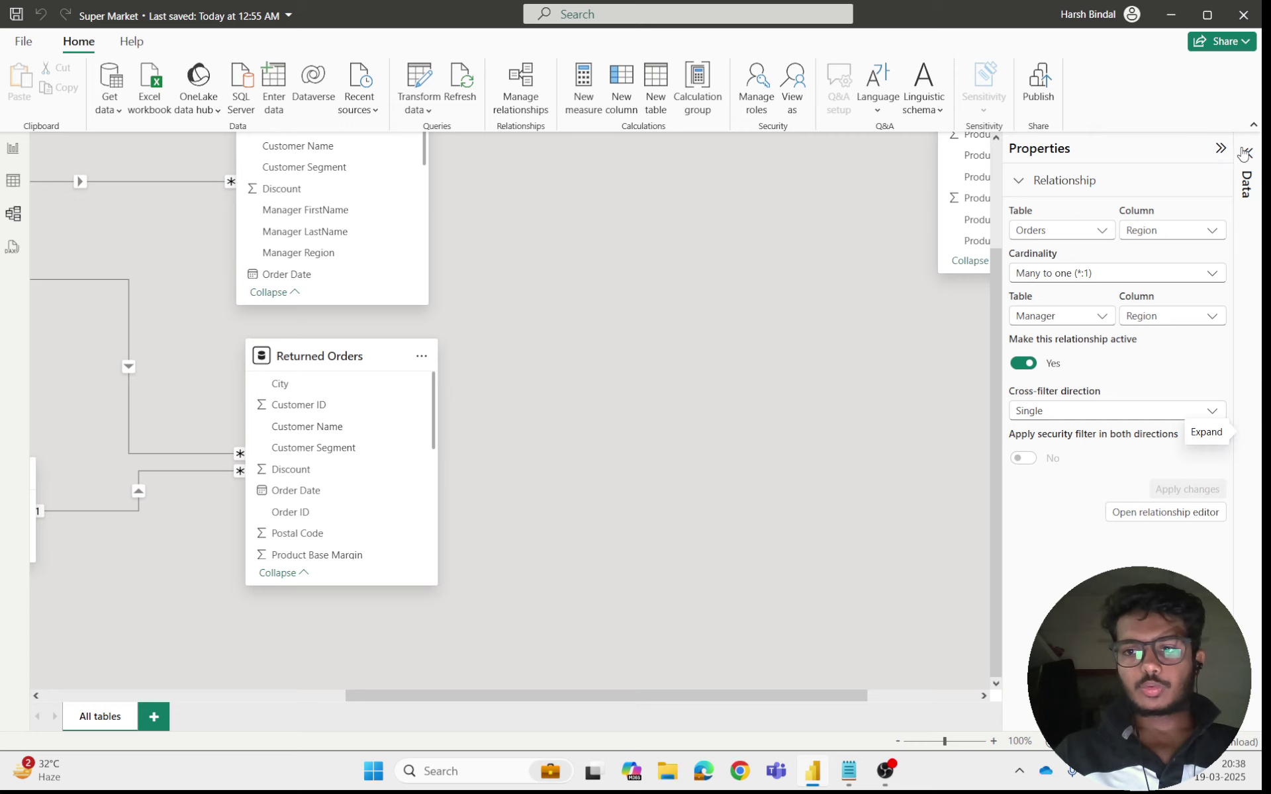
{"action": "left_click", "coordinate": [1243, 151]}
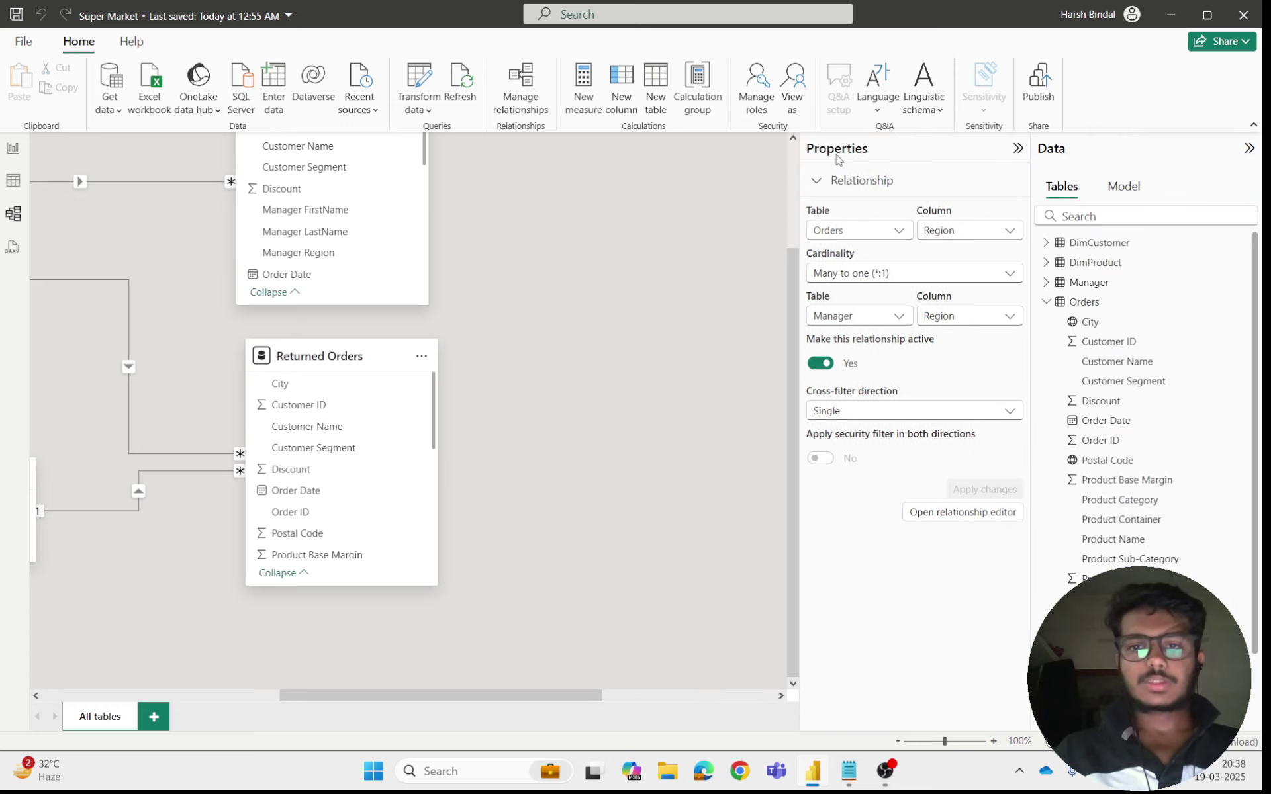
{"action": "scroll", "coordinate": [1135, 278], "scroll_direction": "down", "scroll_amount": 2}
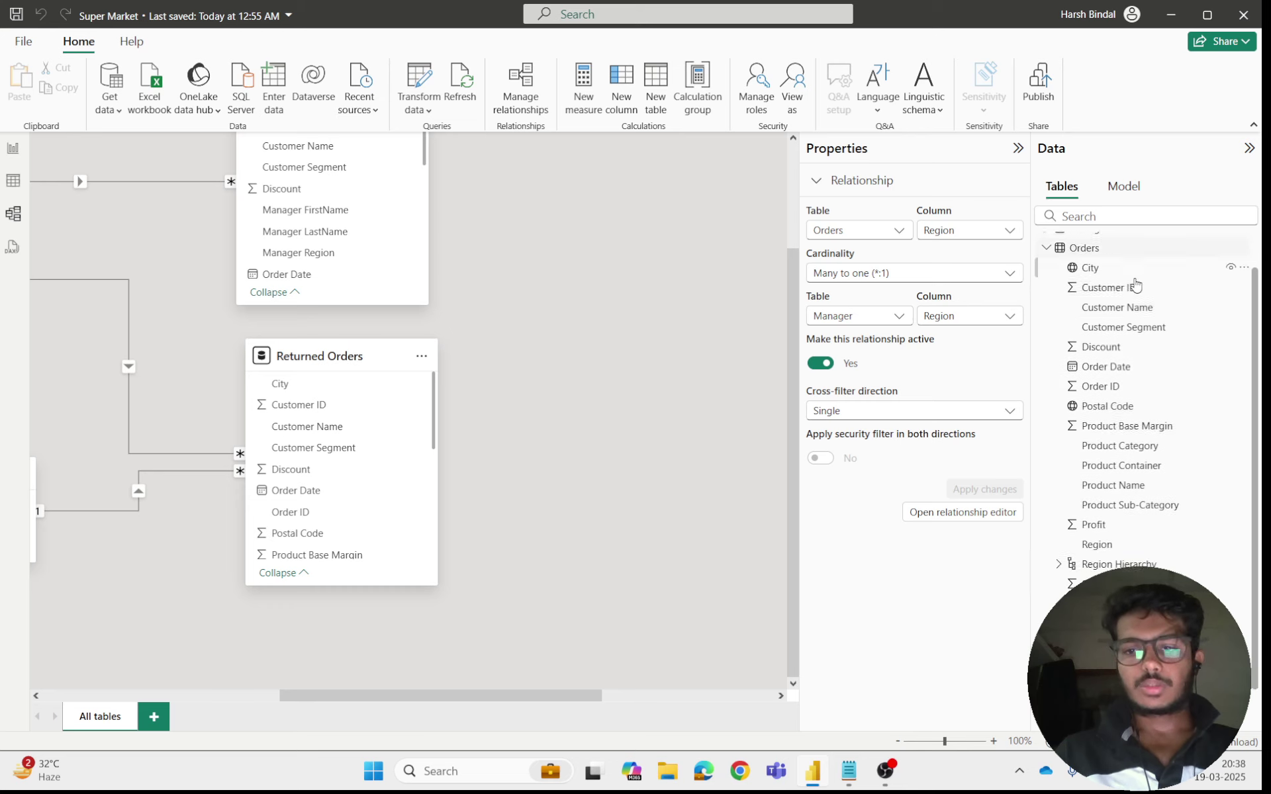
{"action": "scroll", "coordinate": [1135, 277], "scroll_direction": "up", "scroll_amount": 2}
{"action": "left_click", "coordinate": [1125, 187]}
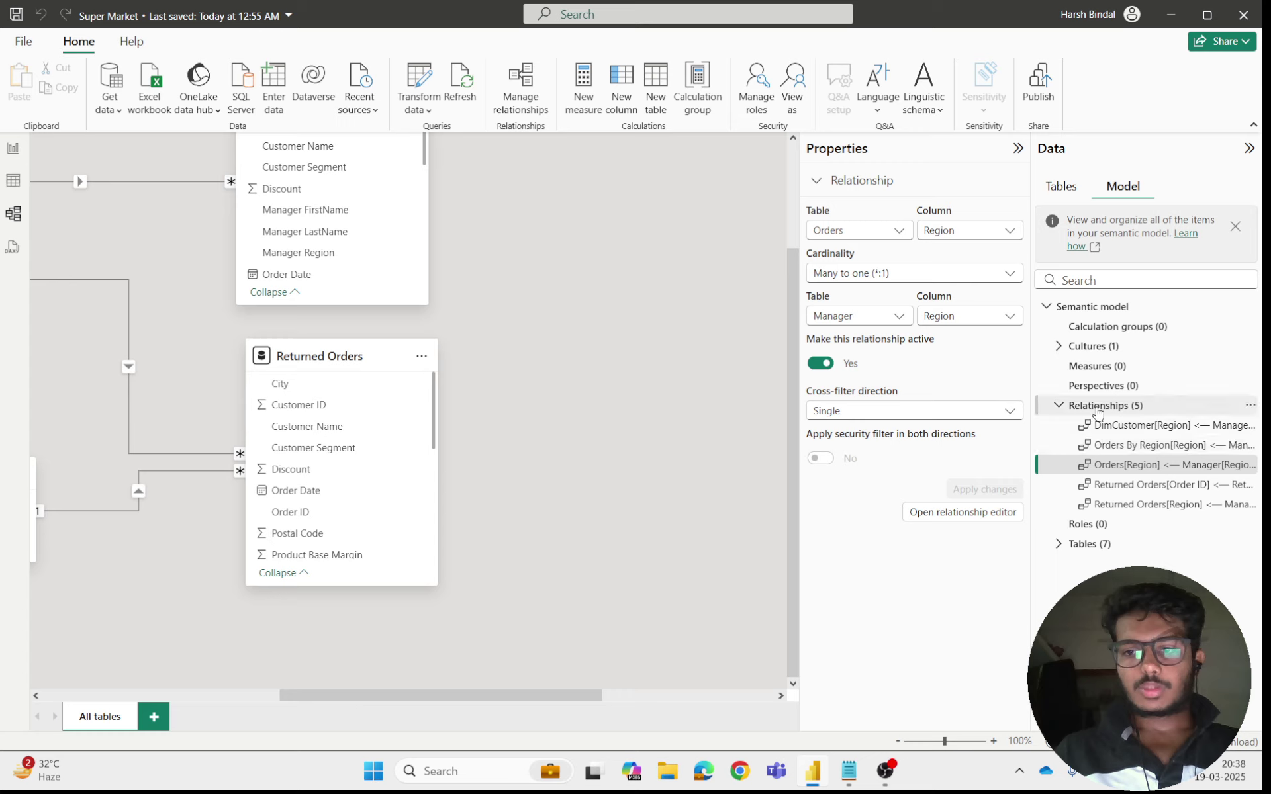
{"action": "left_click", "coordinate": [1068, 193]}
{"action": "scroll", "coordinate": [1213, 430], "scroll_direction": "down", "scroll_amount": 2}
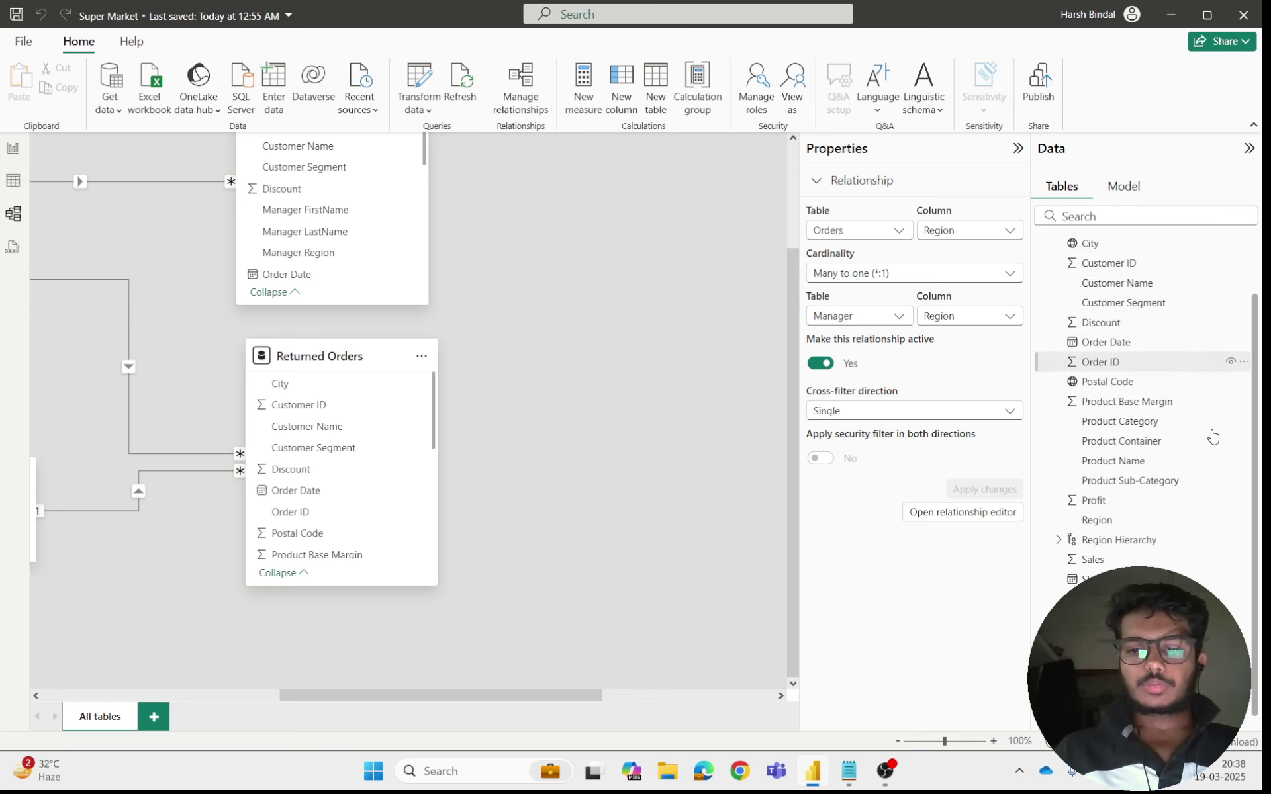
{"action": "scroll", "coordinate": [1213, 437], "scroll_direction": "up", "scroll_amount": 2}
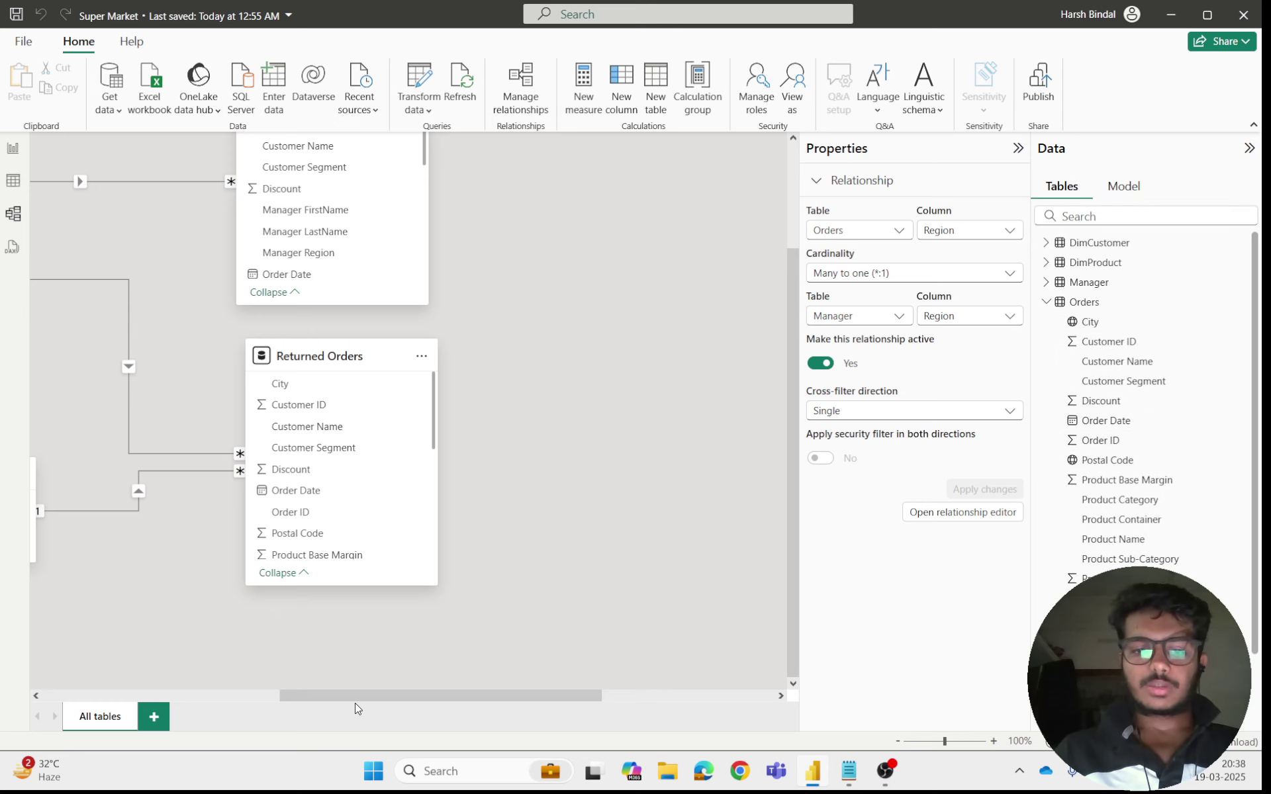
- Select the Orders table in the model diagram and inspect its name, description and synonyms properties
{"action": "left_click_drag", "start_coordinate": [355, 703], "coordinate": [101, 685]}
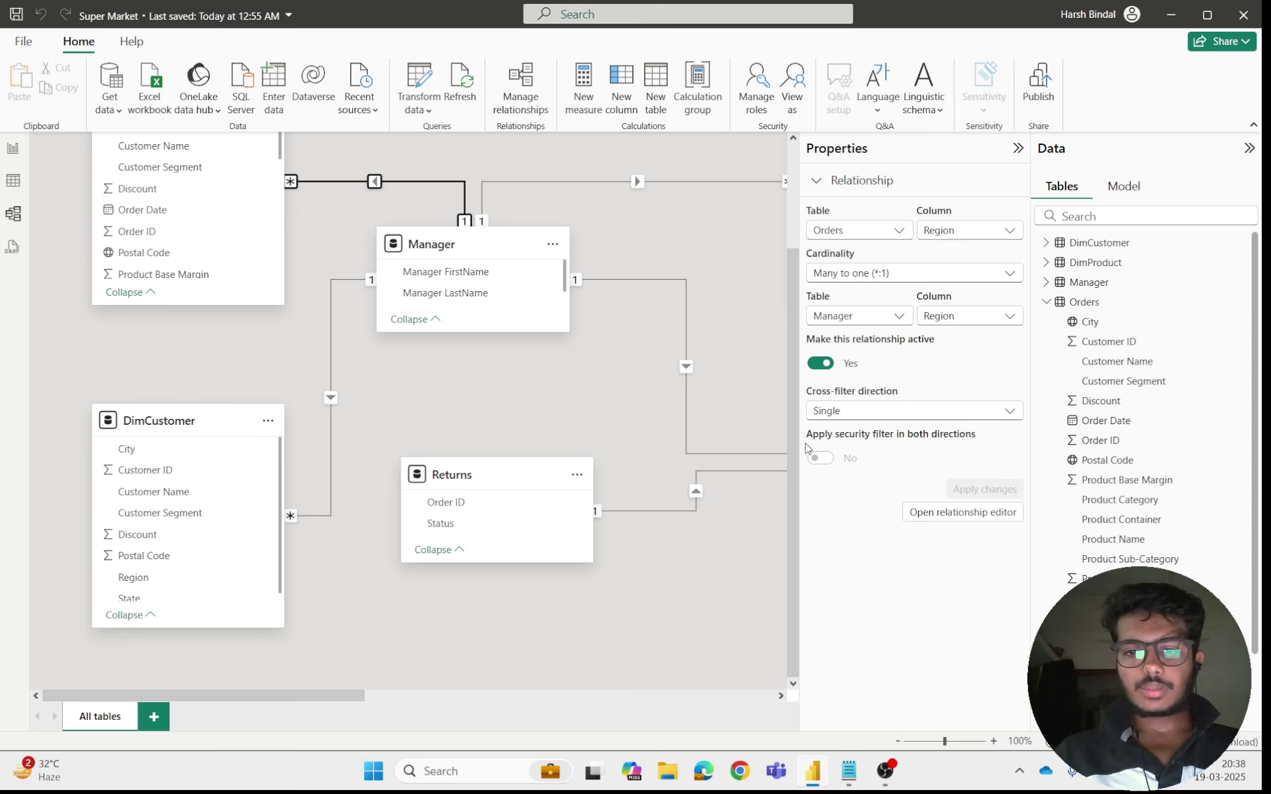
{"action": "scroll", "coordinate": [239, 172], "scroll_direction": "up", "scroll_amount": 3}
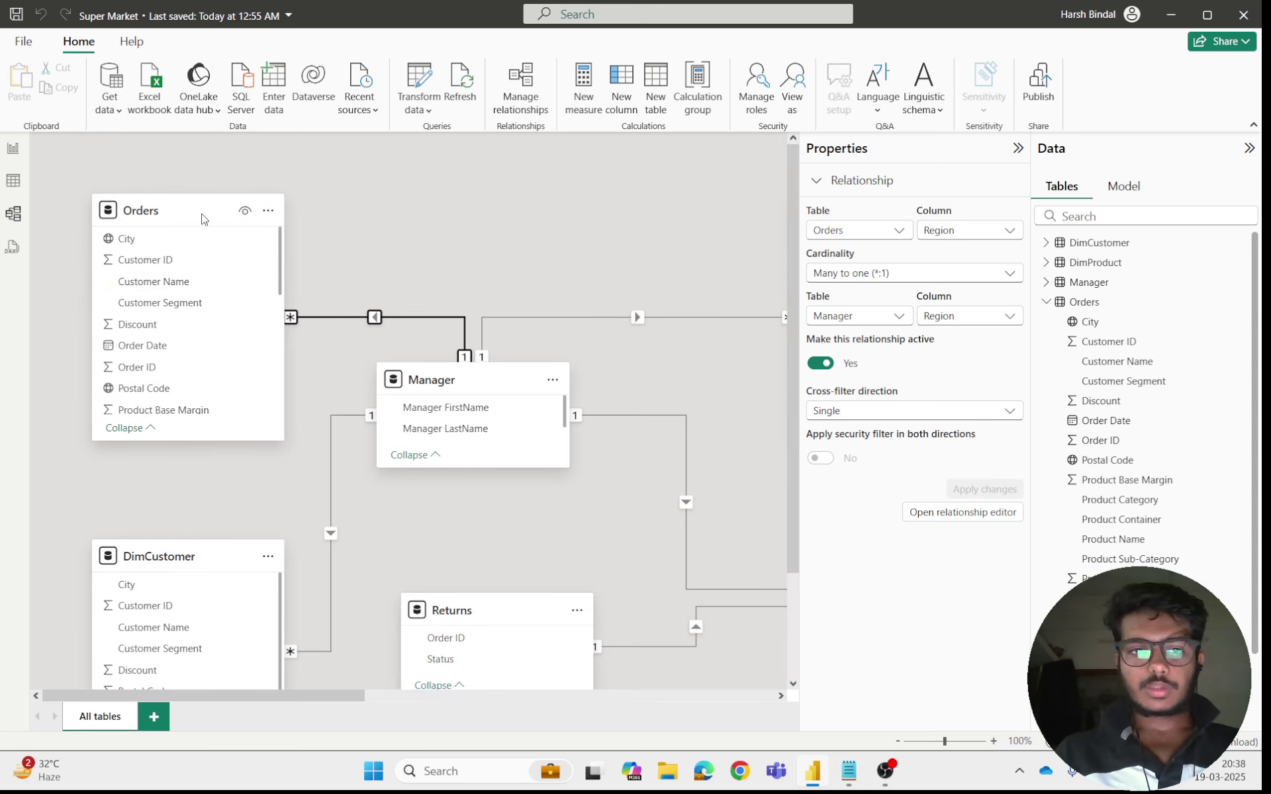
{"action": "left_click", "coordinate": [283, 249]}
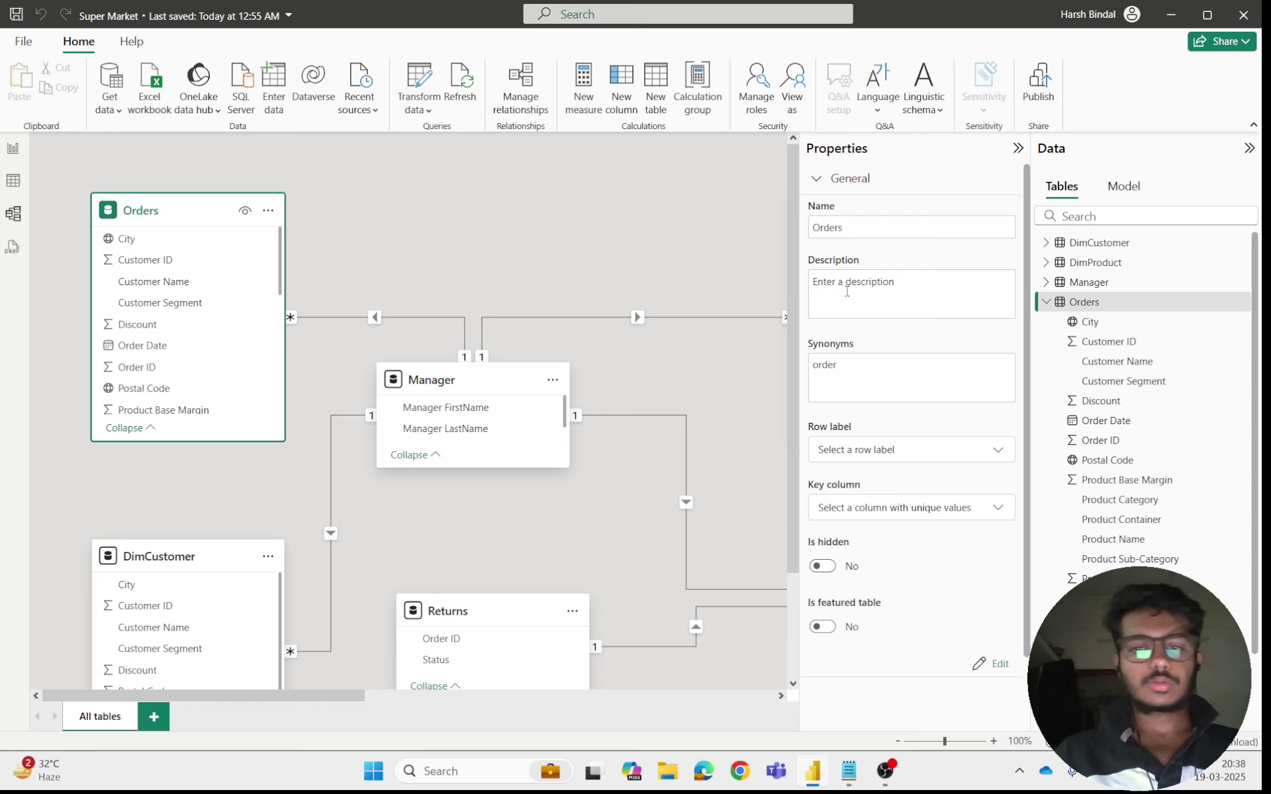
{"action": "scroll", "coordinate": [846, 291], "scroll_direction": "down", "scroll_amount": 1}
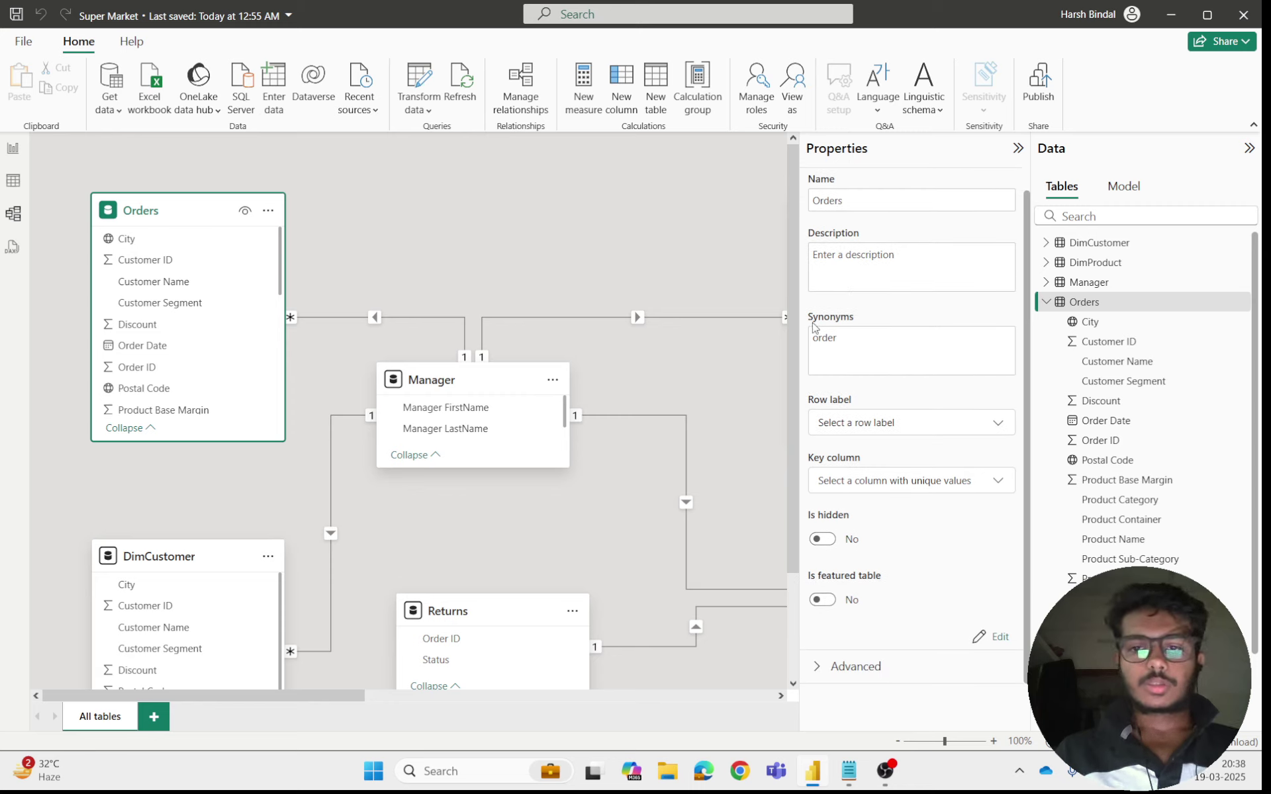
{"action": "left_click_drag", "start_coordinate": [847, 335], "coordinate": [803, 336]}
{"action": "left_click", "coordinate": [897, 310]}
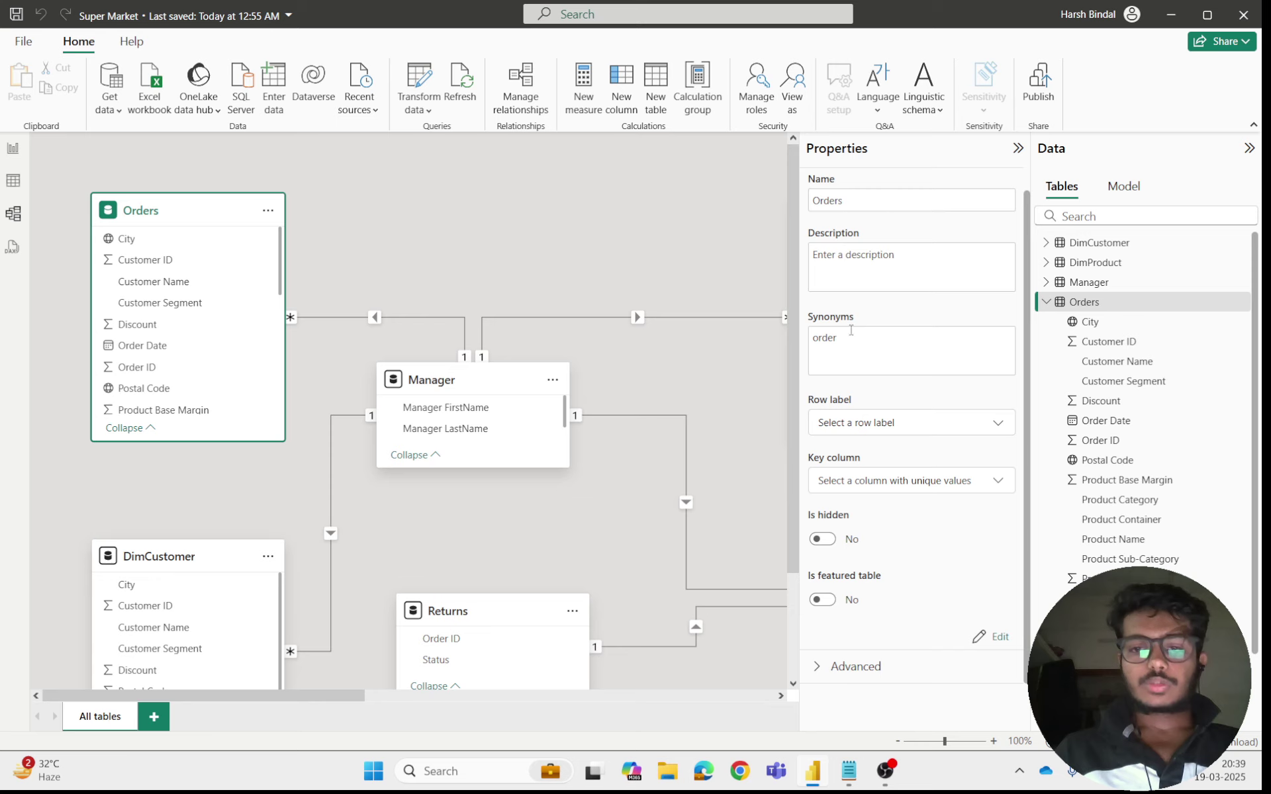
{"action": "left_click_drag", "start_coordinate": [849, 334], "coordinate": [802, 336]}
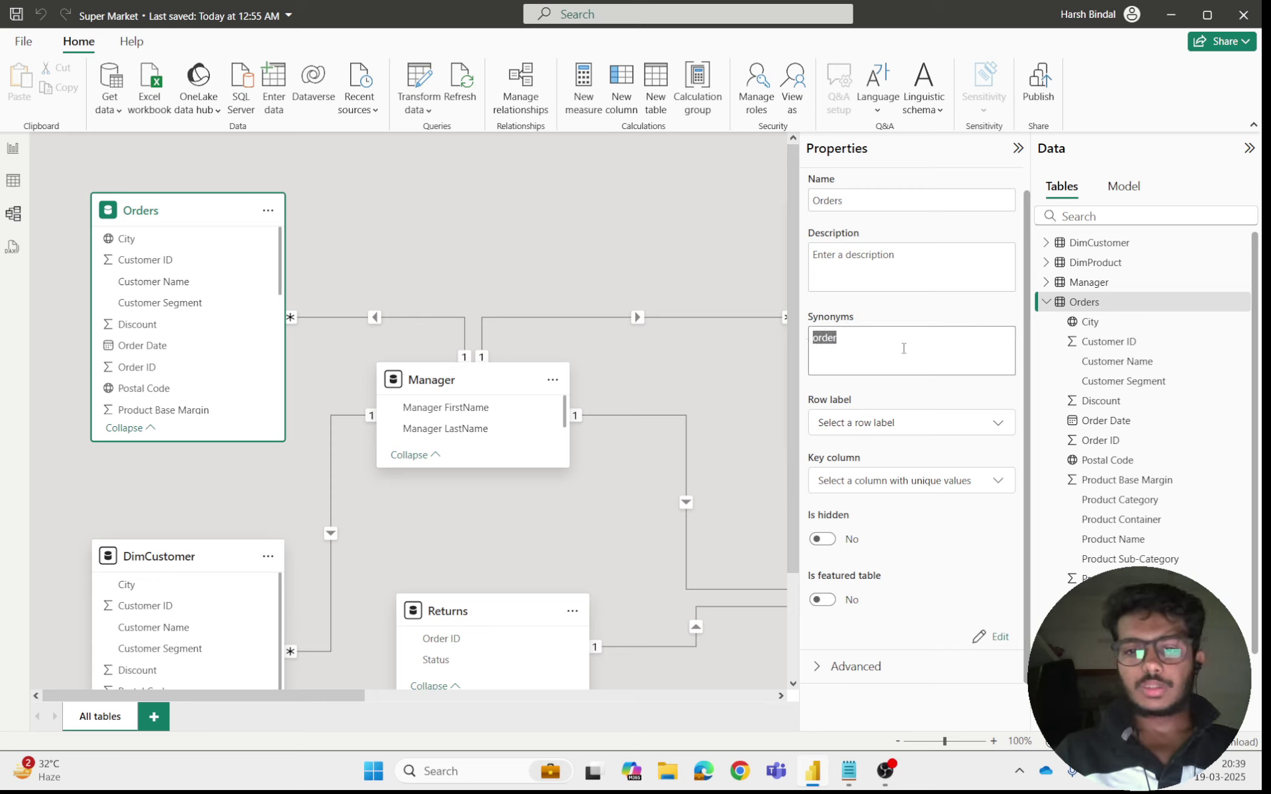
{"action": "left_click", "coordinate": [878, 341]}
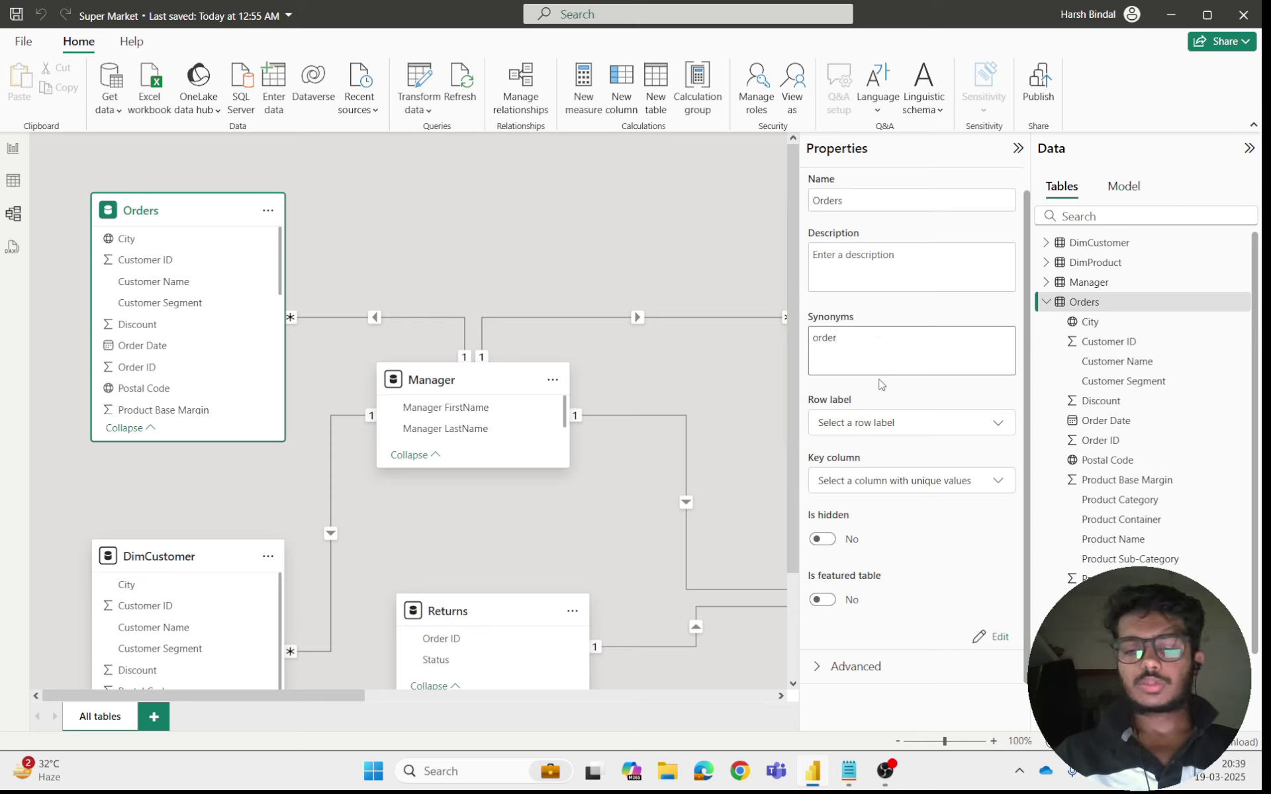
- Review the Orders table's row label and key column options and its advanced storage mode without changing them
{"action": "left_click", "coordinate": [850, 429]}
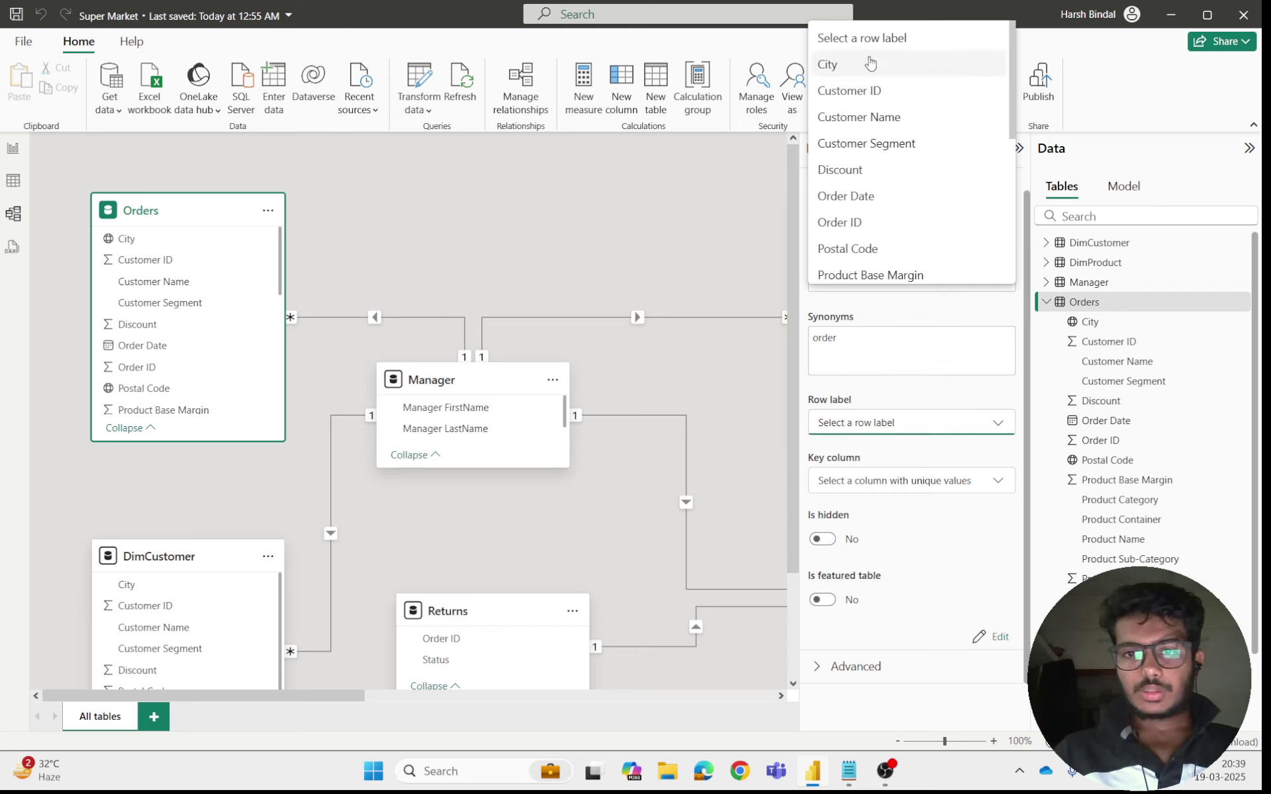
{"action": "scroll", "coordinate": [918, 117], "scroll_direction": "down", "scroll_amount": 3}
{"action": "scroll", "coordinate": [920, 119], "scroll_direction": "down", "scroll_amount": 2}
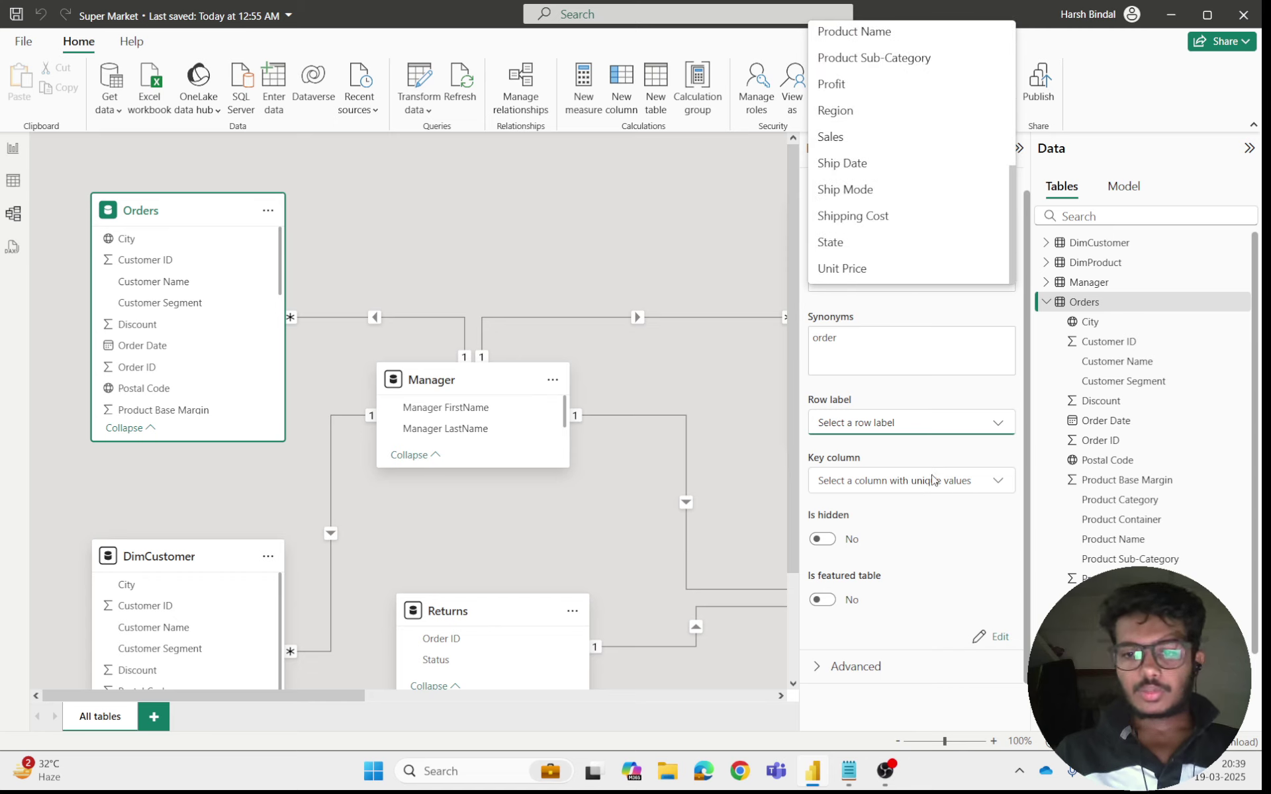
{"action": "left_click", "coordinate": [892, 416]}
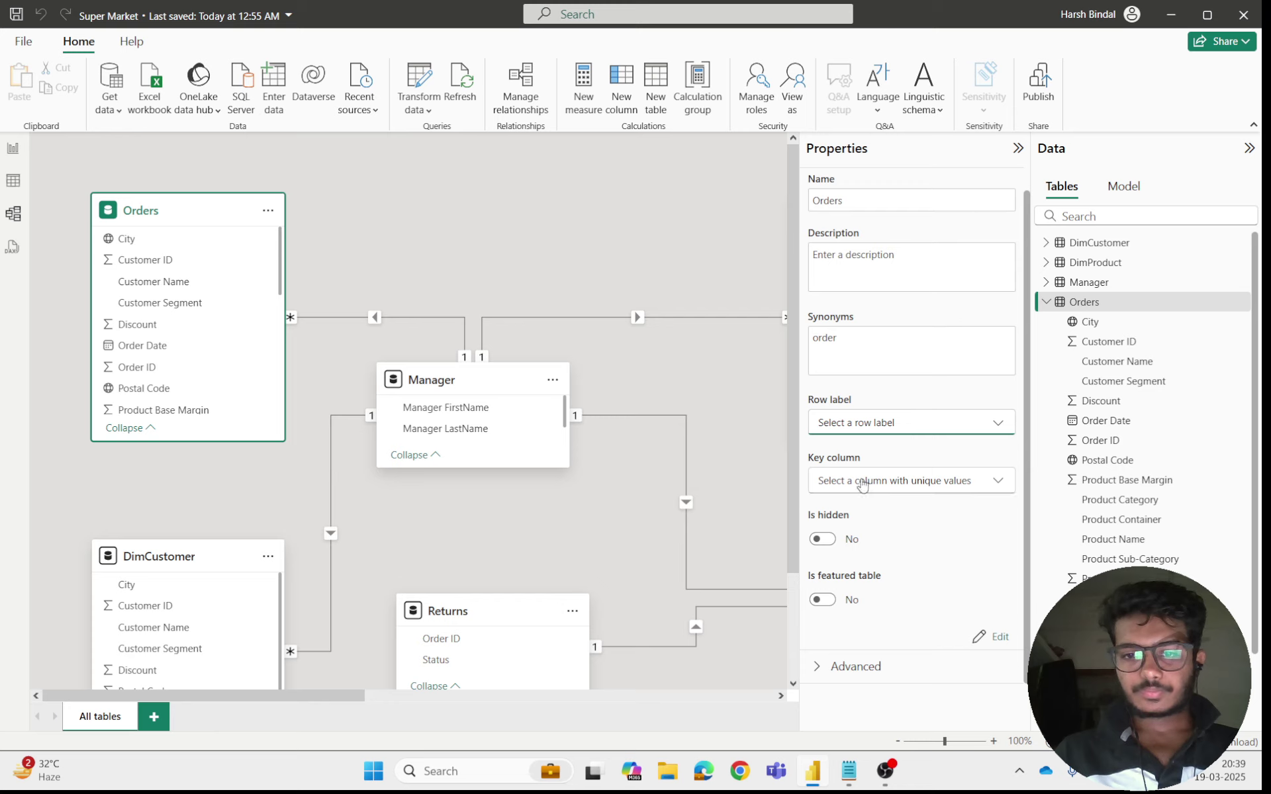
{"action": "left_click", "coordinate": [936, 480]}
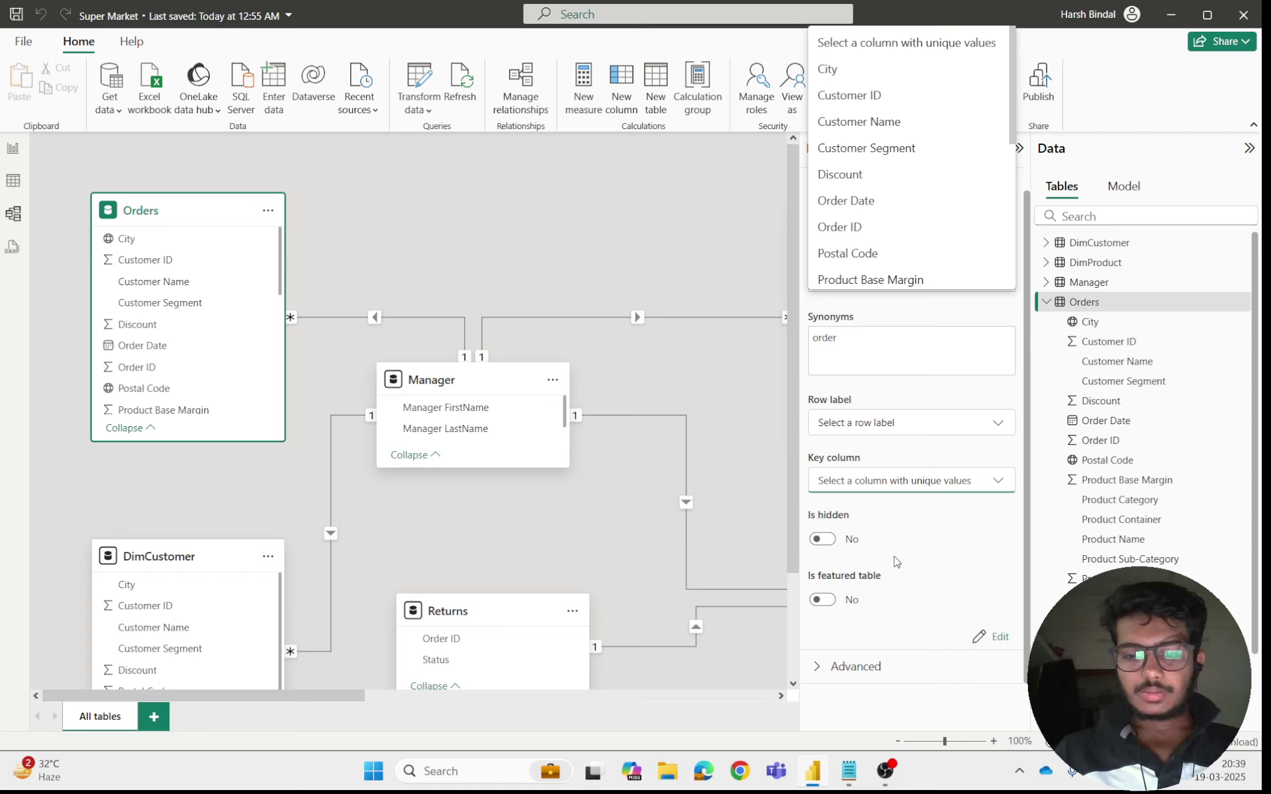
{"action": "left_click", "coordinate": [918, 553]}
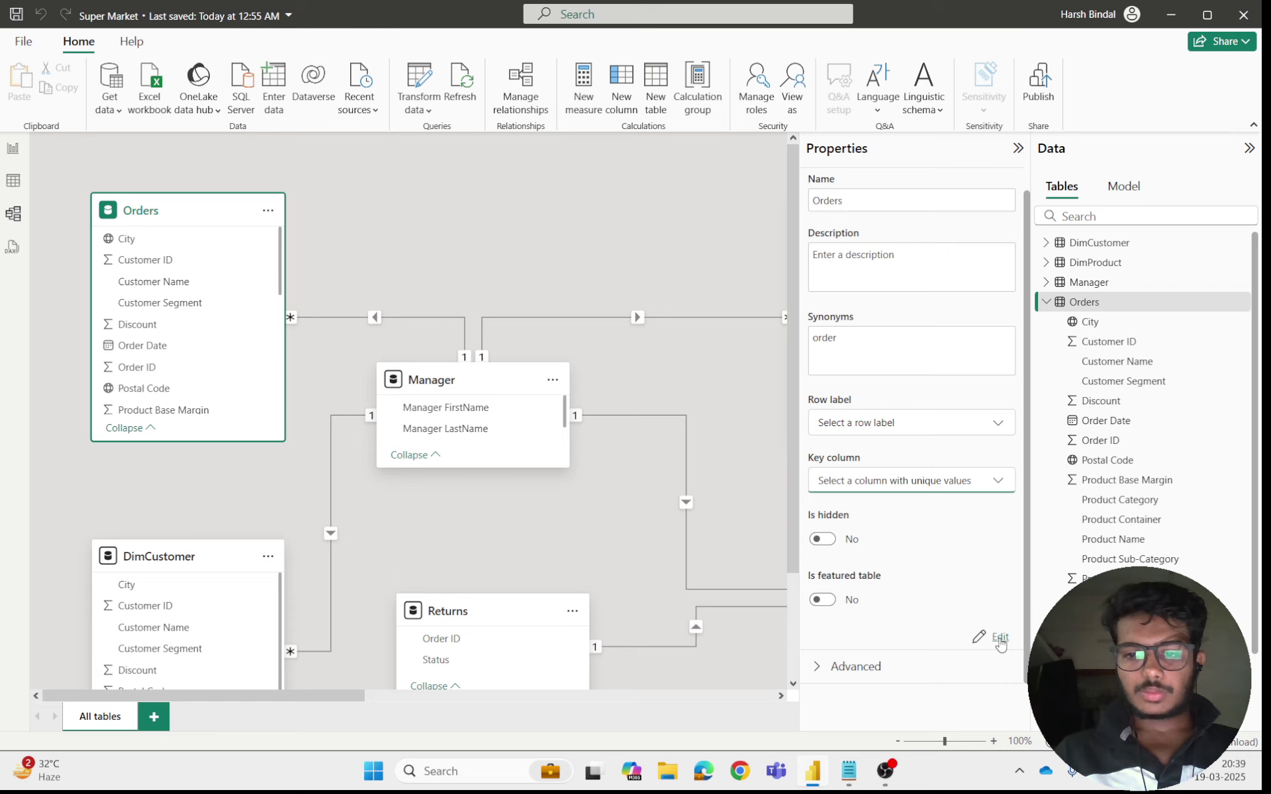
{"action": "left_click", "coordinate": [900, 660]}
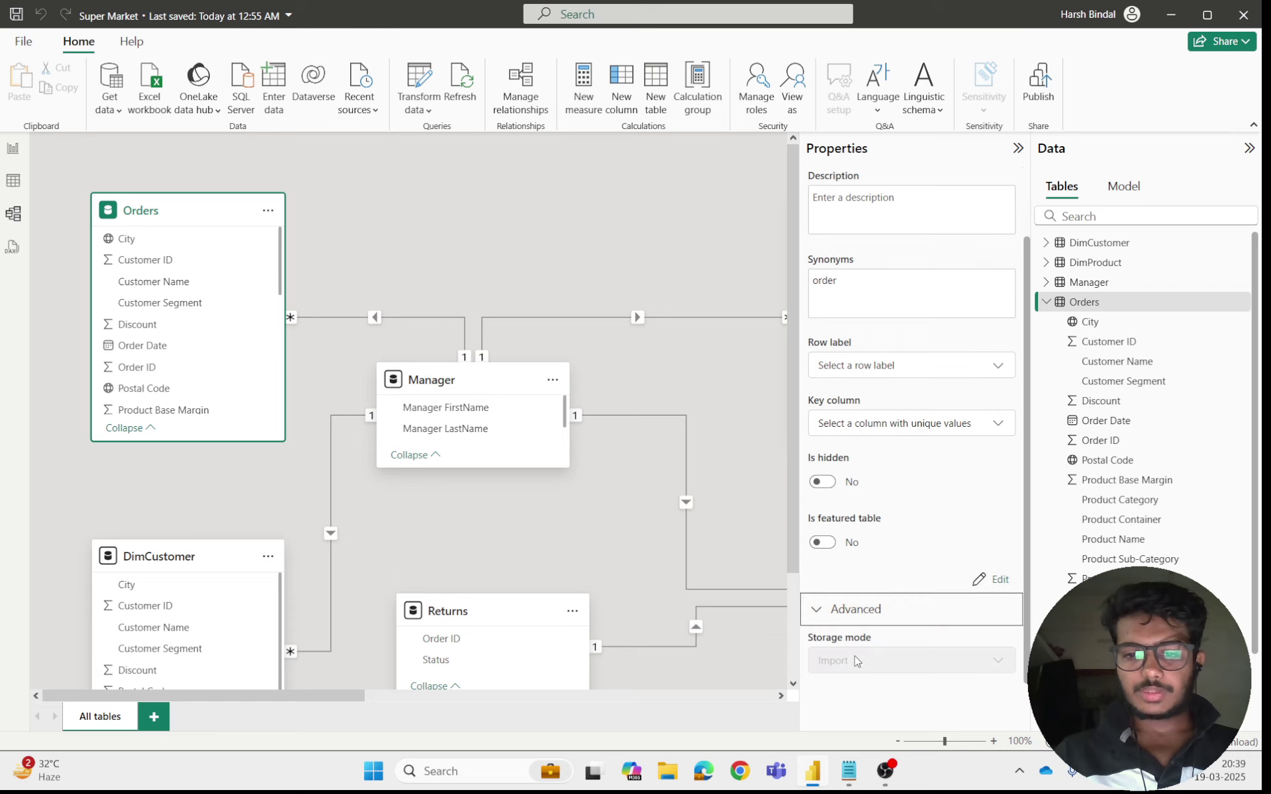
{"action": "left_click", "coordinate": [829, 623]}
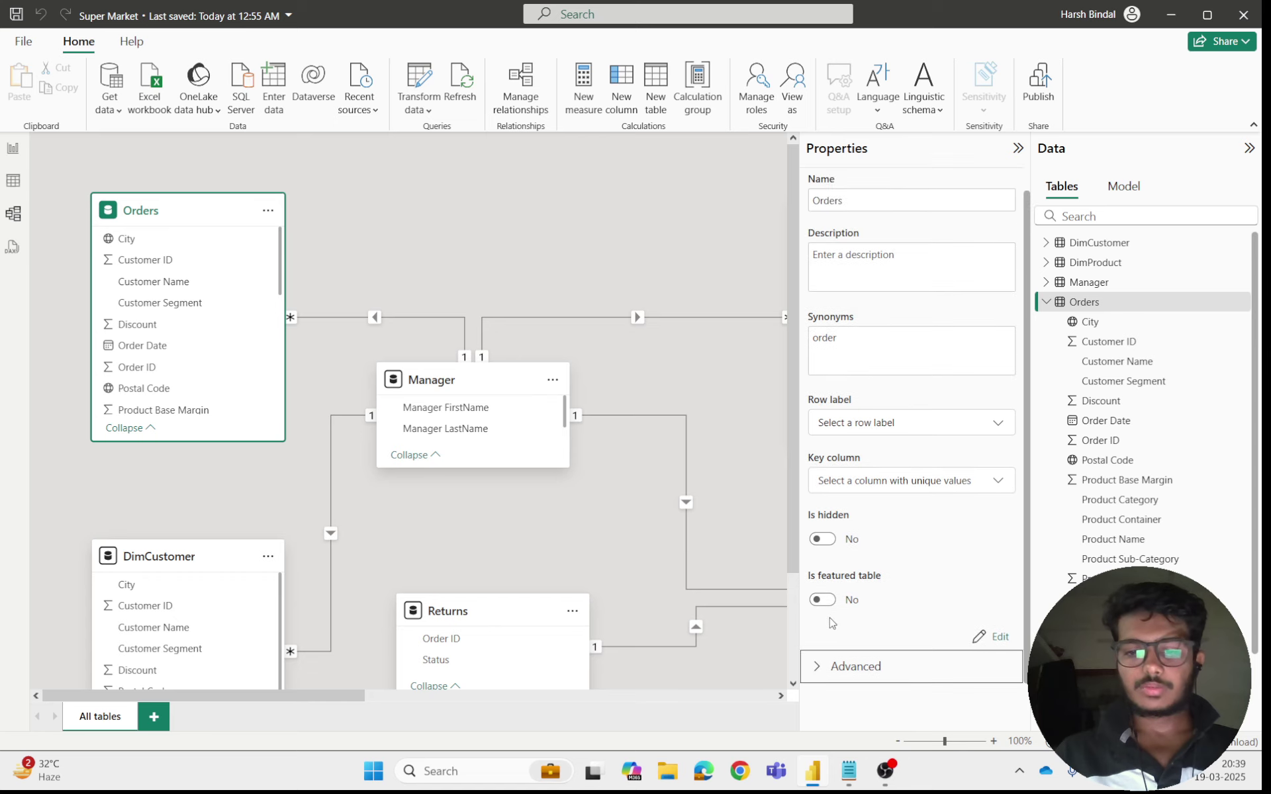
{"action": "scroll", "coordinate": [915, 574], "scroll_direction": "up", "scroll_amount": 2}
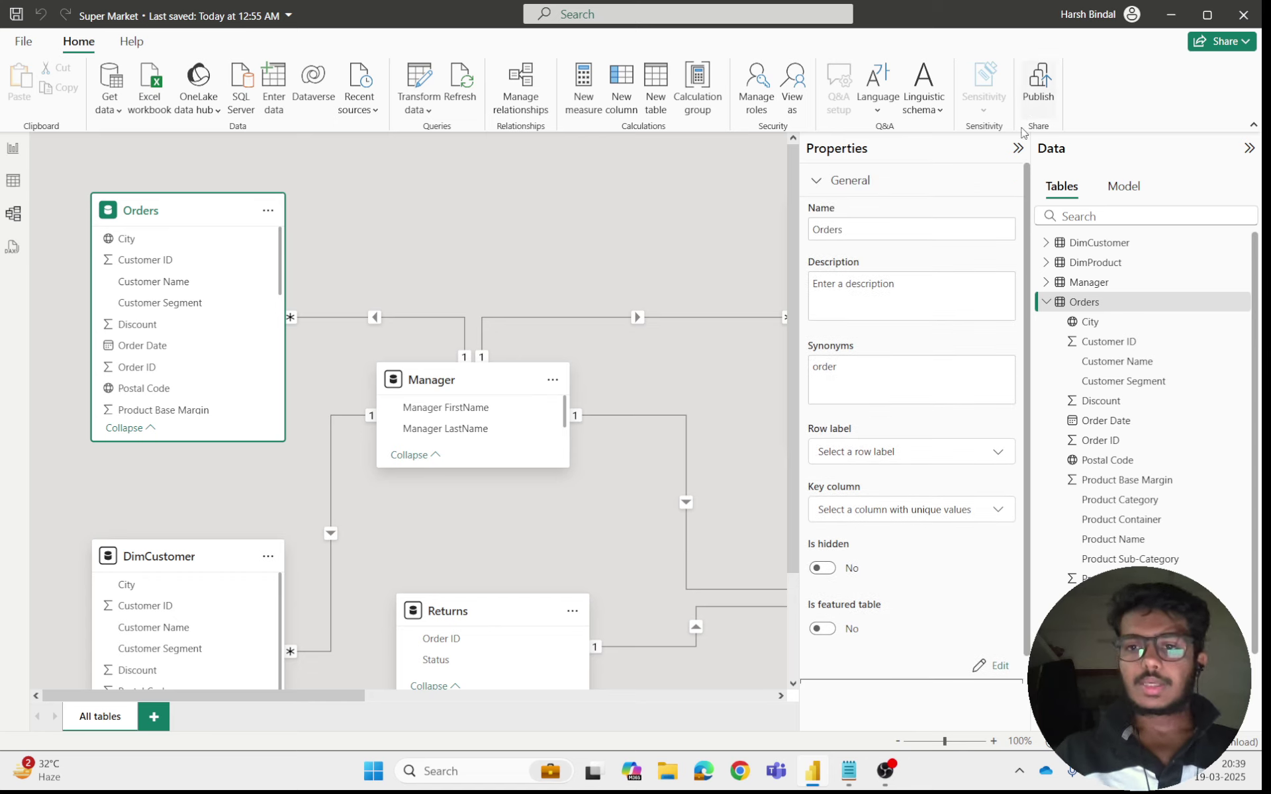
- Hide the Orders table by setting its Is hidden property to Yes
{"action": "left_click", "coordinate": [1018, 148]}
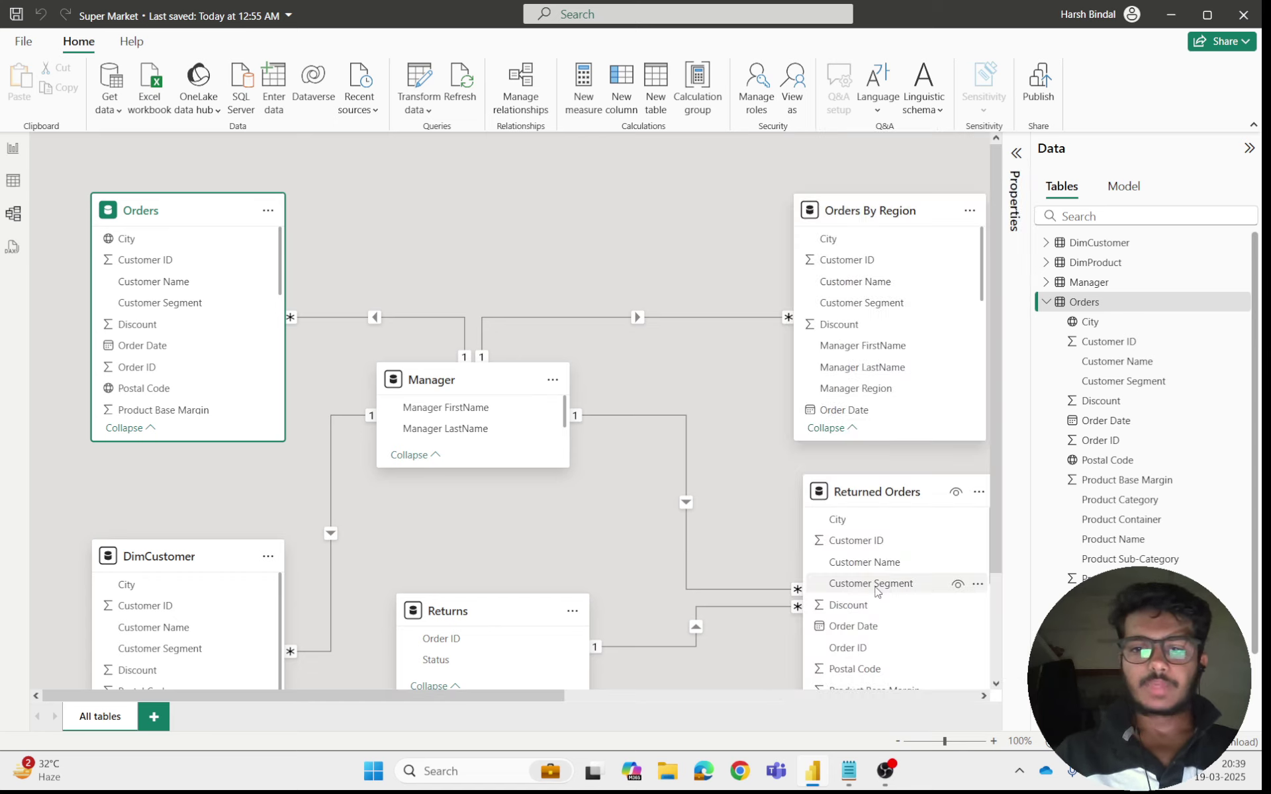
{"action": "scroll", "coordinate": [875, 591], "scroll_direction": "down", "scroll_amount": 2}
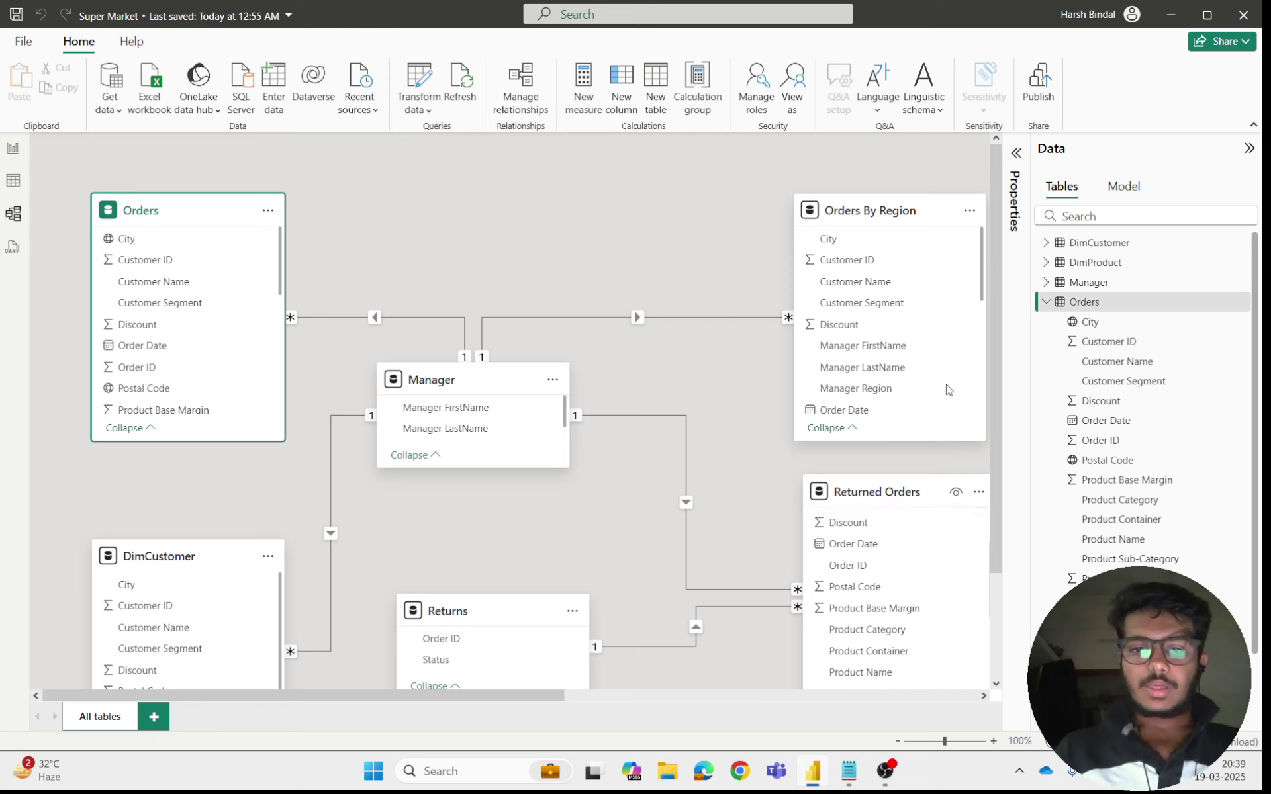
{"action": "left_click", "coordinate": [1011, 157]}
{"action": "scroll", "coordinate": [913, 662], "scroll_direction": "down", "scroll_amount": 1}
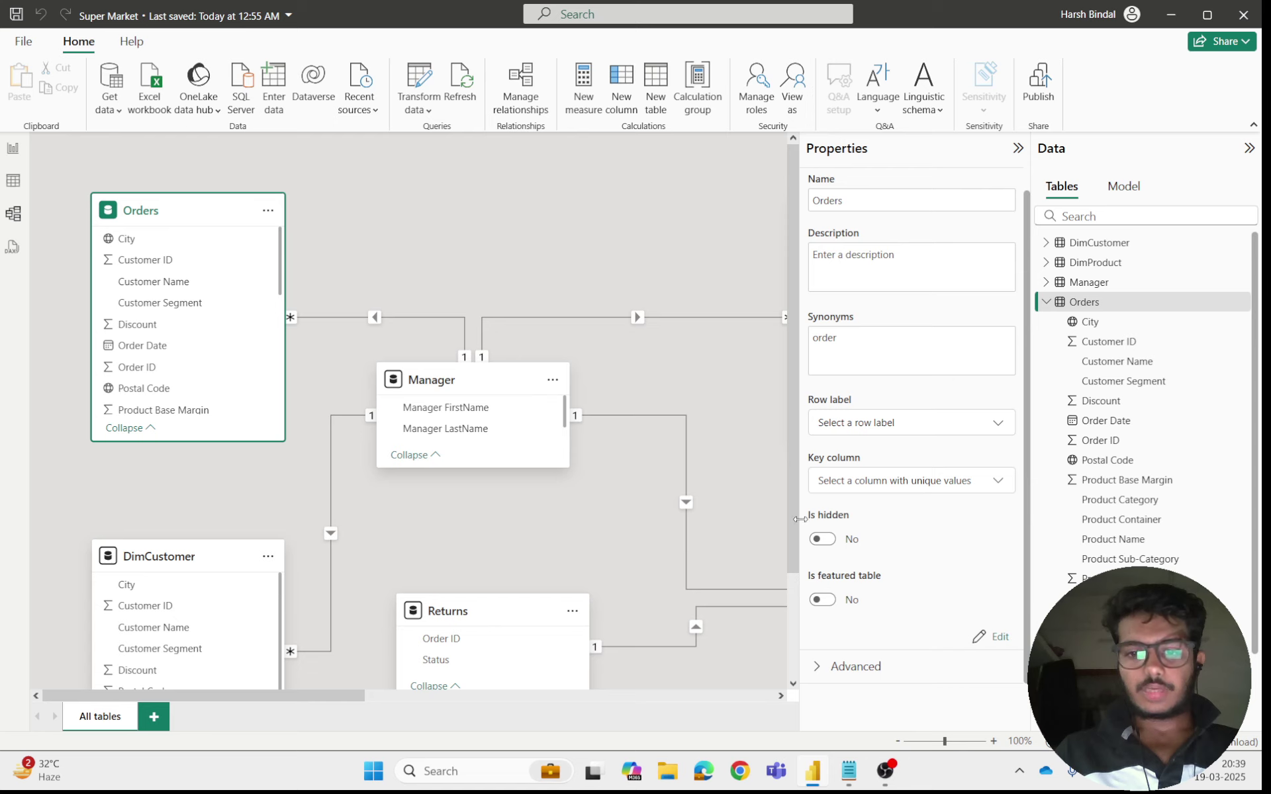
{"action": "left_click", "coordinate": [824, 539]}
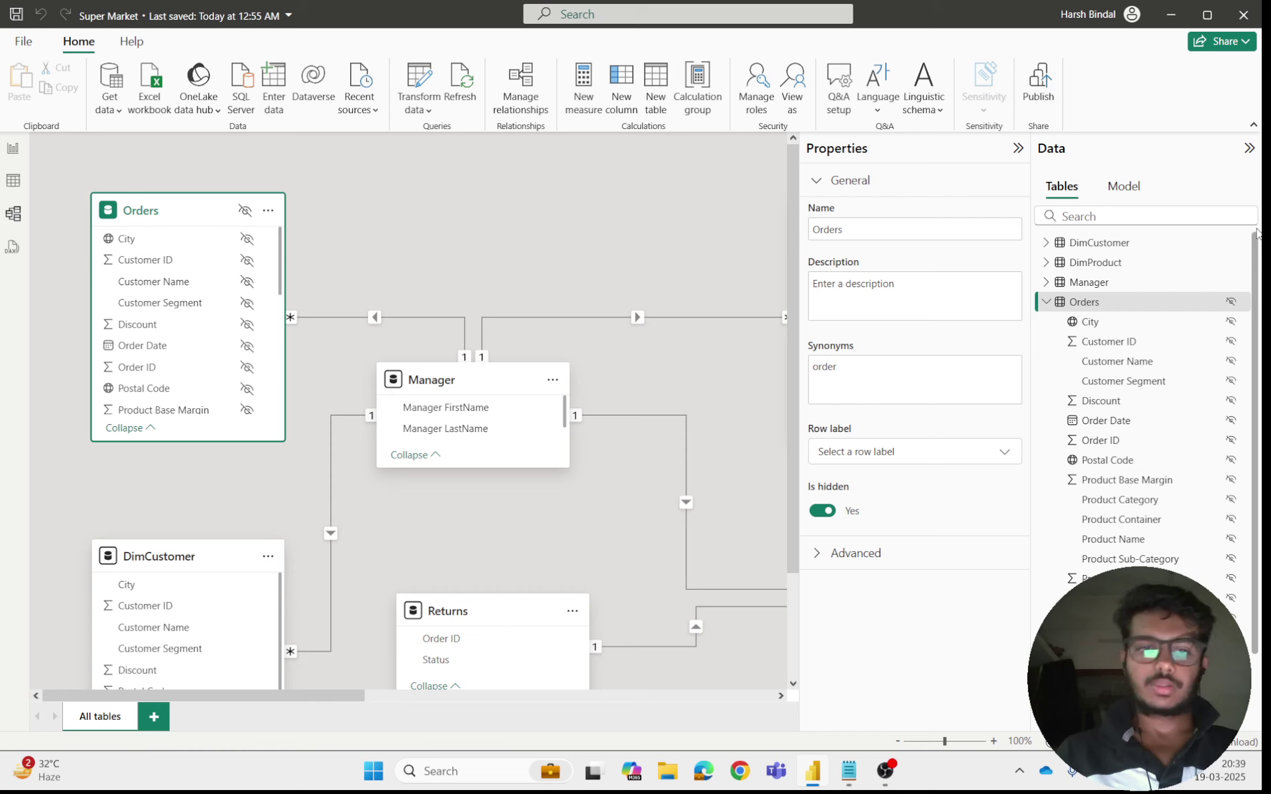
- Check the report and table views for the hidden Orders table, and return to the model view
{"action": "left_click", "coordinate": [13, 149]}
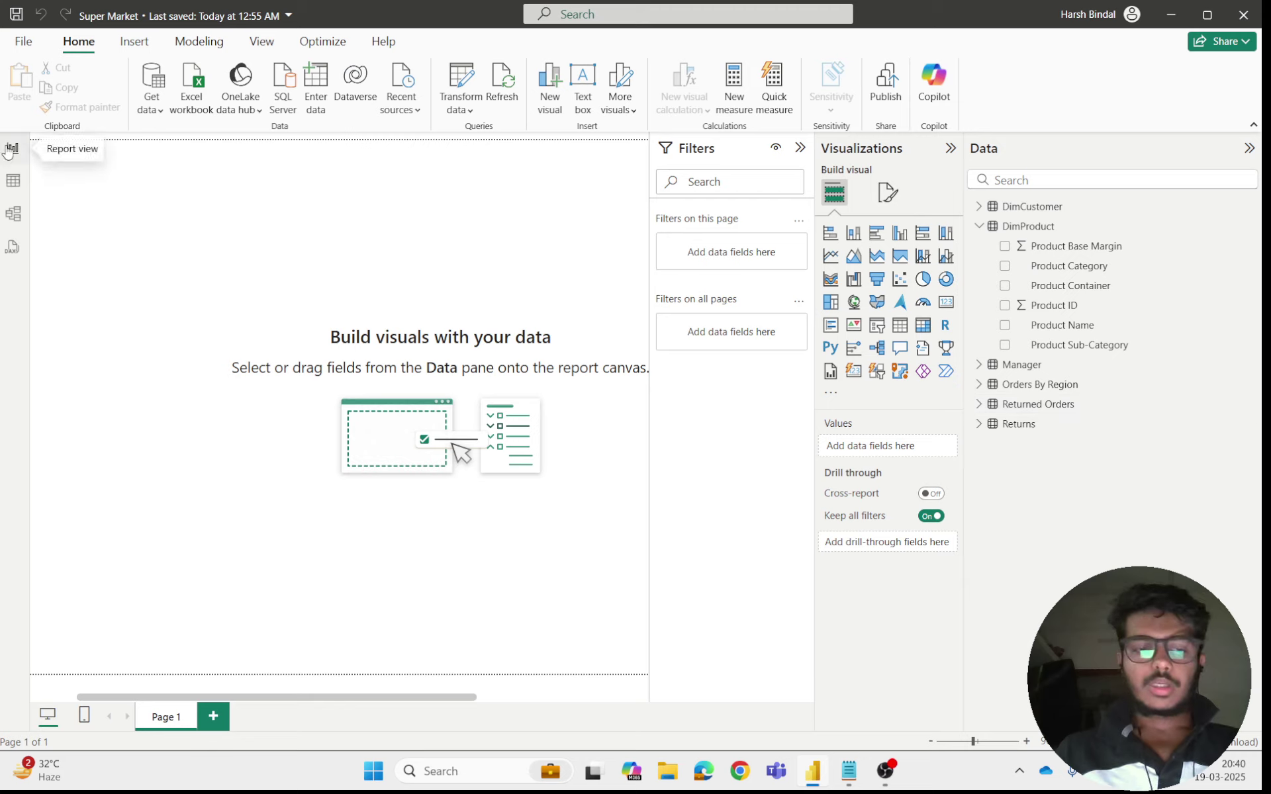
{"action": "left_click", "coordinate": [13, 182]}
{"action": "left_click", "coordinate": [13, 213]}
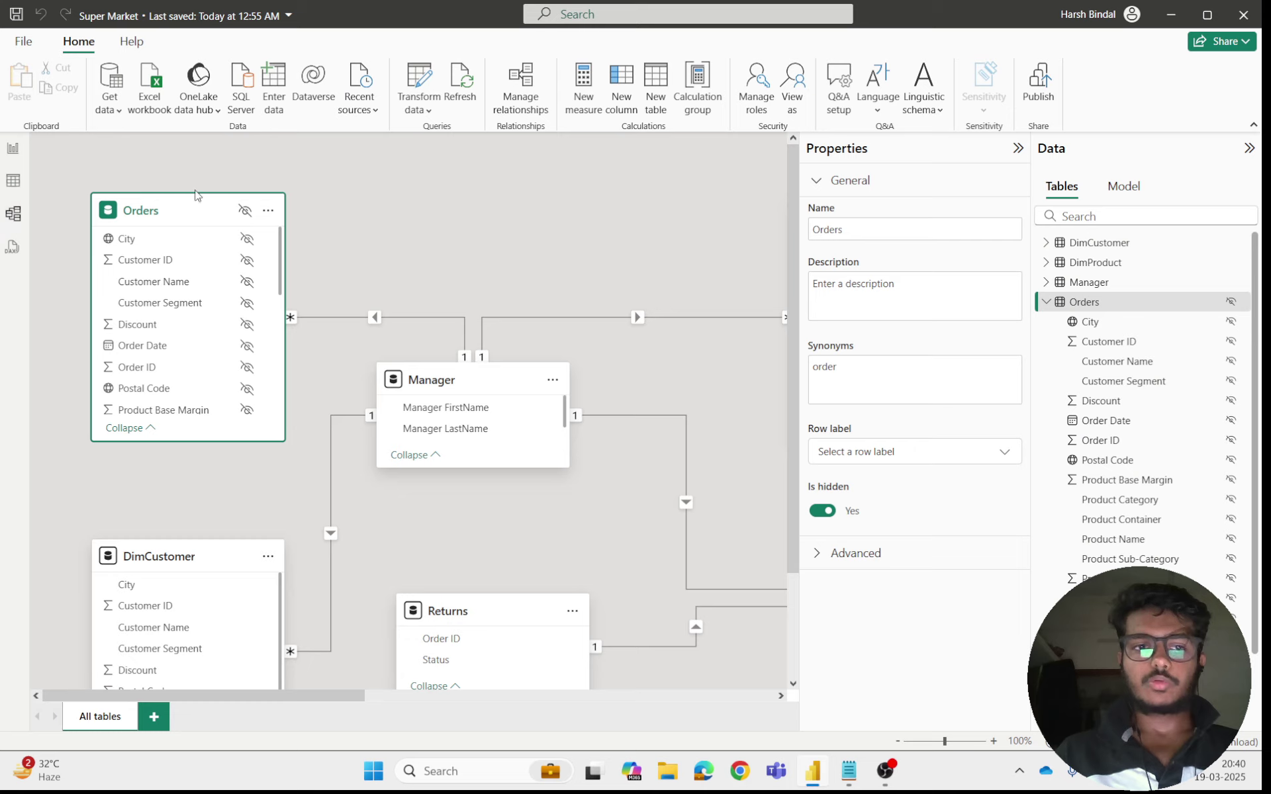
- Unhide the Orders table from its card in the model diagram and check the report view's list of tables
{"action": "left_click", "coordinate": [244, 211]}
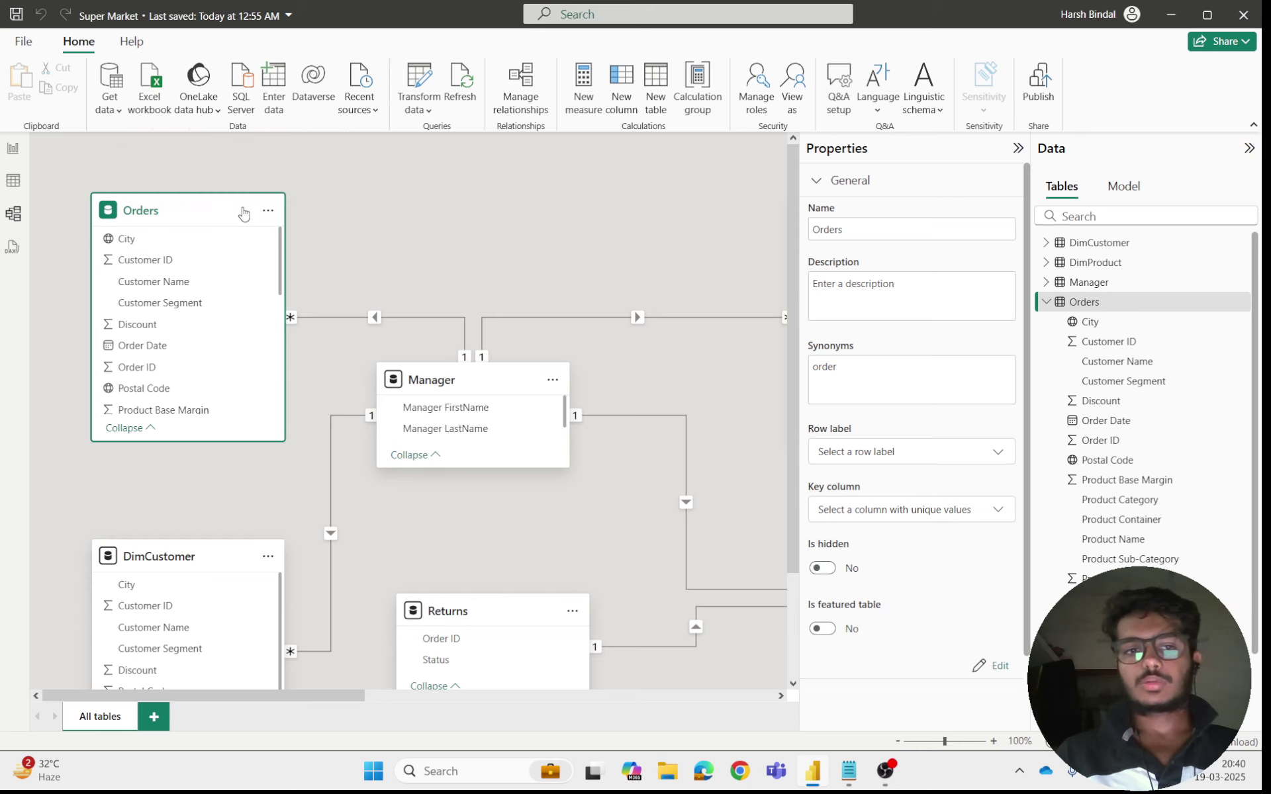
{"action": "left_click", "coordinate": [12, 148]}
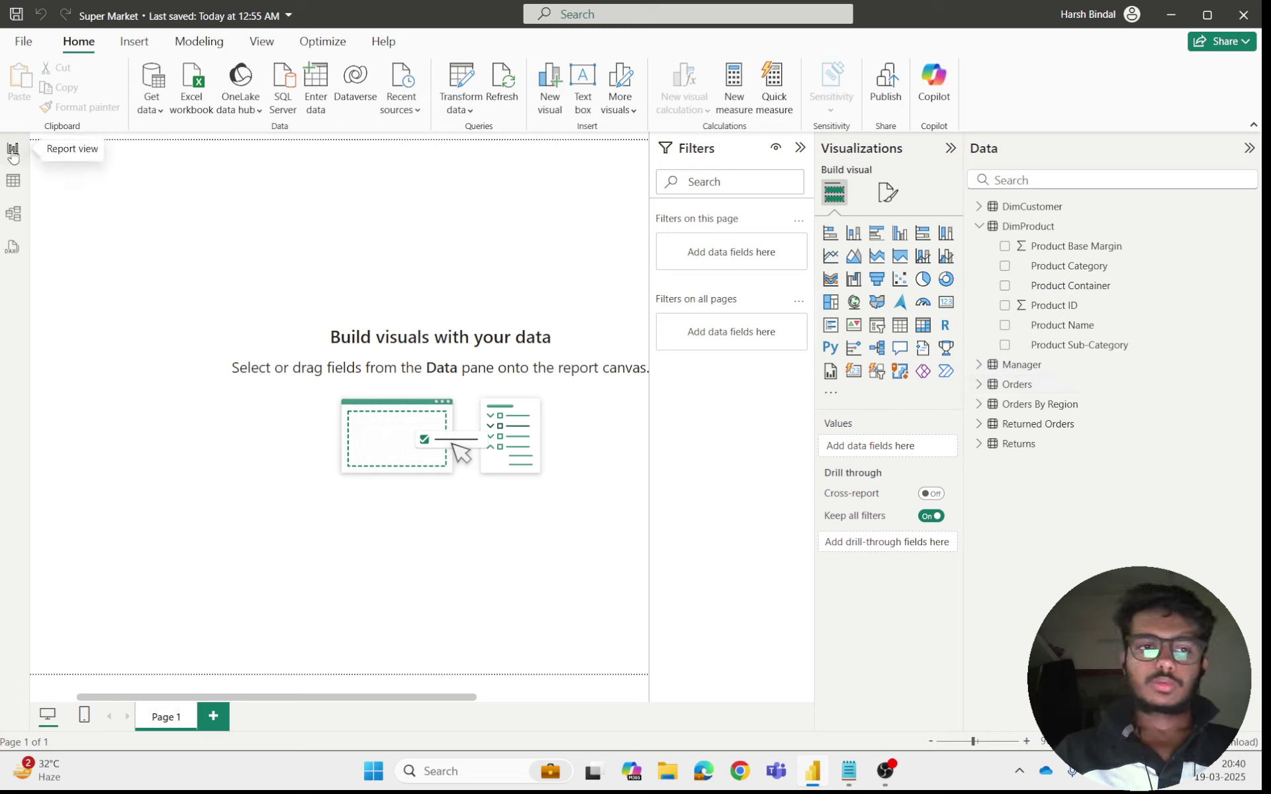
- Compare the Orders table's visibility in the table and report views, and return to the model view
{"action": "left_click", "coordinate": [10, 193]}
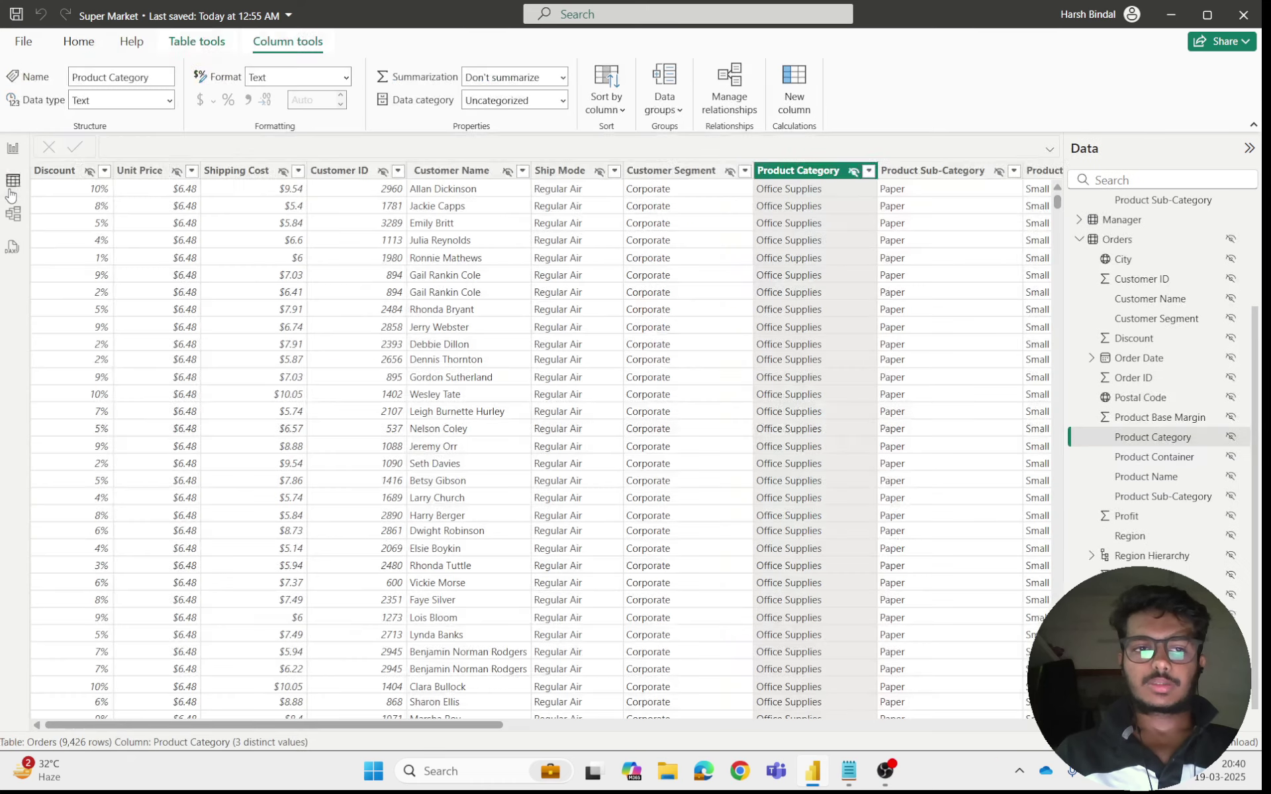
{"action": "left_click", "coordinate": [13, 147]}
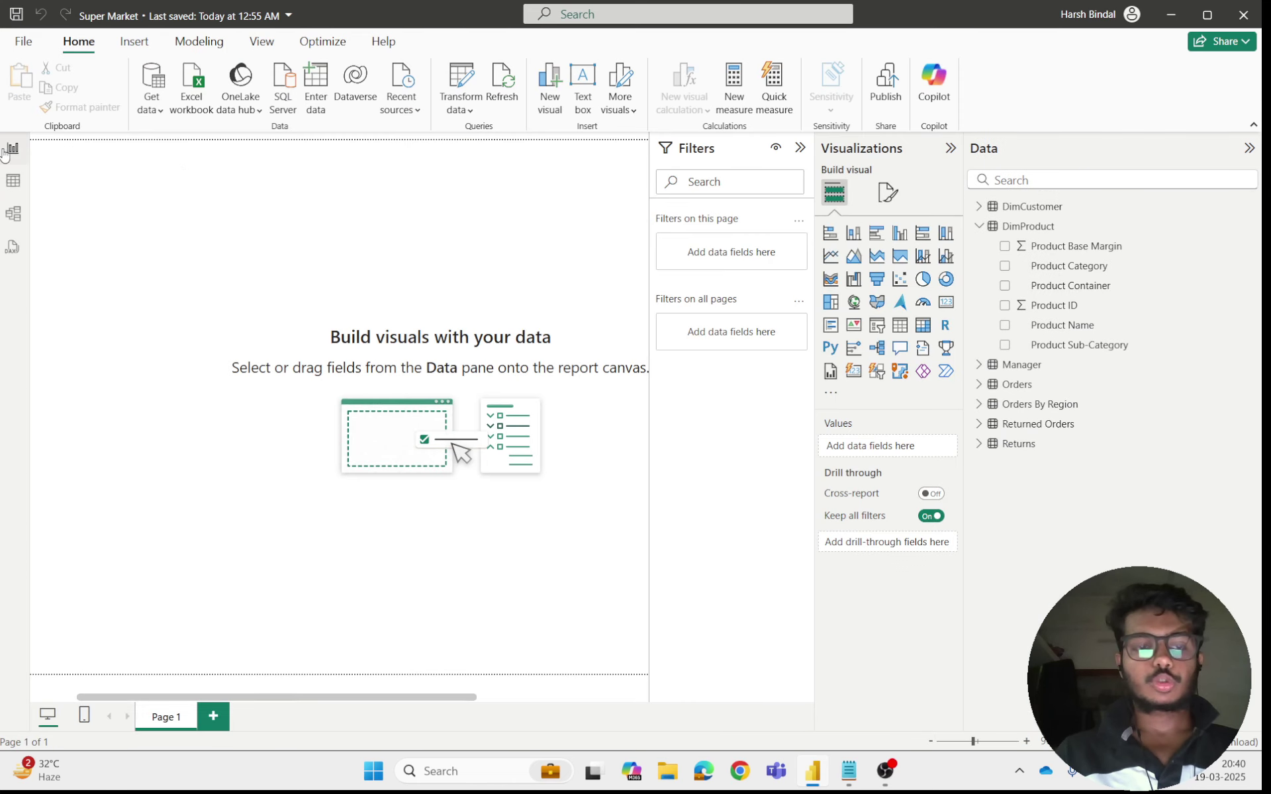
{"action": "left_click", "coordinate": [8, 192]}
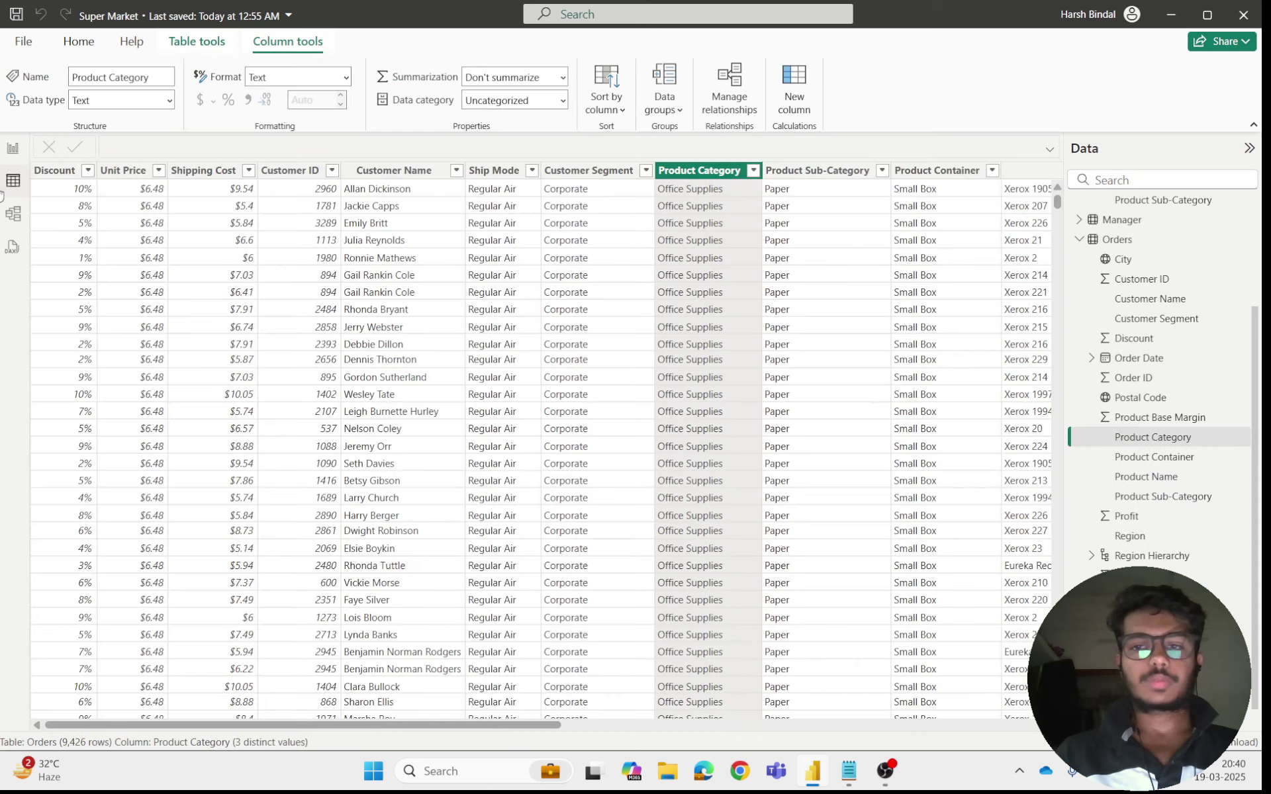
{"action": "left_click", "coordinate": [10, 218]}
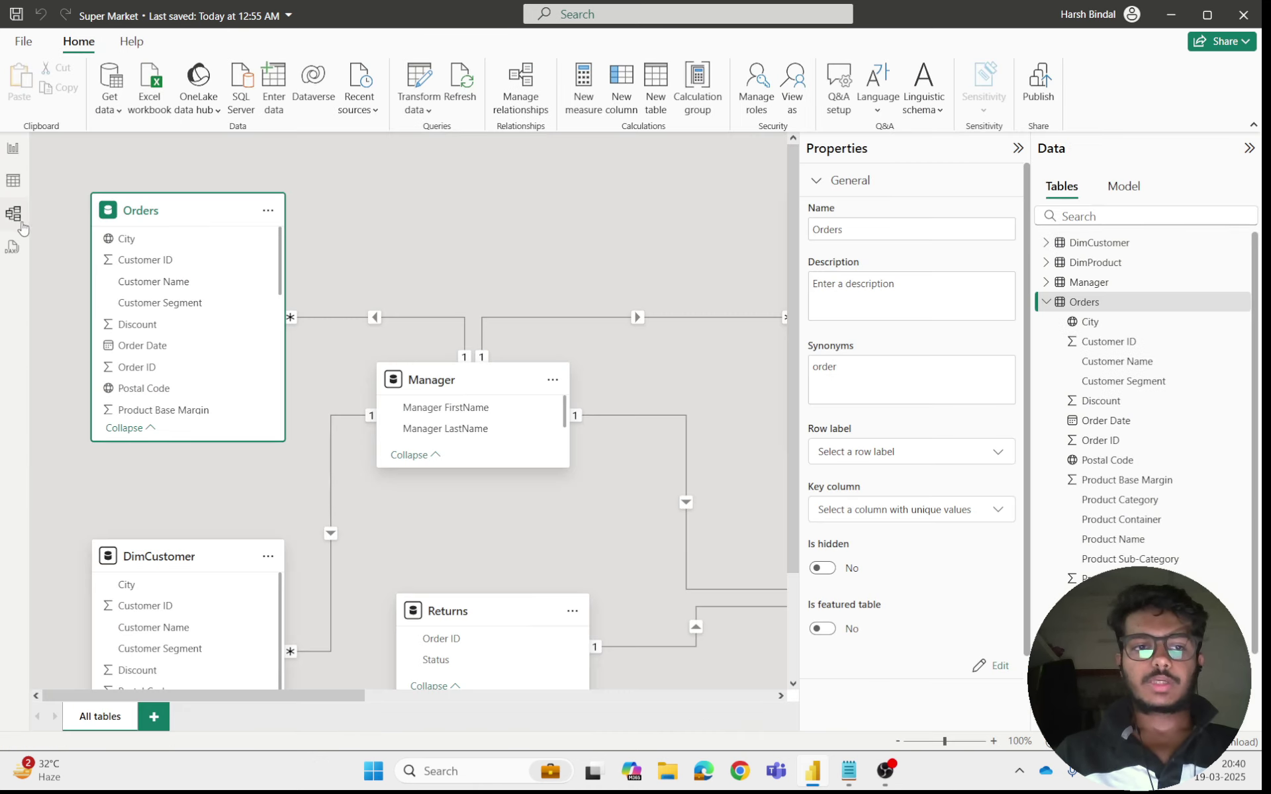
- Hide the DimCustomer and DimProduct tables from their cards in the model diagram
{"action": "scroll", "coordinate": [244, 430], "scroll_direction": "down", "scroll_amount": 3}
{"action": "left_click", "coordinate": [244, 426]}
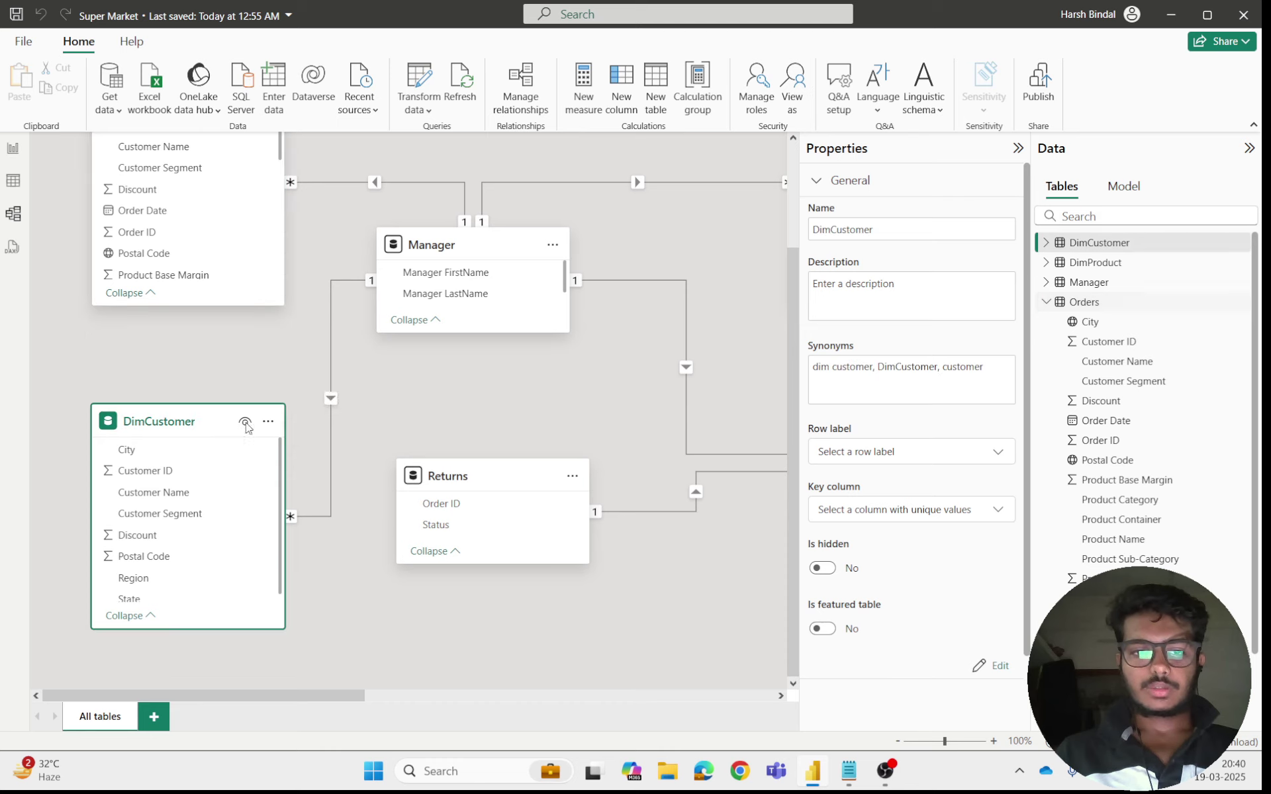
{"action": "left_click_drag", "start_coordinate": [320, 697], "coordinate": [907, 692]}
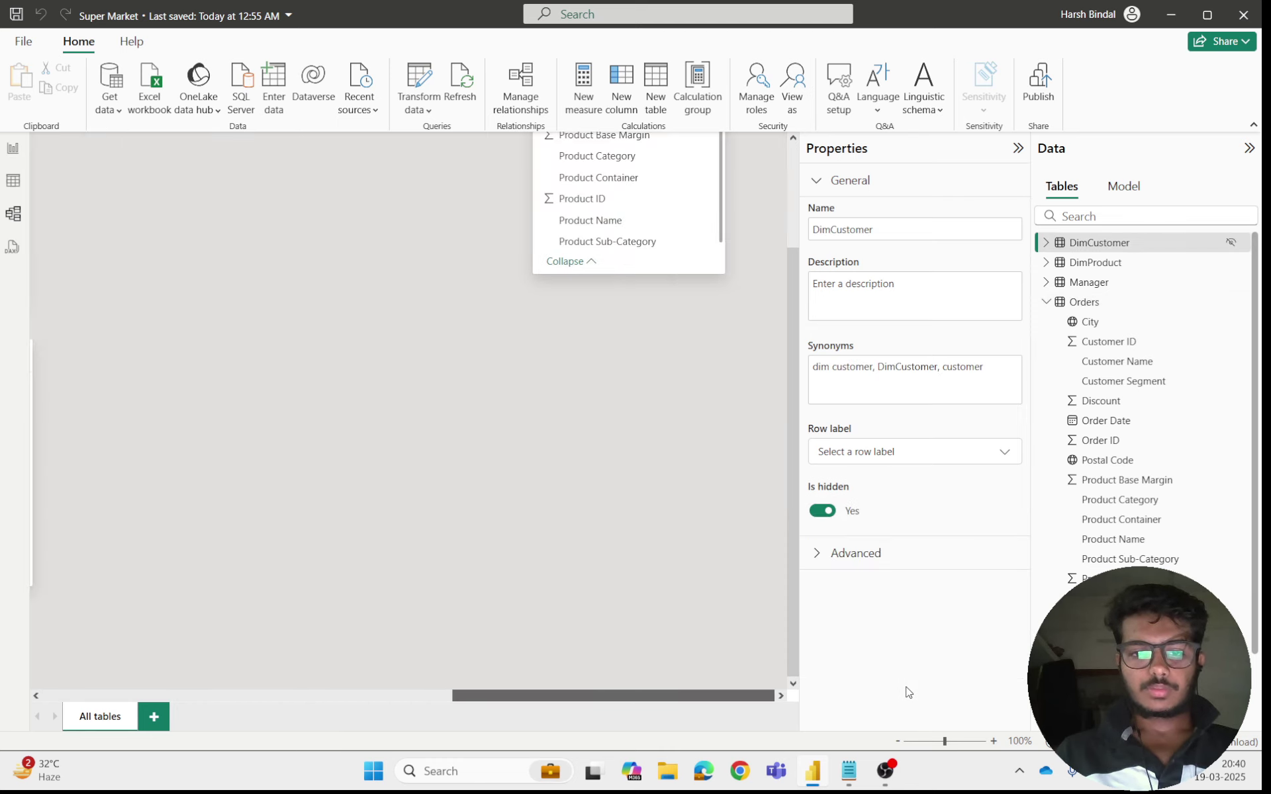
{"action": "scroll", "coordinate": [737, 528], "scroll_direction": "up", "scroll_amount": 3}
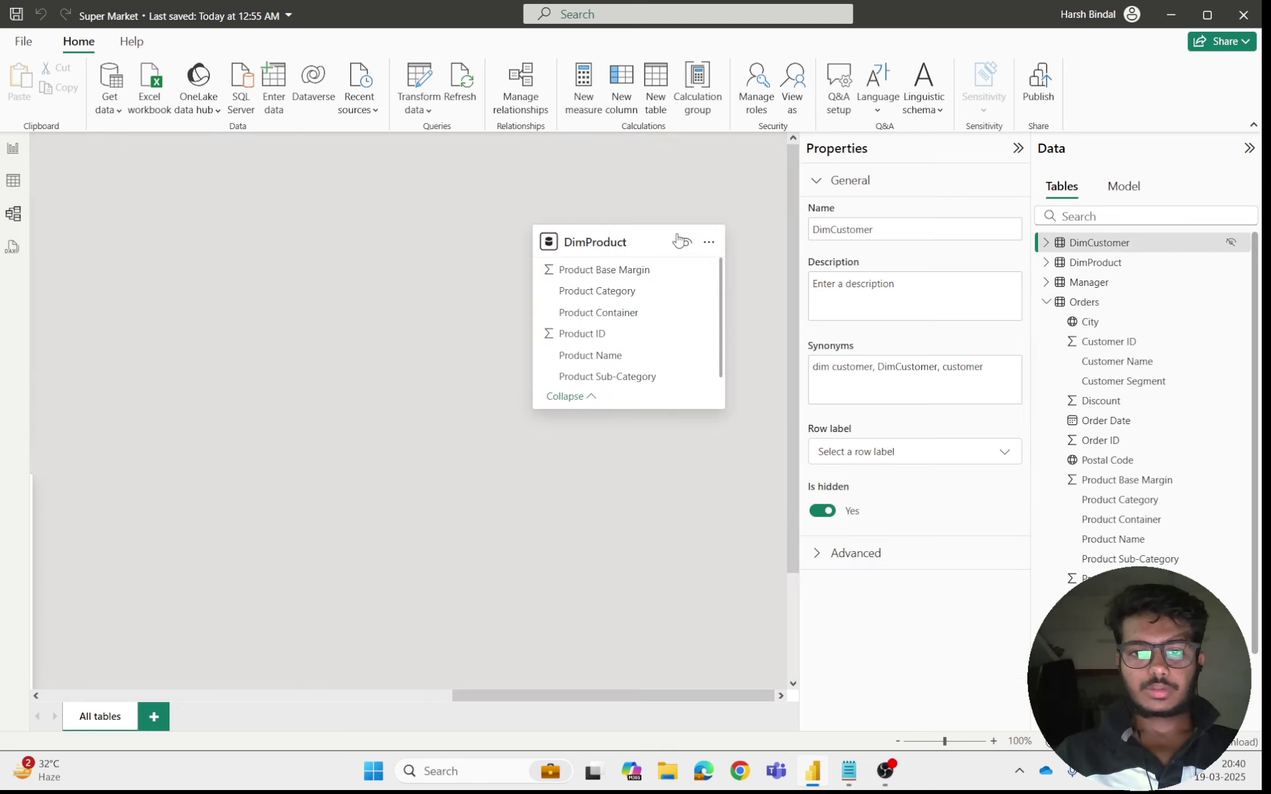
{"action": "left_click", "coordinate": [685, 242]}
- Hide the Returned Orders and Orders By Region tables from their cards in the model diagram
{"action": "left_click_drag", "start_coordinate": [573, 704], "coordinate": [159, 655]}
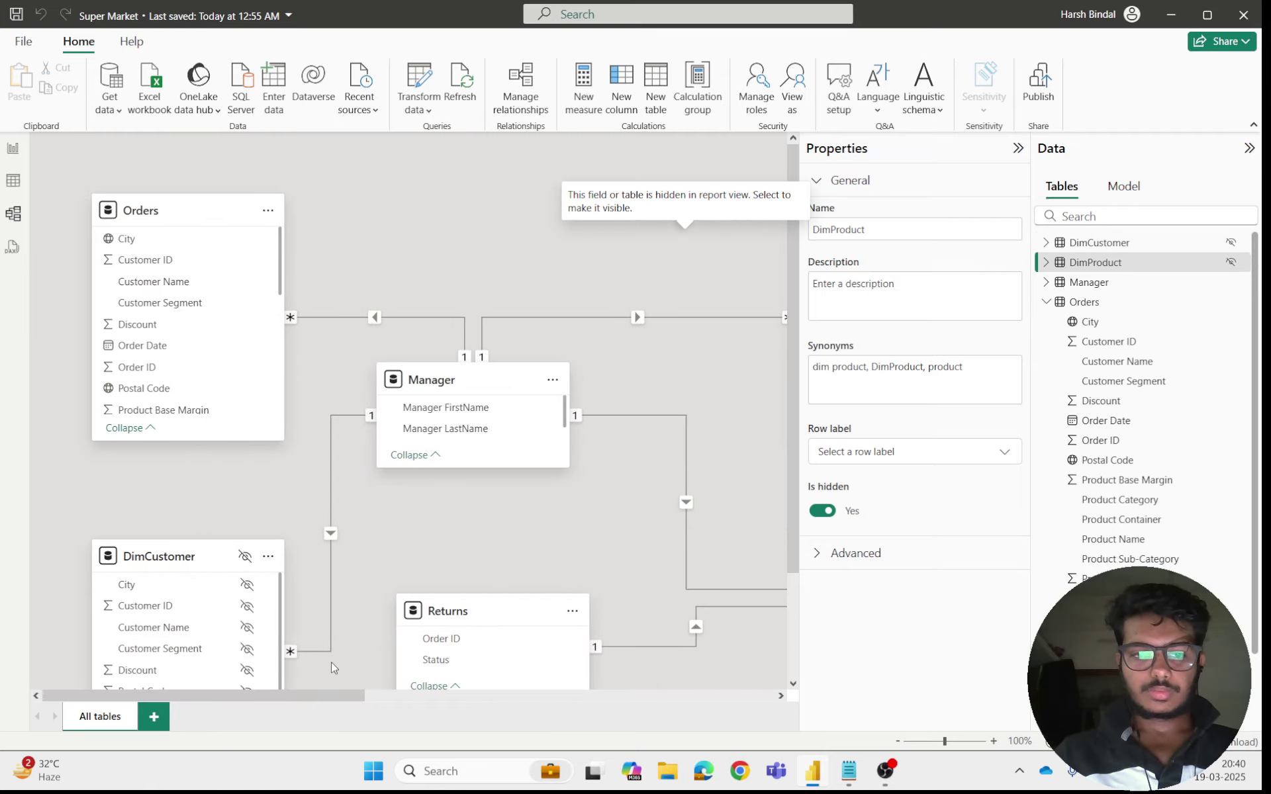
{"action": "left_click_drag", "start_coordinate": [314, 687], "coordinate": [503, 688]}
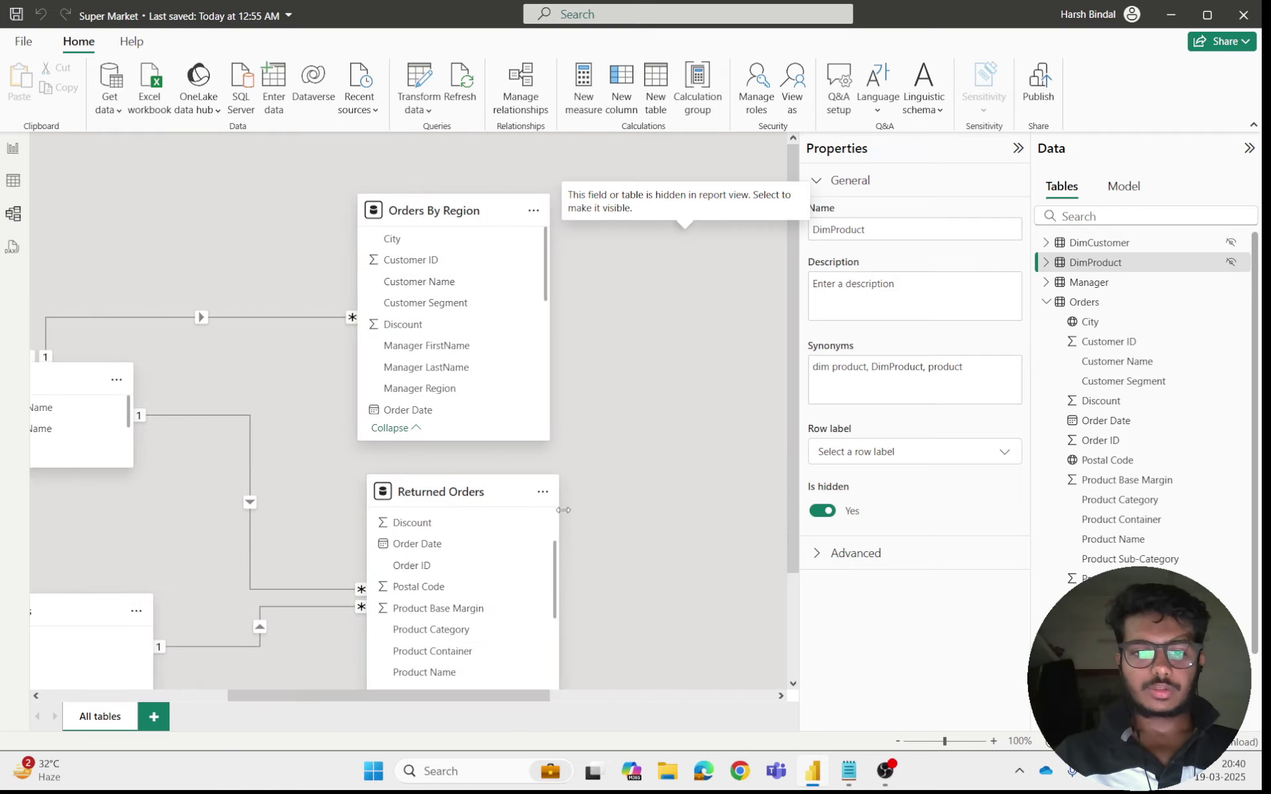
{"action": "left_click", "coordinate": [519, 493]}
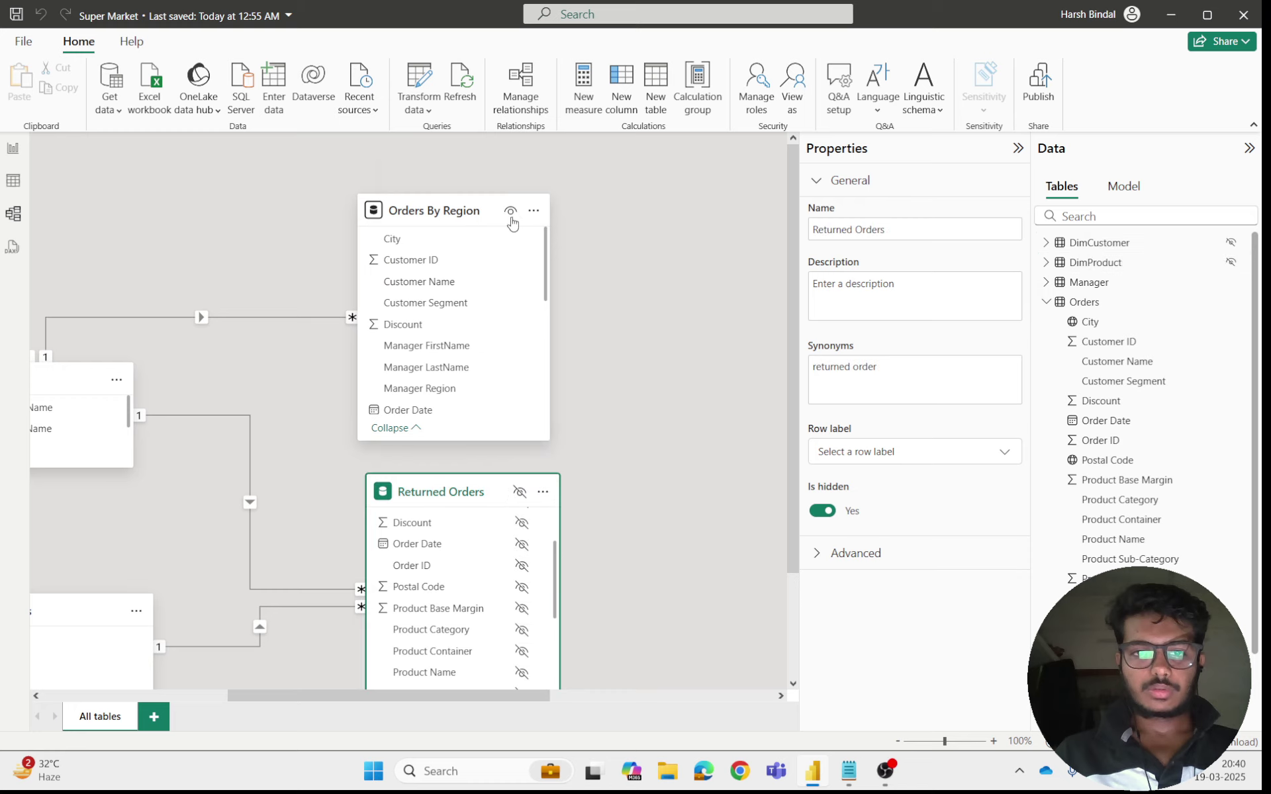
{"action": "left_click", "coordinate": [509, 212]}
{"action": "left_click", "coordinate": [509, 211]}
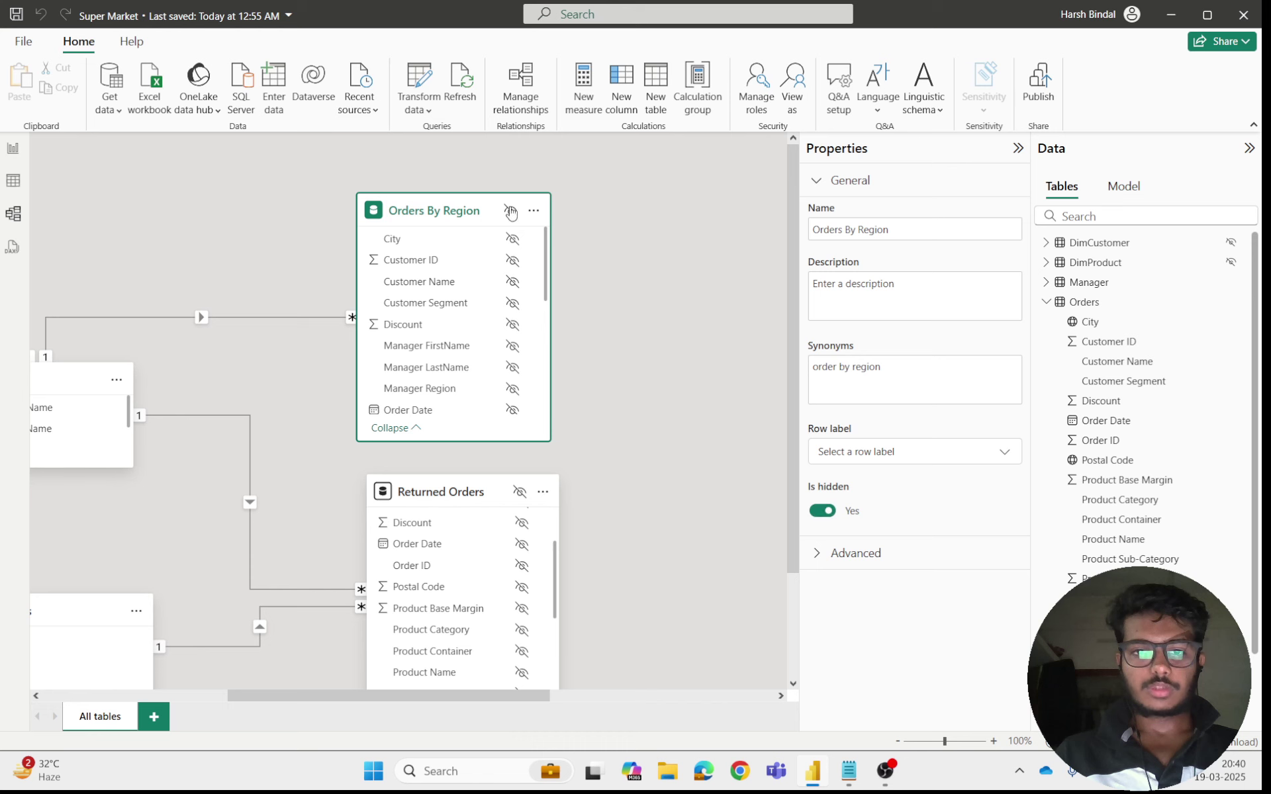
- Check the report and table views for the newly hidden tables, and return to the model view
{"action": "left_click", "coordinate": [4, 148]}
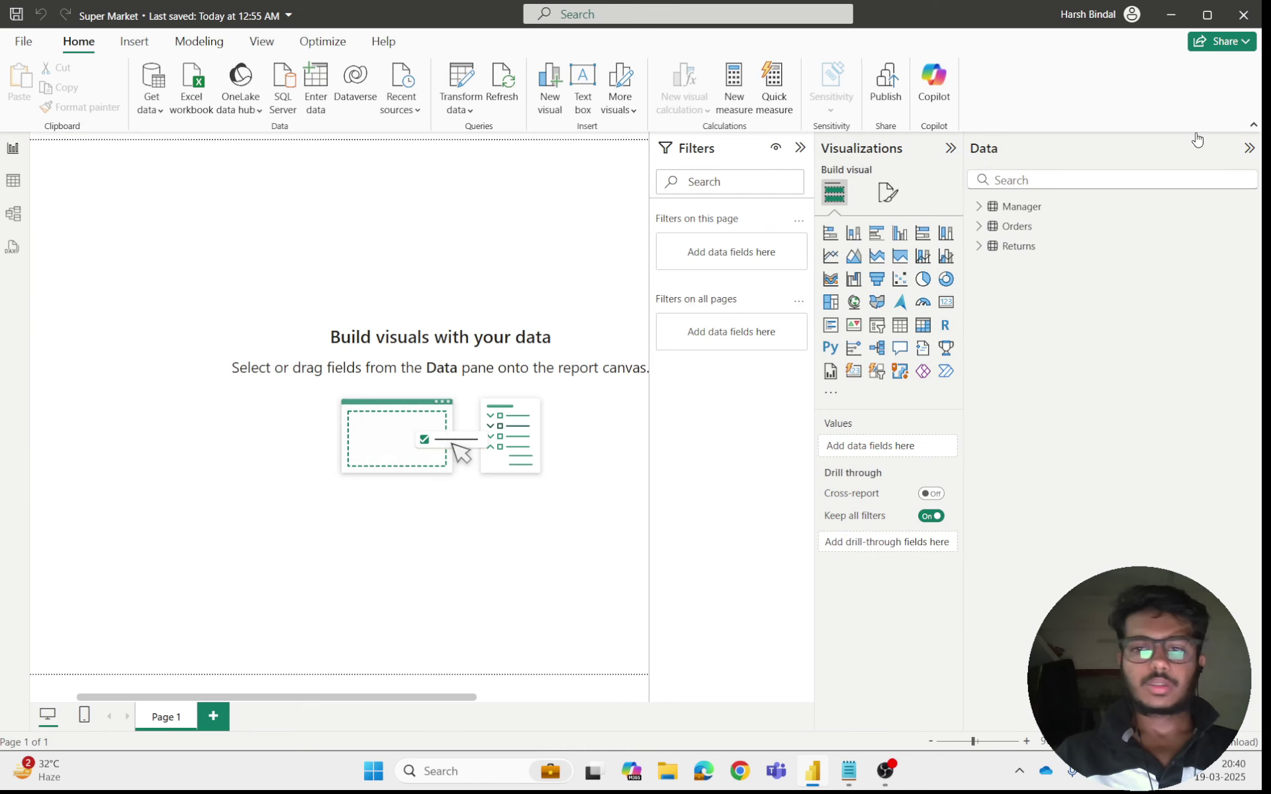
{"action": "left_click", "coordinate": [12, 180]}
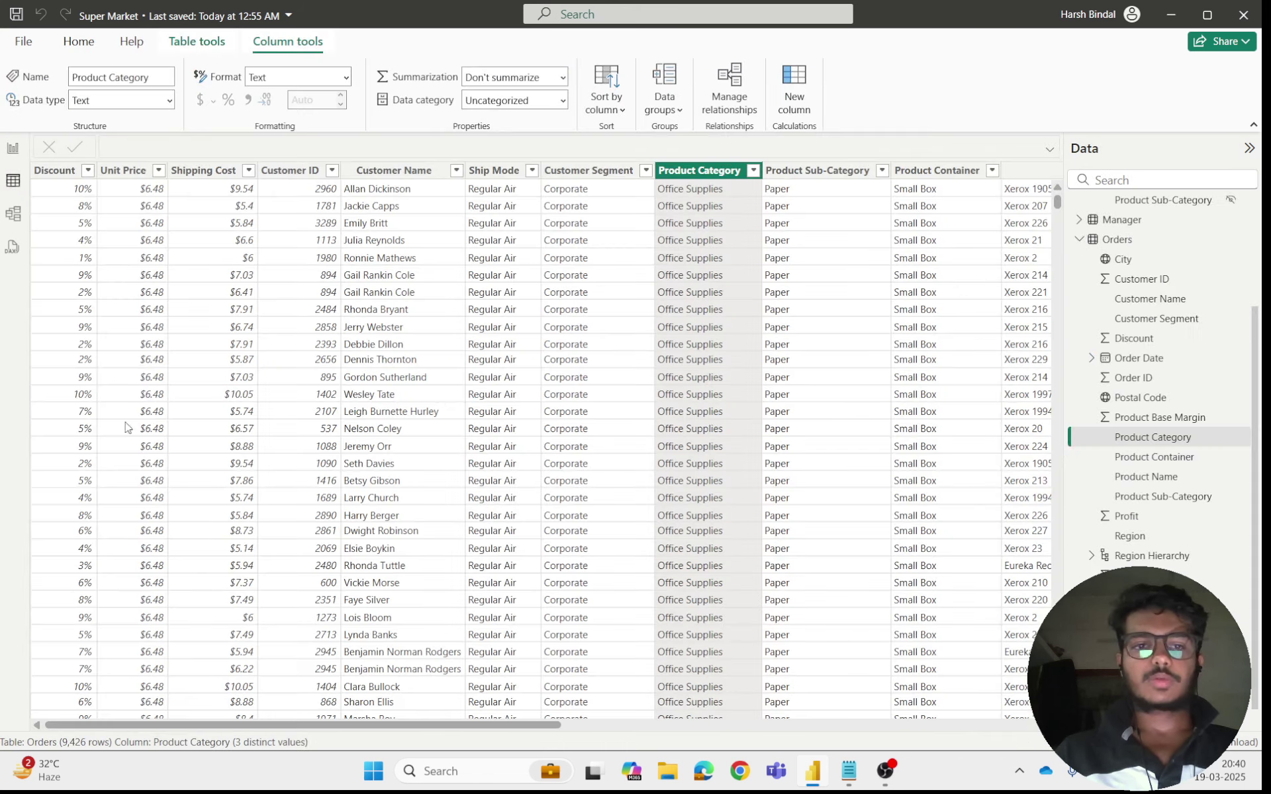
{"action": "left_click", "coordinate": [13, 213]}
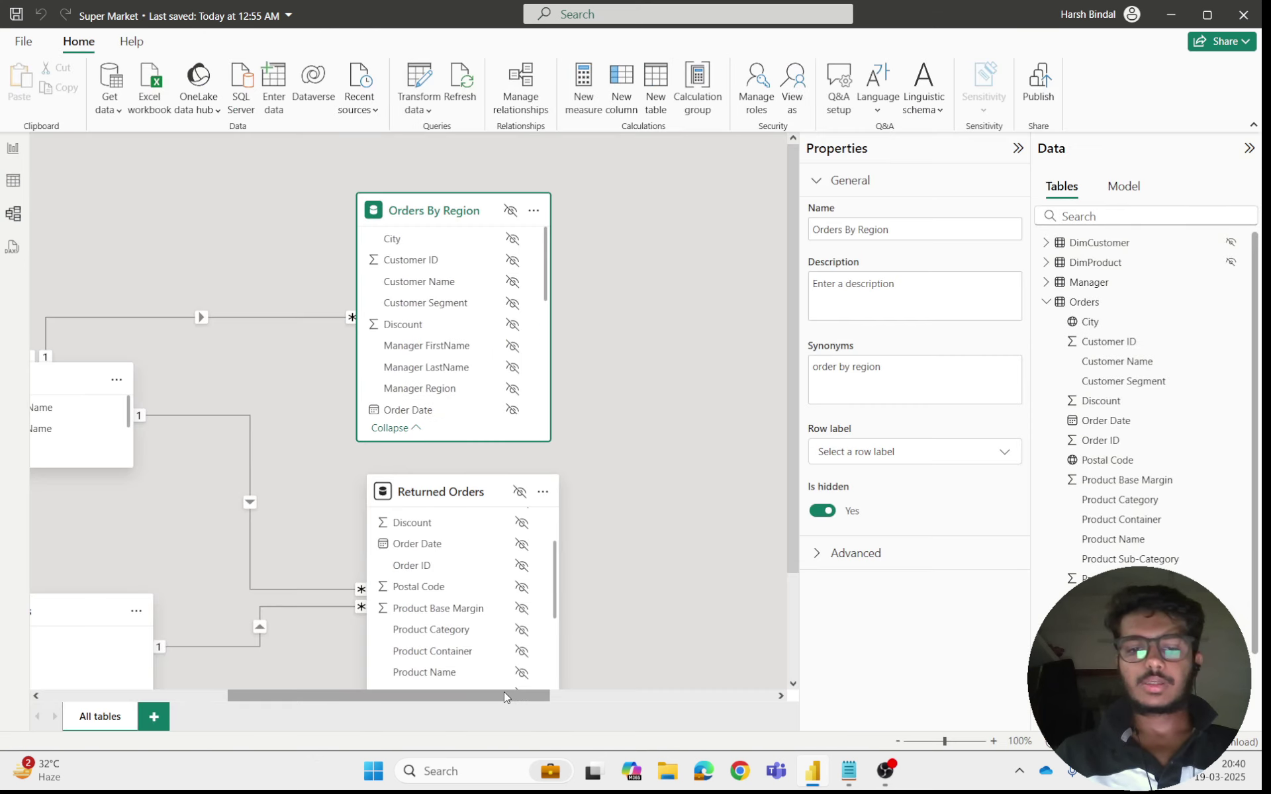
- Review the hidden and visible table cards in the diagram and the links from Manager and Returns to Returned Orders
{"action": "scroll", "coordinate": [503, 695], "scroll_direction": "left", "scroll_amount": 5}
{"action": "scroll", "coordinate": [514, 493], "scroll_direction": "down", "scroll_amount": 3}
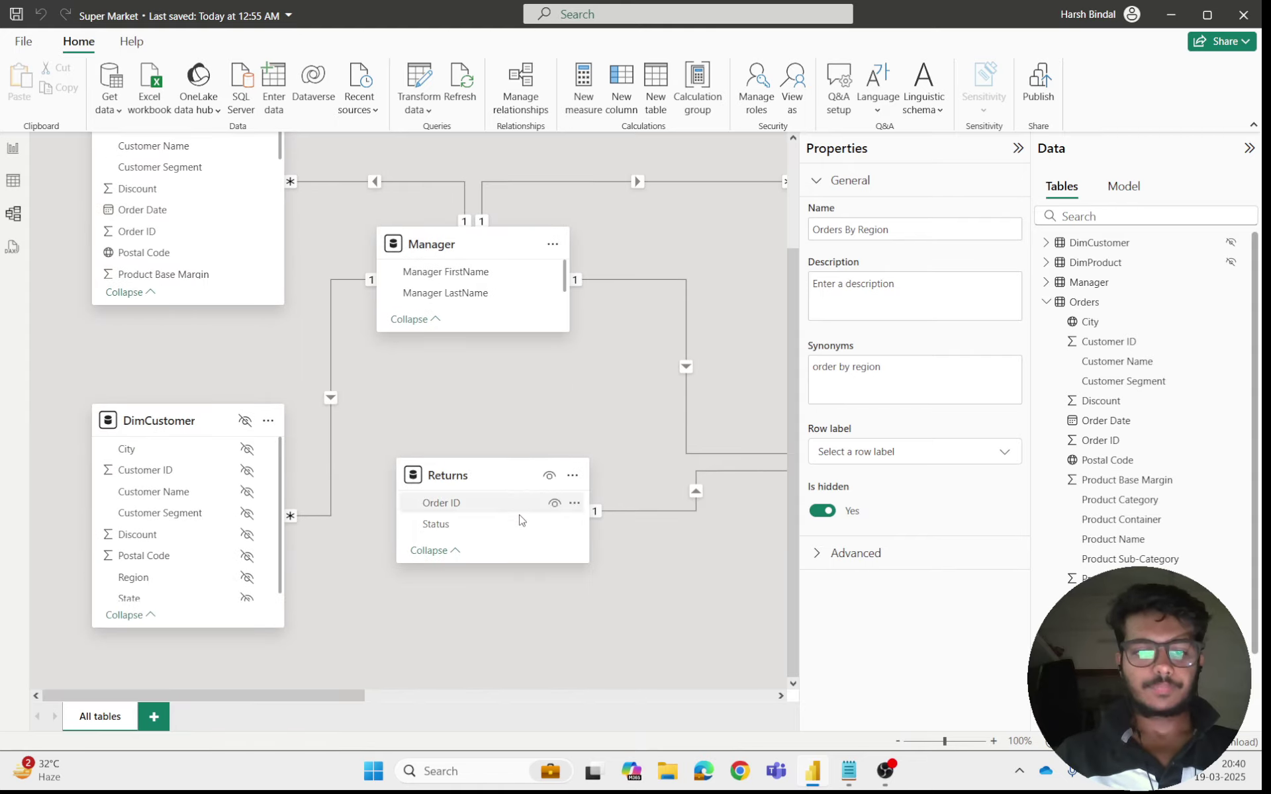
{"action": "left_click_drag", "start_coordinate": [265, 702], "coordinate": [430, 705]}
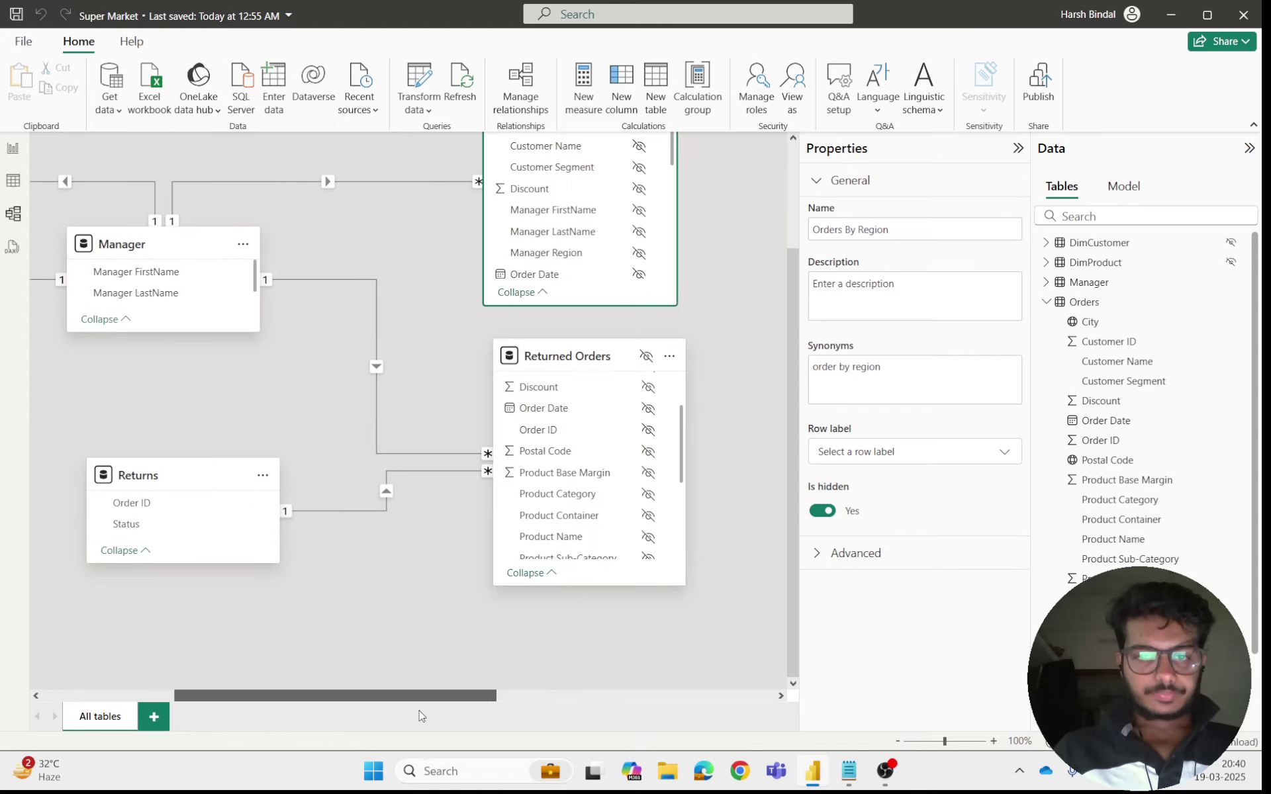
{"action": "scroll", "coordinate": [478, 651], "scroll_direction": "up", "scroll_amount": 3}
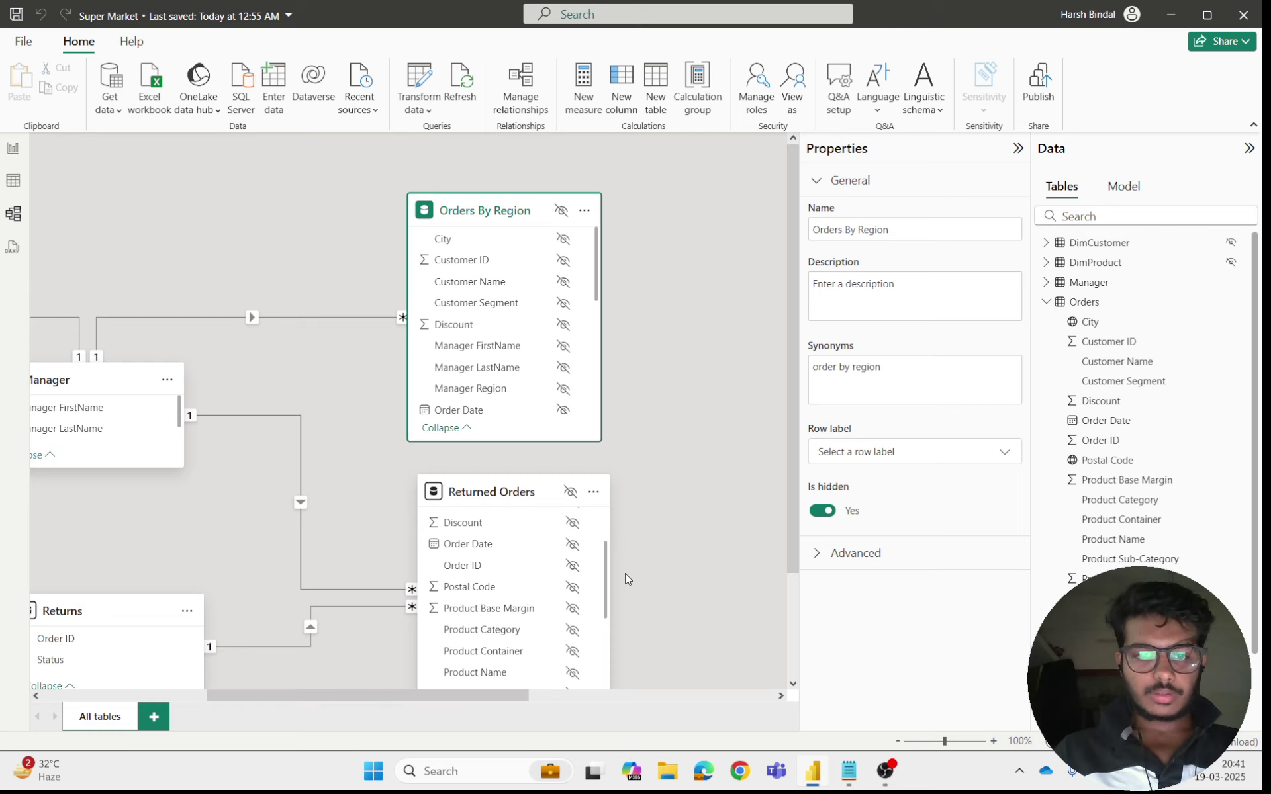
{"action": "scroll", "coordinate": [625, 573], "scroll_direction": "down", "scroll_amount": 1}
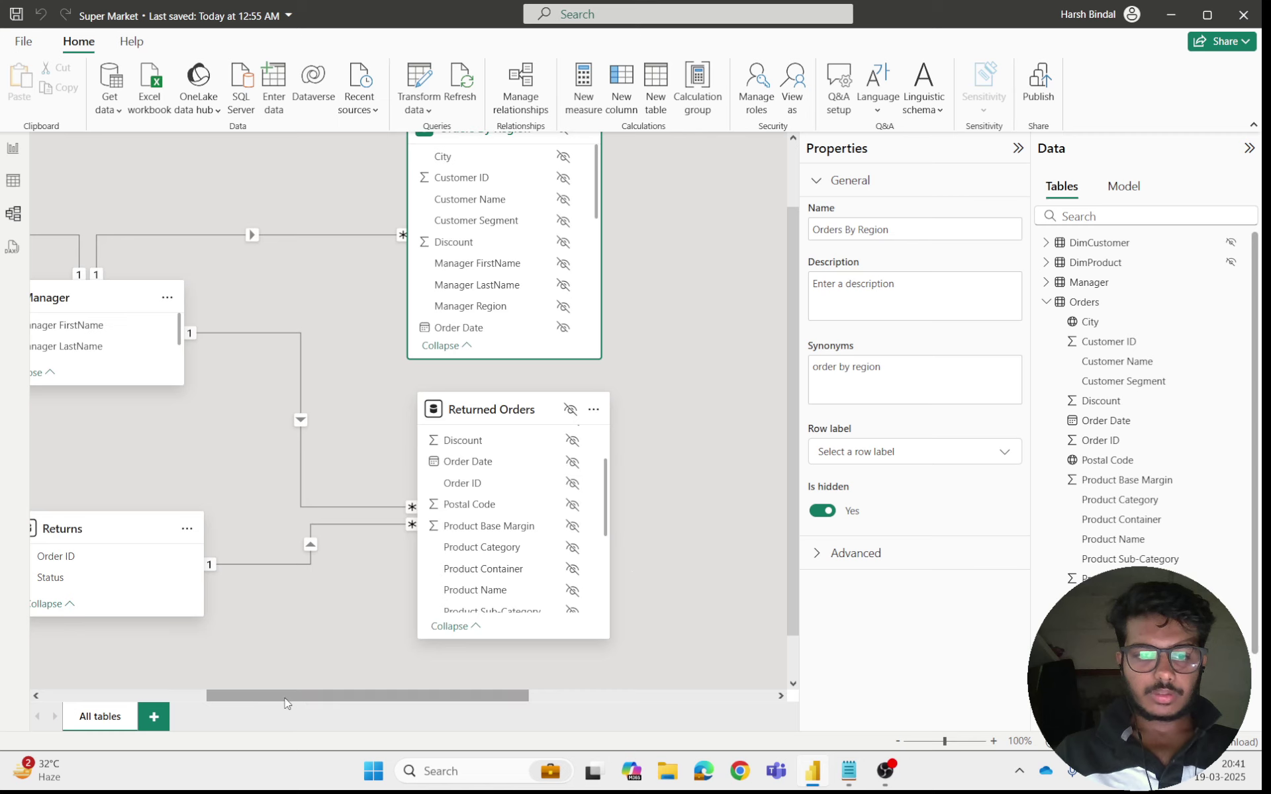
{"action": "left_click_drag", "start_coordinate": [285, 699], "coordinate": [228, 686]}
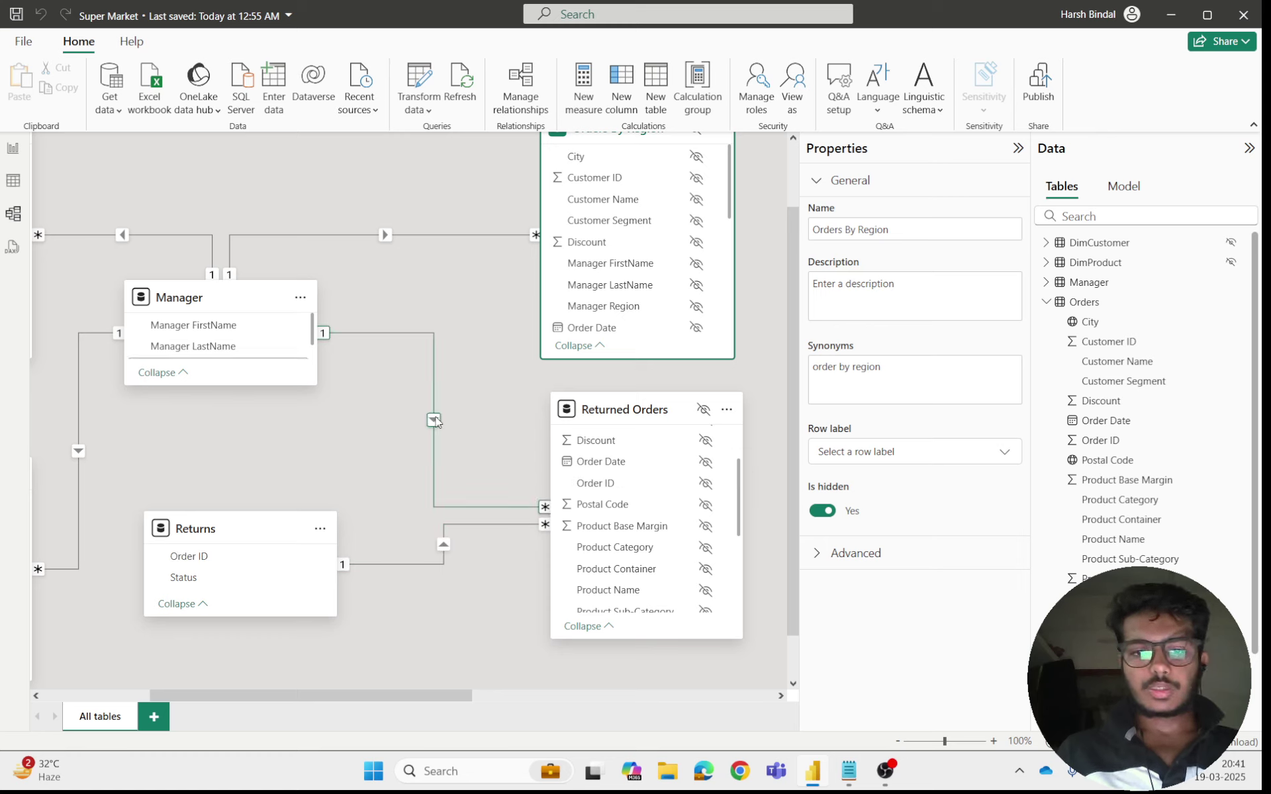
- Enlarge the Manager card to show its Region field, and examine its relationship with the Region field in Returned Orders
{"action": "scroll", "coordinate": [211, 334], "scroll_direction": "down", "scroll_amount": 3}
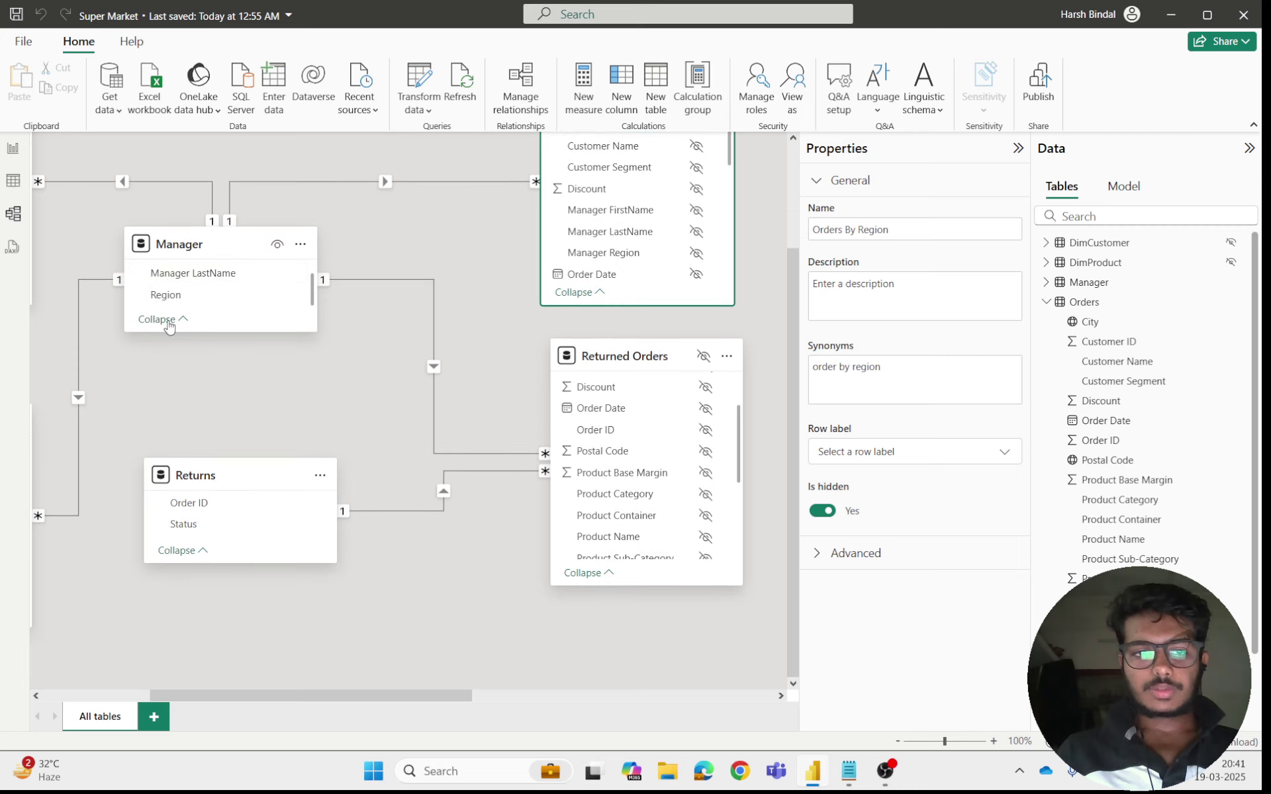
{"action": "left_click", "coordinate": [166, 322]}
{"action": "left_click", "coordinate": [161, 299]}
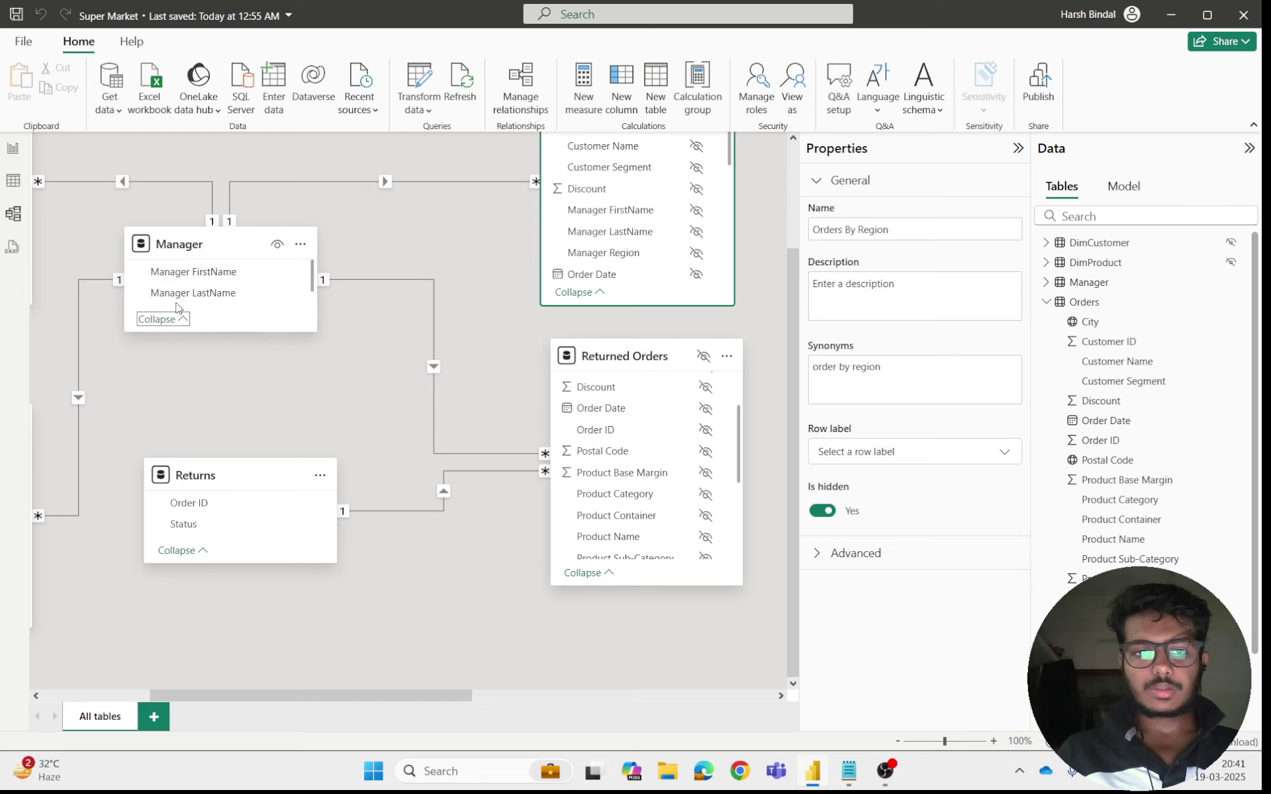
{"action": "left_click_drag", "start_coordinate": [198, 331], "coordinate": [204, 361]}
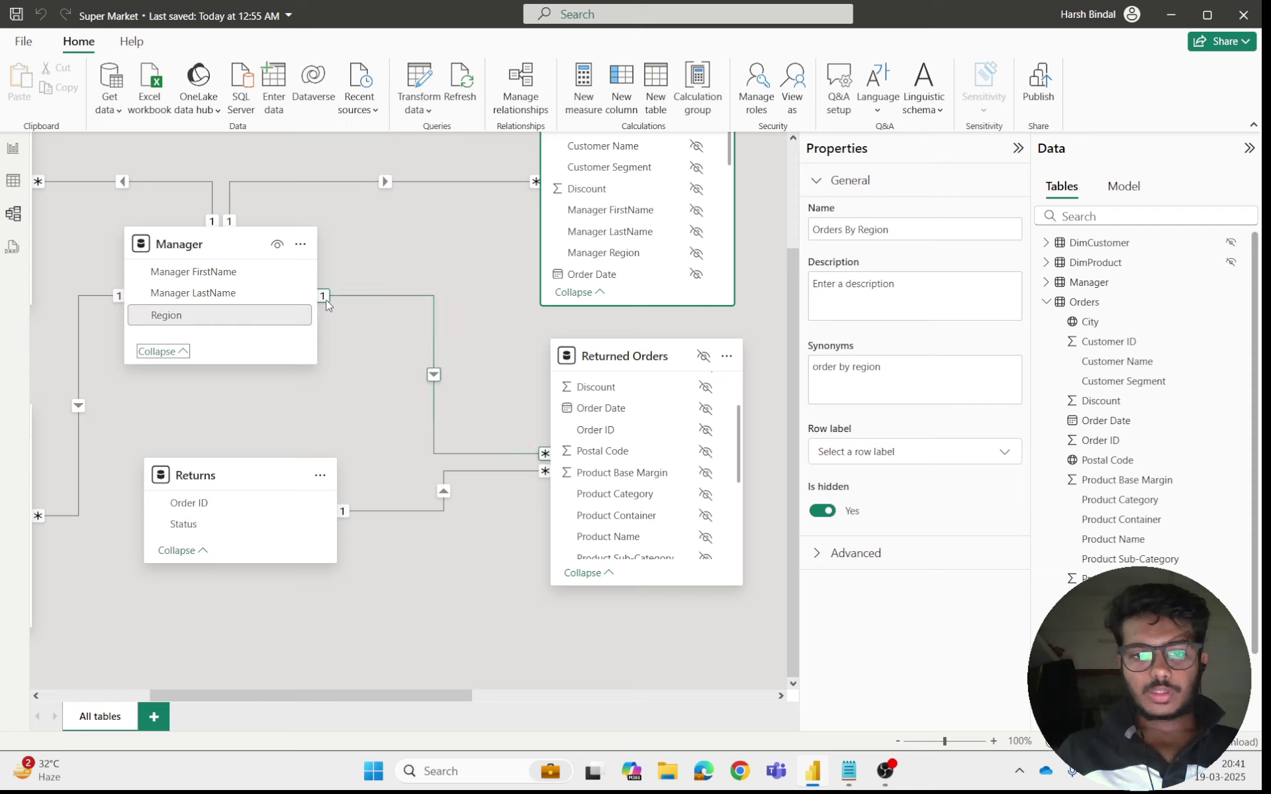
{"action": "scroll", "coordinate": [706, 477], "scroll_direction": "down", "scroll_amount": 3}
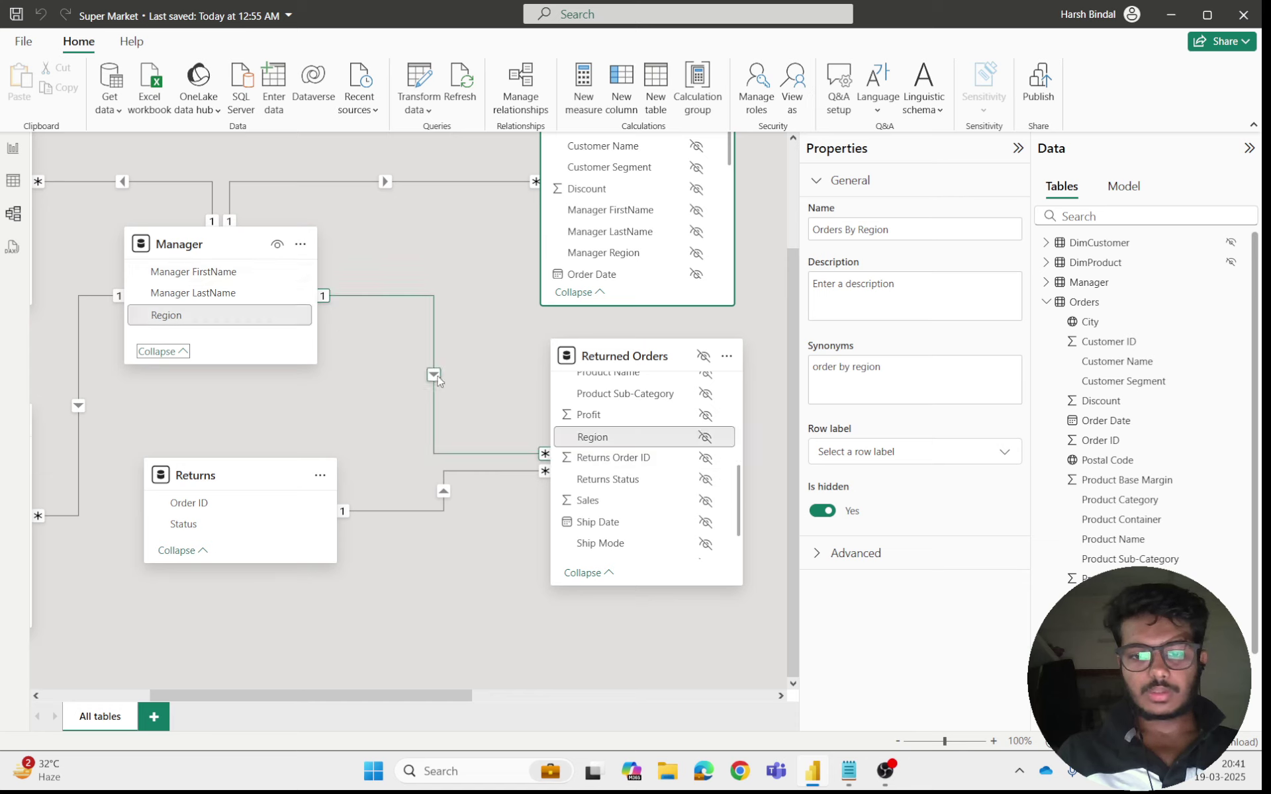
- Look over the Orders, DimCustomer and Returns cards in the diagram, and check the list of tables in the report view
{"action": "scroll", "coordinate": [437, 384], "scroll_direction": "up", "scroll_amount": 3}
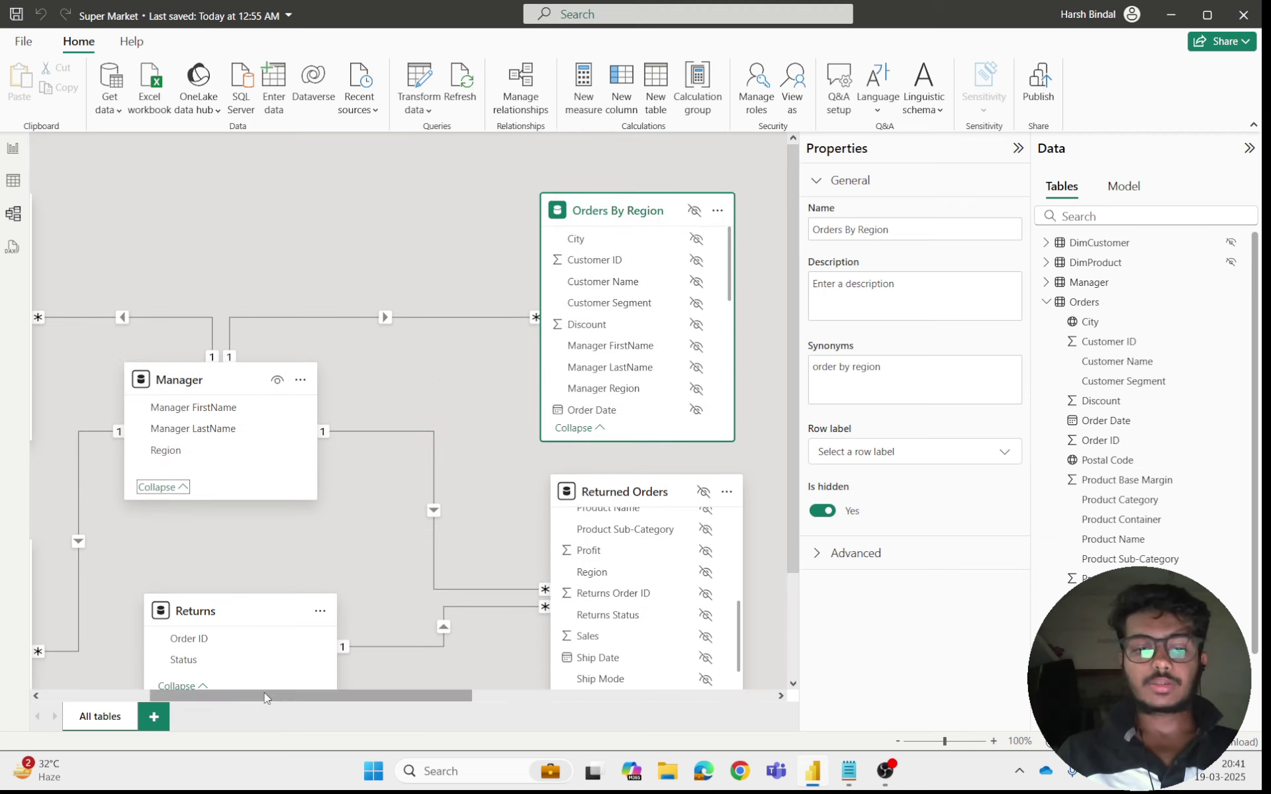
{"action": "left_click_drag", "start_coordinate": [263, 695], "coordinate": [99, 674]}
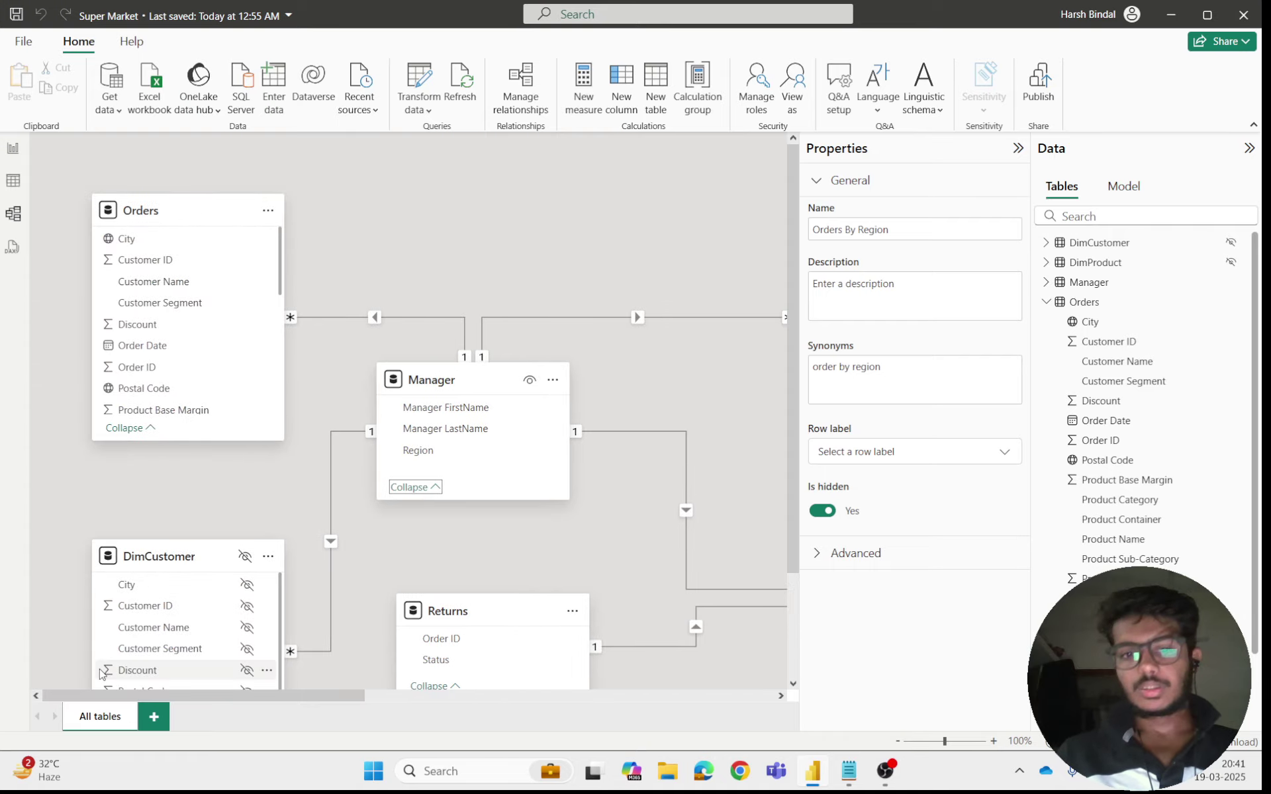
{"action": "scroll", "coordinate": [654, 445], "scroll_direction": "down", "scroll_amount": 3}
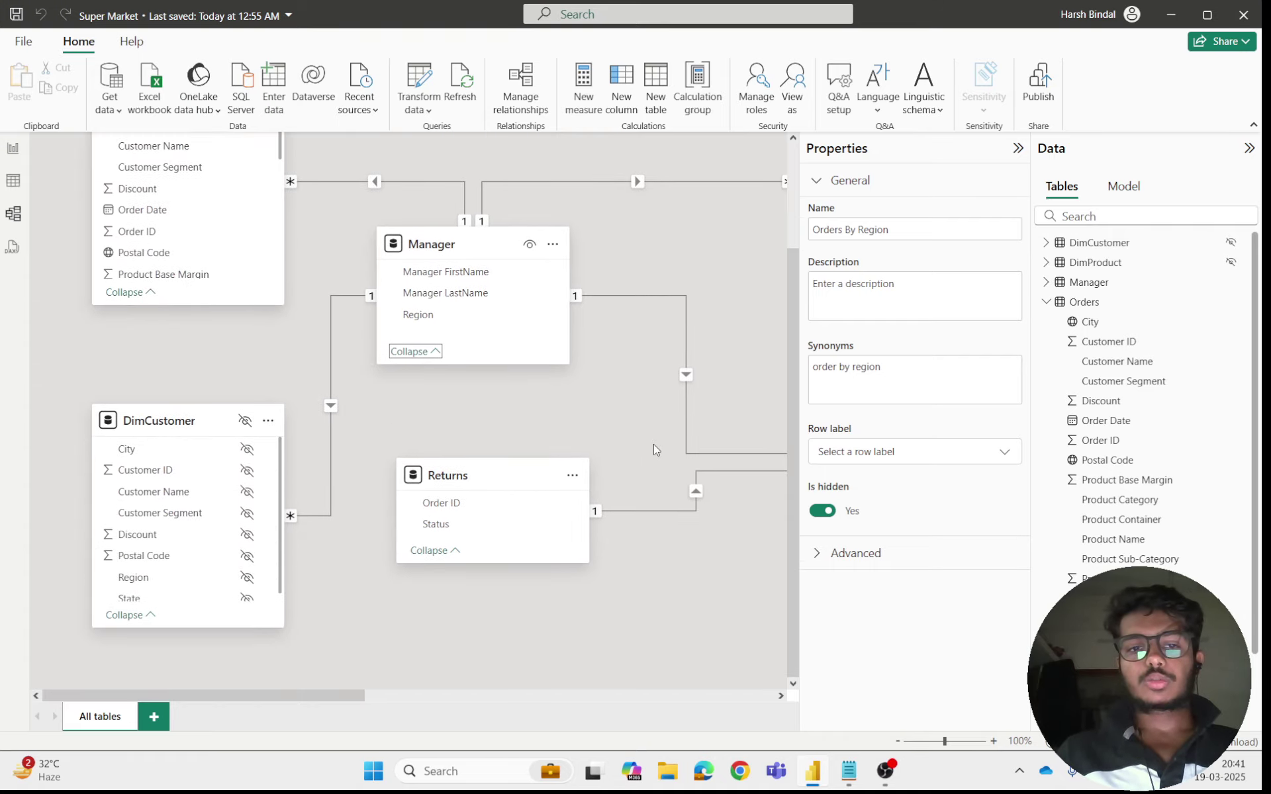
{"action": "scroll", "coordinate": [653, 445], "scroll_direction": "up", "scroll_amount": 3}
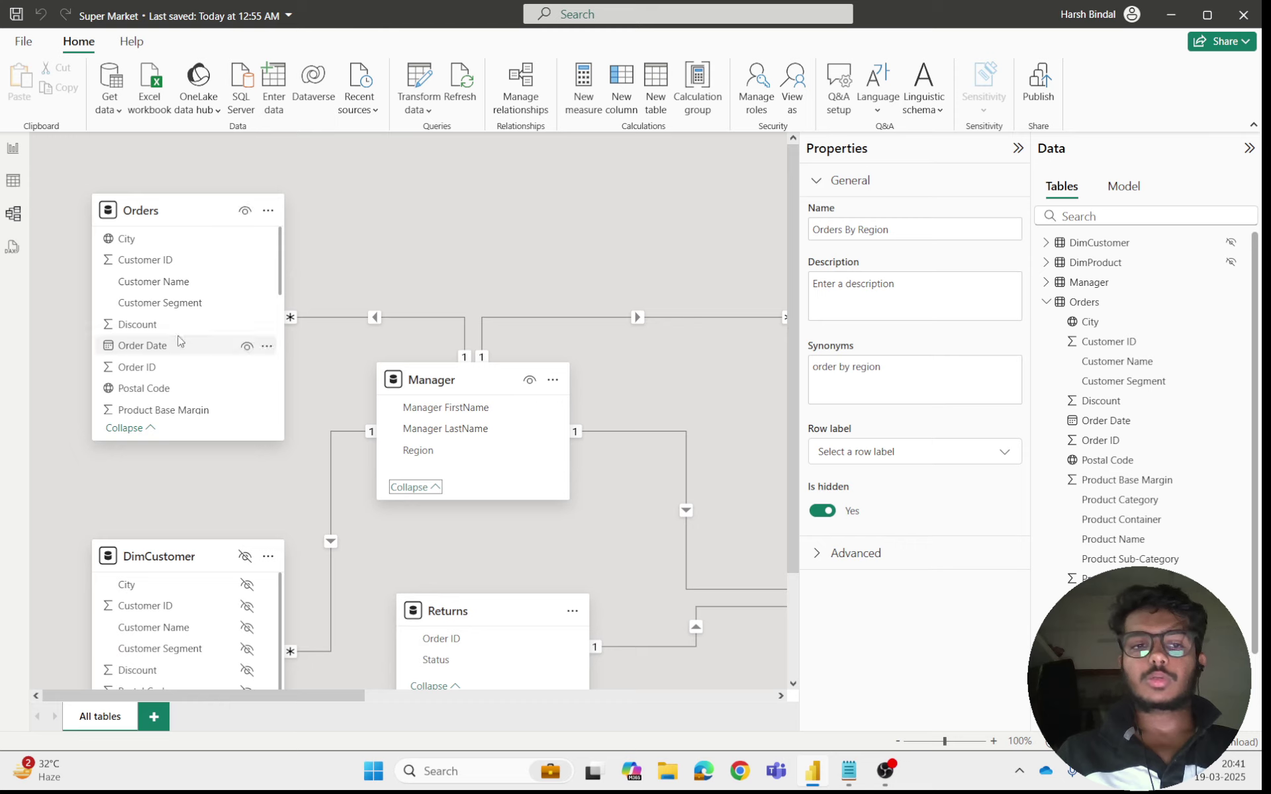
{"action": "scroll", "coordinate": [177, 338], "scroll_direction": "down", "scroll_amount": 5}
{"action": "scroll", "coordinate": [178, 337], "scroll_direction": "up", "scroll_amount": 3}
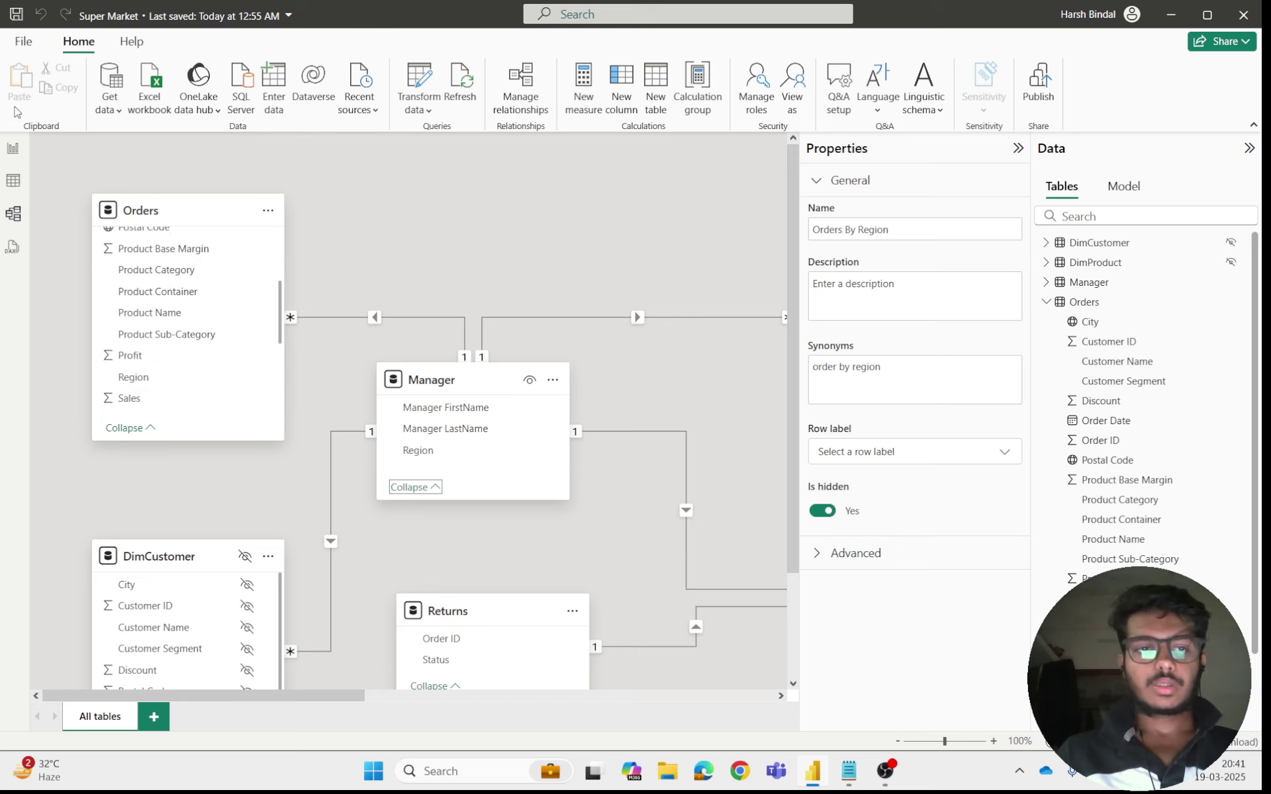
{"action": "left_click", "coordinate": [13, 148]}
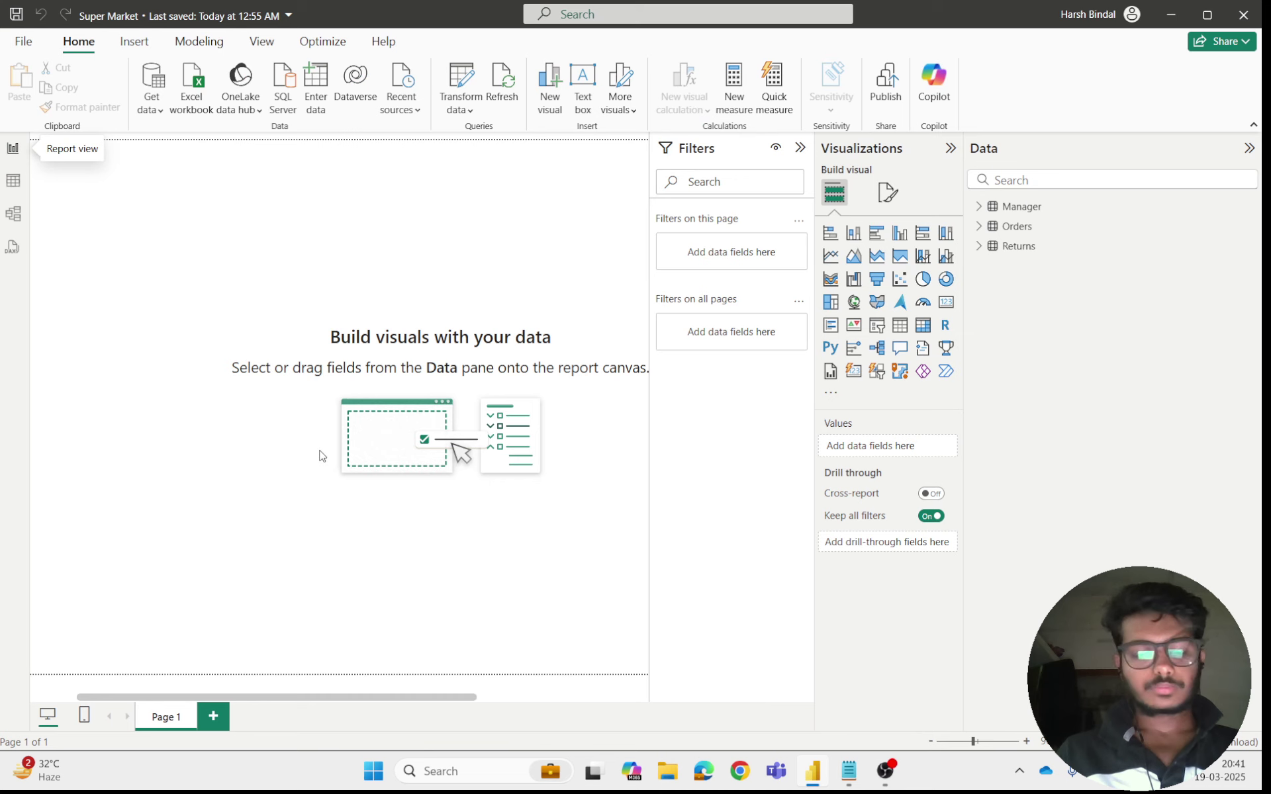
- Switch to the Notepad notes and read the definition of row level security (RLS), highlighting its text
{"action": "key", "text": "alt+Tab"}
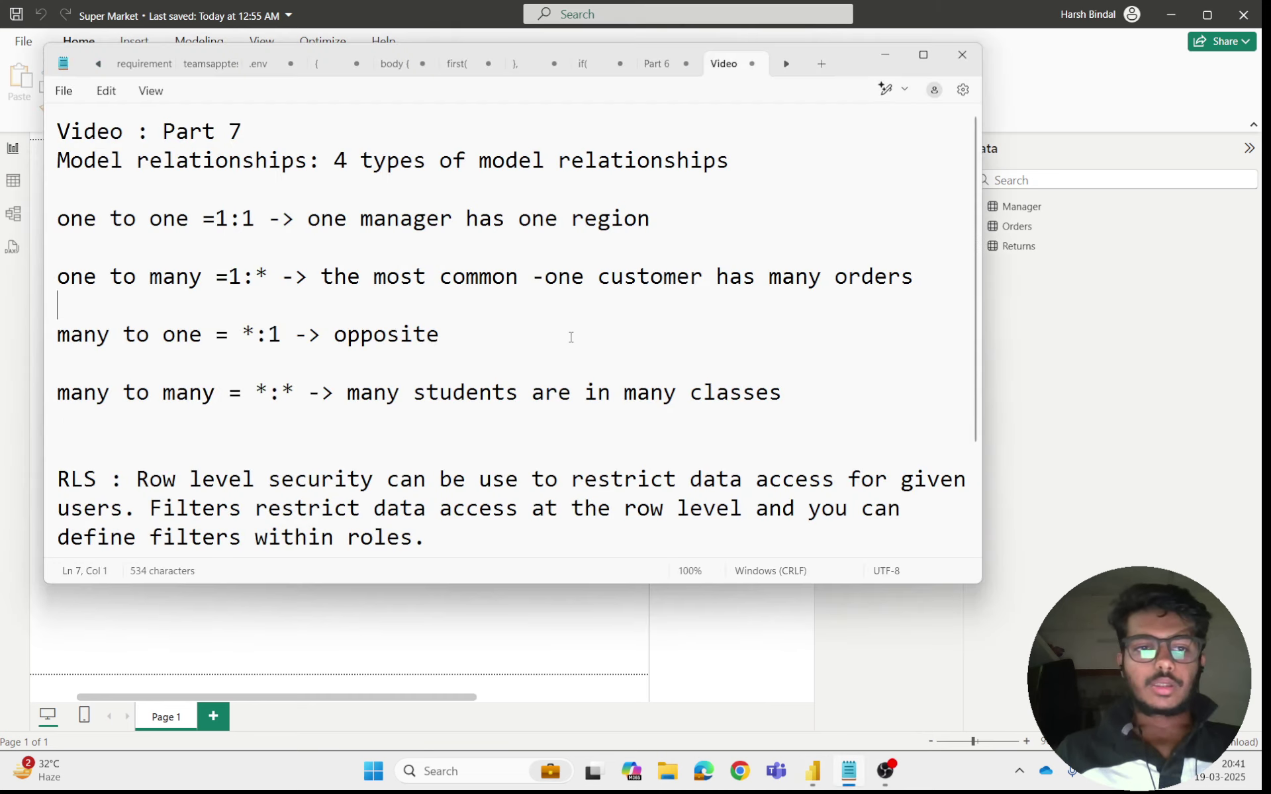
{"action": "scroll", "coordinate": [571, 338], "scroll_direction": "down", "scroll_amount": 2}
{"action": "scroll", "coordinate": [571, 338], "scroll_direction": "down", "scroll_amount": 1}
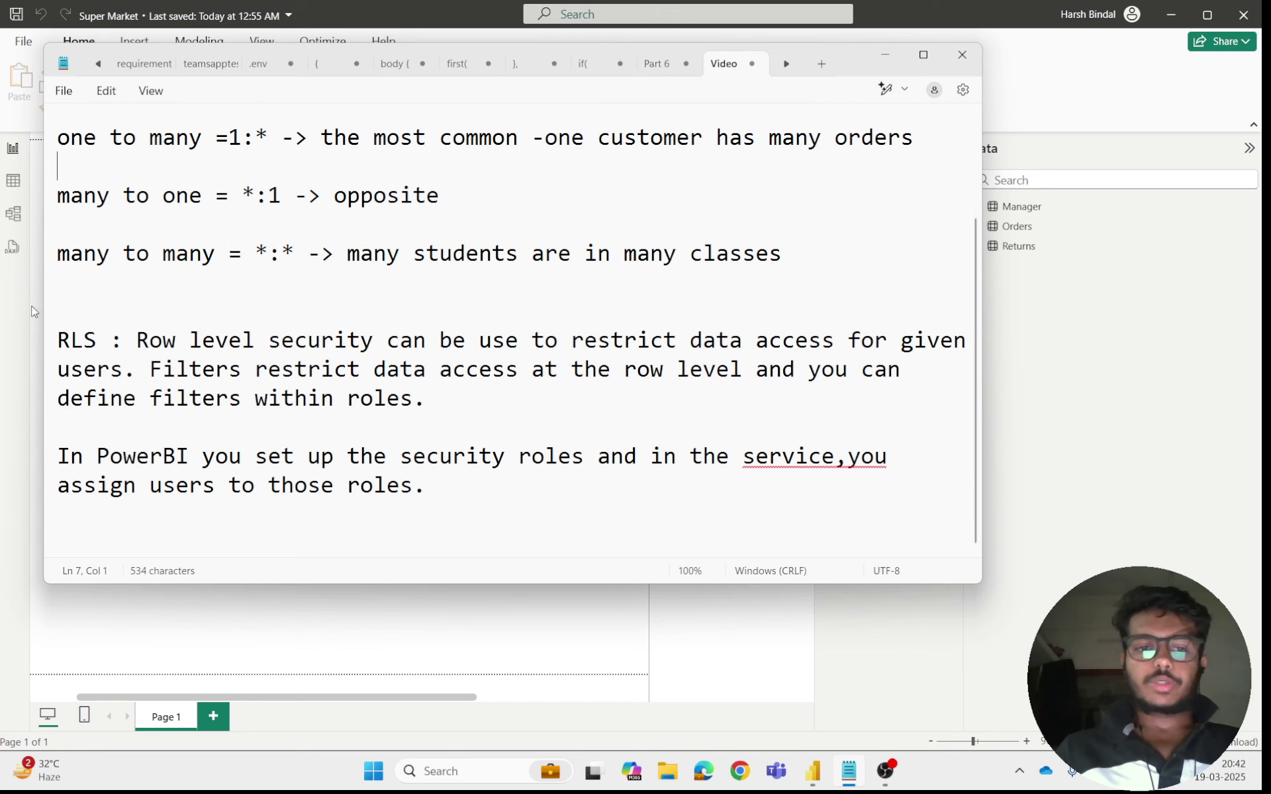
{"action": "left_click_drag", "start_coordinate": [136, 339], "coordinate": [497, 394]}
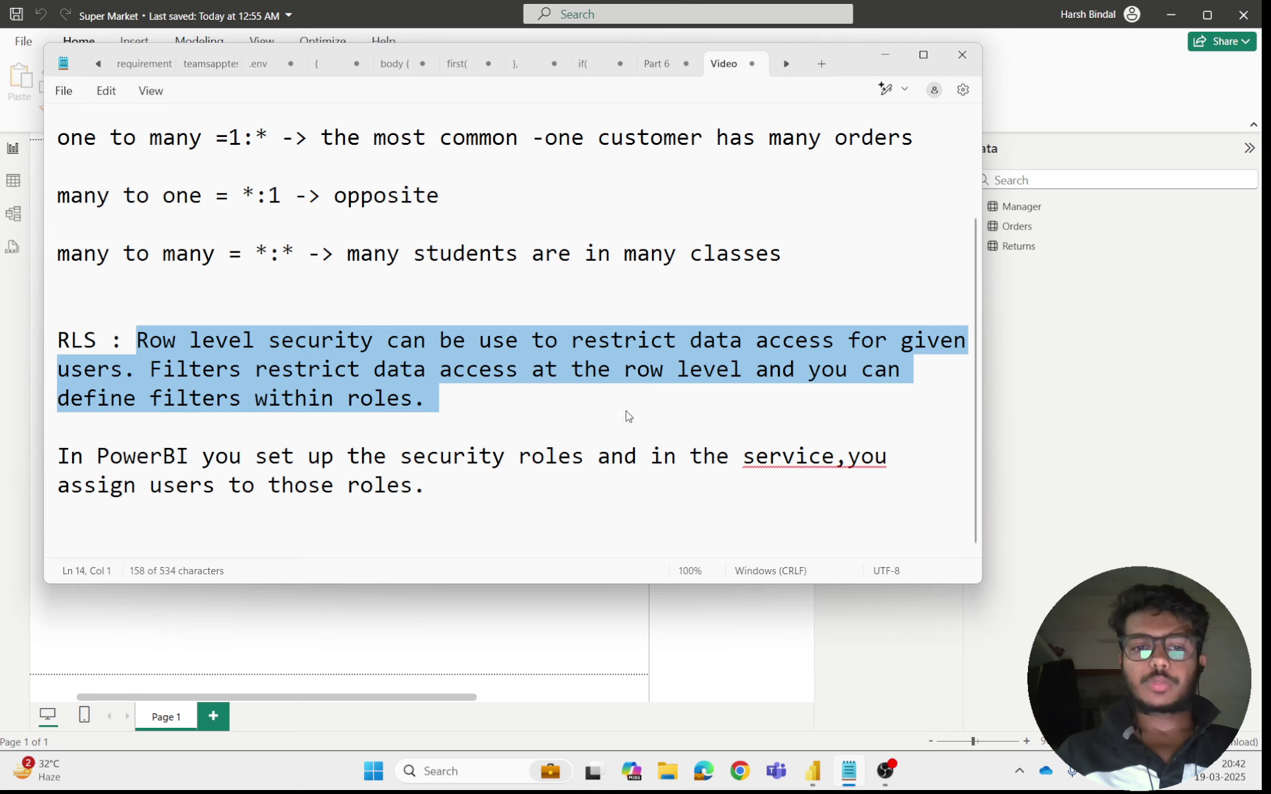
{"action": "left_click", "coordinate": [510, 412]}
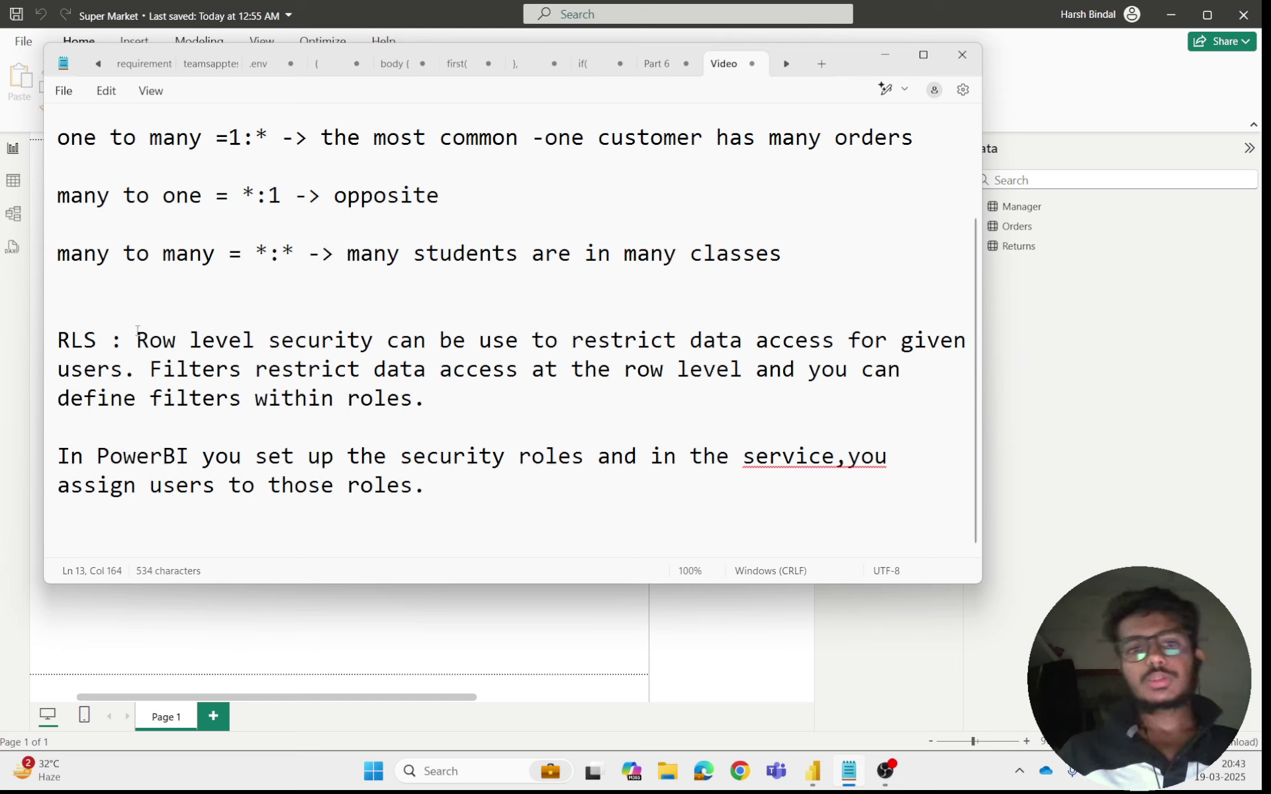
{"action": "left_click_drag", "start_coordinate": [137, 335], "coordinate": [416, 389]}
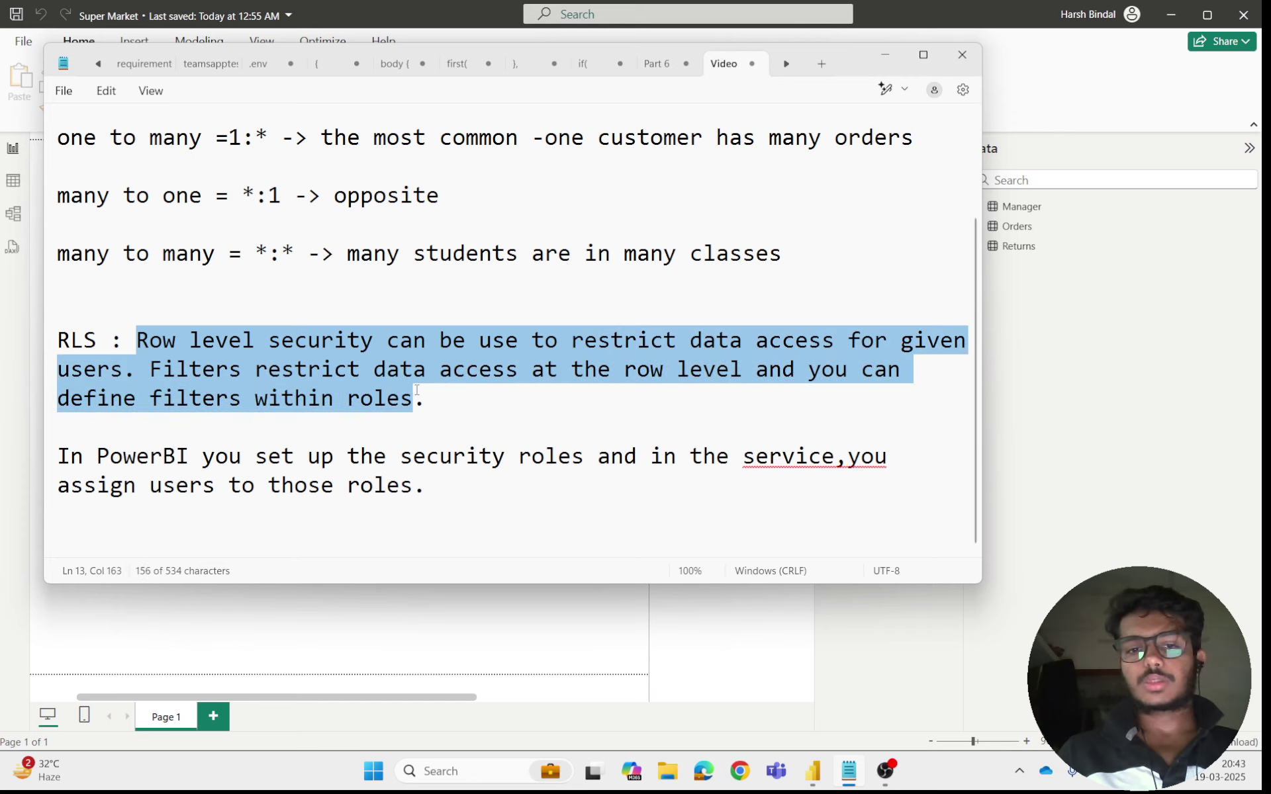
{"action": "left_click", "coordinate": [518, 430]}
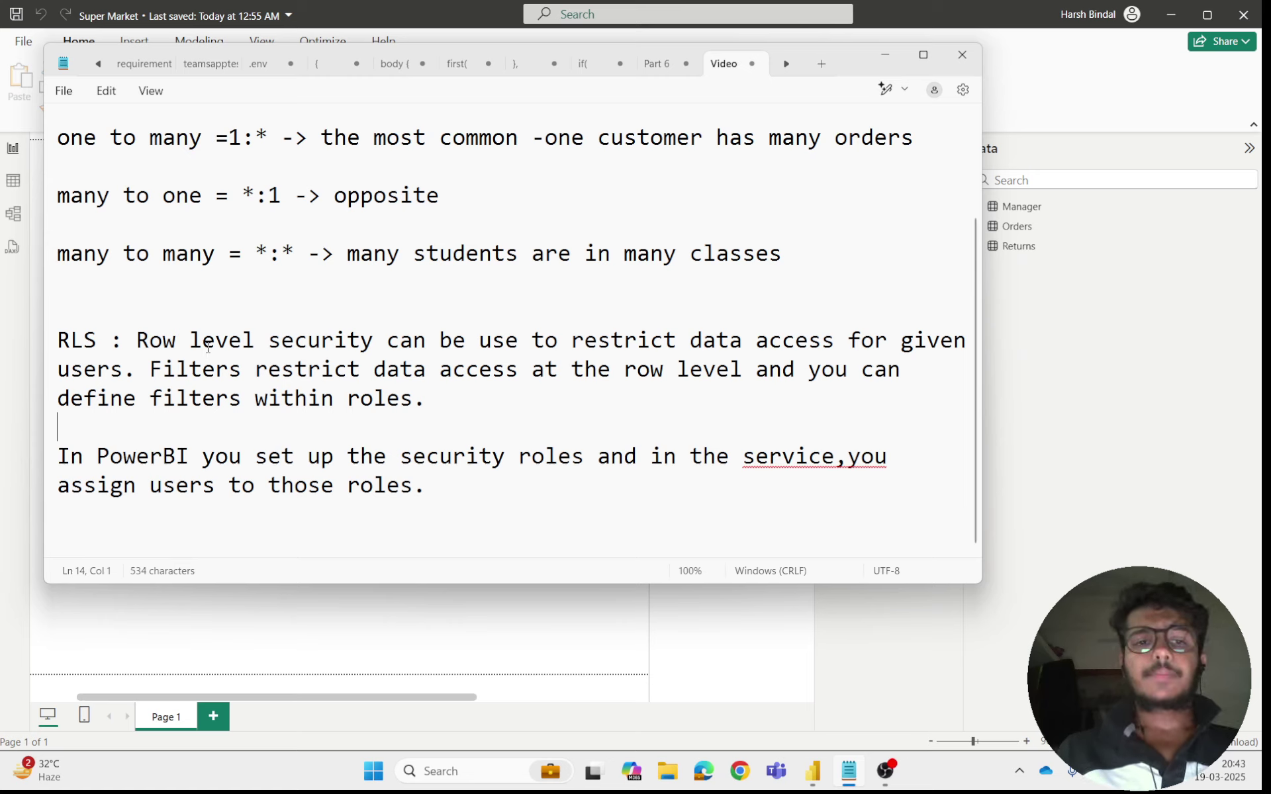
- Highlight the RLS definition and its "Row level security" phrase, close the notes, and glance at the Orders table data
{"action": "left_click_drag", "start_coordinate": [137, 335], "coordinate": [440, 404]}
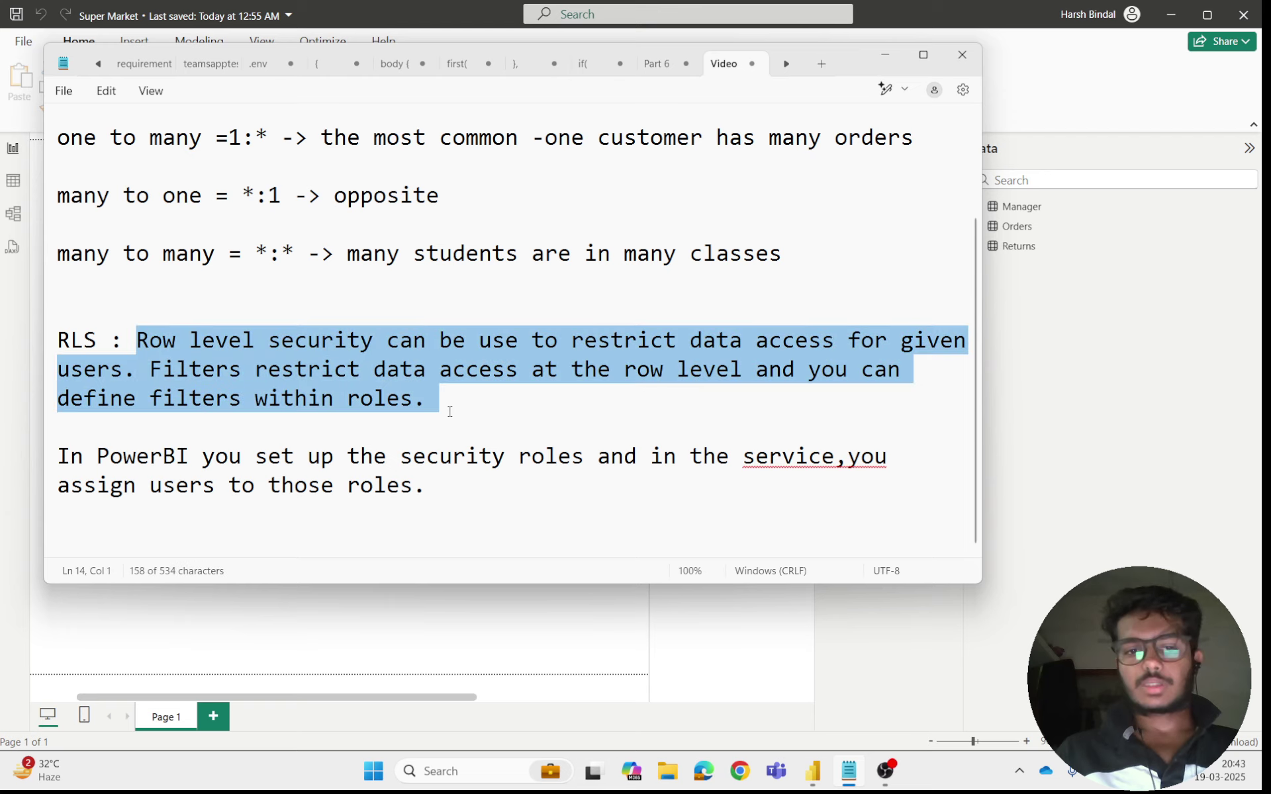
{"action": "left_click", "coordinate": [445, 408]}
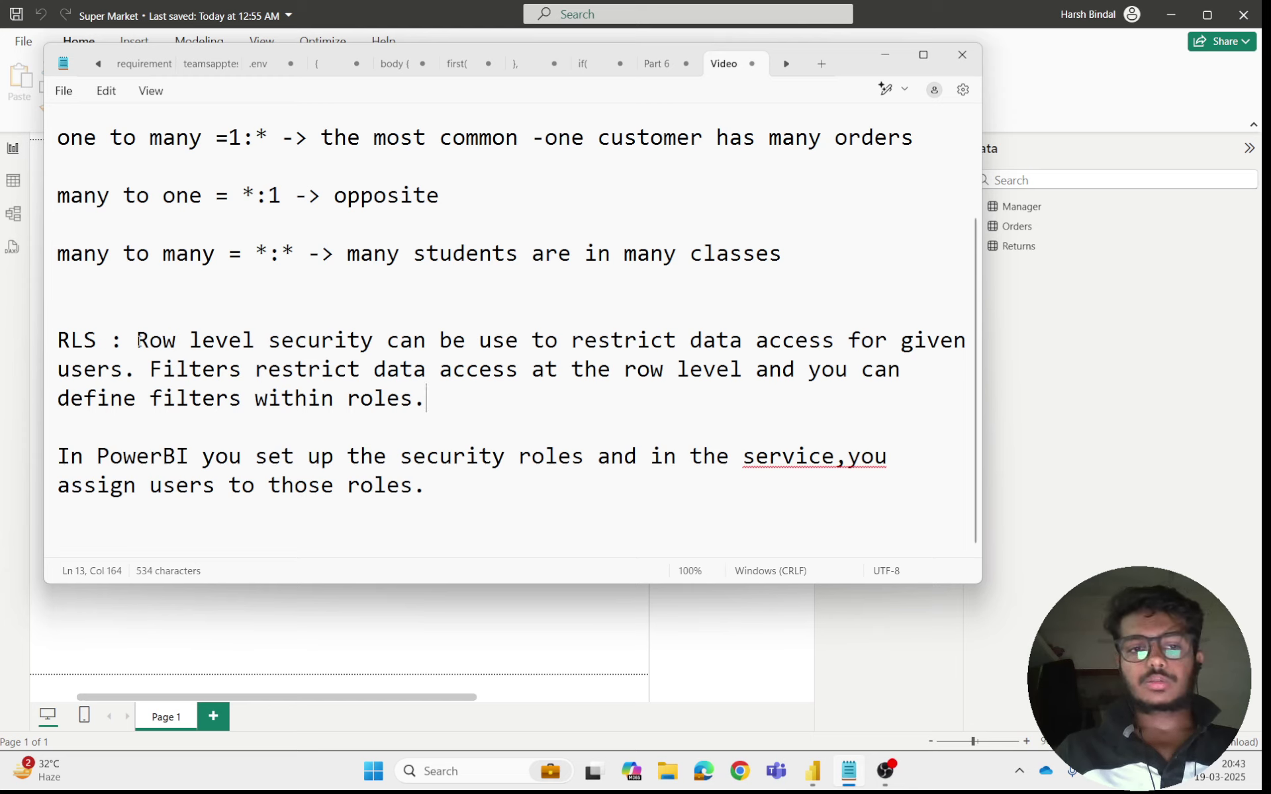
{"action": "left_click_drag", "start_coordinate": [135, 340], "coordinate": [380, 349]}
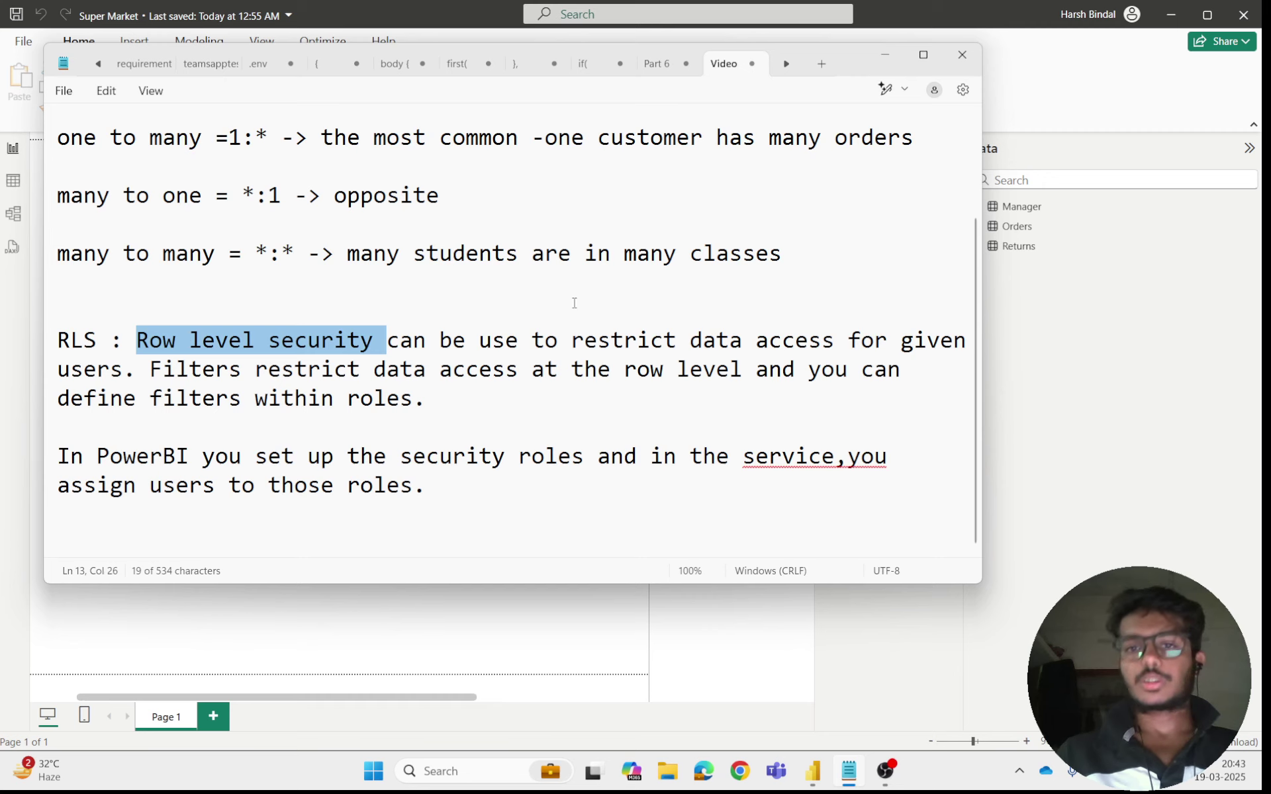
{"action": "left_click", "coordinate": [963, 56]}
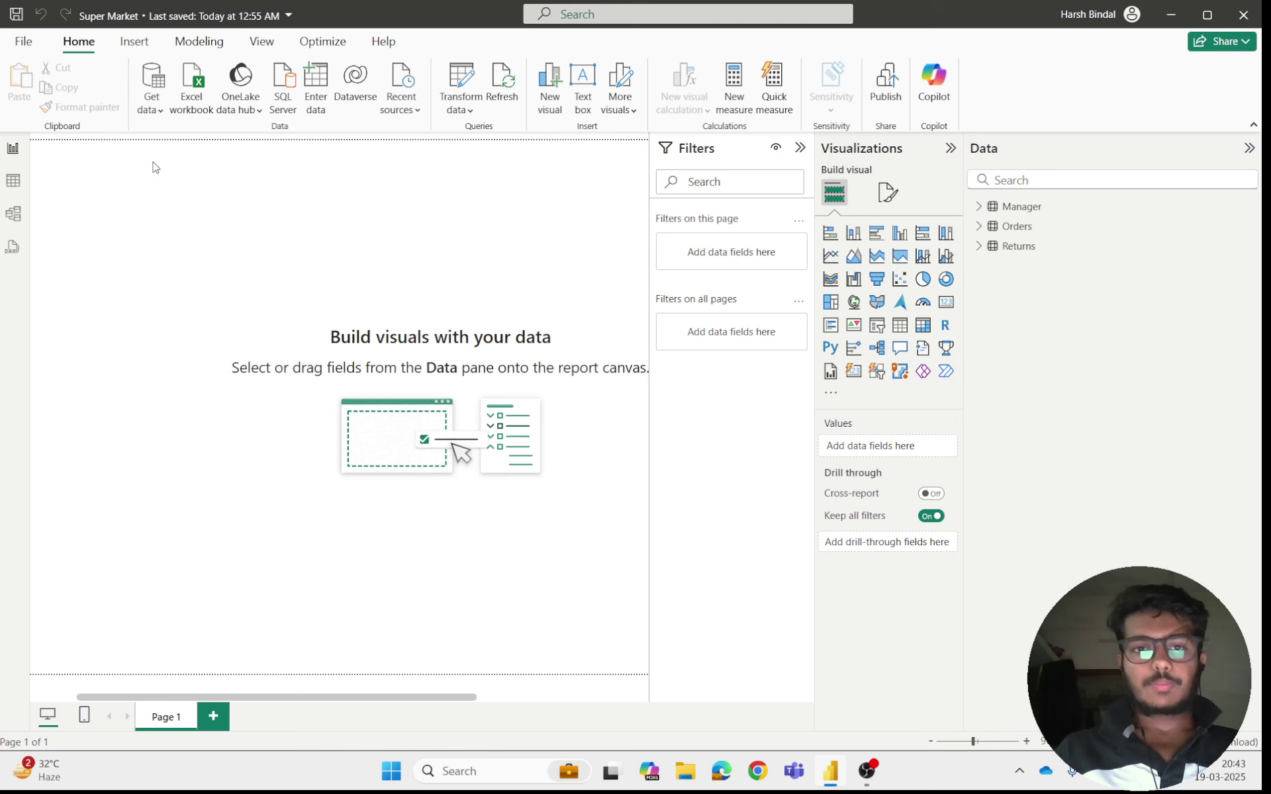
{"action": "left_click", "coordinate": [12, 181]}
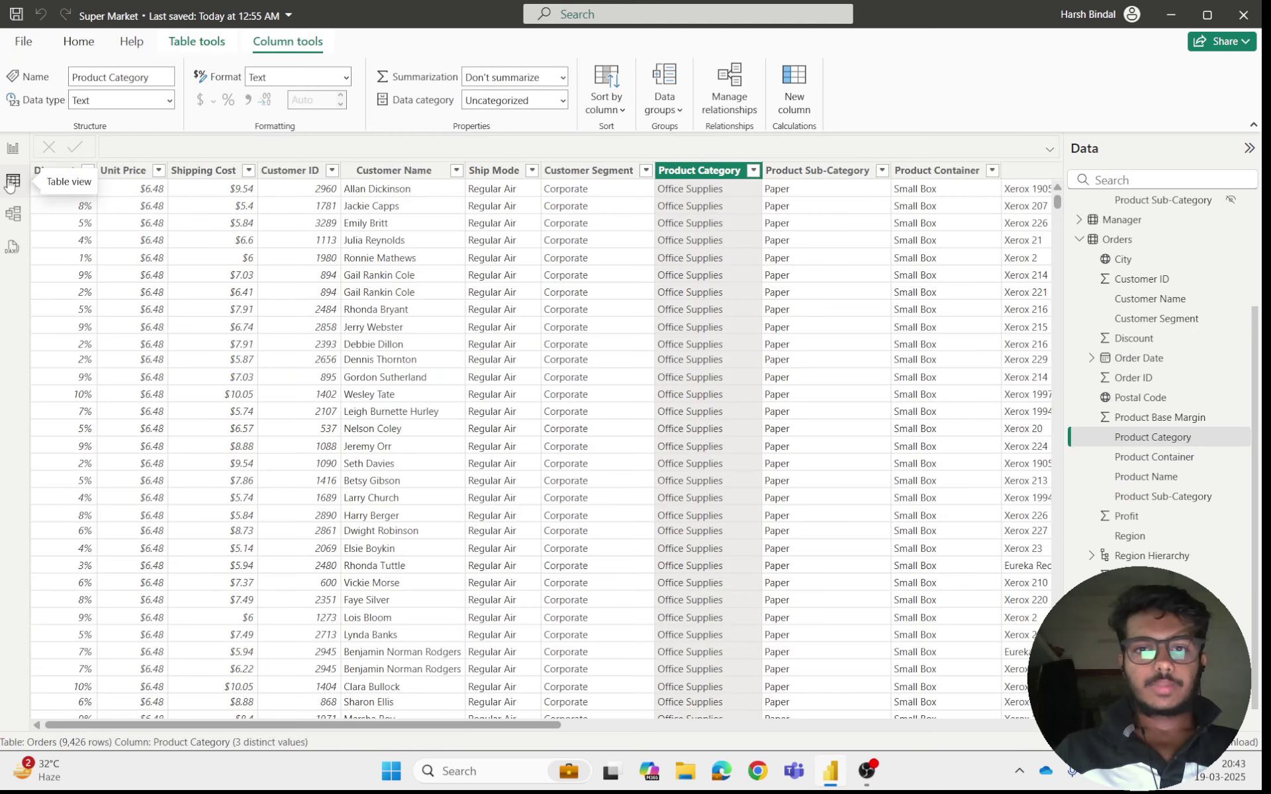
{"action": "left_click", "coordinate": [12, 147]}
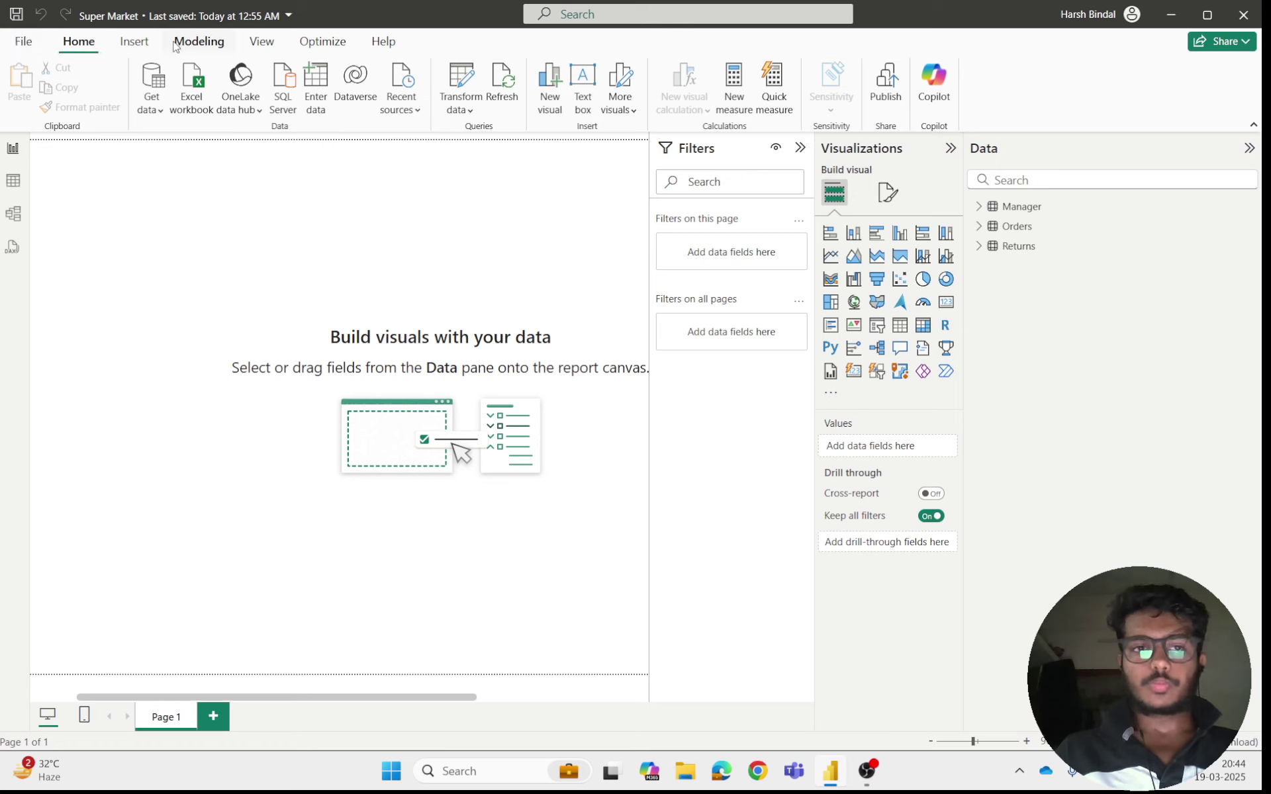
{"action": "left_click", "coordinate": [198, 41]}
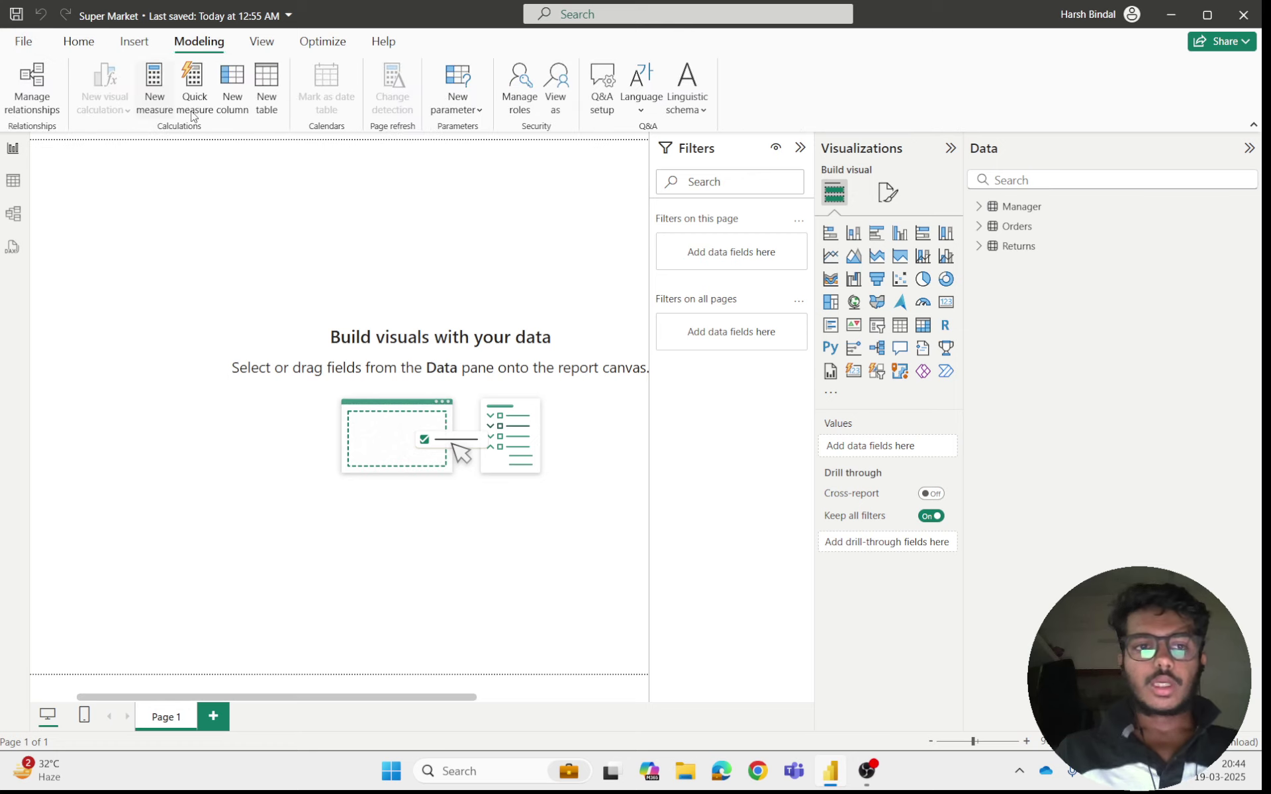
{"action": "left_click", "coordinate": [520, 96]}
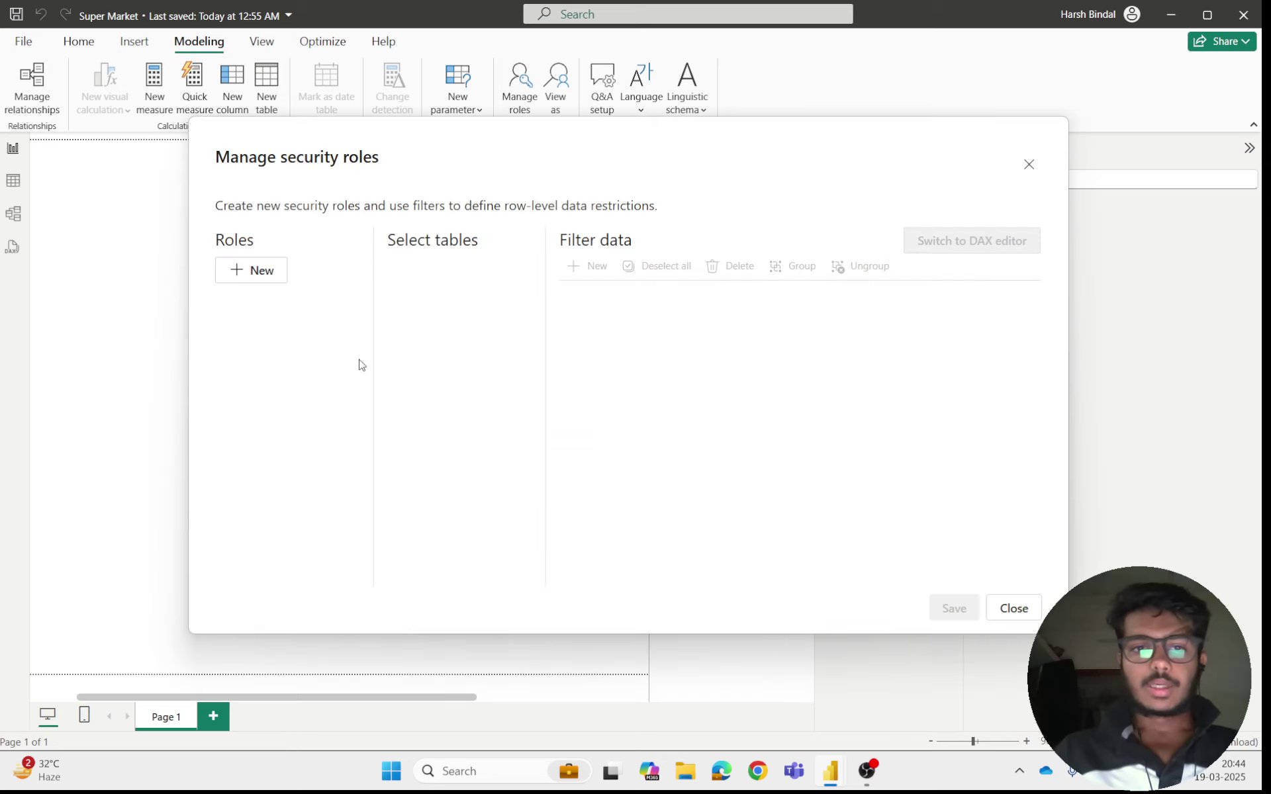
{"action": "left_click", "coordinate": [257, 277]}
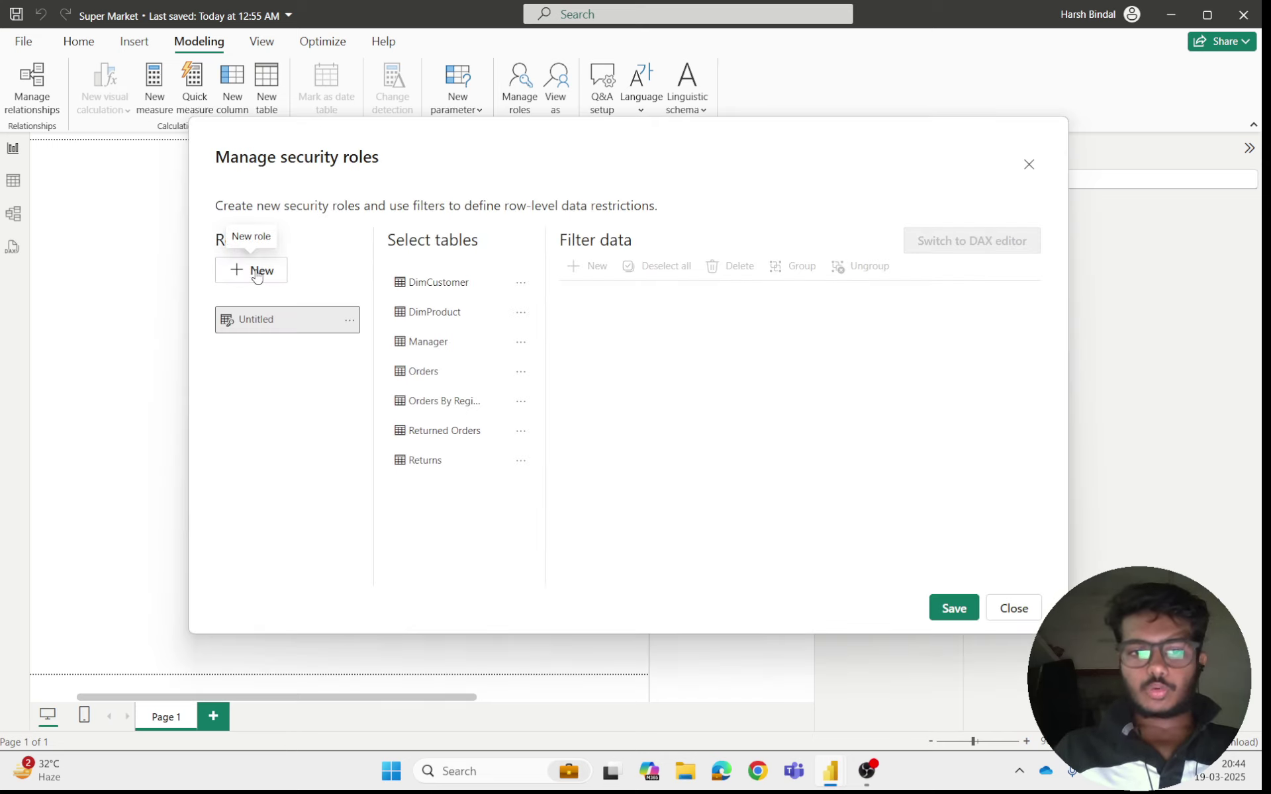
{"action": "double_click", "coordinate": [293, 324]}
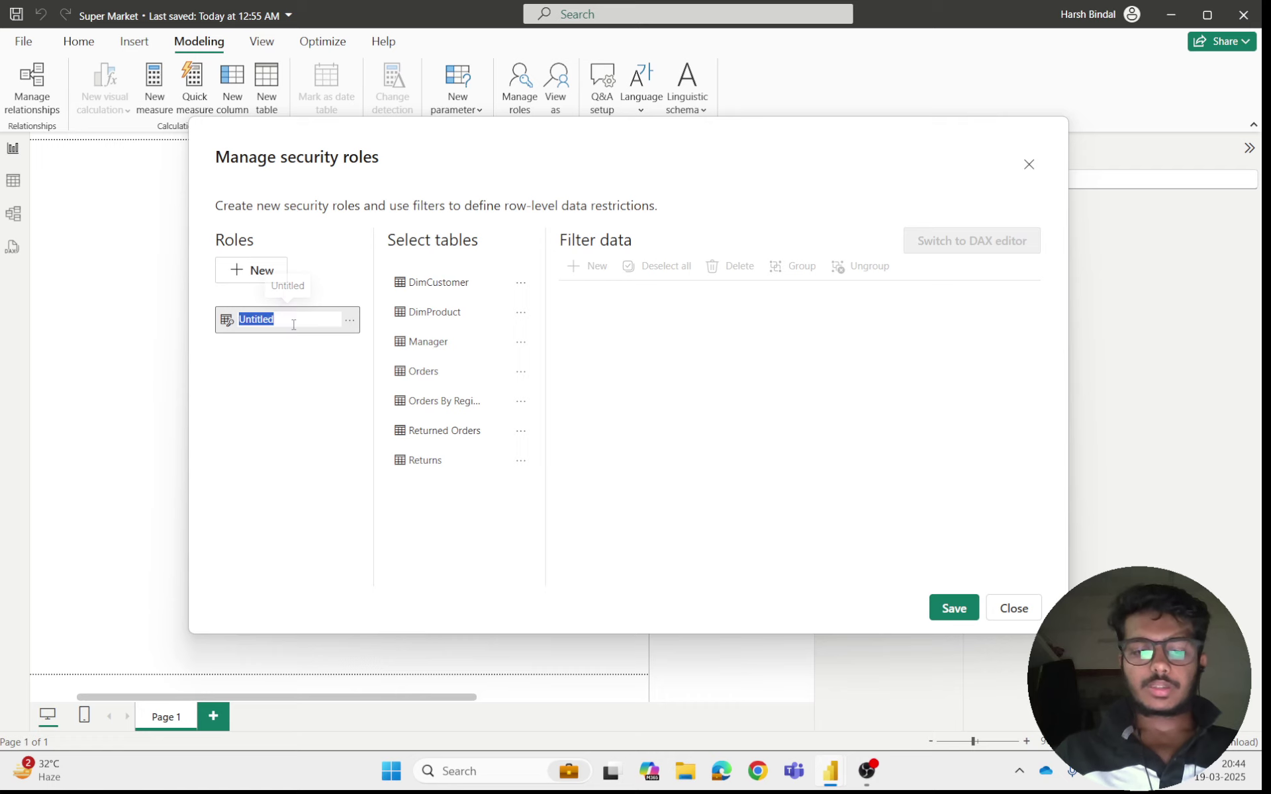
{"action": "key", "text": "BackSpace"}
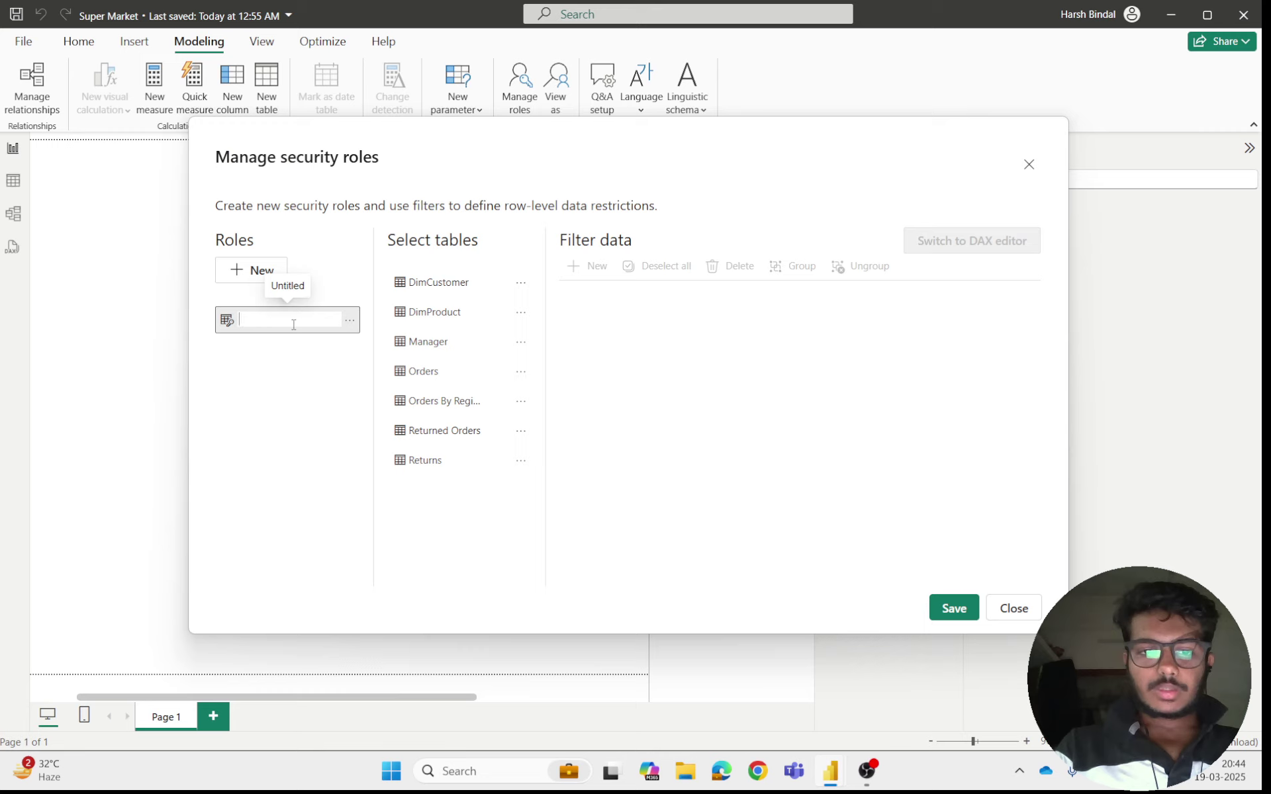
{"action": "type", "text": "Ea"}
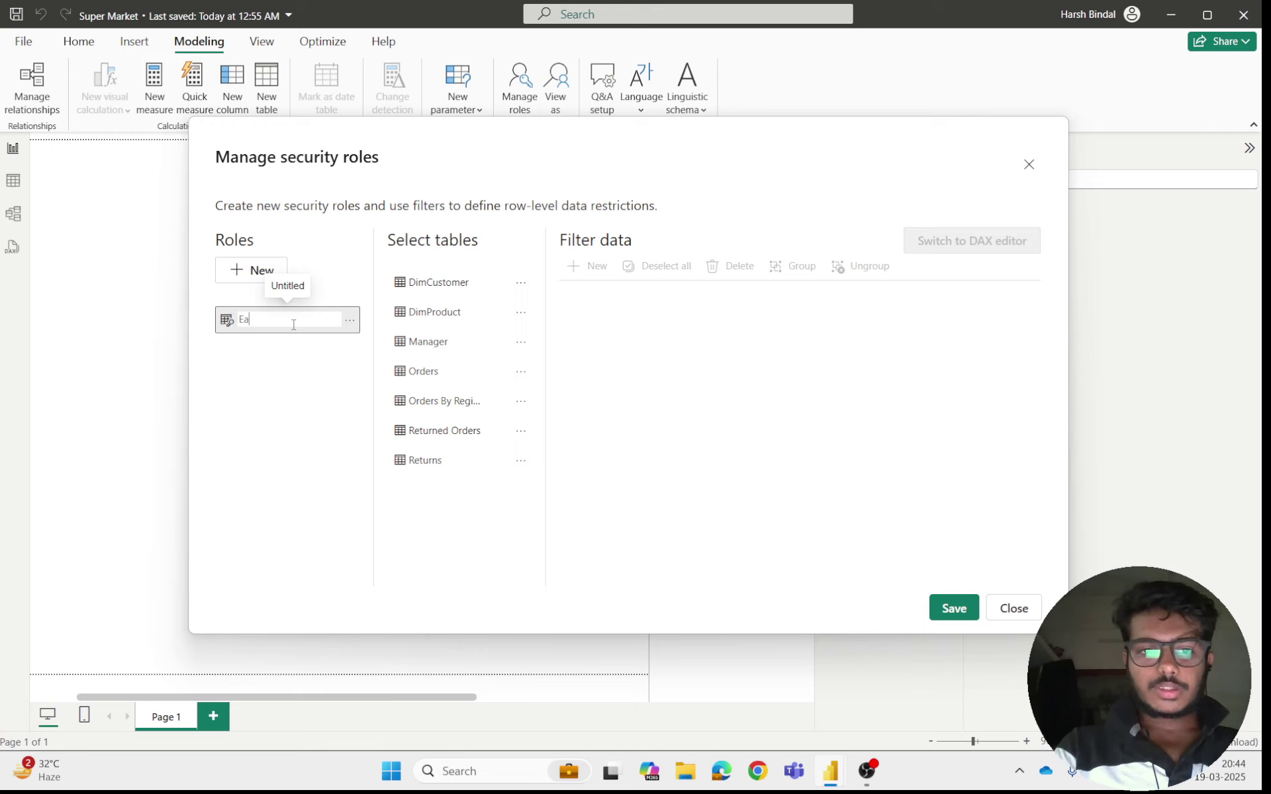
{"action": "type", "text": "s"}
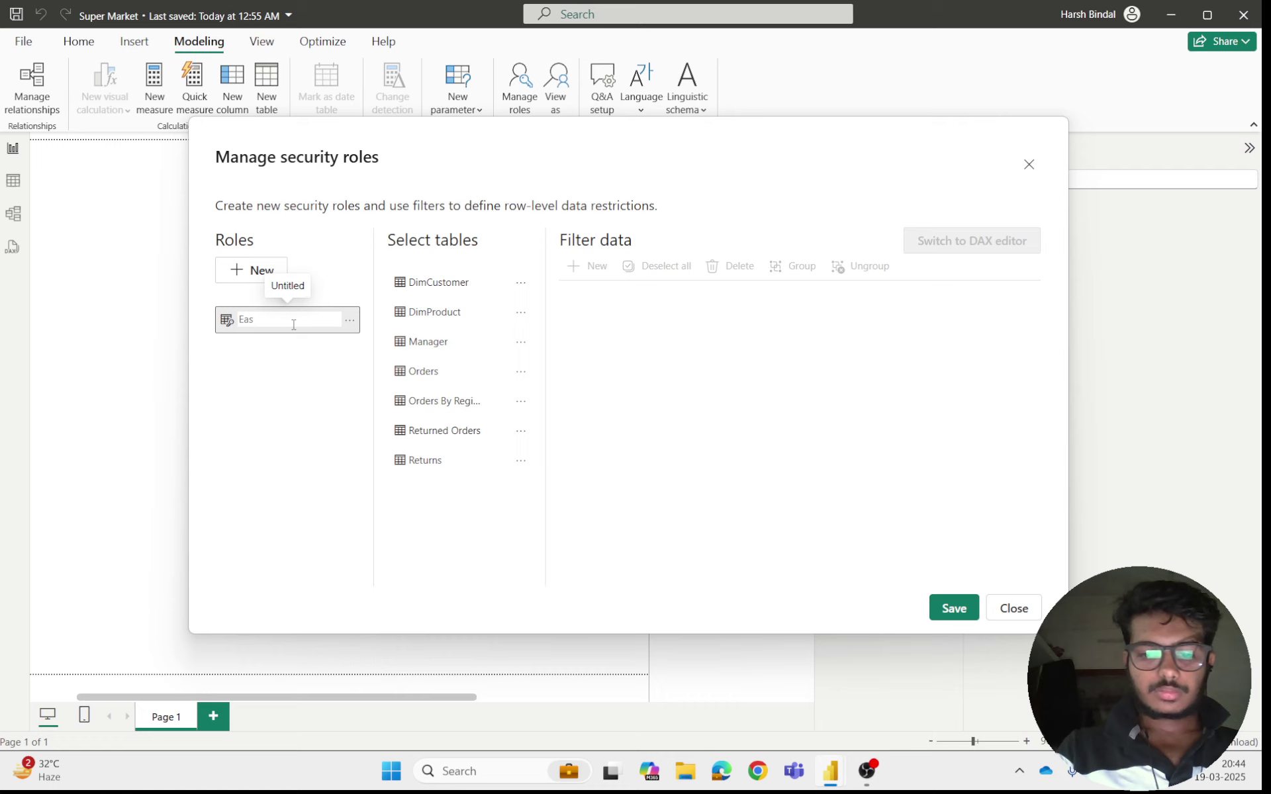
{"action": "type", "text": "t-R"}
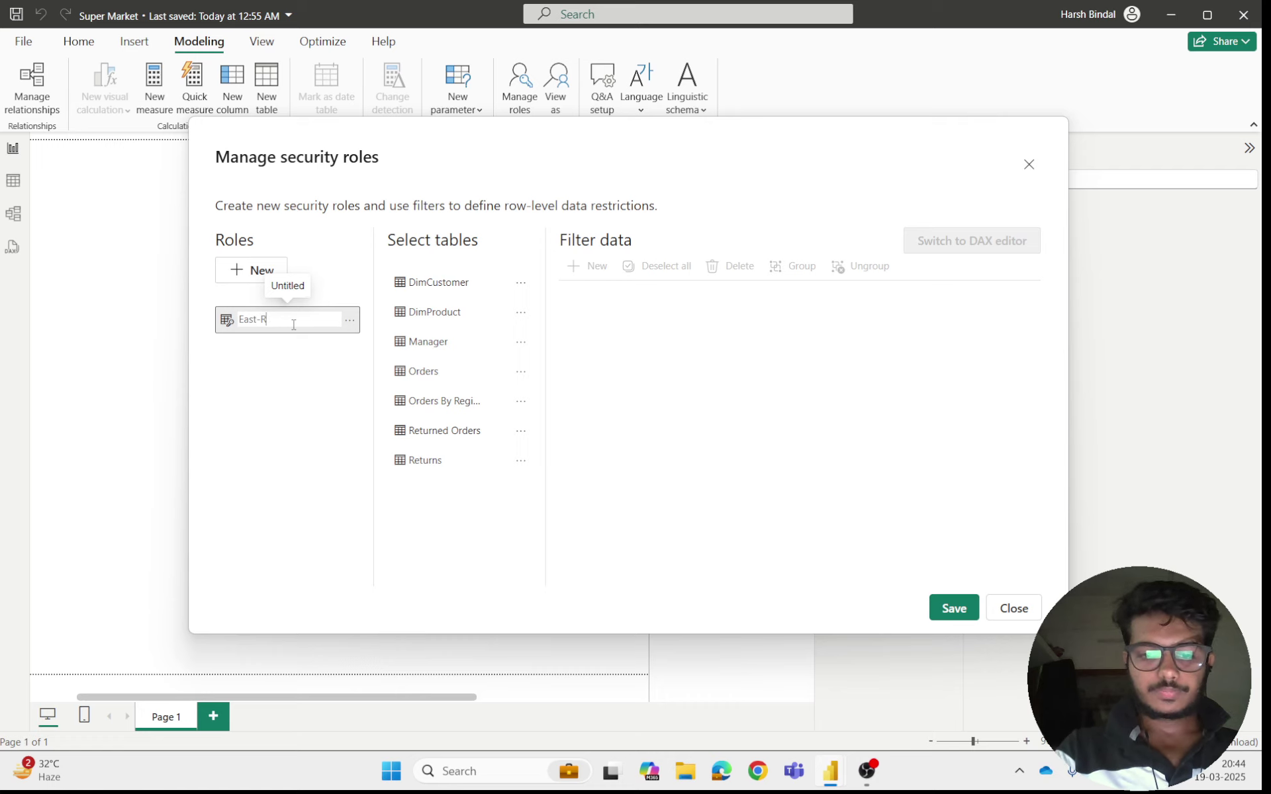
{"action": "type", "text": "egion"}
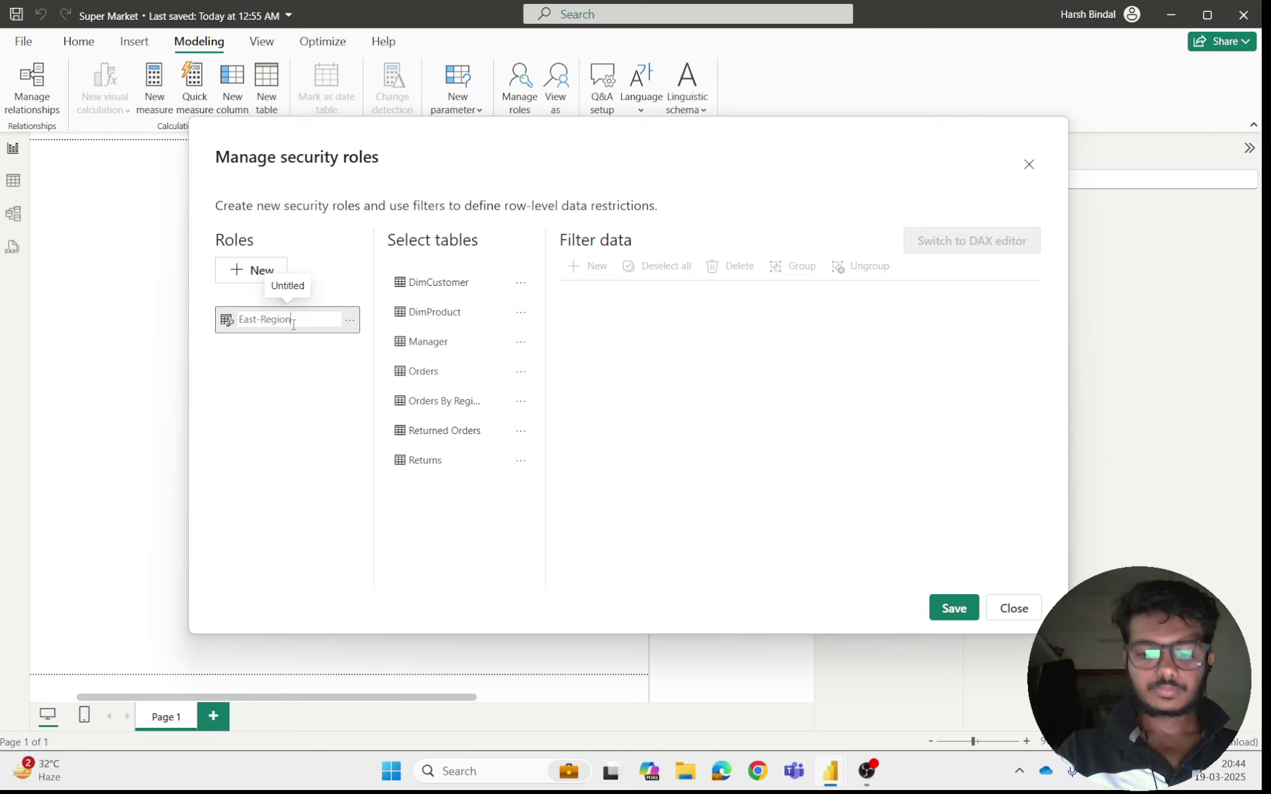
{"action": "key", "text": "Return"}
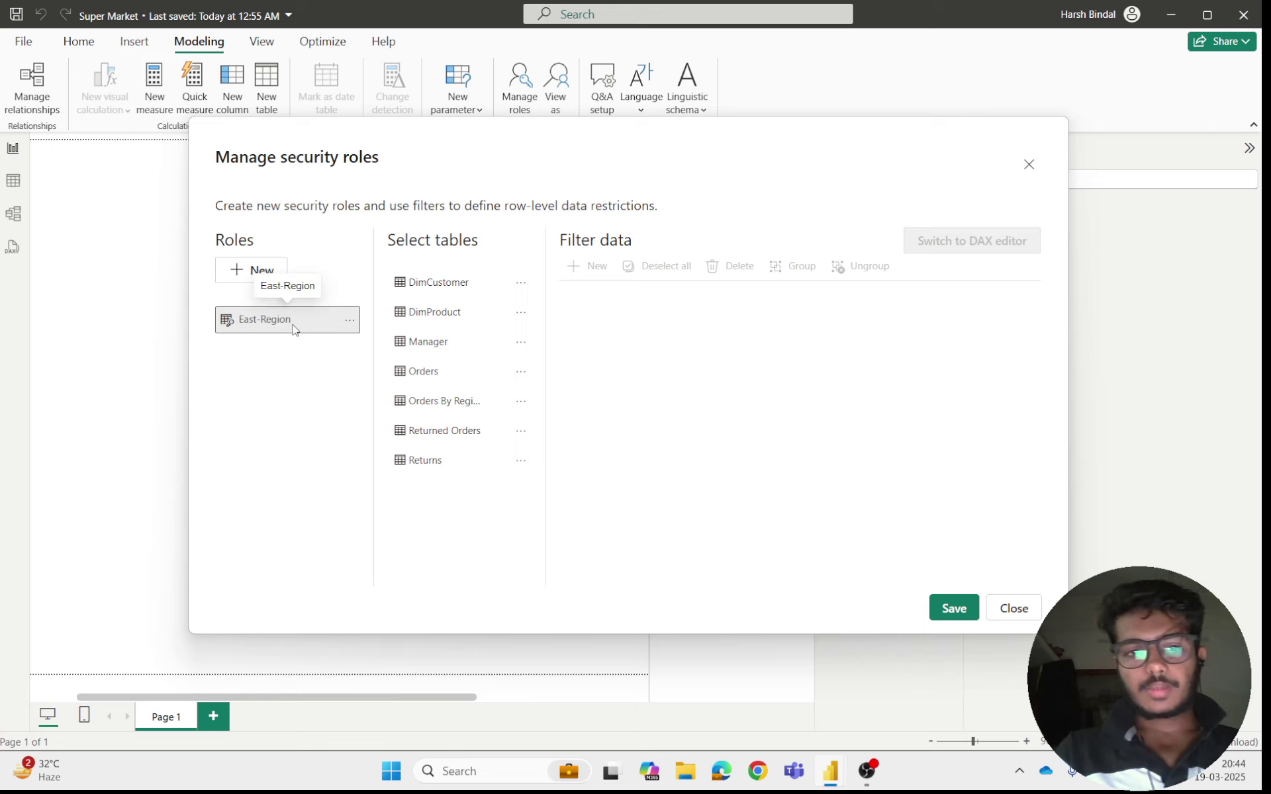
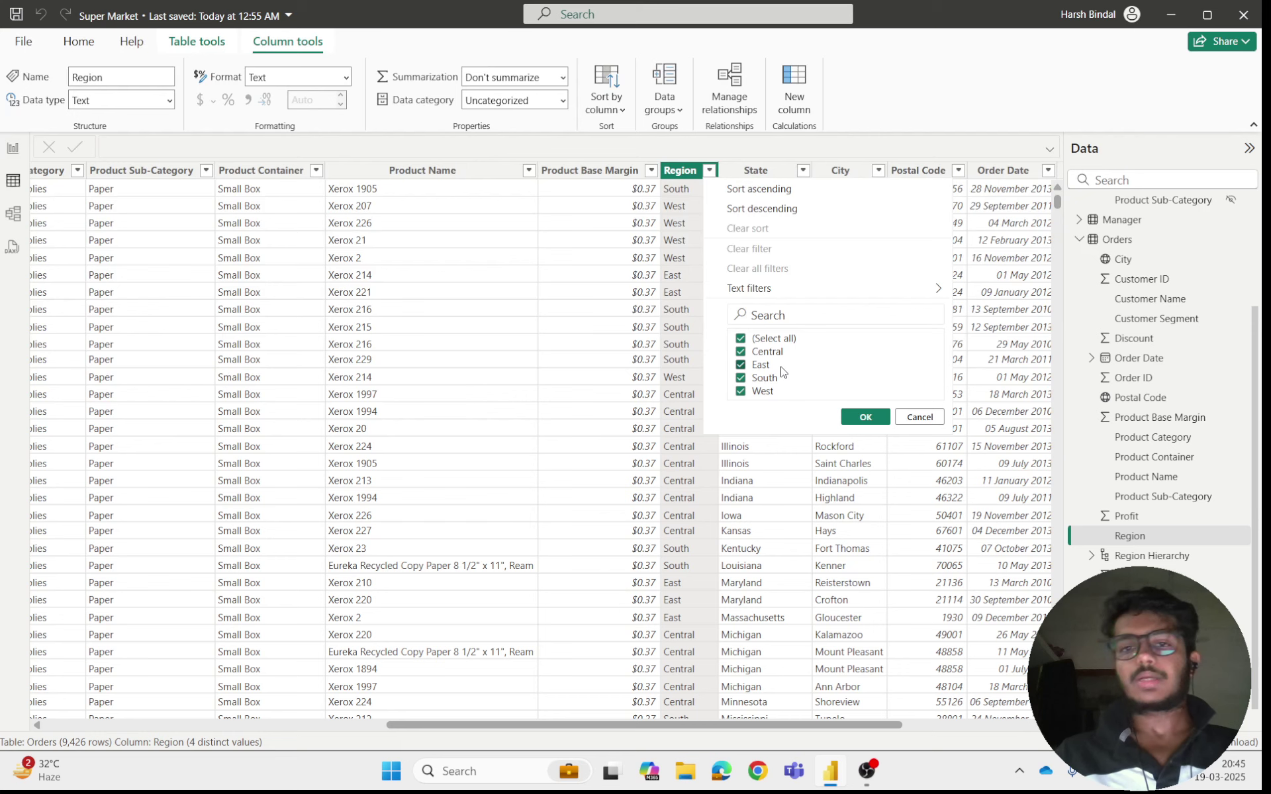
- Close the Region column's filter list in the Orders table and create a security role named East-view from the report view
{"action": "left_click", "coordinate": [861, 416]}
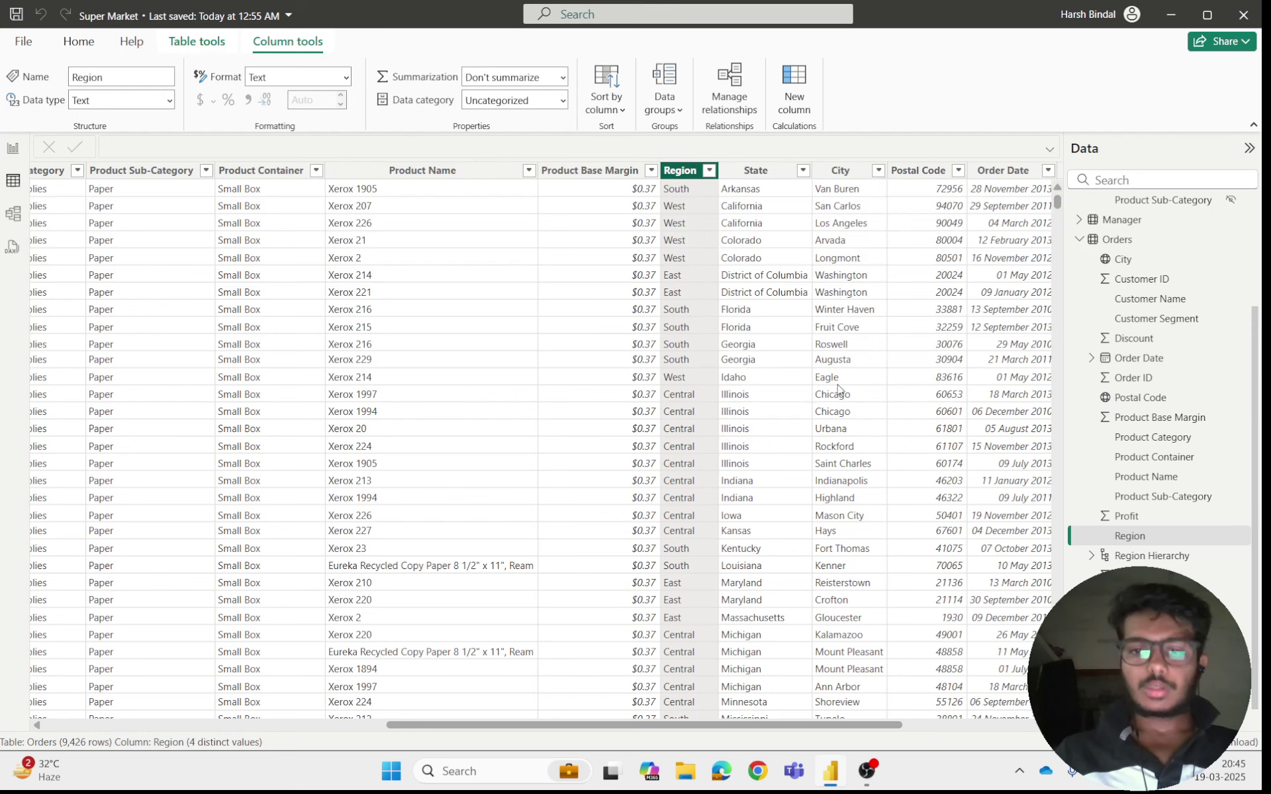
{"action": "left_click", "coordinate": [13, 149]}
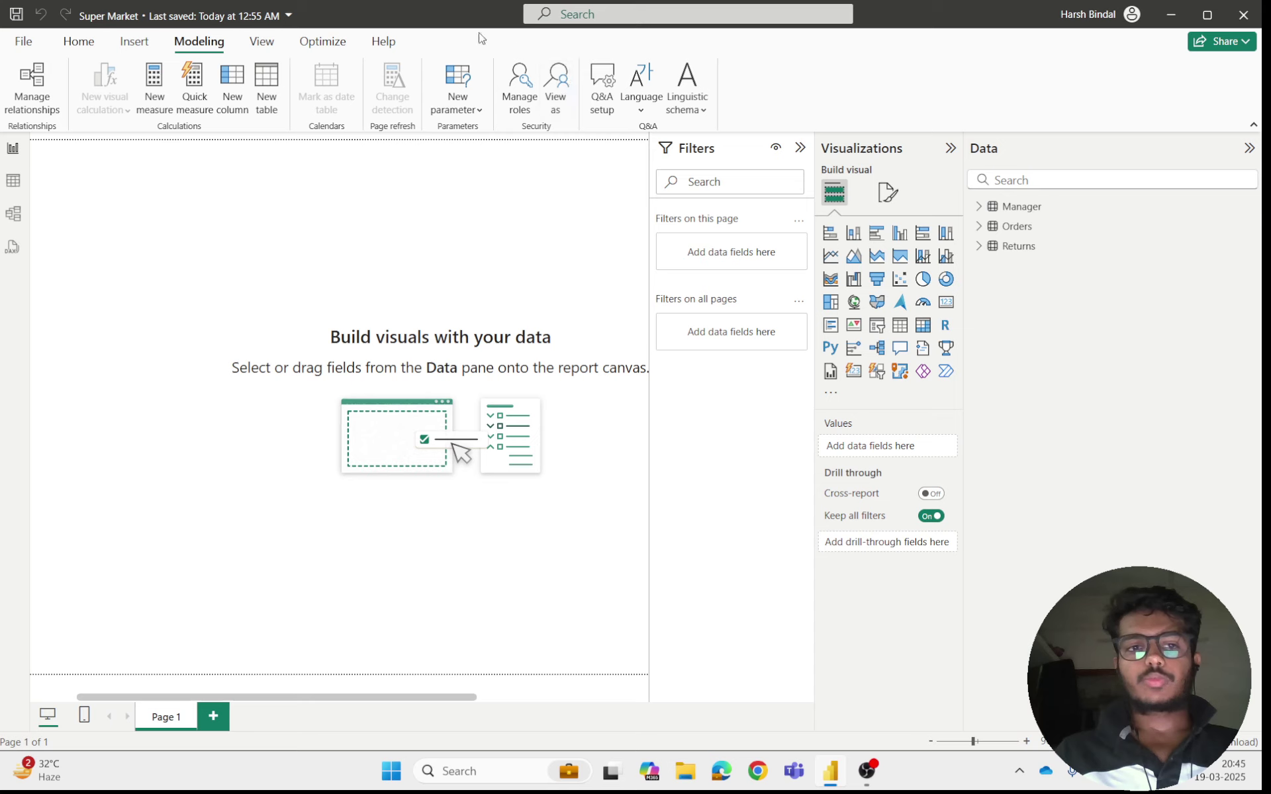
{"action": "left_click", "coordinate": [518, 101]}
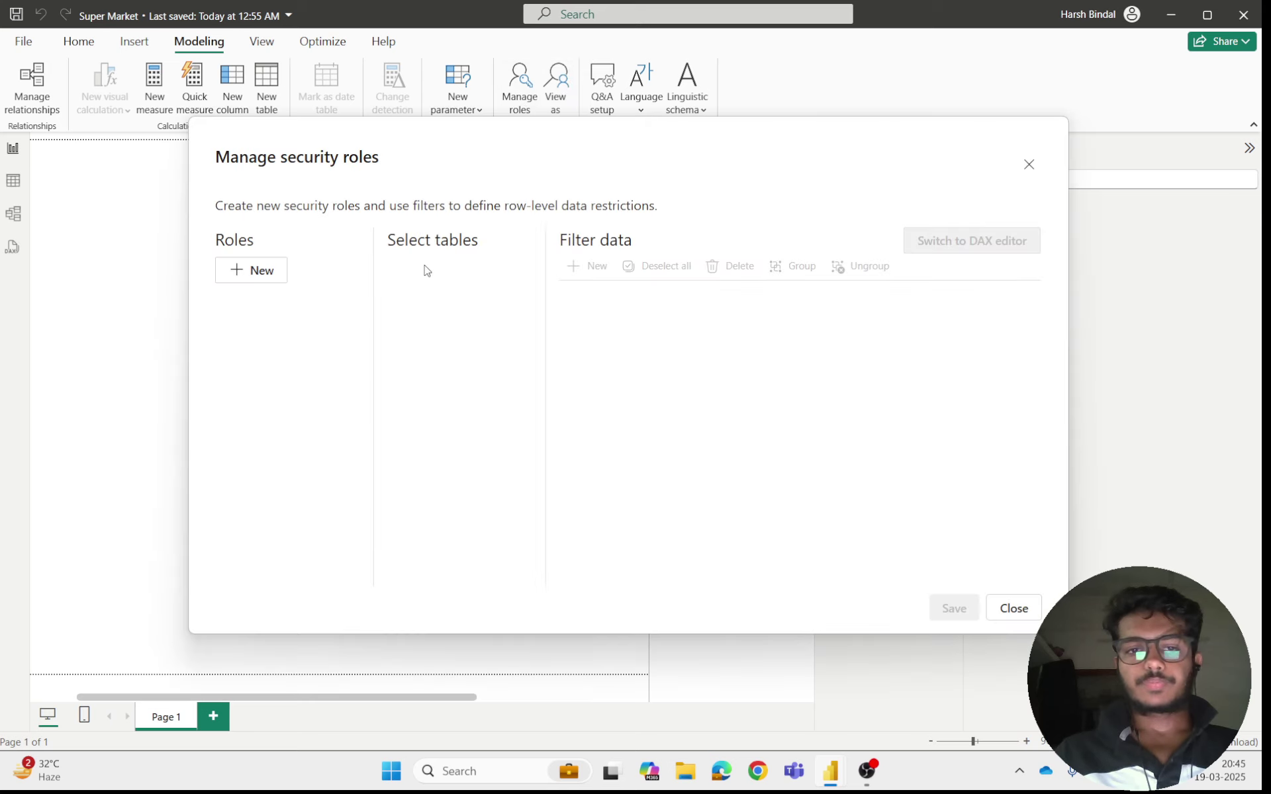
{"action": "left_click", "coordinate": [271, 283]}
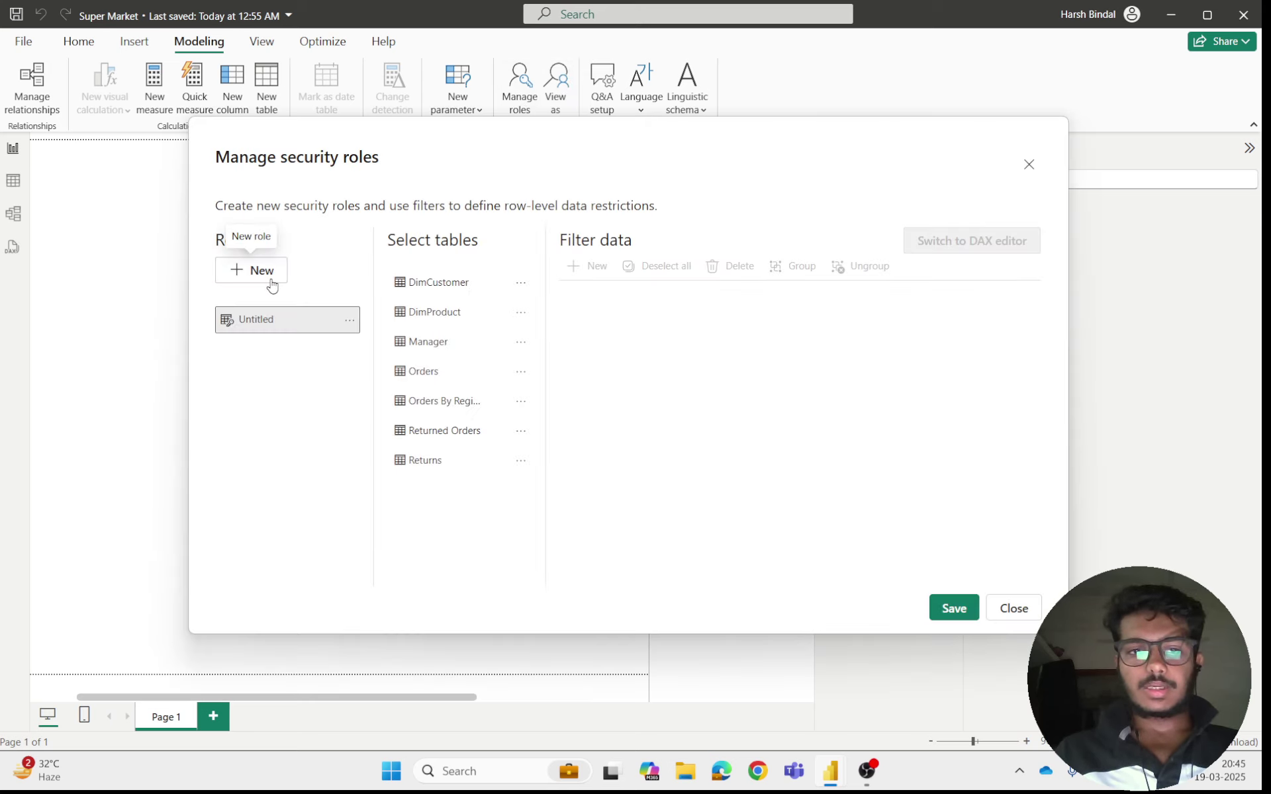
{"action": "double_click", "coordinate": [321, 322]}
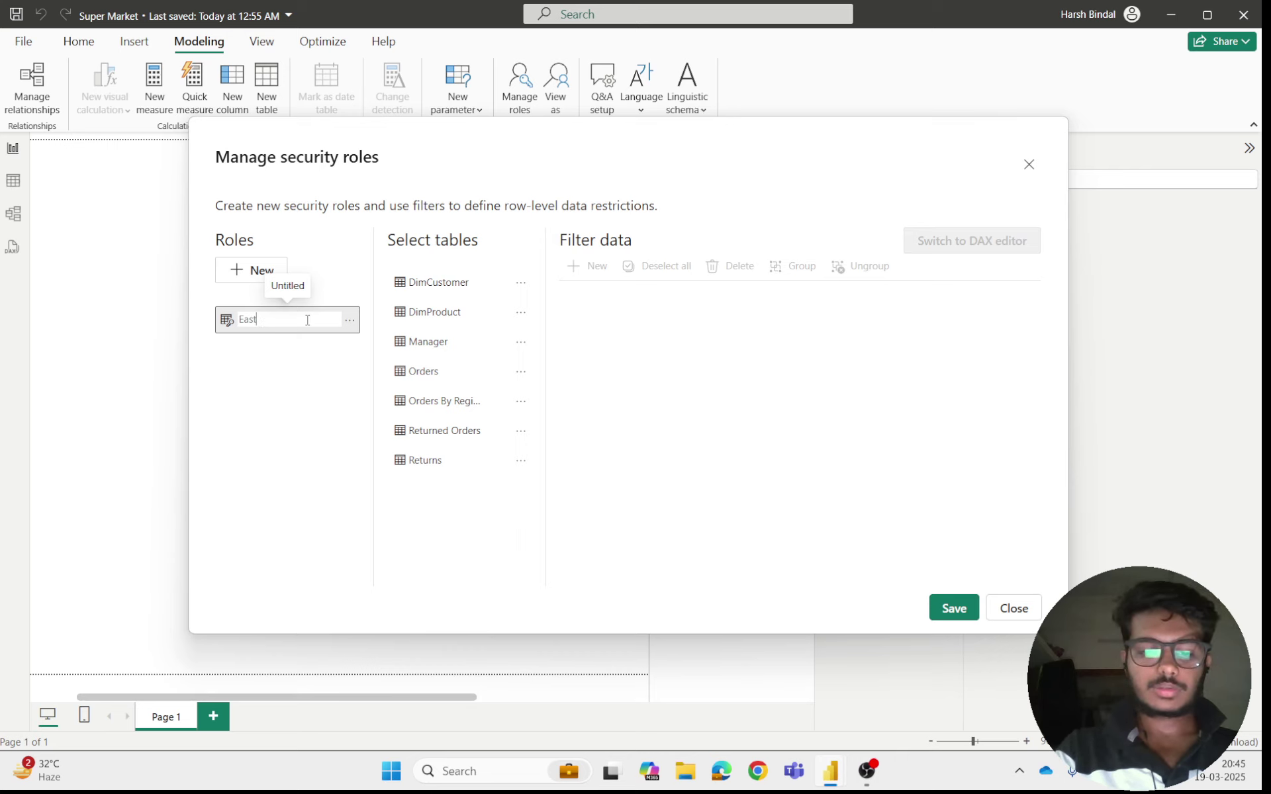
{"action": "type", "text": "East-vi"}
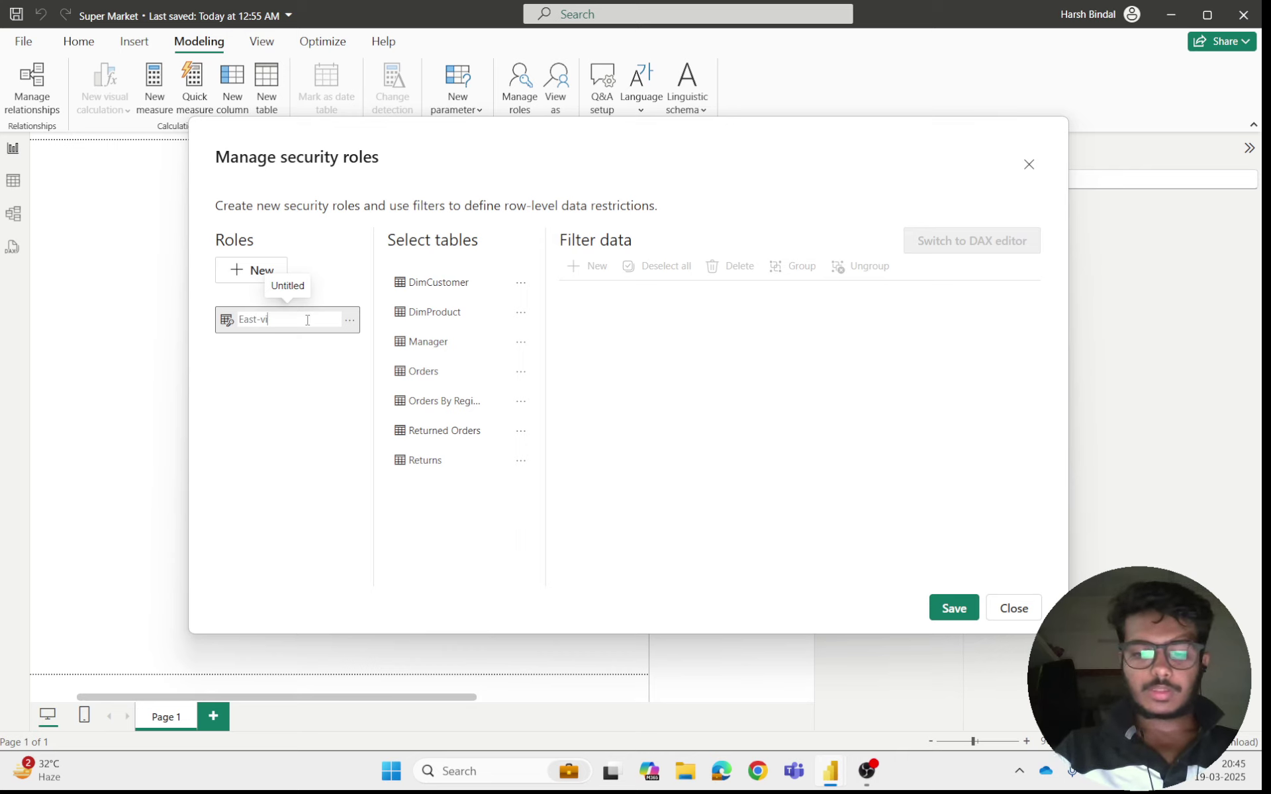
{"action": "type", "text": "ew"}
{"action": "key", "text": "Return"}
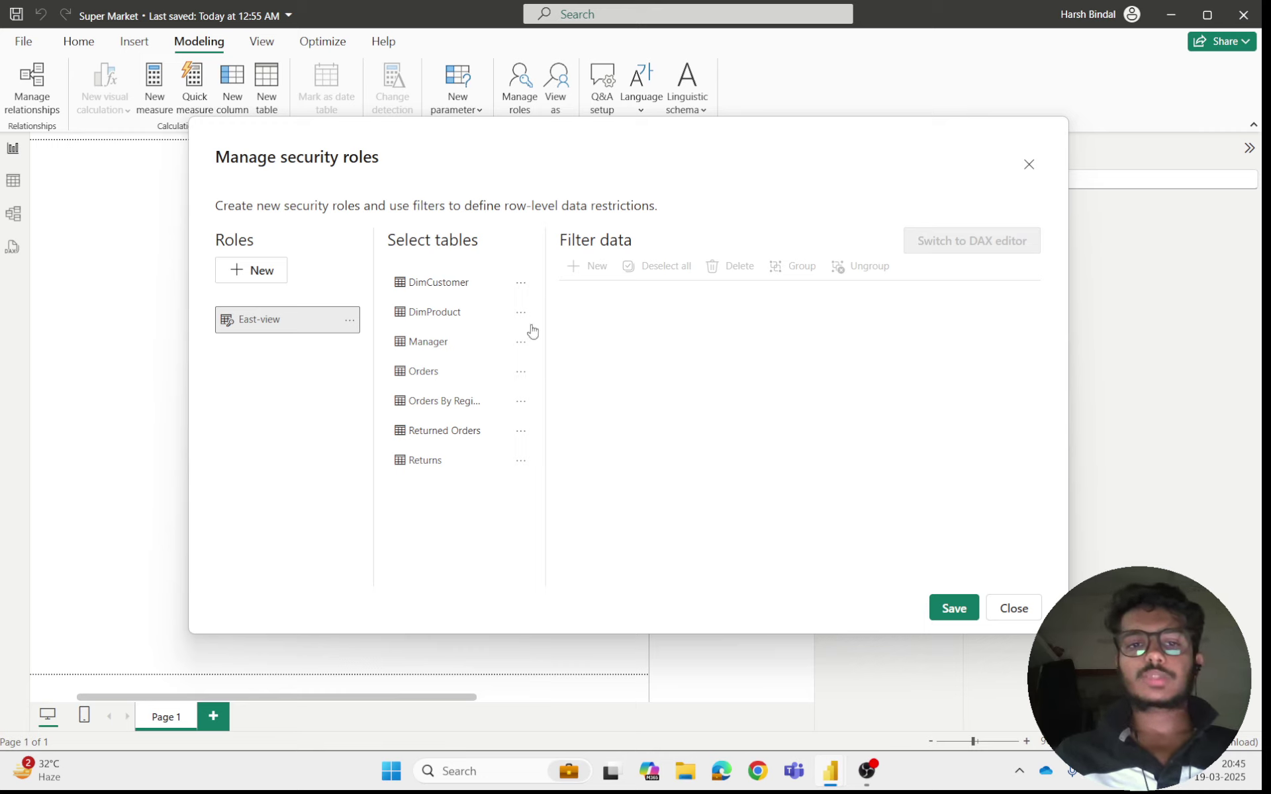
- Add an Orders table filter to the East-view role where Region equals east, and save the role
{"action": "left_click", "coordinate": [437, 372]}
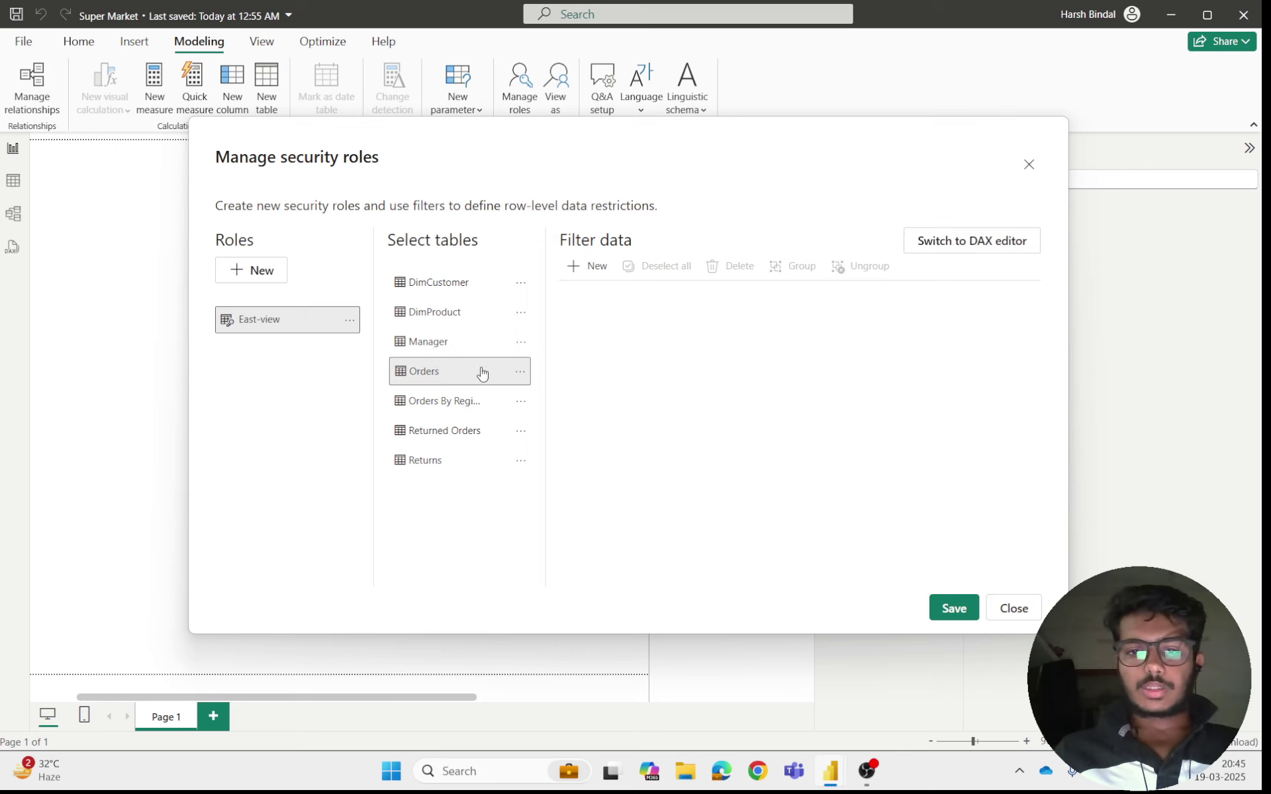
{"action": "left_click", "coordinate": [591, 266]}
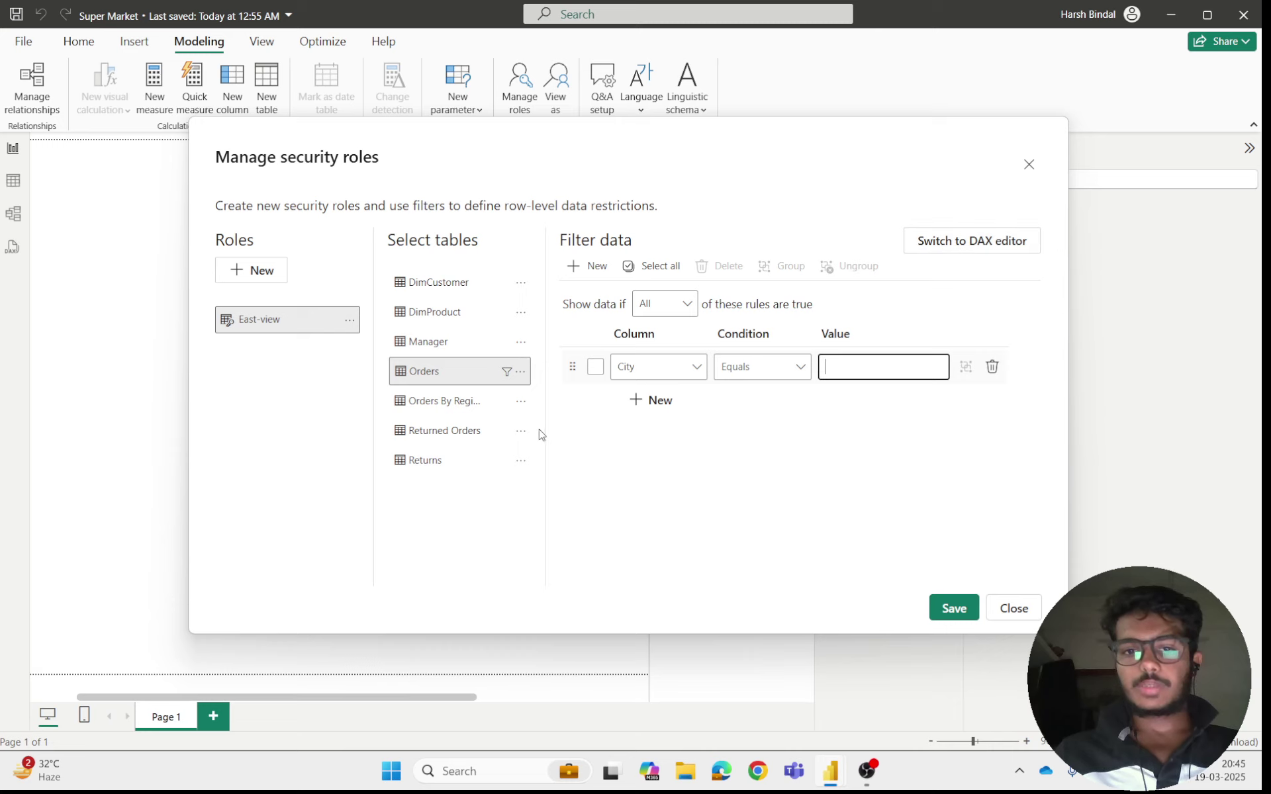
{"action": "left_click", "coordinate": [690, 367]}
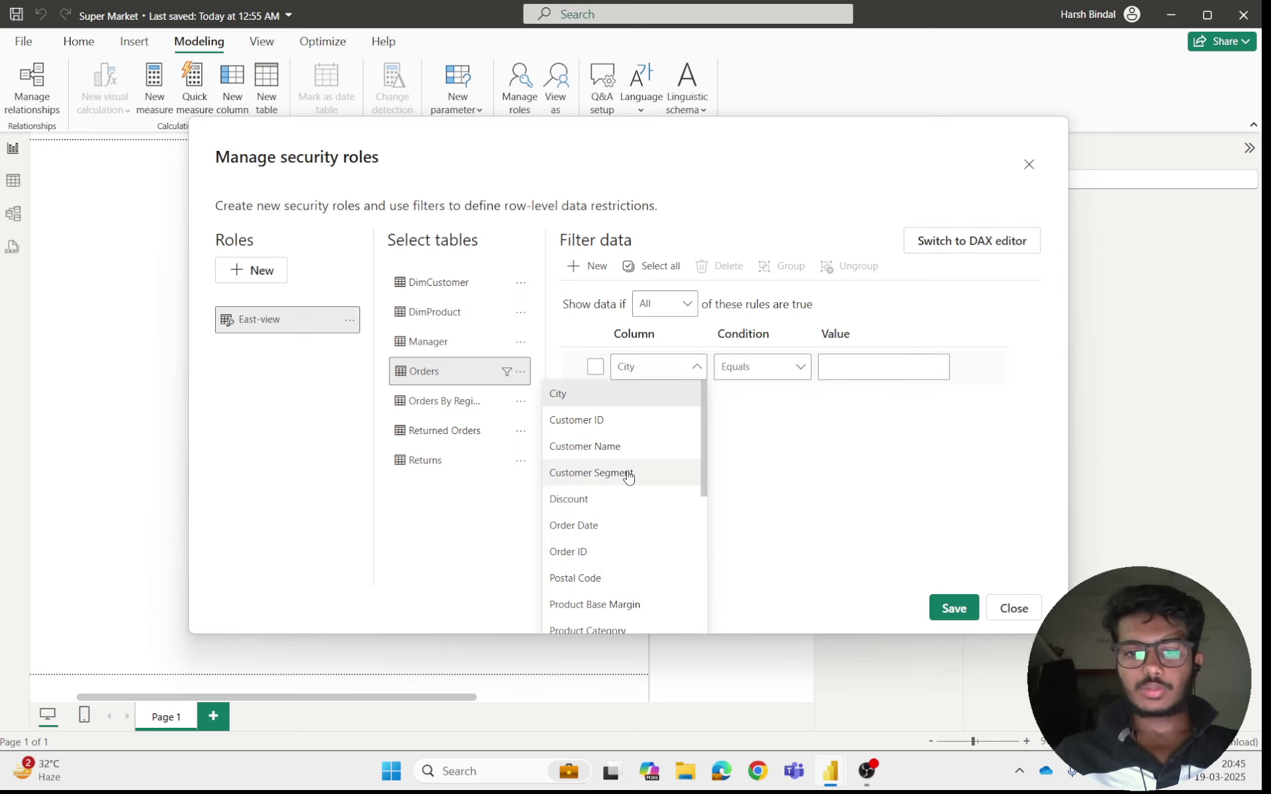
{"action": "scroll", "coordinate": [628, 477], "scroll_direction": "down", "scroll_amount": 5}
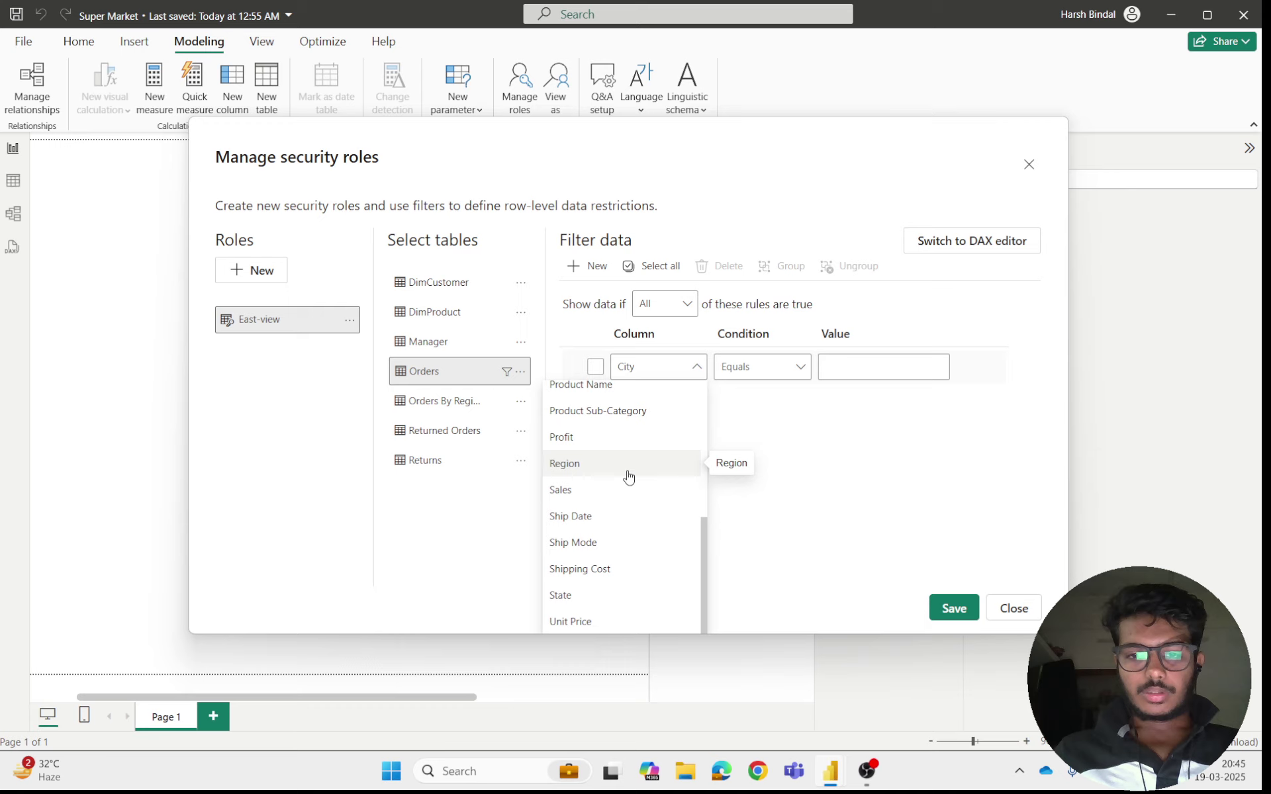
{"action": "scroll", "coordinate": [628, 477], "scroll_direction": "up", "scroll_amount": 3}
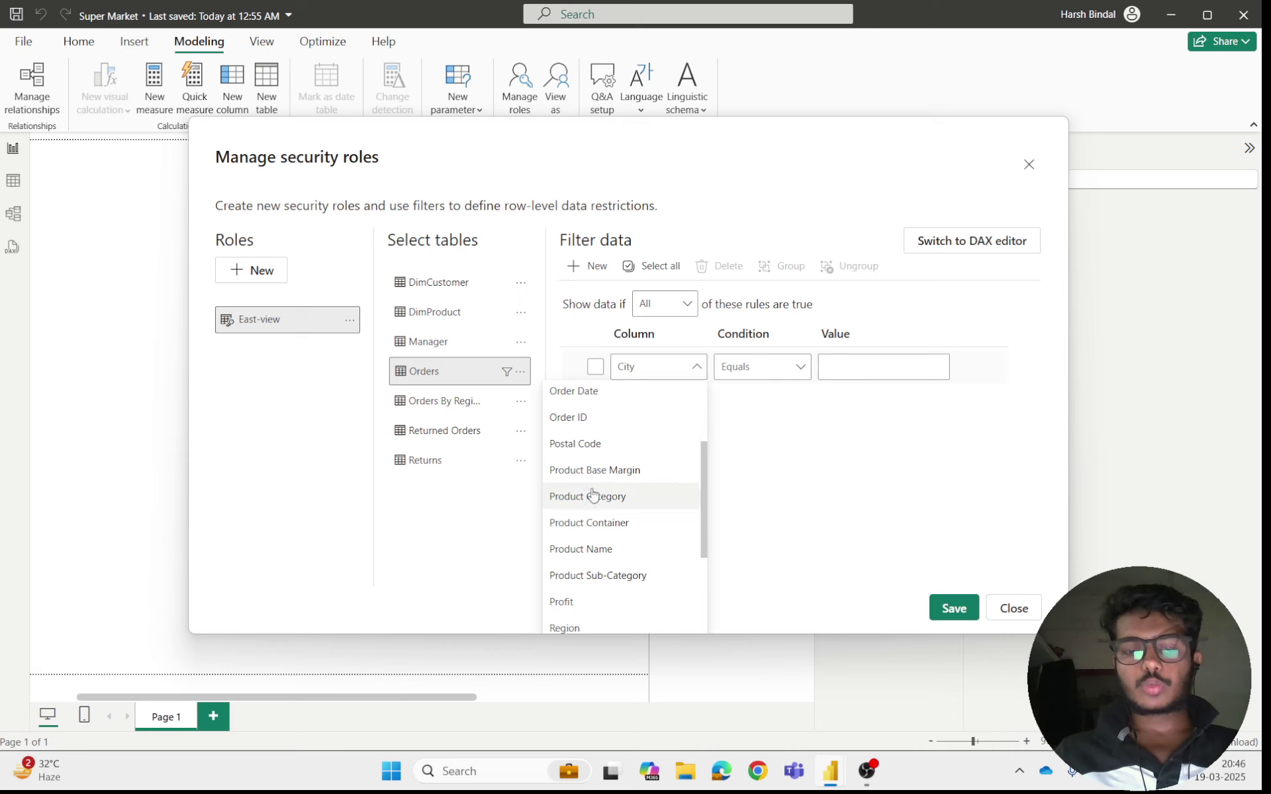
{"action": "scroll", "coordinate": [629, 544], "scroll_direction": "down", "scroll_amount": 2}
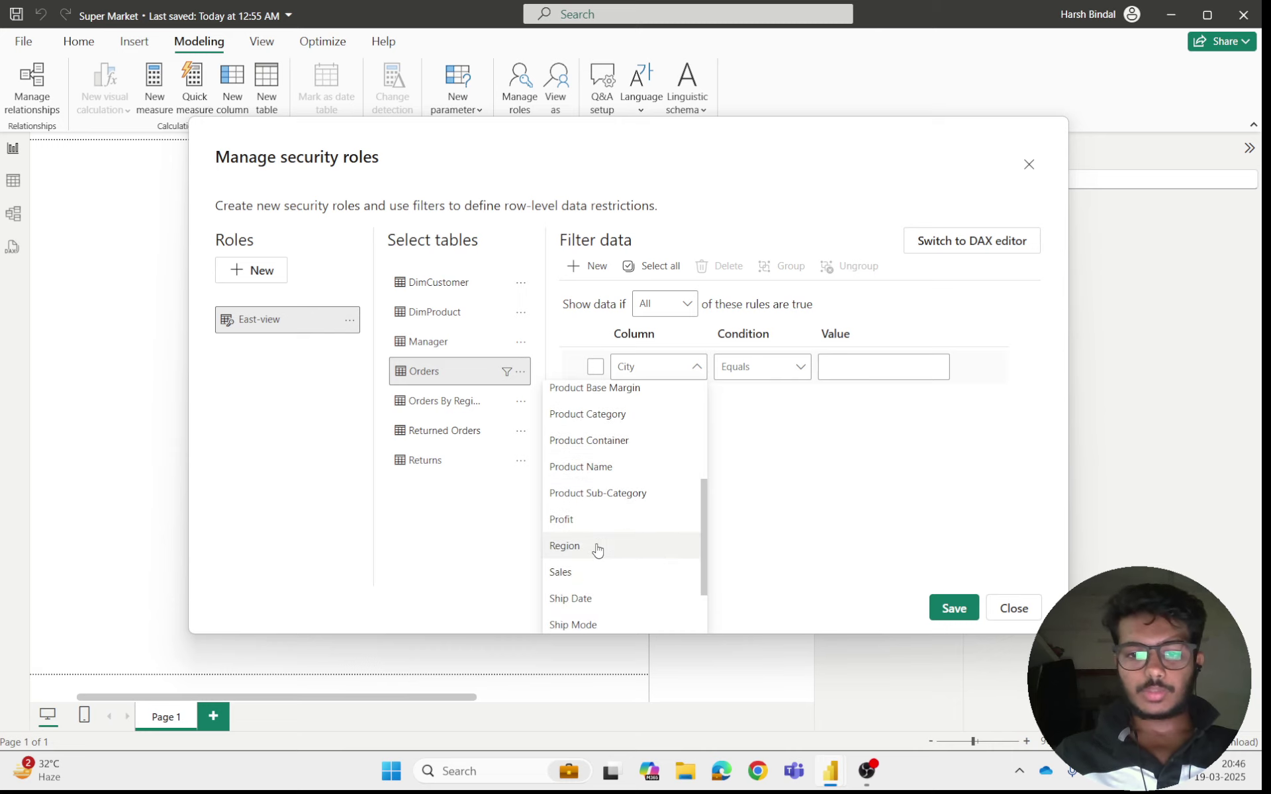
{"action": "left_click", "coordinate": [596, 546]}
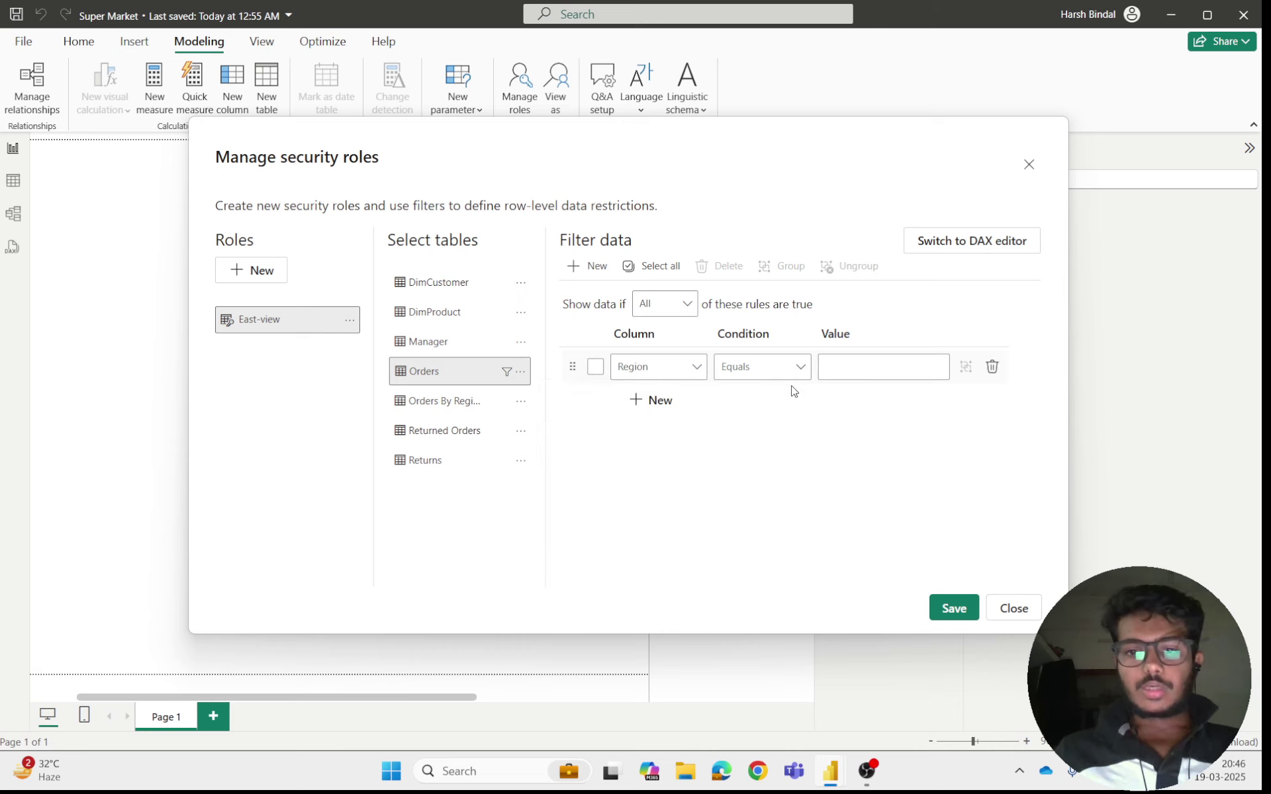
{"action": "left_click", "coordinate": [867, 375]}
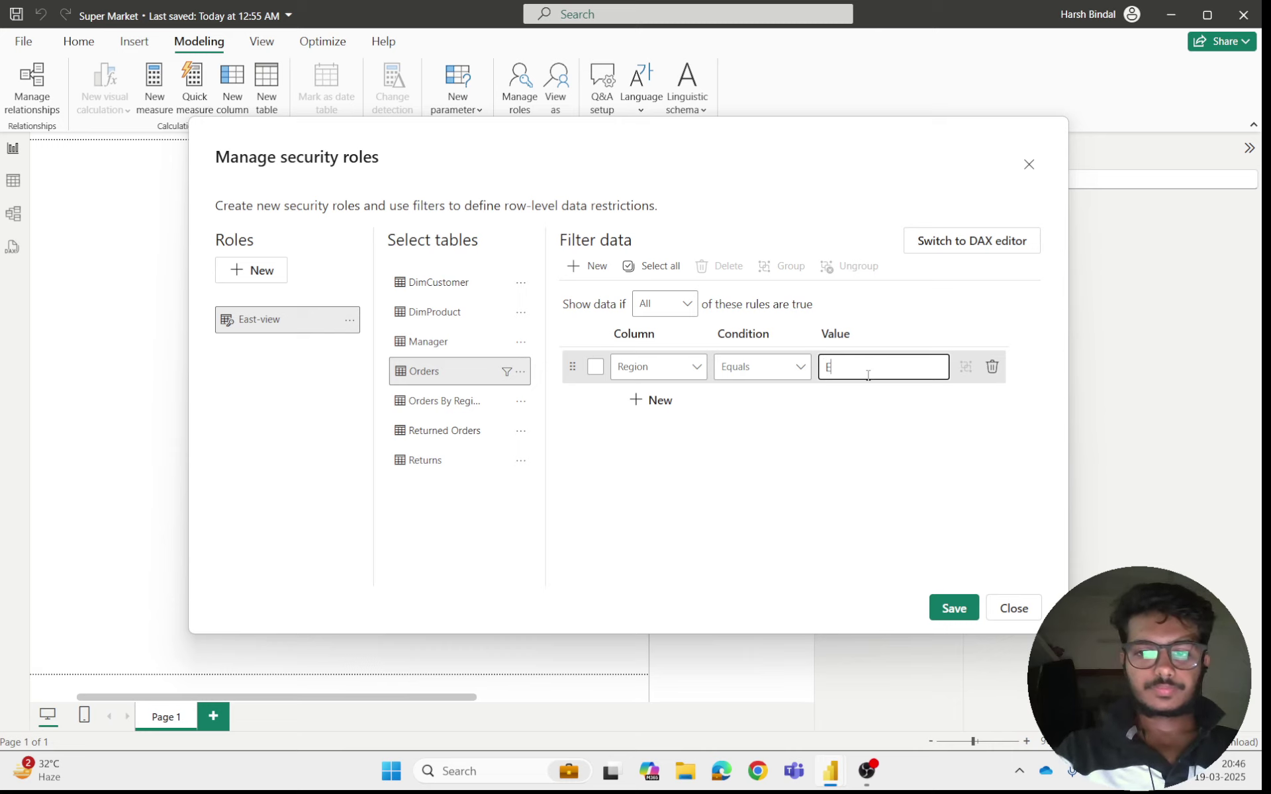
{"action": "type", "text": "east"}
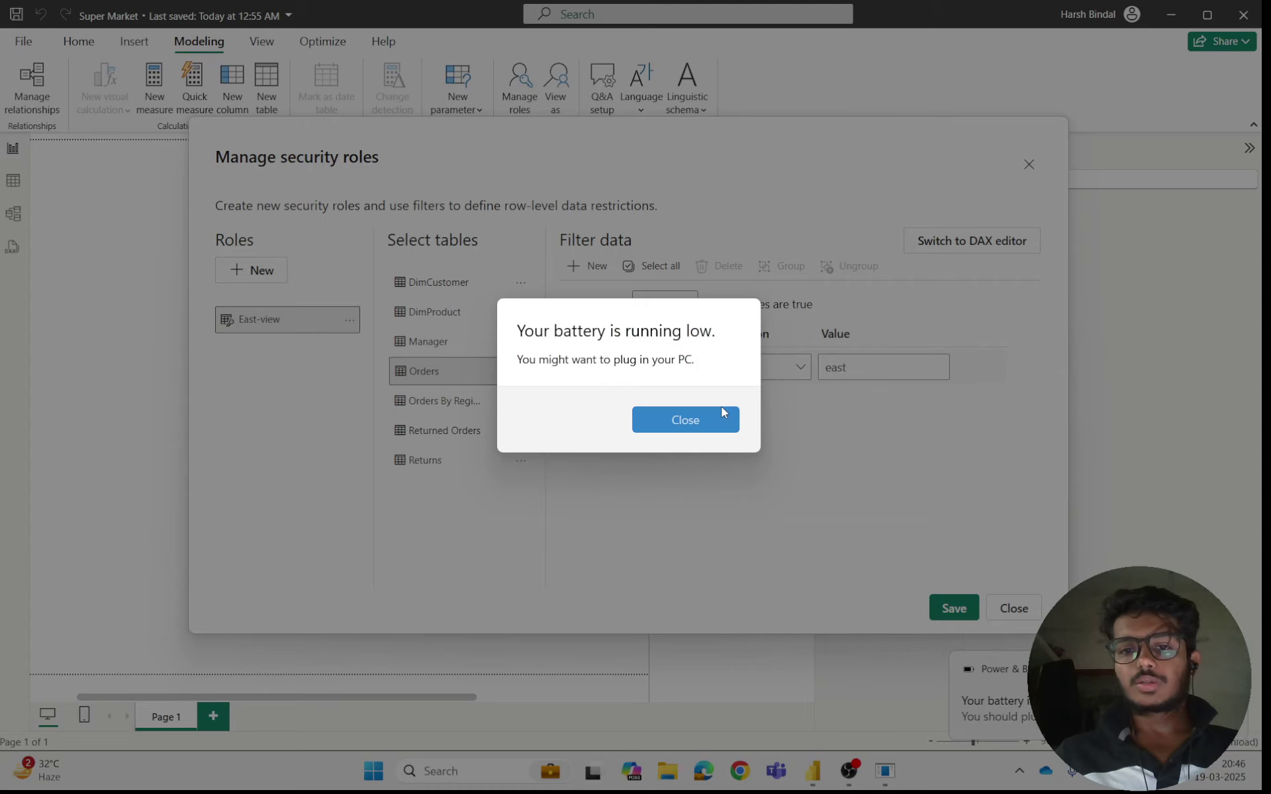
{"action": "left_click", "coordinate": [721, 409]}
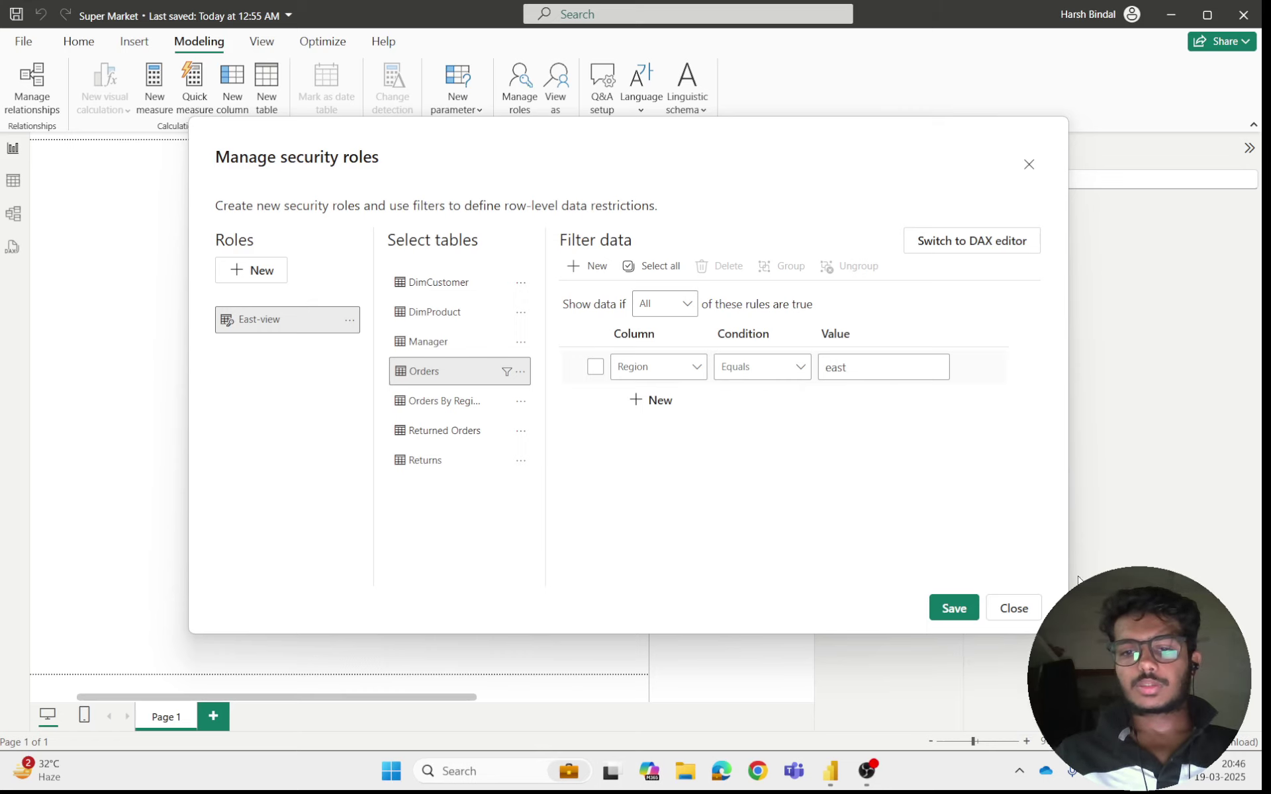
{"action": "left_click", "coordinate": [943, 614]}
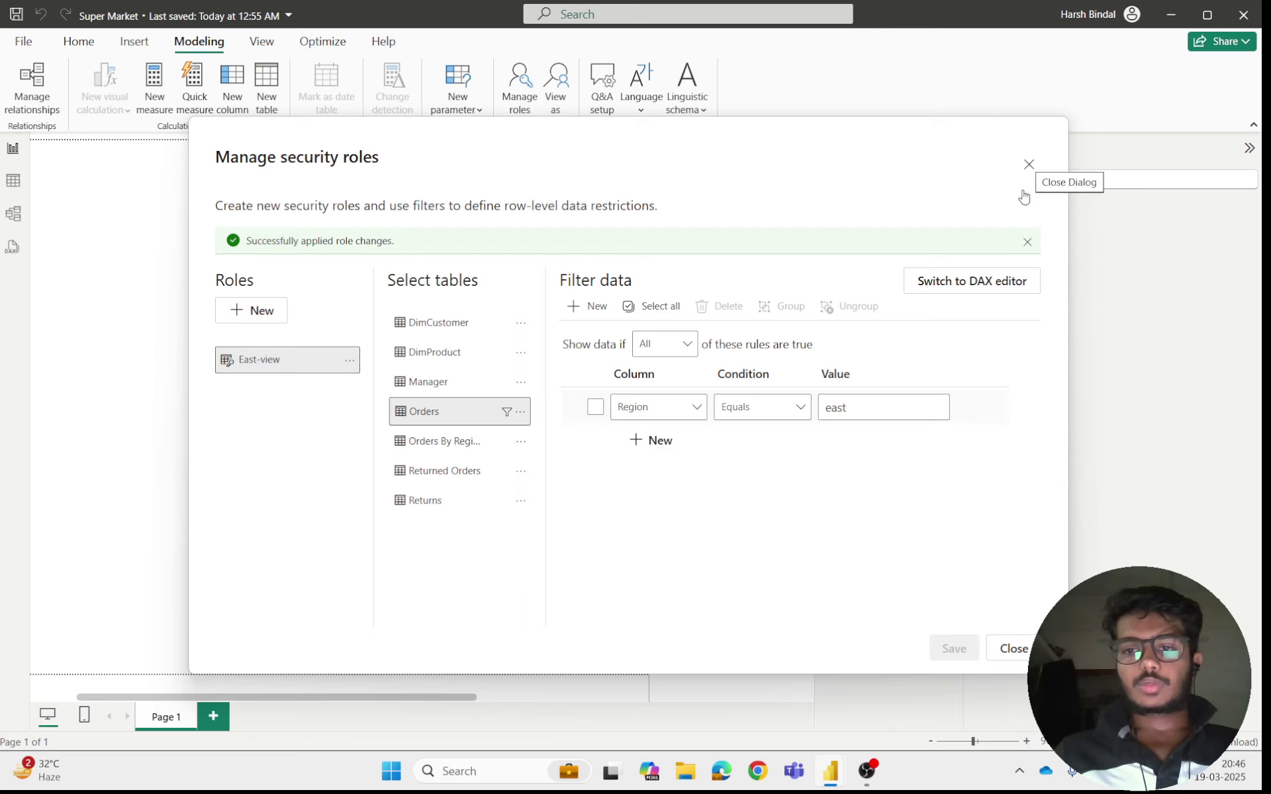
- Close the security roles manager and view the report as the East-view role
{"action": "left_click", "coordinate": [1017, 649]}
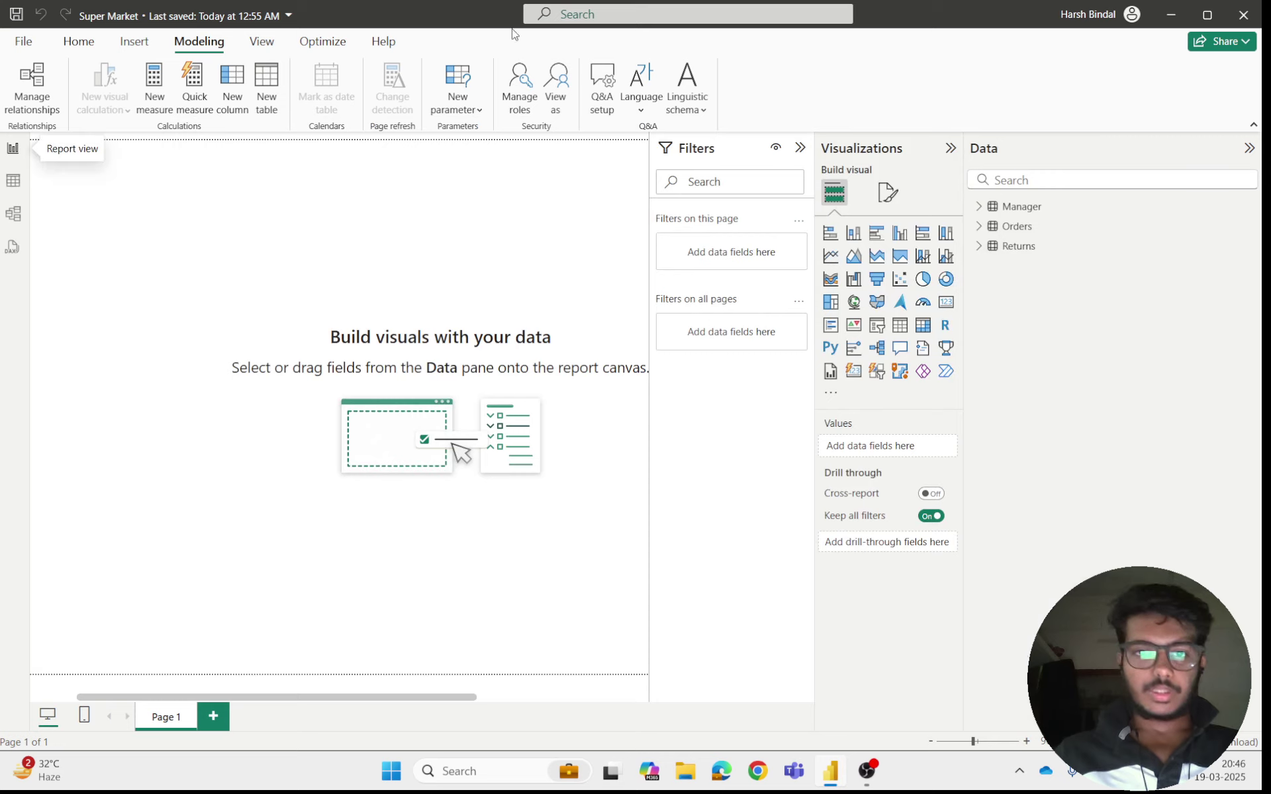
{"action": "left_click", "coordinate": [555, 85]}
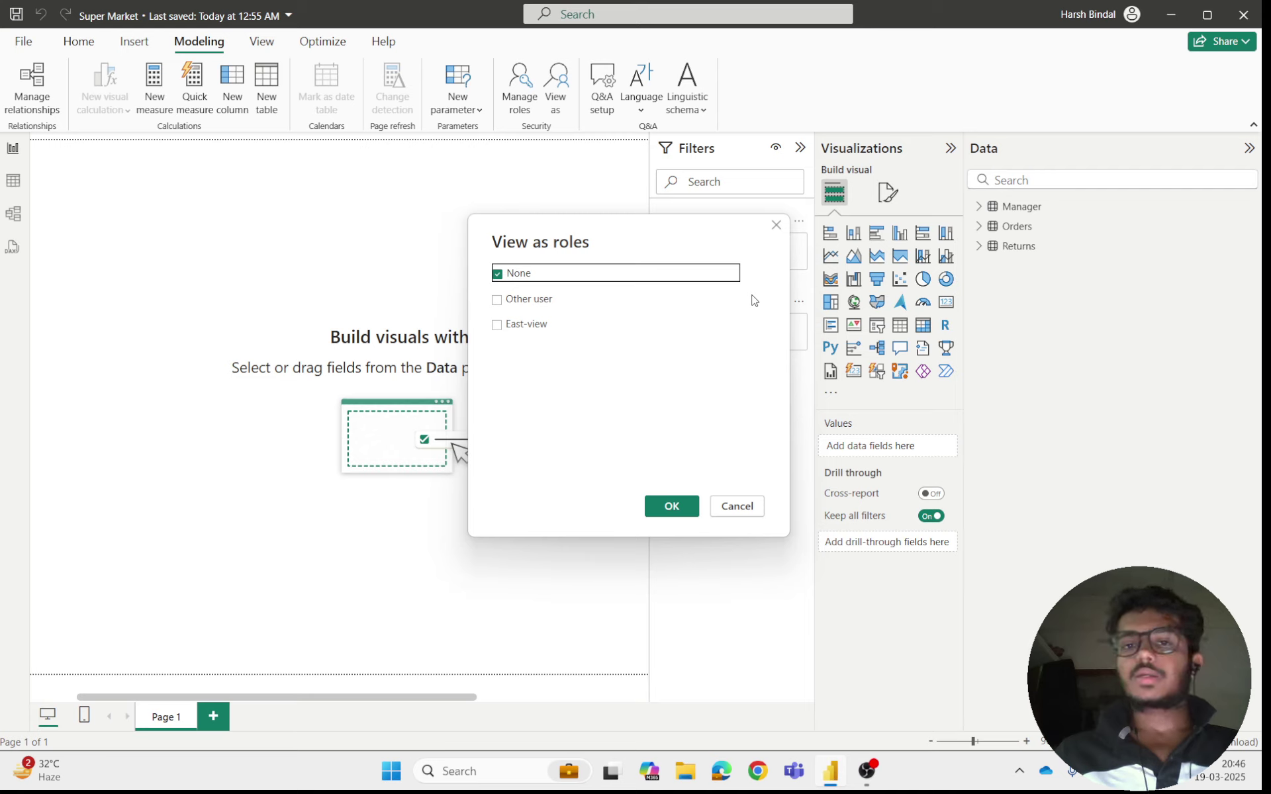
{"action": "left_click", "coordinate": [497, 324]}
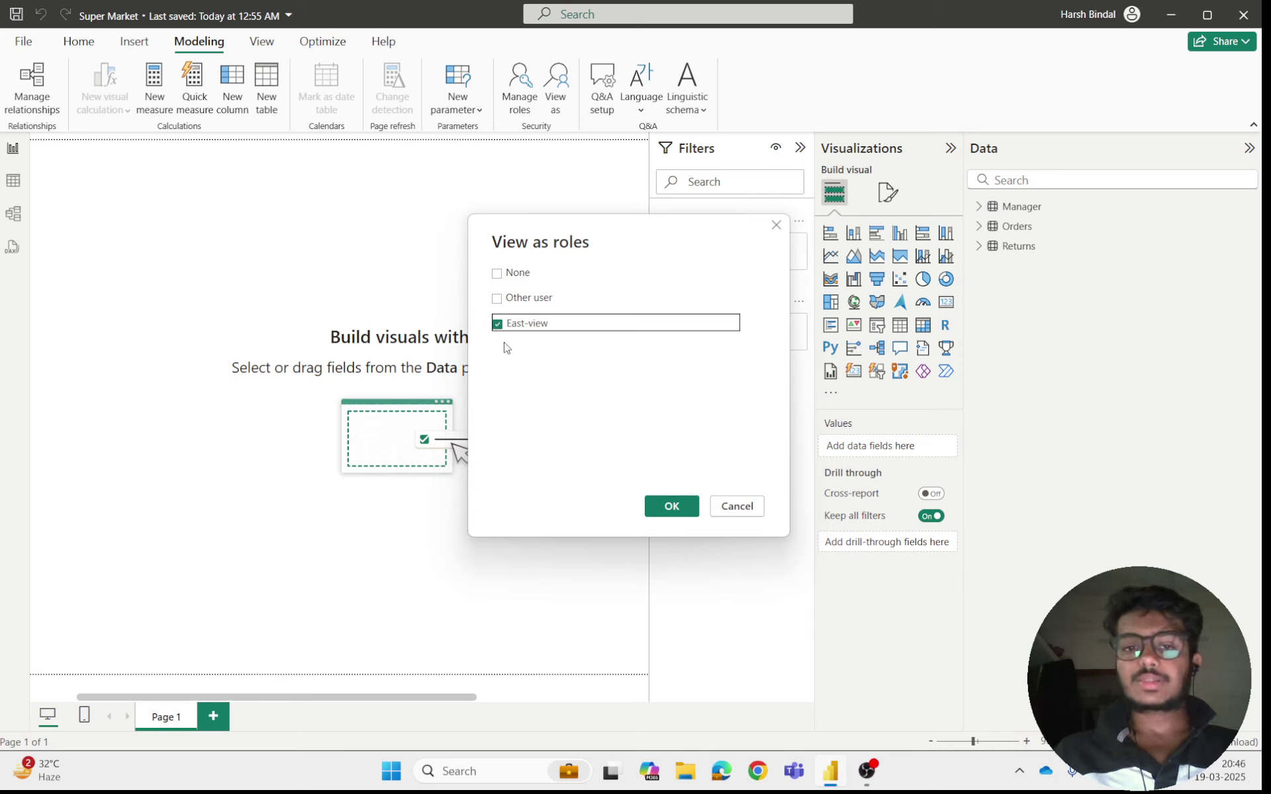
{"action": "left_click", "coordinate": [674, 506]}
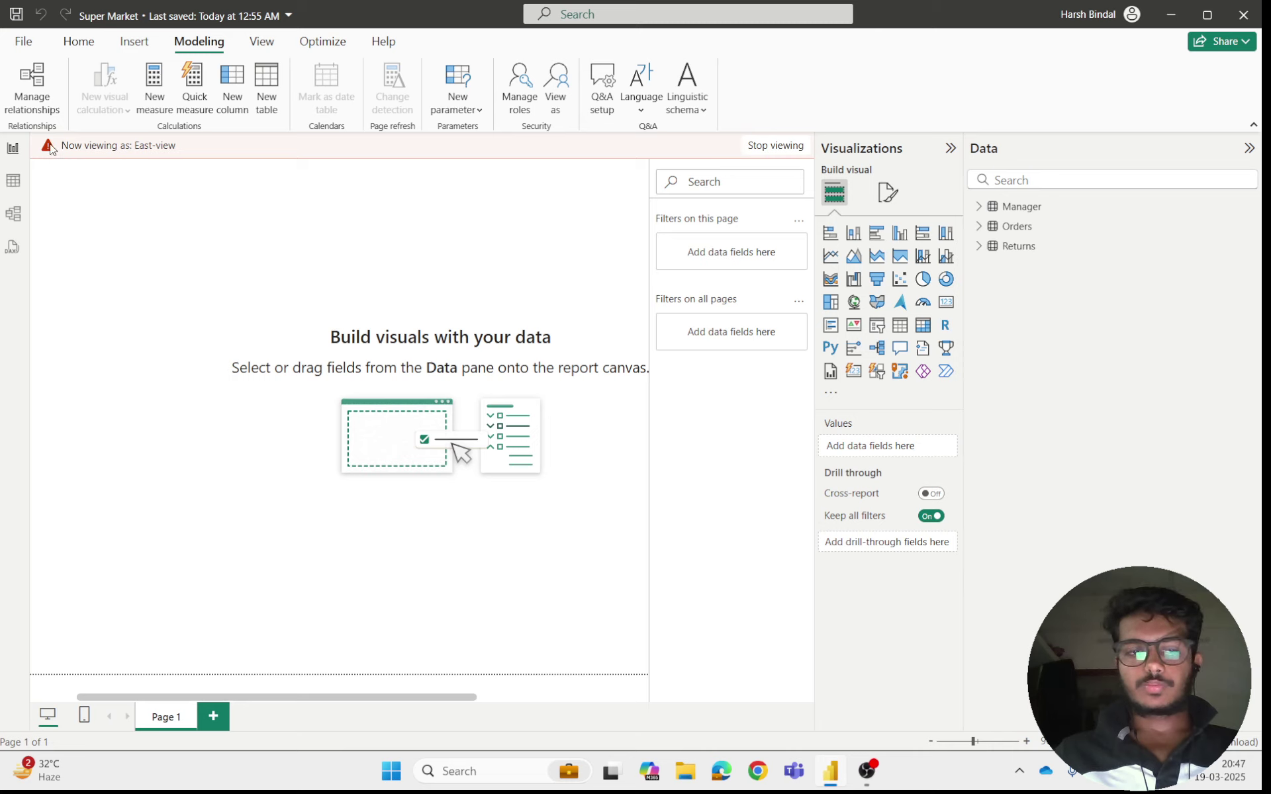
- Examine the Orders table's rows under the East-view role and check which values the Region column's filter list offers
{"action": "left_click", "coordinate": [3, 183]}
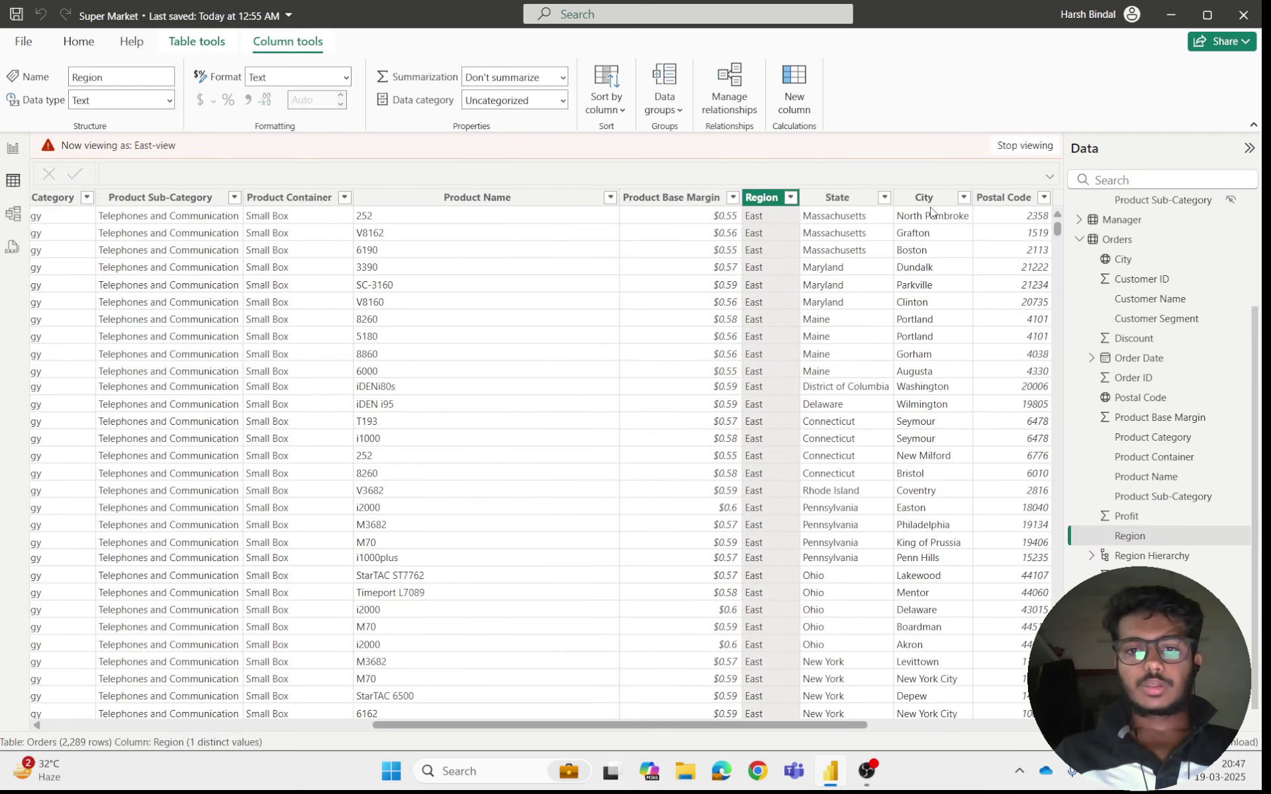
{"action": "scroll", "coordinate": [763, 249], "scroll_direction": "down", "scroll_amount": 20}
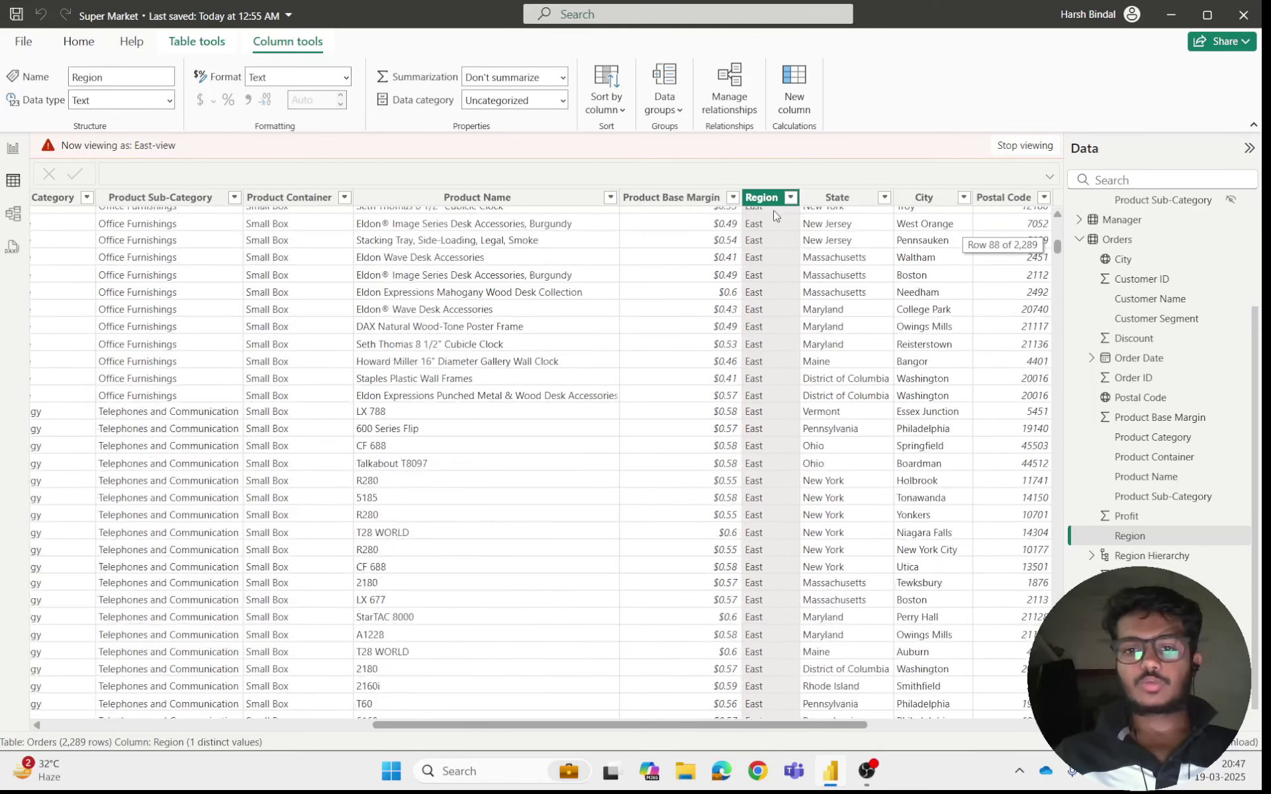
{"action": "left_click", "coordinate": [790, 197]}
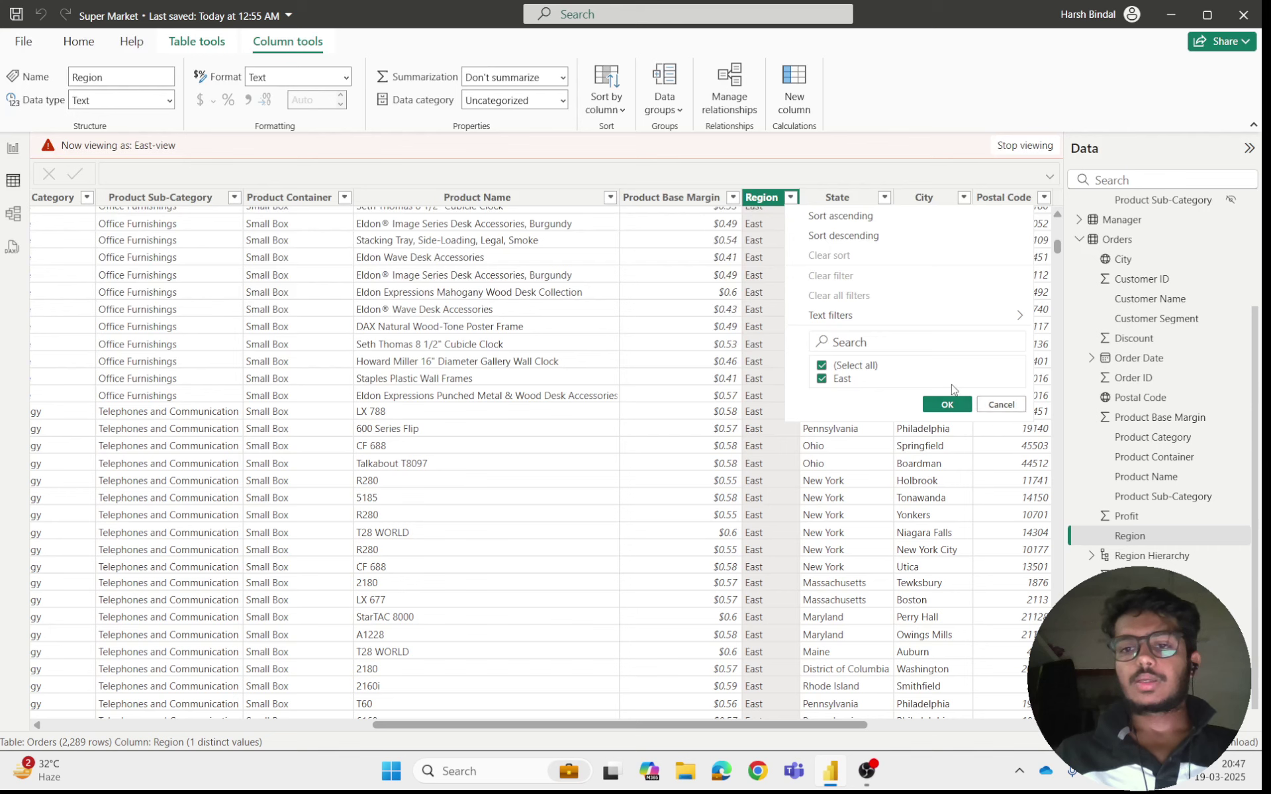
{"action": "left_click", "coordinate": [944, 407]}
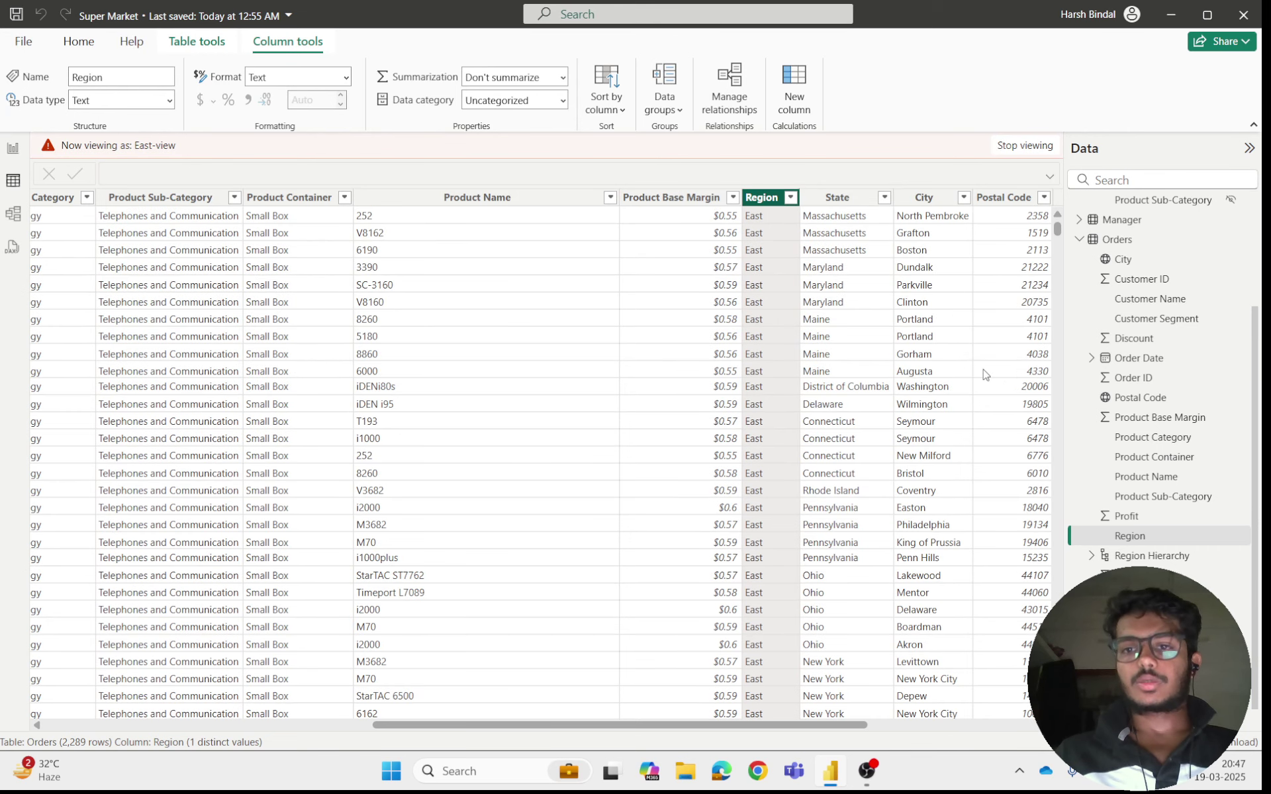
- Stop viewing as East-view and examine the Region column of the unrestricted Orders table
{"action": "left_click", "coordinate": [1016, 144]}
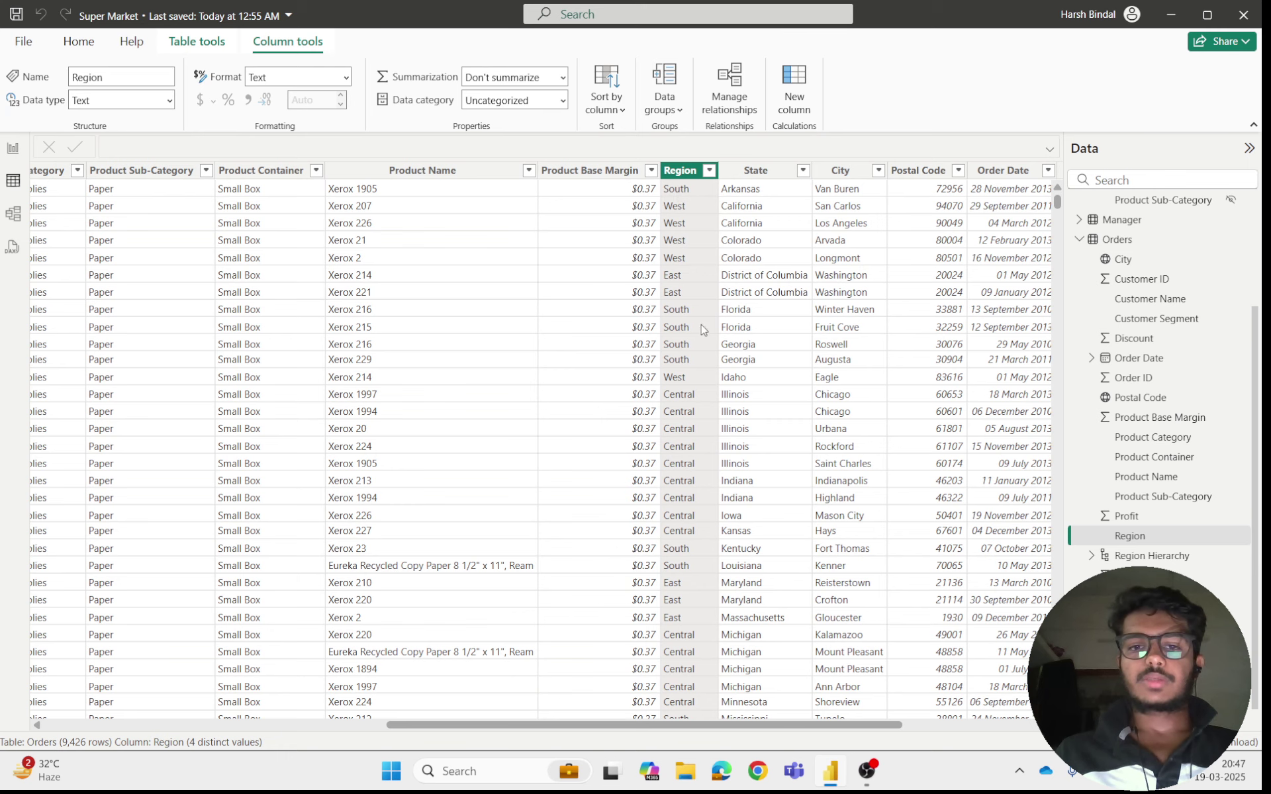
{"action": "scroll", "coordinate": [695, 395], "scroll_direction": "down", "scroll_amount": 5}
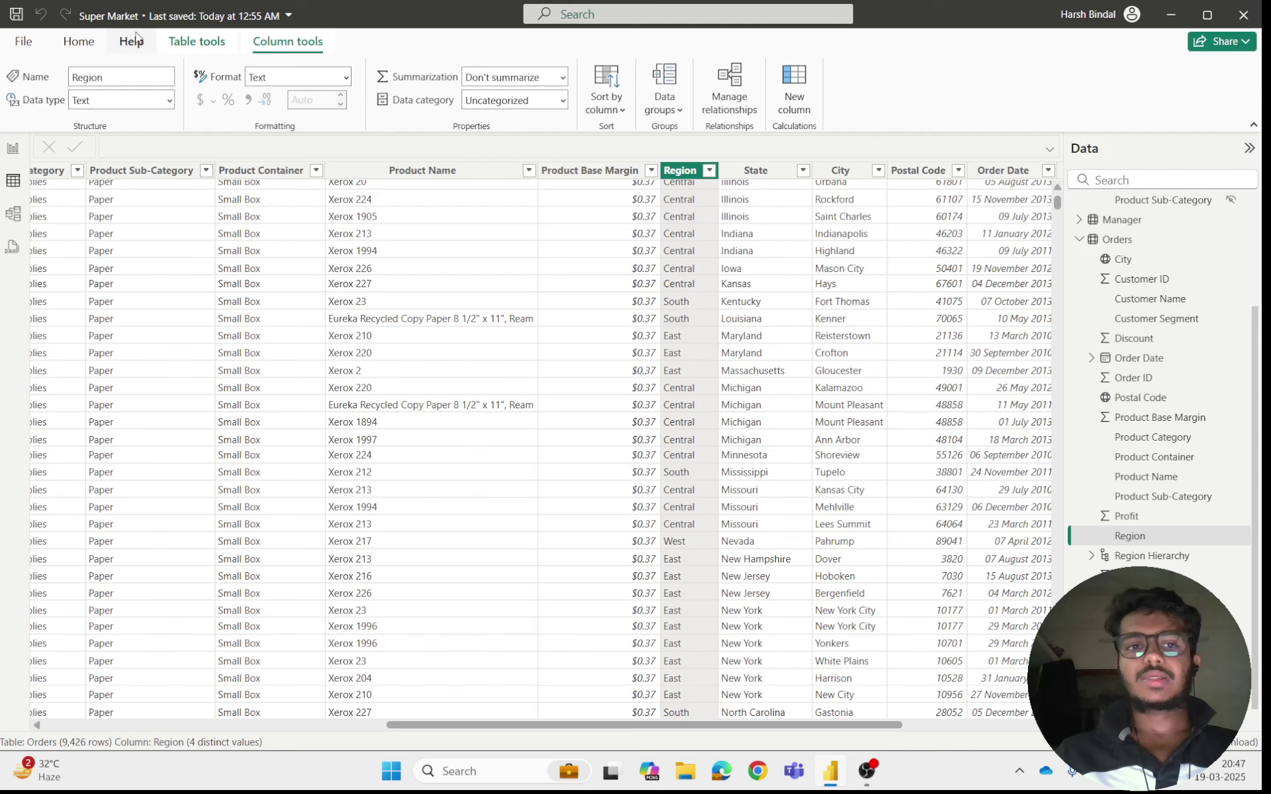
- Return to the report view and apply the East-view role again through View as
{"action": "left_click", "coordinate": [12, 148]}
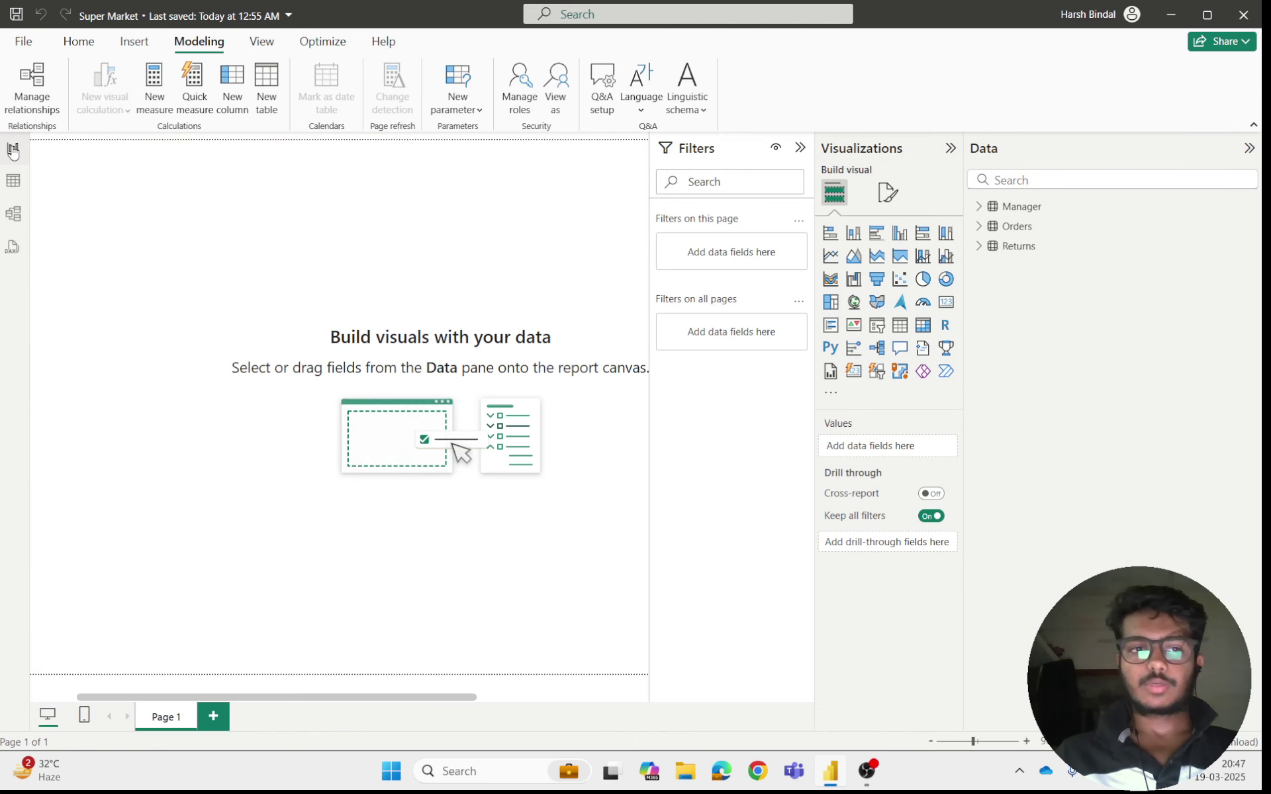
{"action": "left_click", "coordinate": [555, 93]}
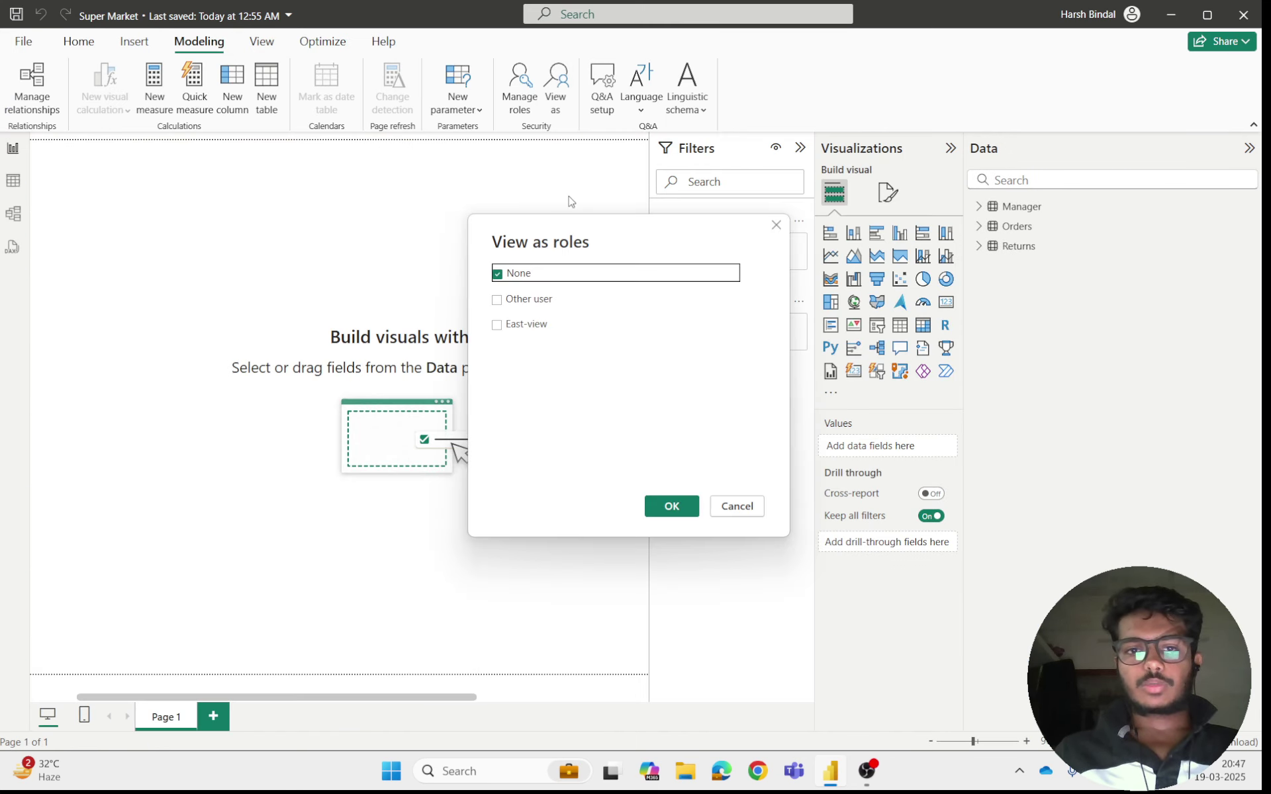
{"action": "left_click", "coordinate": [497, 324]}
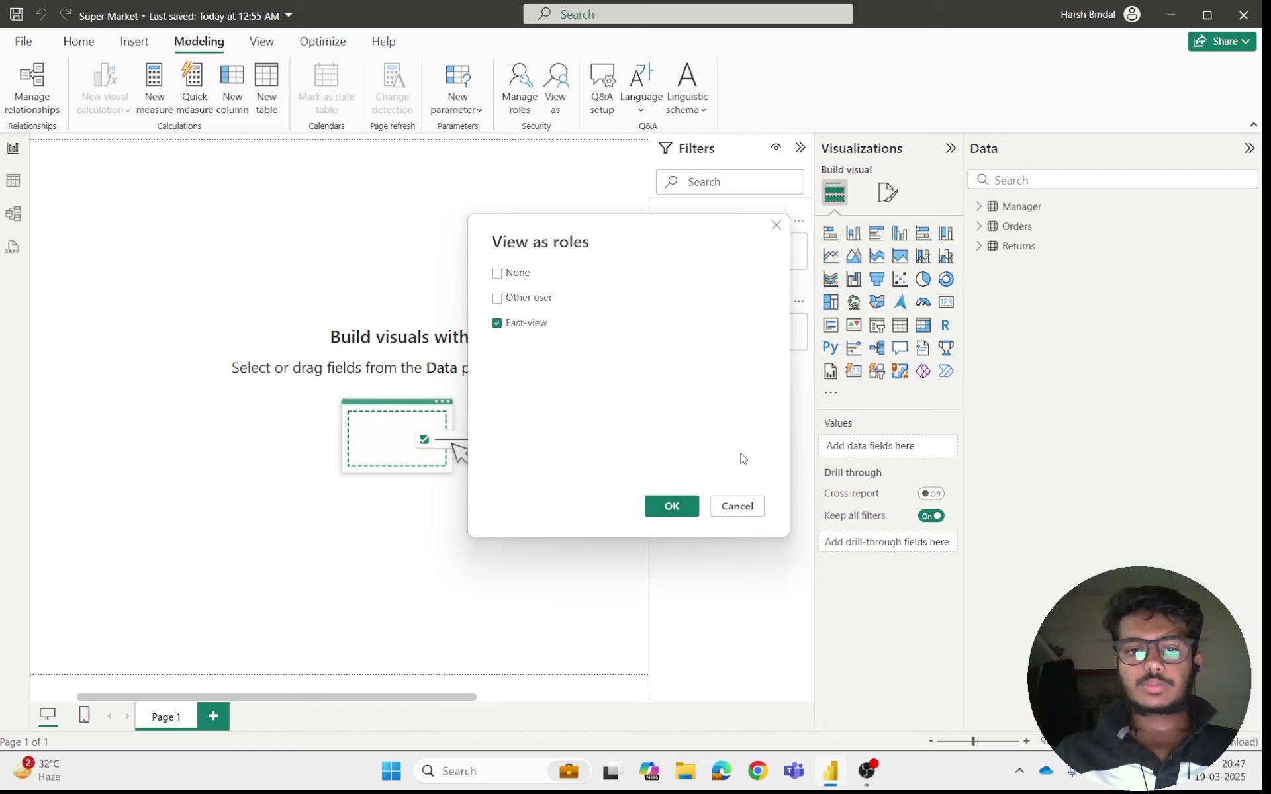
{"action": "left_click", "coordinate": [659, 505]}
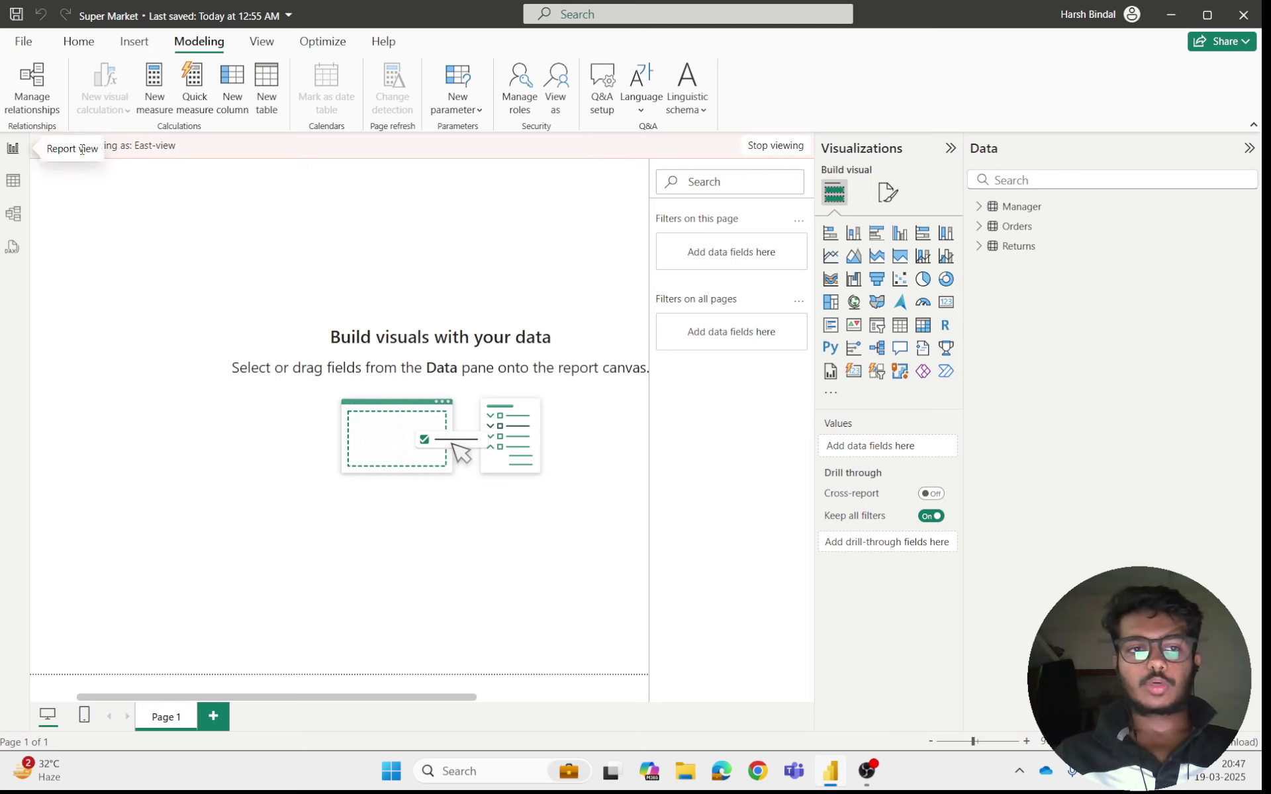
- Open the Orders table data again and read through the Region column under the East-view role
{"action": "left_click", "coordinate": [12, 181]}
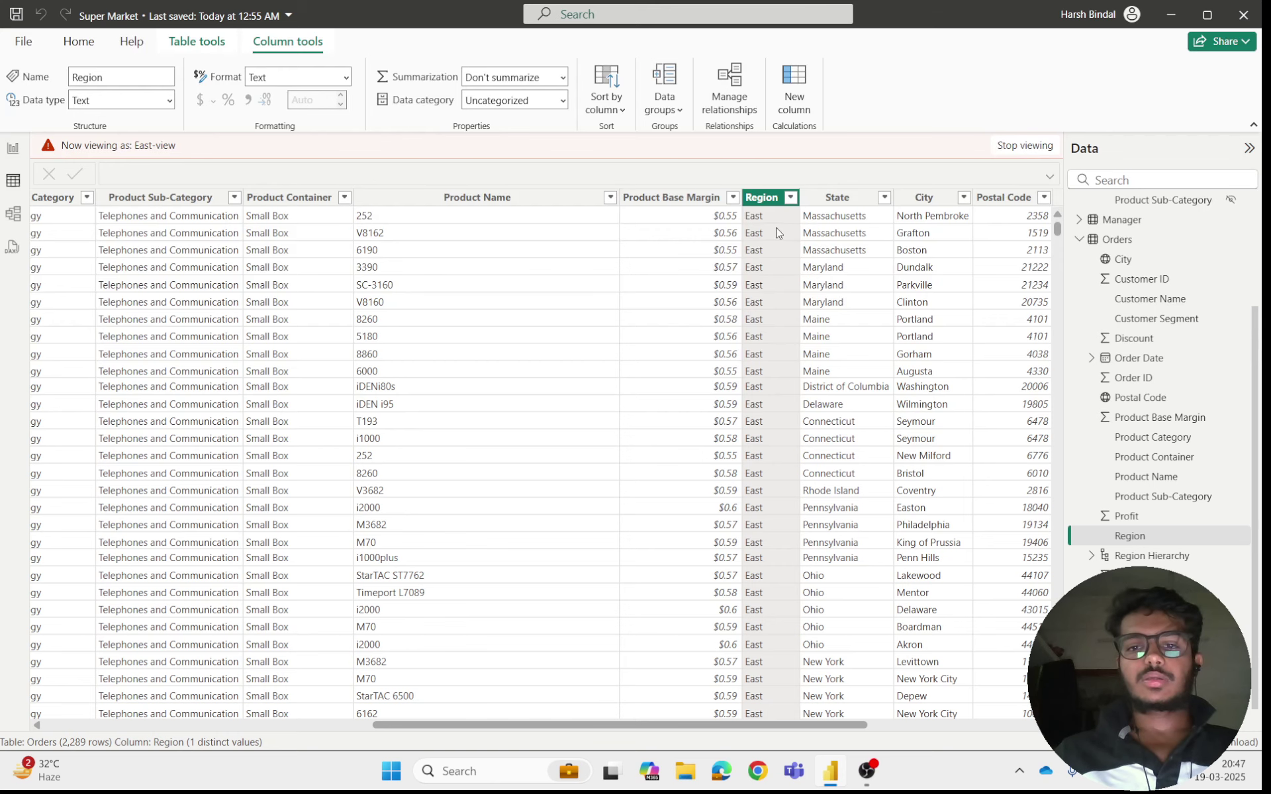
{"action": "scroll", "coordinate": [748, 260], "scroll_direction": "down", "scroll_amount": 15}
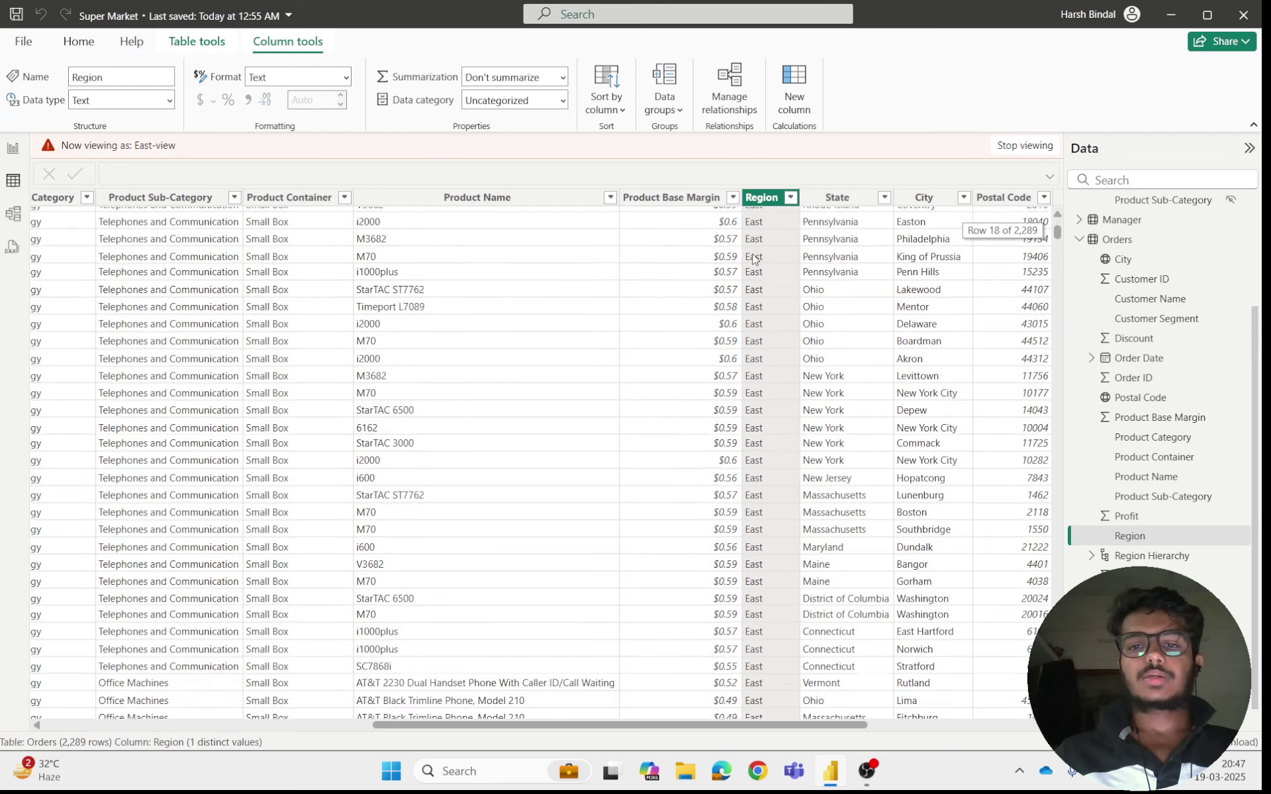
{"action": "scroll", "coordinate": [752, 258], "scroll_direction": "down", "scroll_amount": 17}
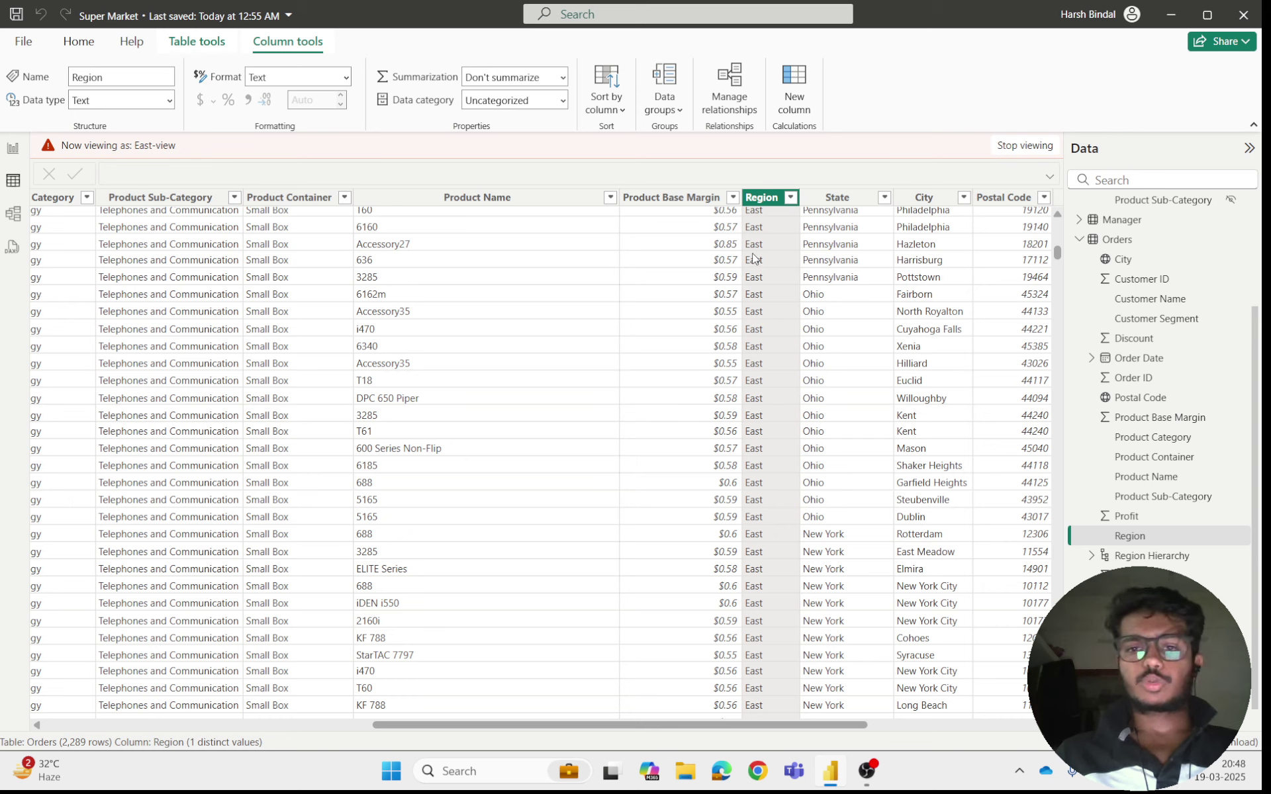
{"action": "scroll", "coordinate": [753, 258], "scroll_direction": "down", "scroll_amount": 2}
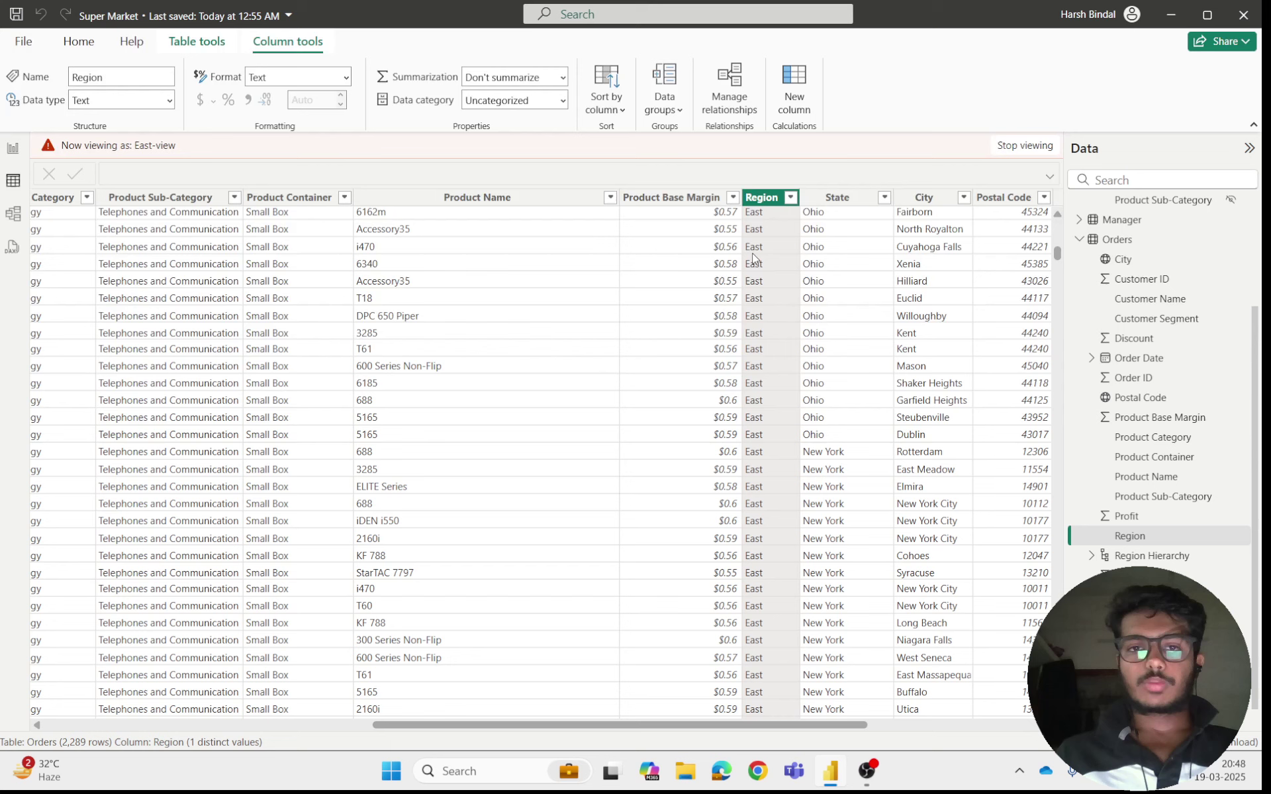